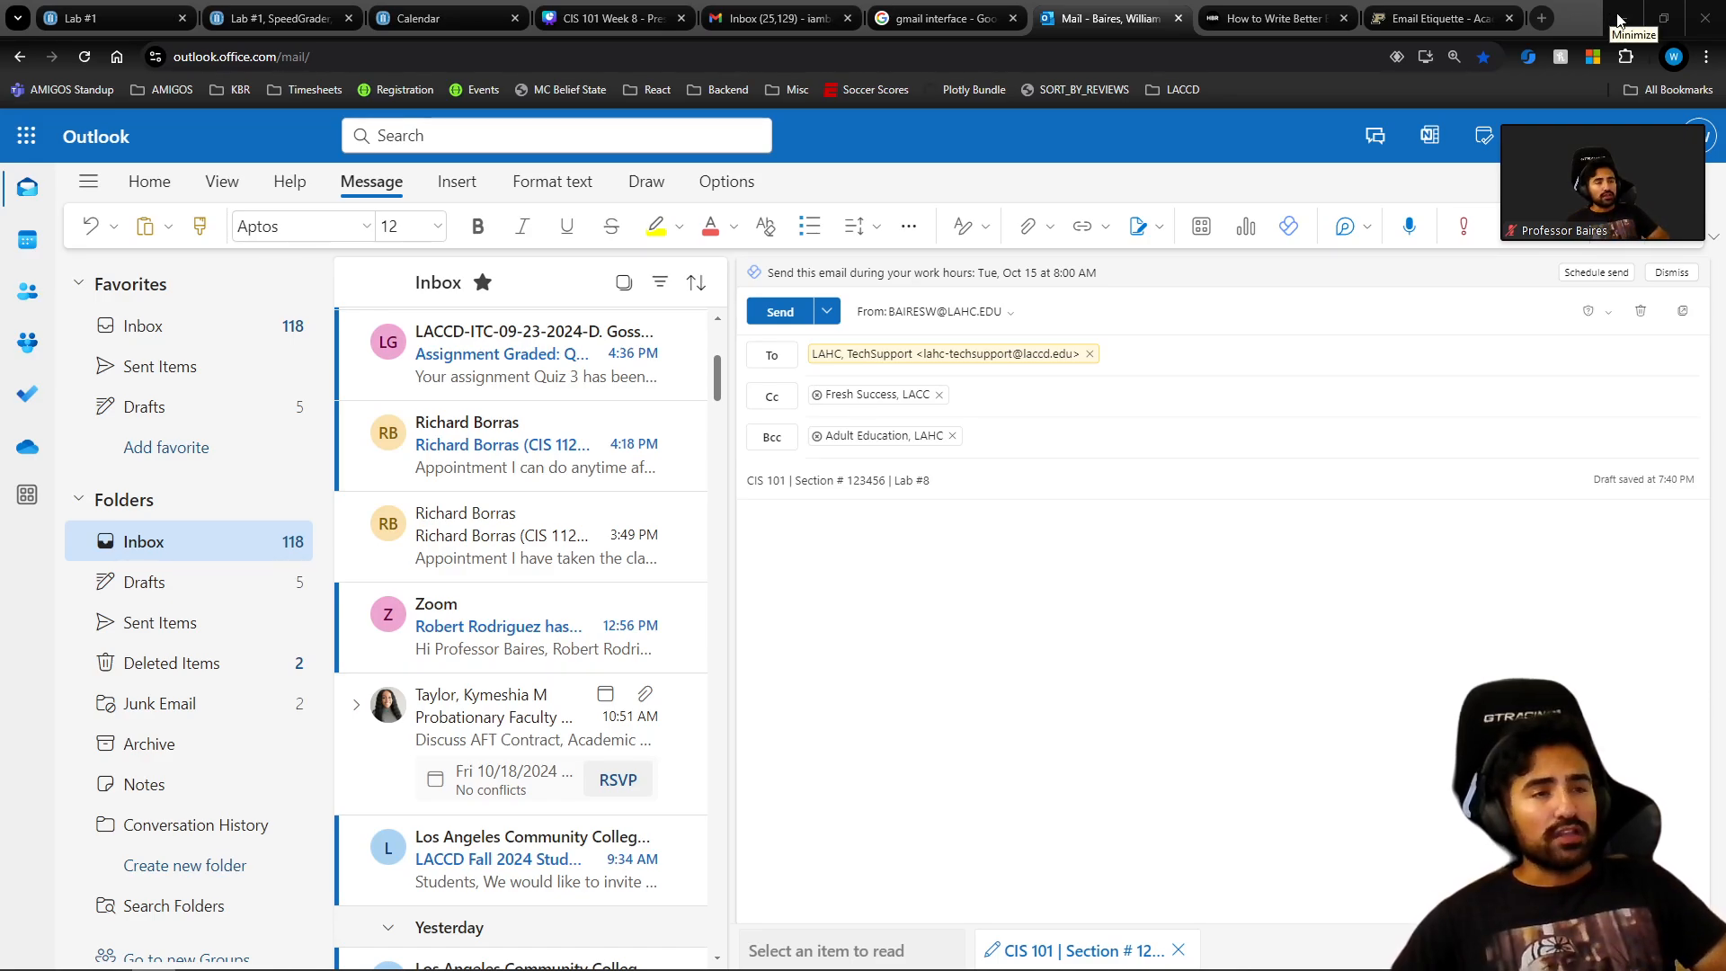
Switch from the Outlook draft to the Purdue Email Etiquette page in the browser.
{"action": "left_click", "coordinate": [1381, 12]}
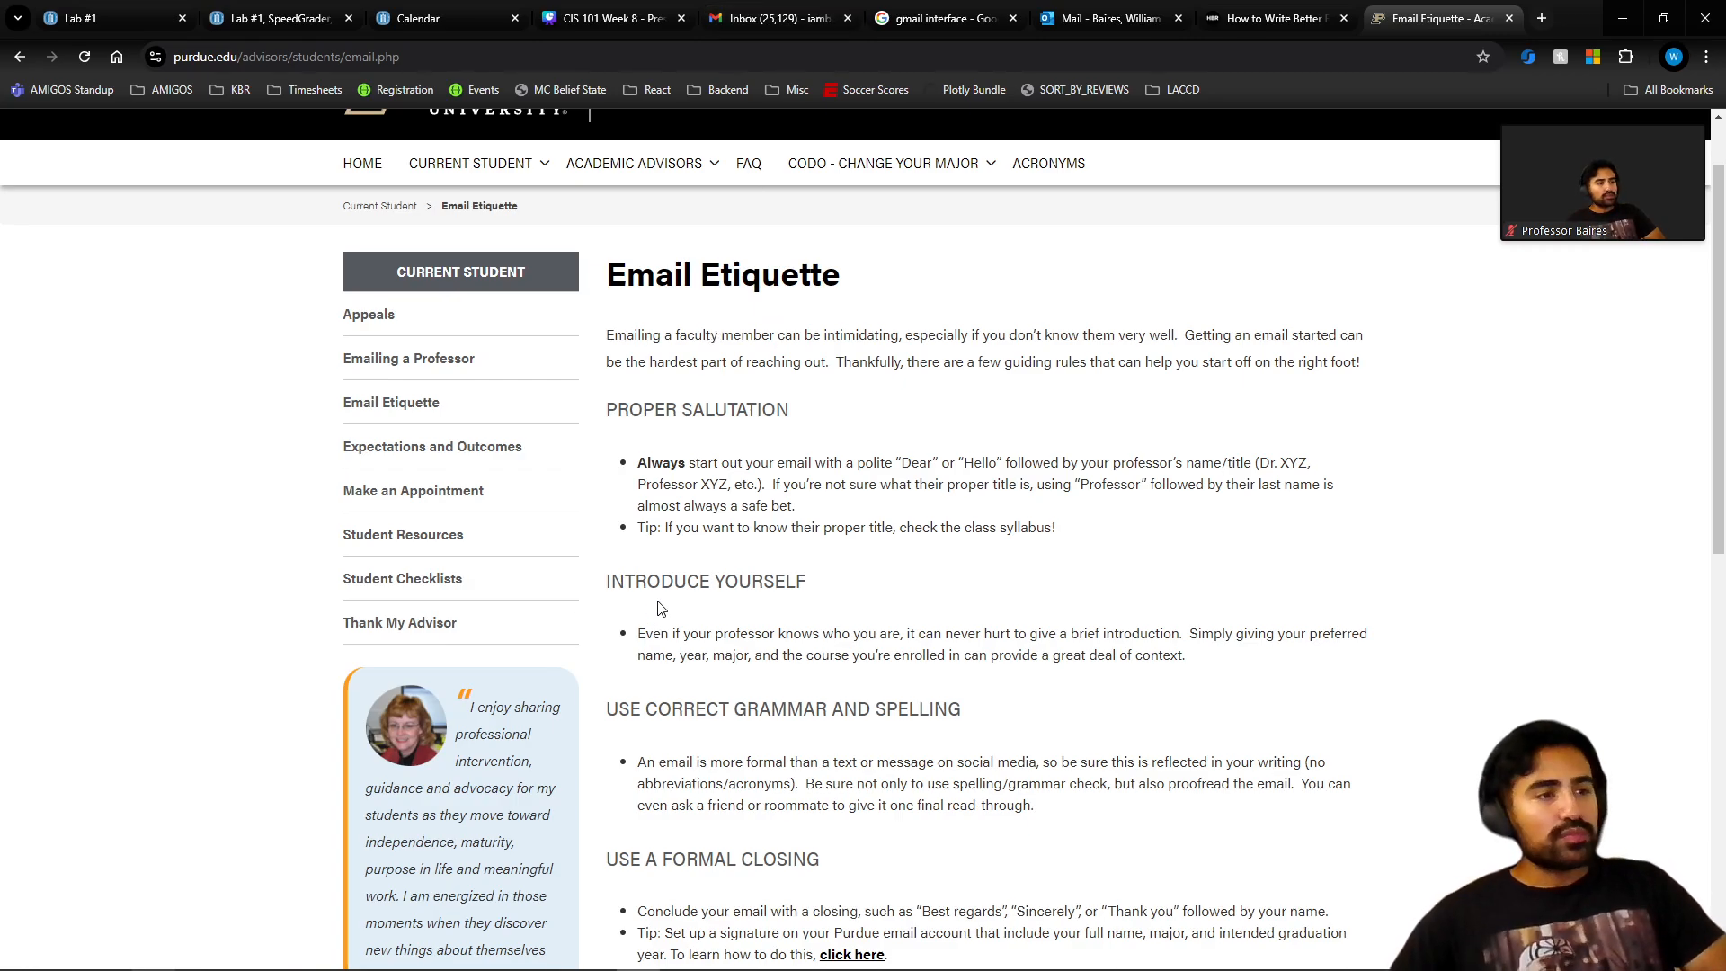
{"action": "scroll", "coordinate": [666, 611], "scroll_direction": "down", "scroll_amount": 2}
{"action": "scroll", "coordinate": [692, 618], "scroll_direction": "up", "scroll_amount": 1}
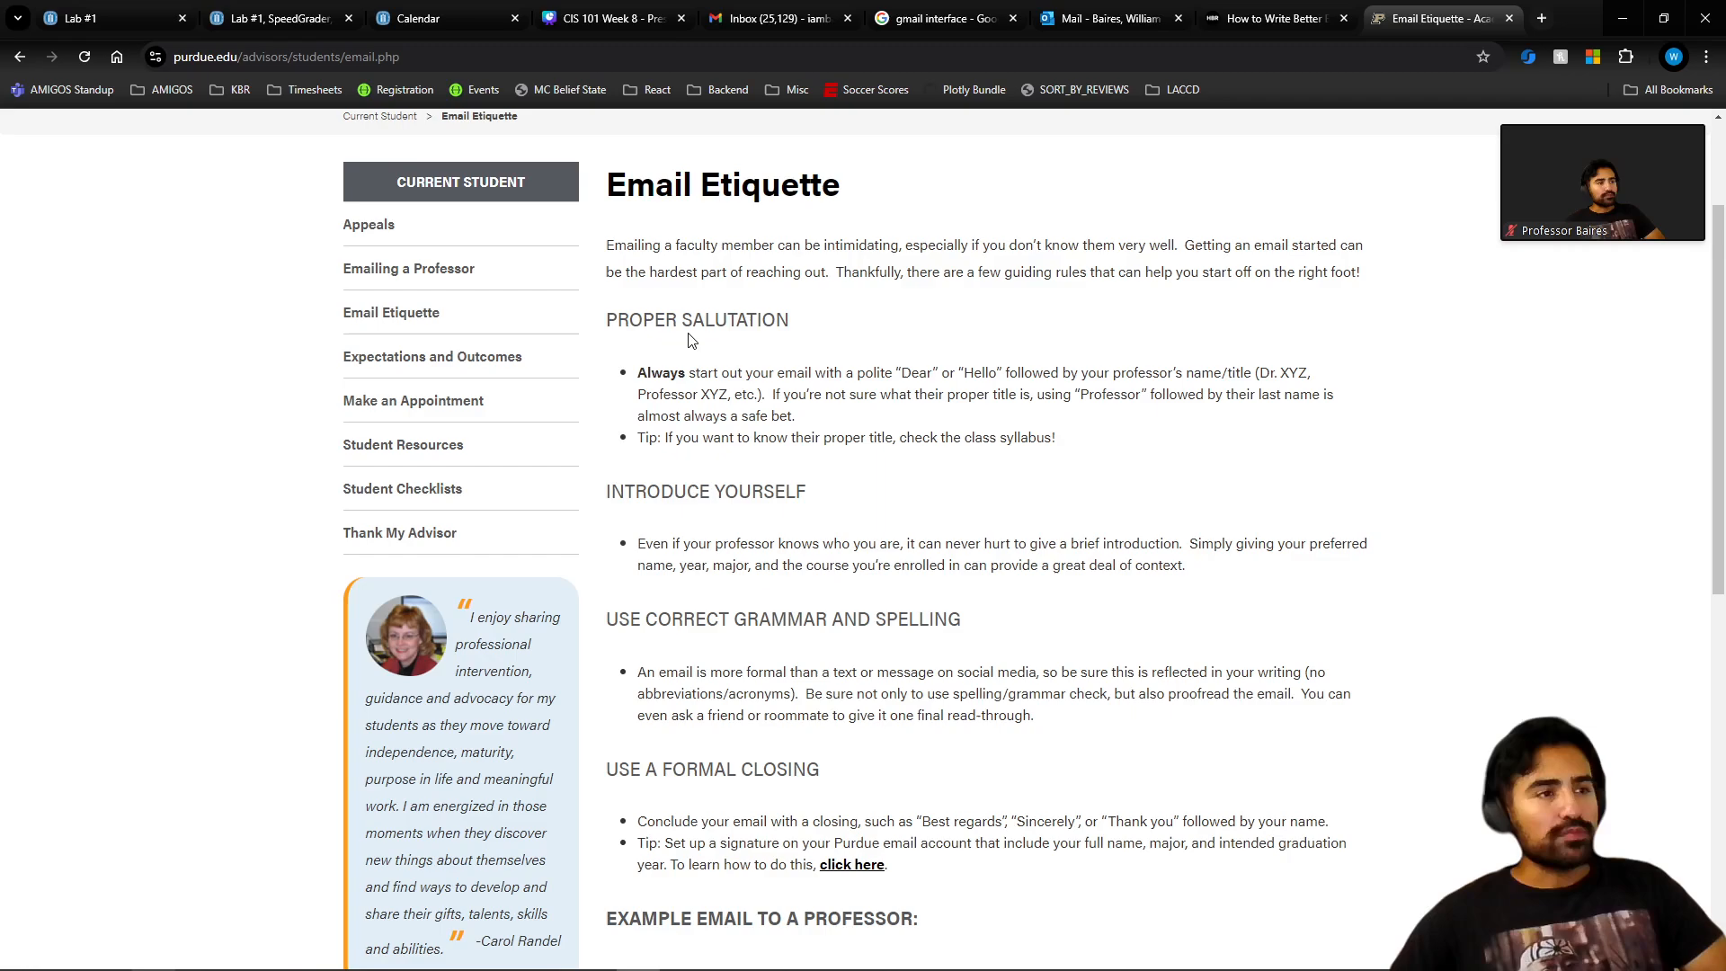
{"action": "double_click", "coordinate": [654, 320]}
{"action": "left_click", "coordinate": [664, 335]}
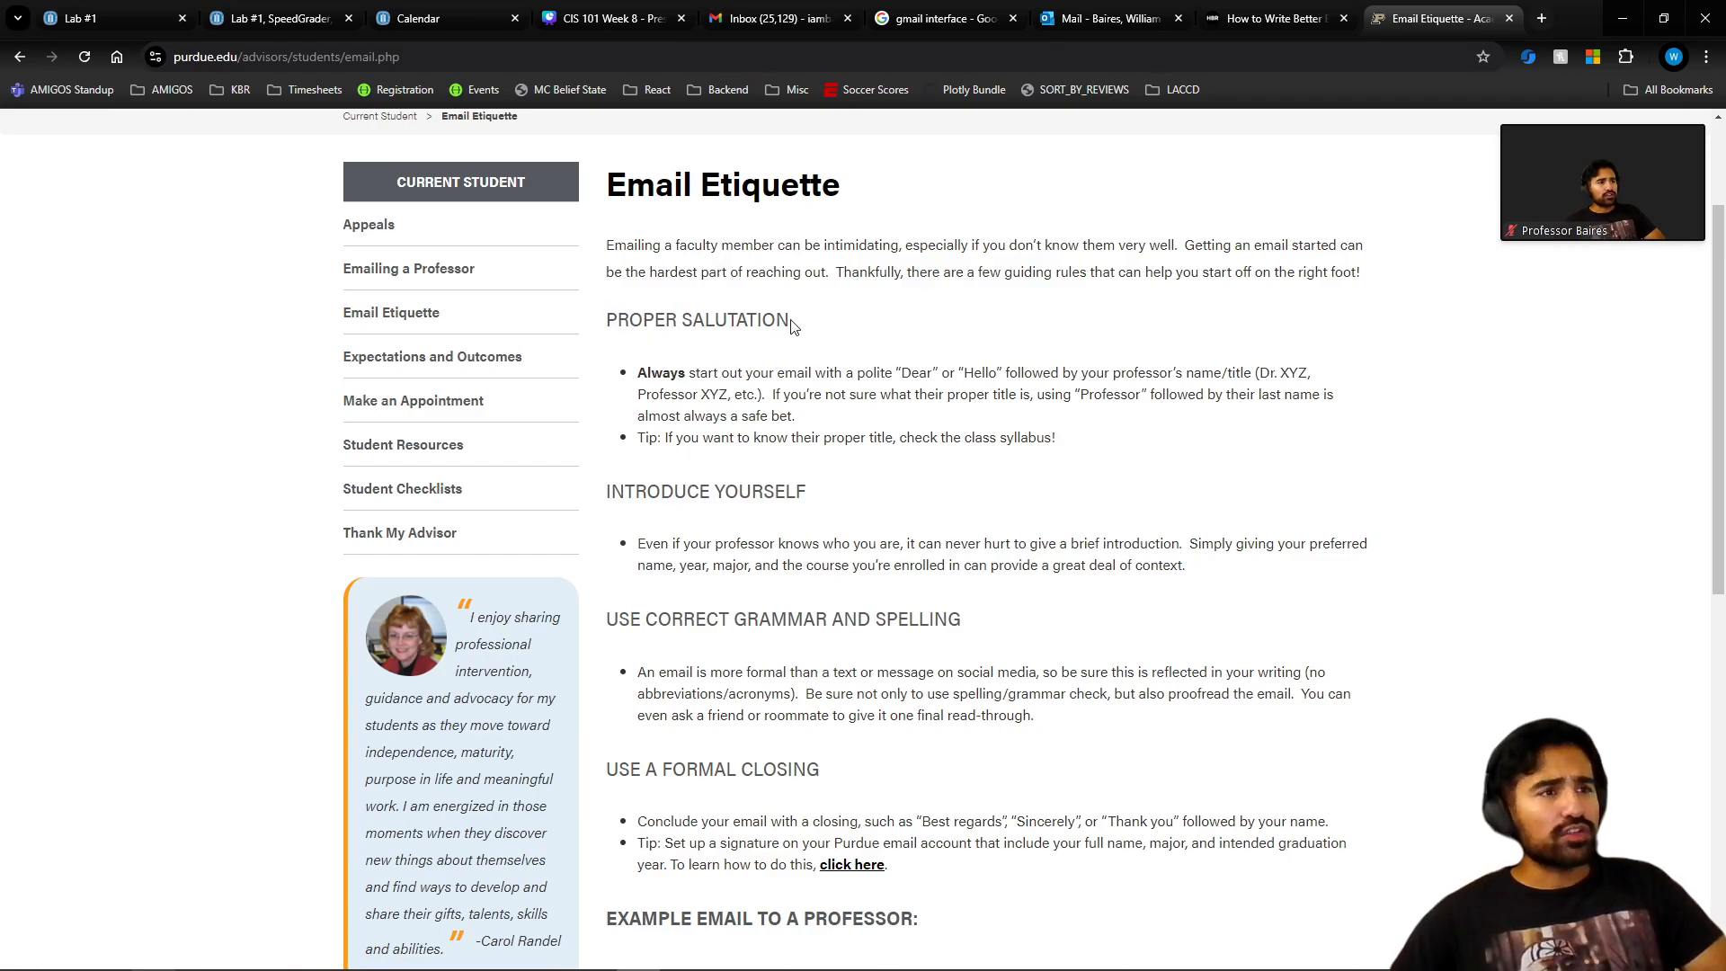
{"action": "left_click_drag", "start_coordinate": [791, 325], "coordinate": [604, 322]}
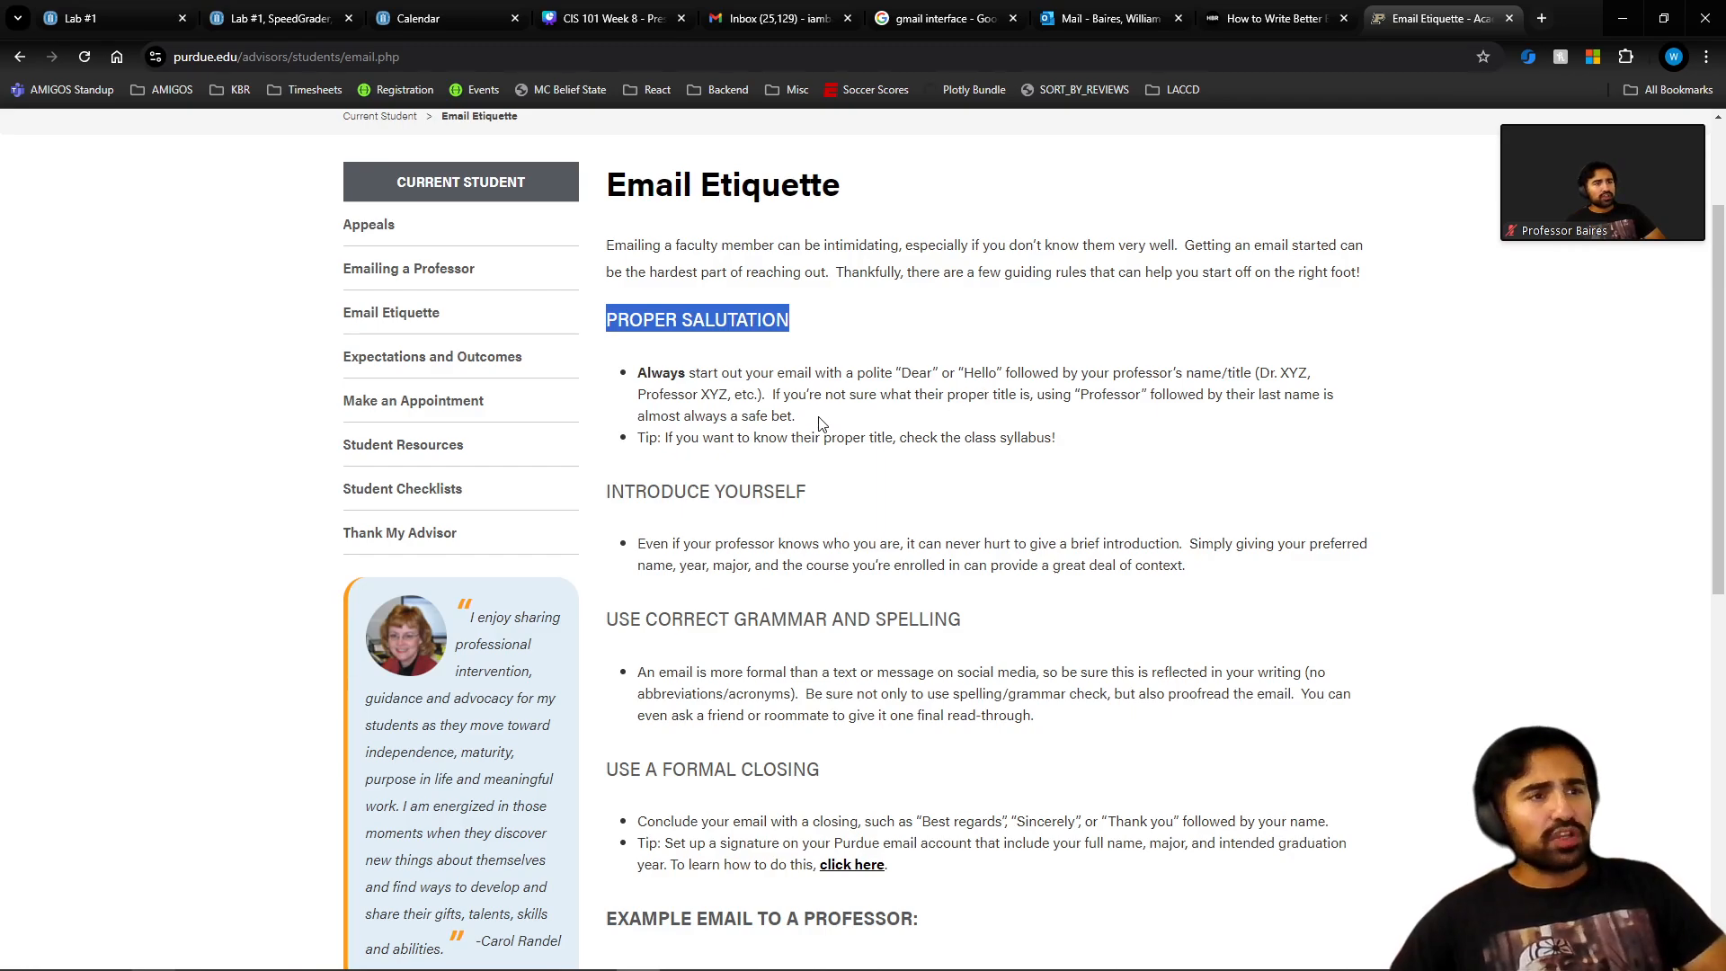
{"action": "left_click_drag", "start_coordinate": [796, 418], "coordinate": [634, 378]}
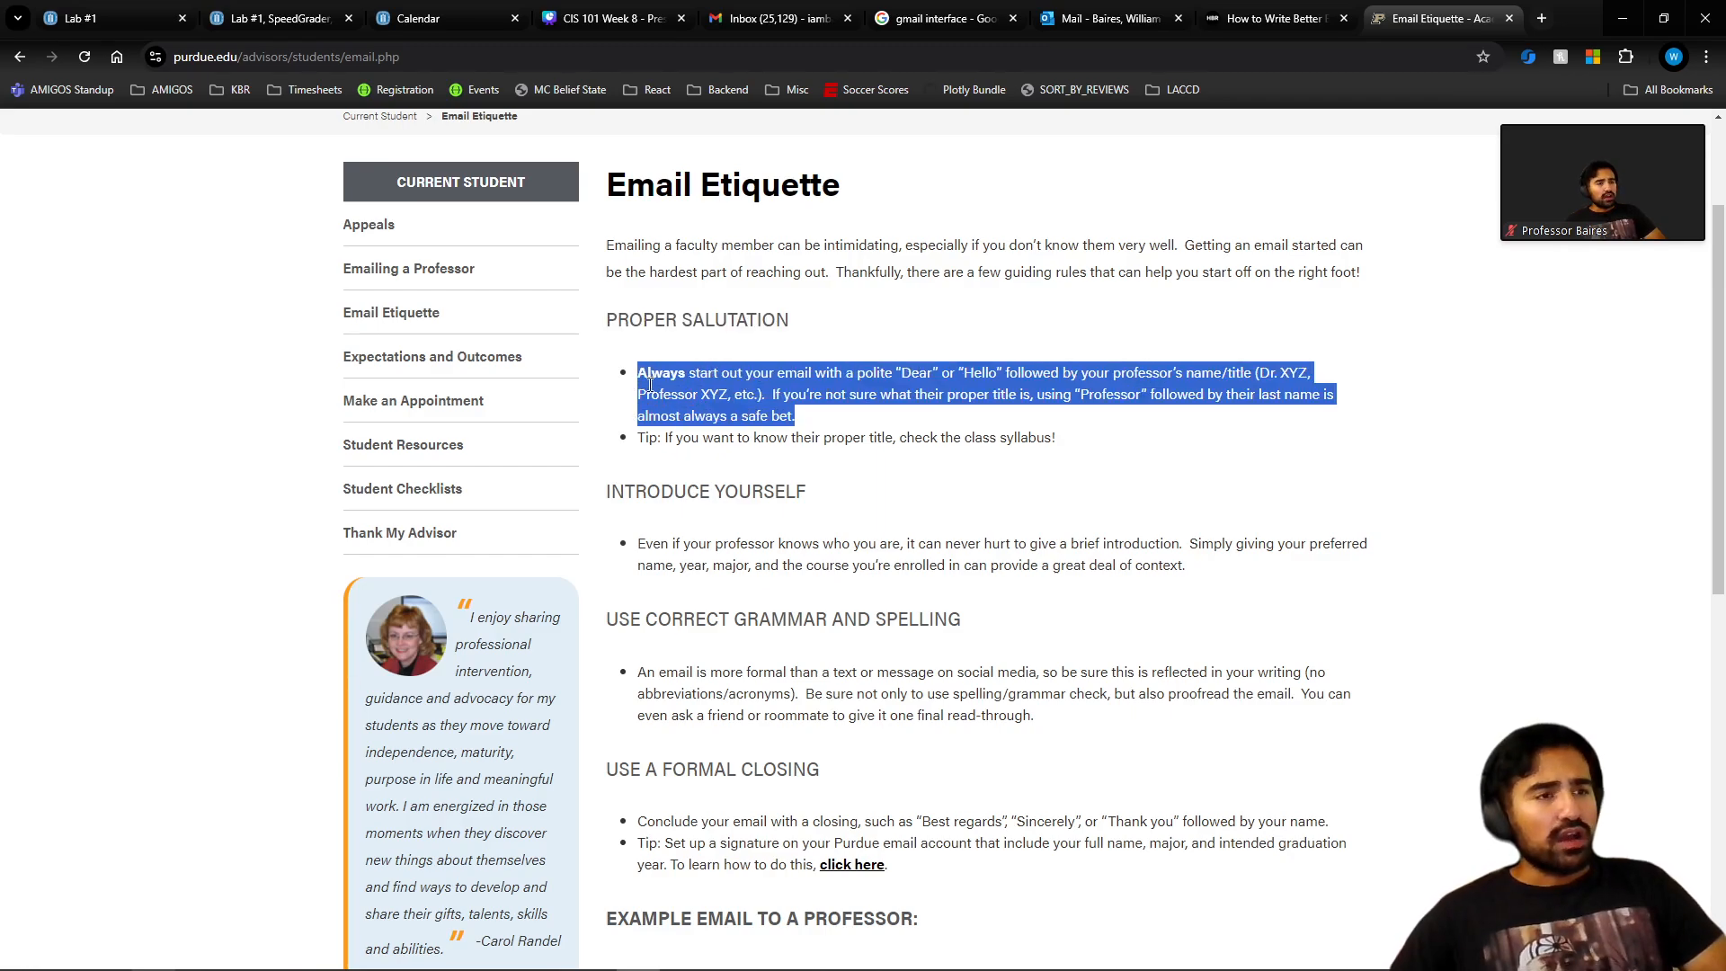
{"action": "double_click", "coordinate": [874, 439]}
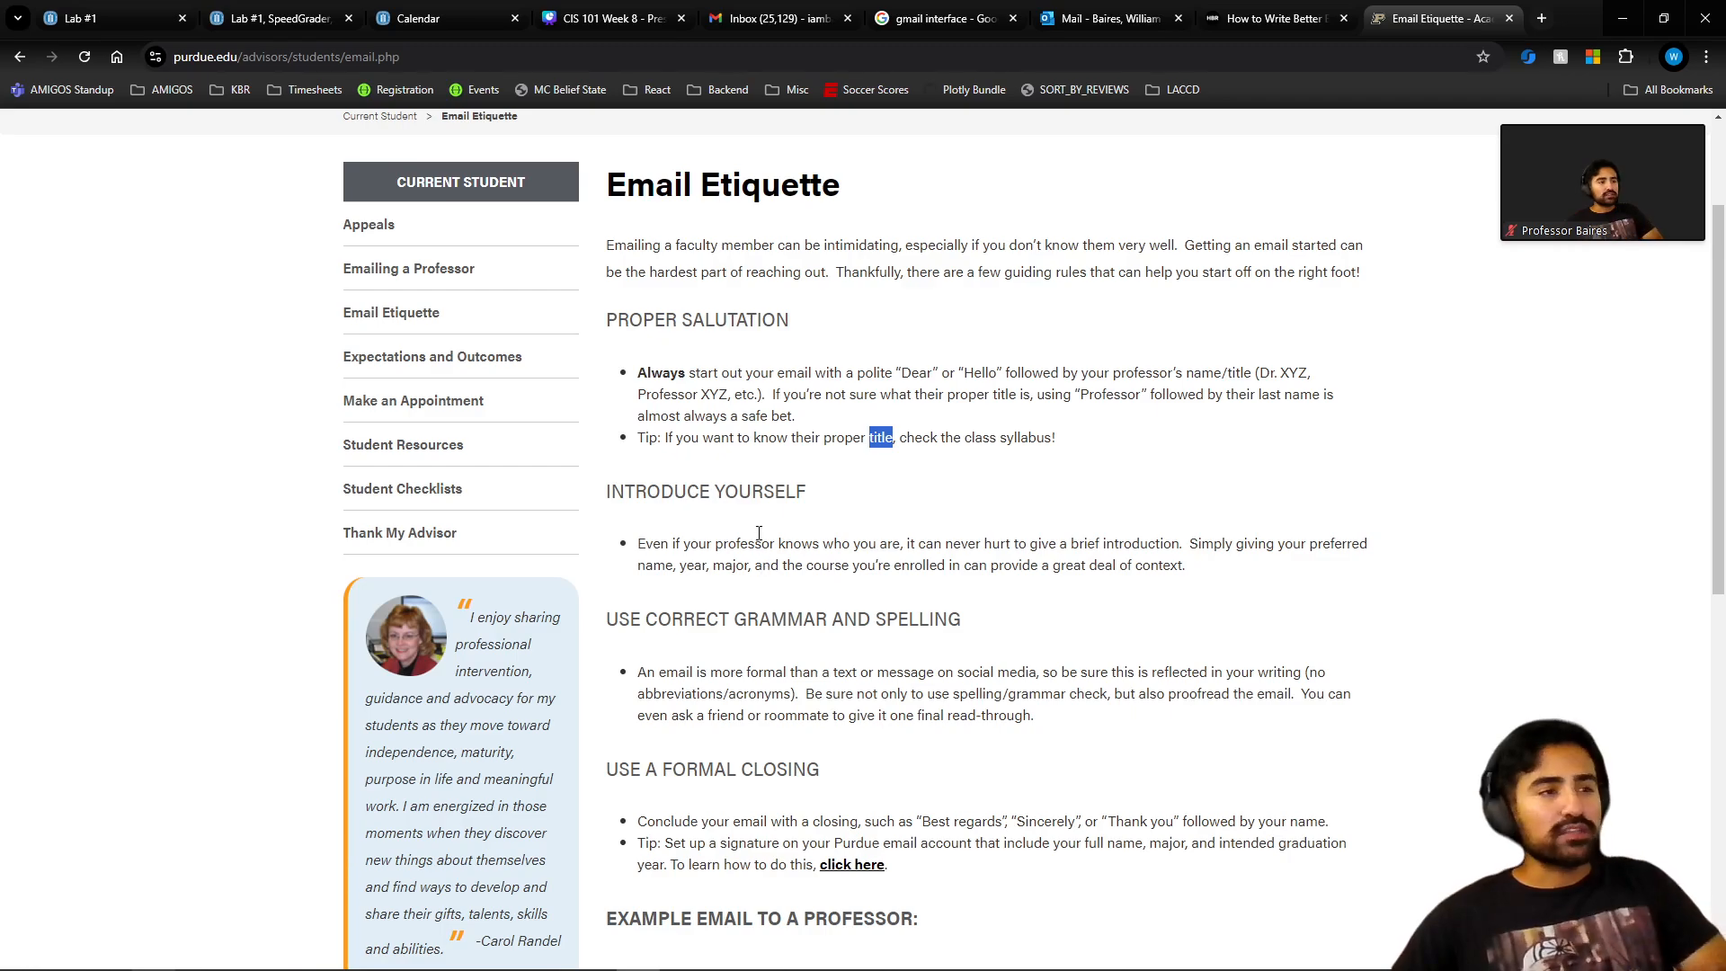
{"action": "triple_click", "coordinate": [658, 493]}
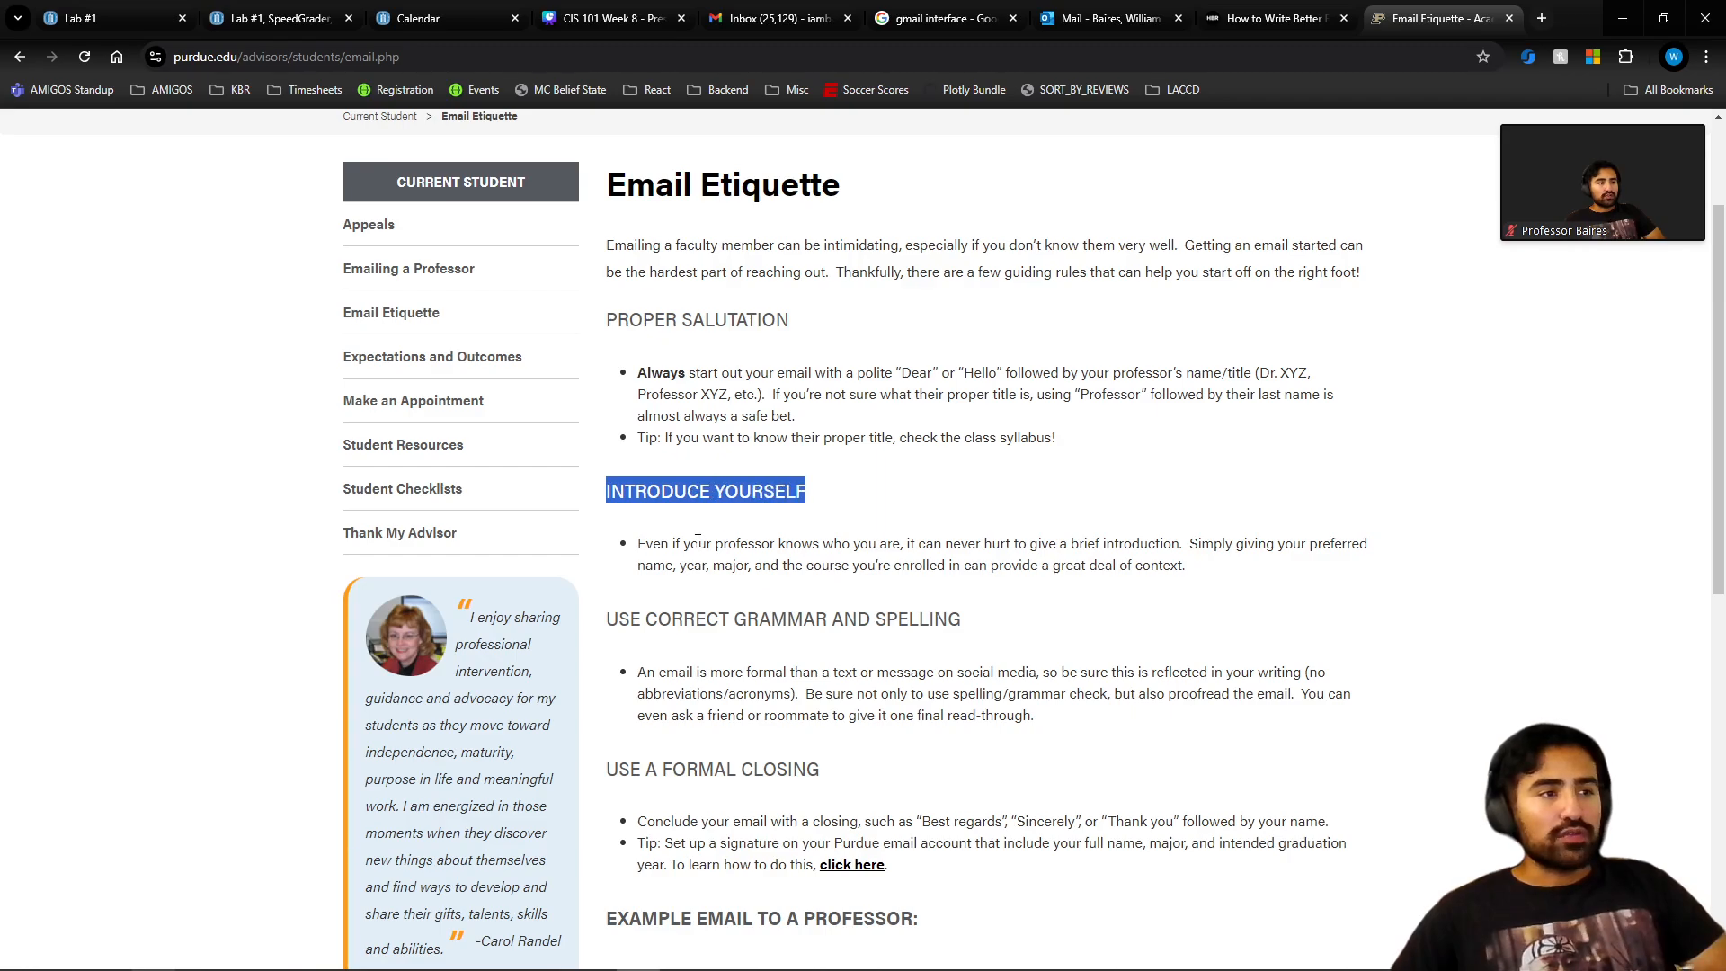
Scroll the Purdue guide to its closing section and highlight the signature tip.
{"action": "scroll", "coordinate": [698, 542], "scroll_direction": "down", "scroll_amount": 1}
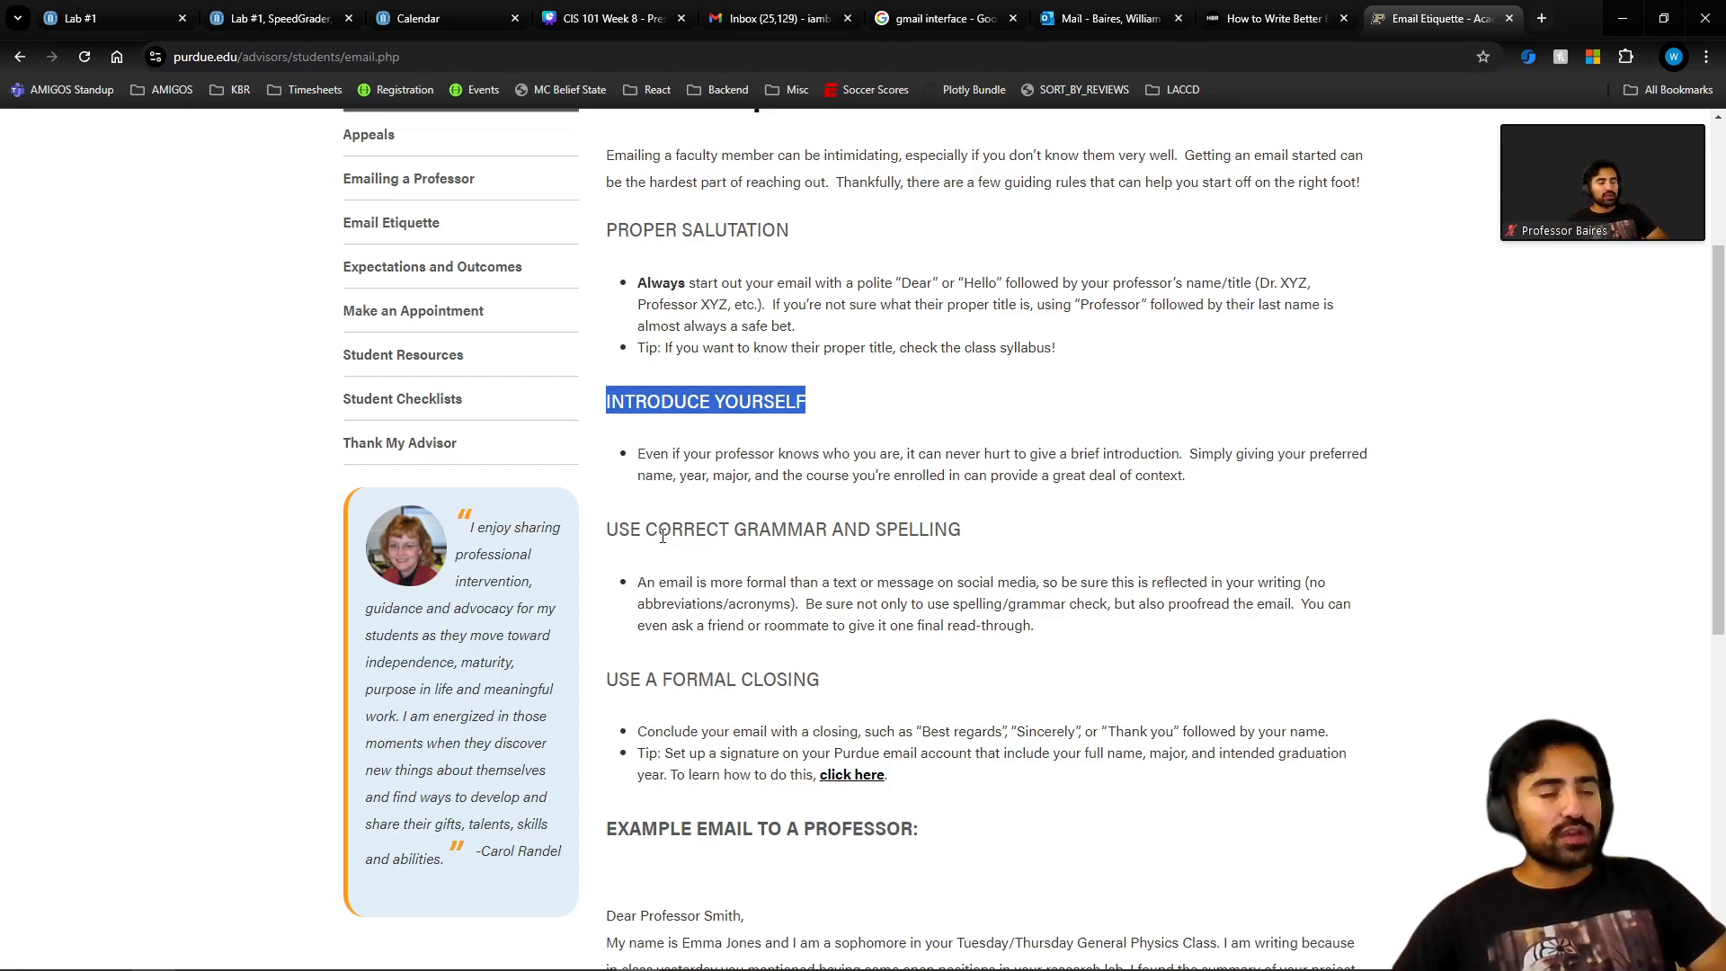
{"action": "triple_click", "coordinate": [741, 750]}
{"action": "left_click", "coordinate": [753, 685]}
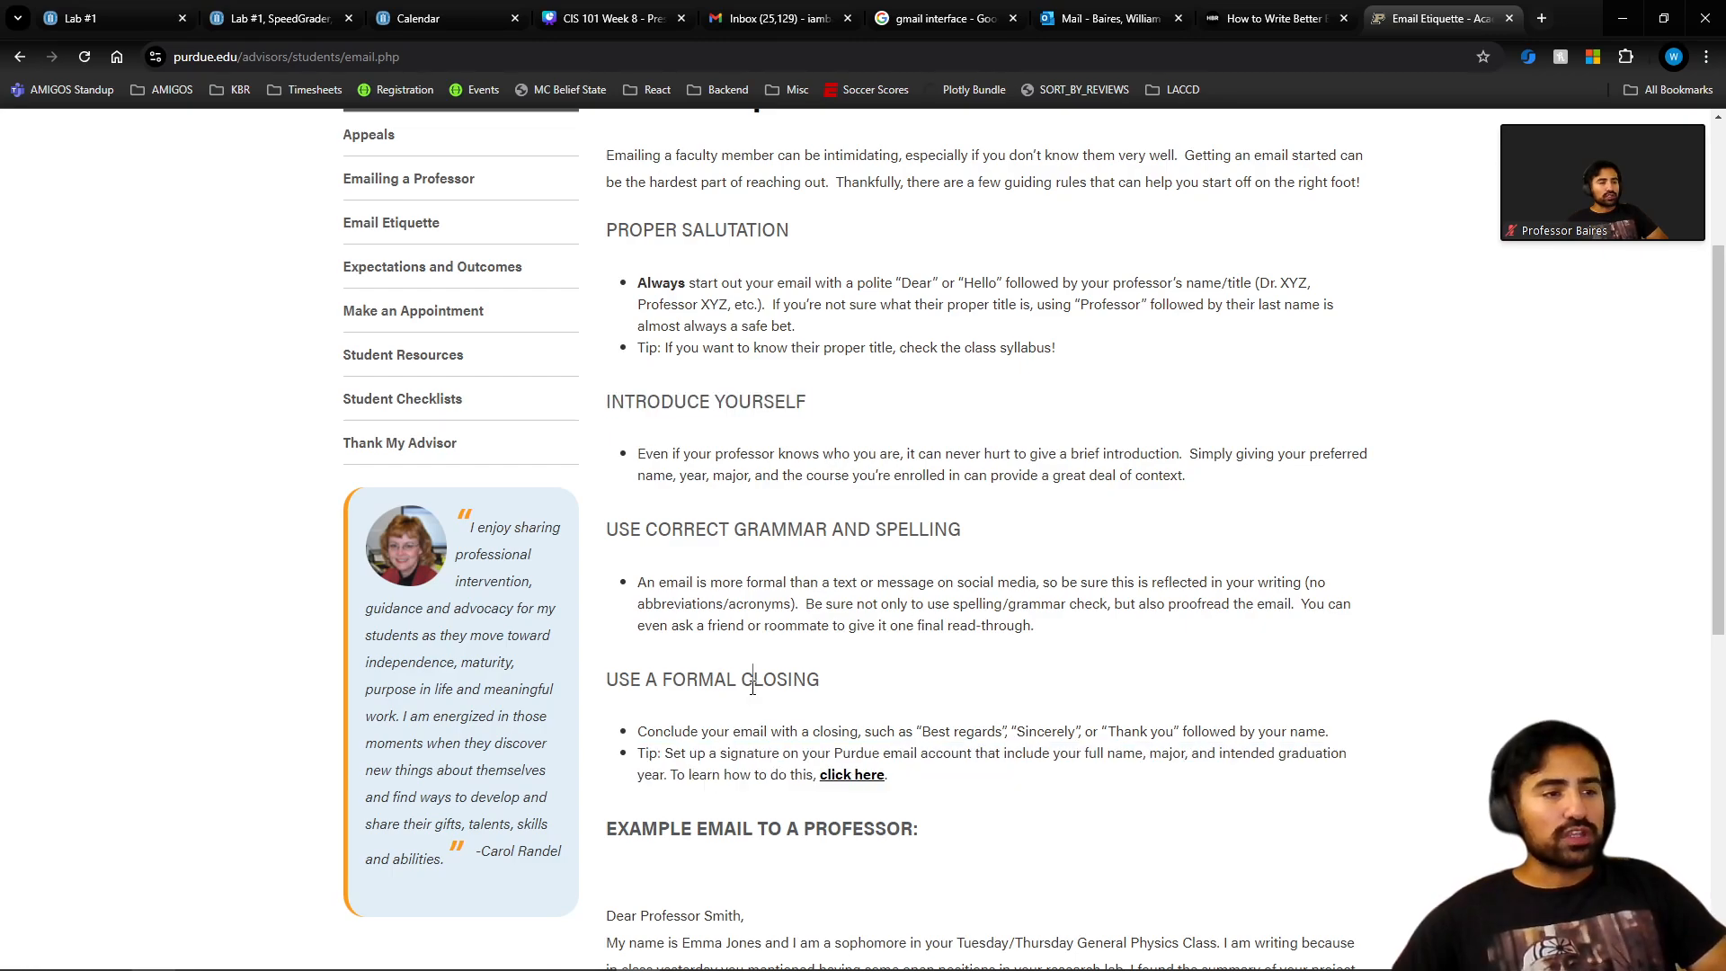
On the HBR article, highlight the 'Start with the main point' and call-to-action subject-line topics.
{"action": "left_click", "coordinate": [1230, 21]}
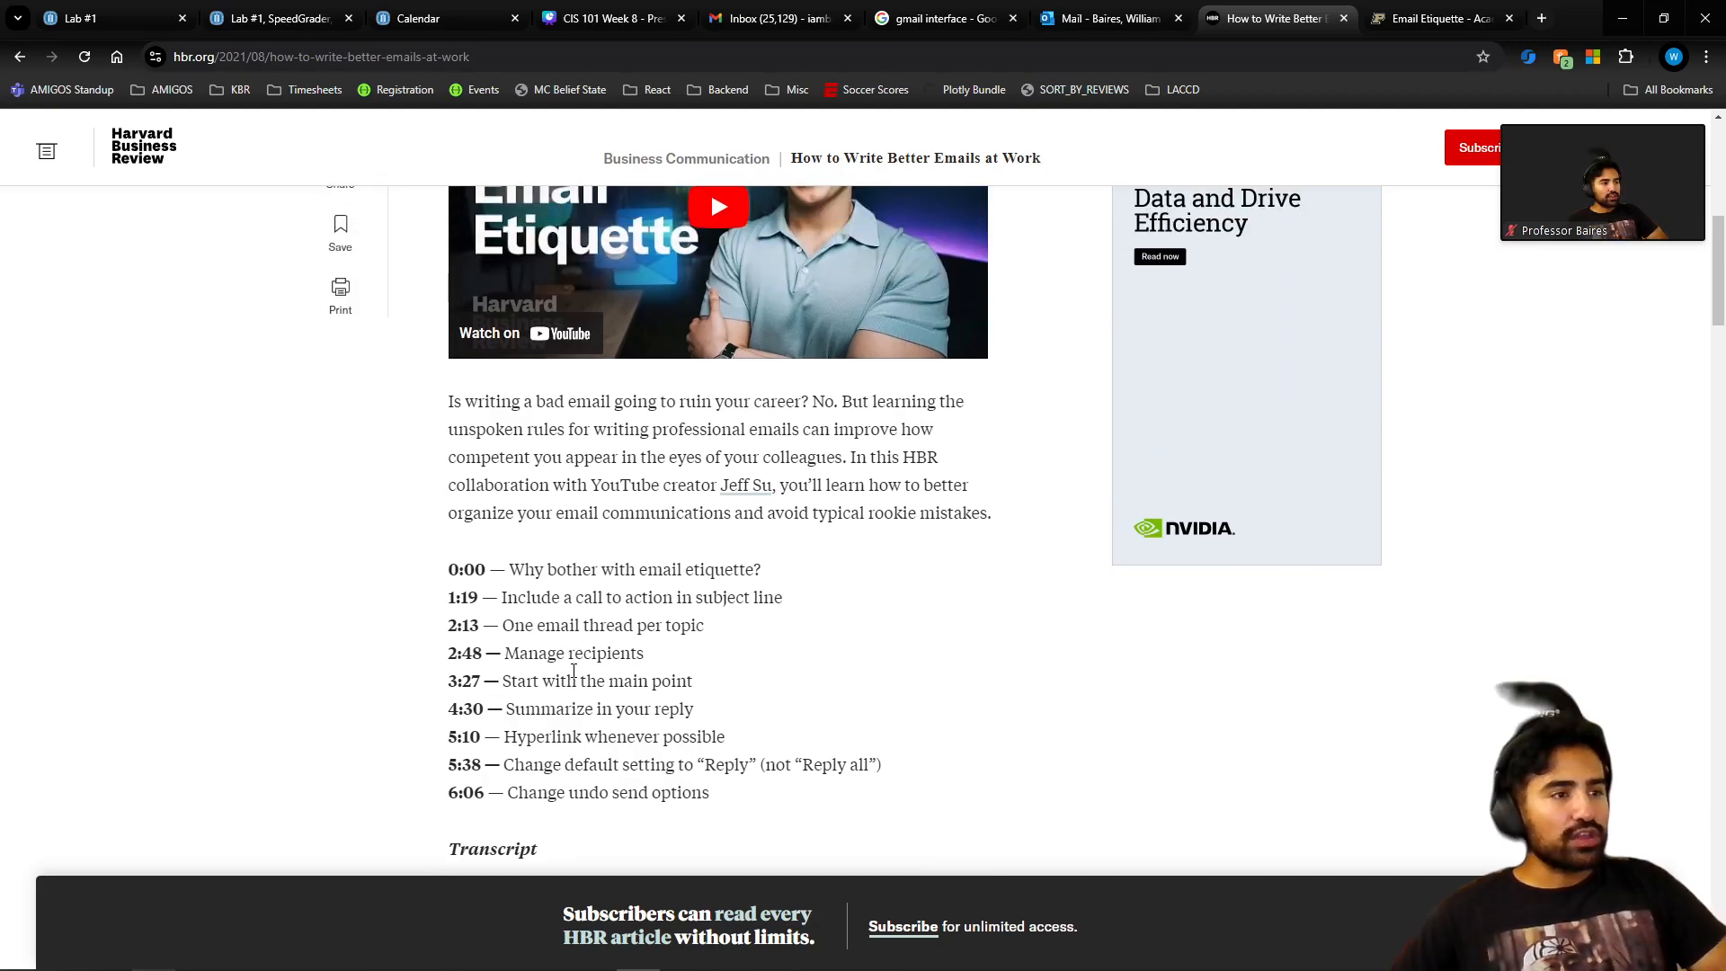
{"action": "triple_click", "coordinate": [572, 680]}
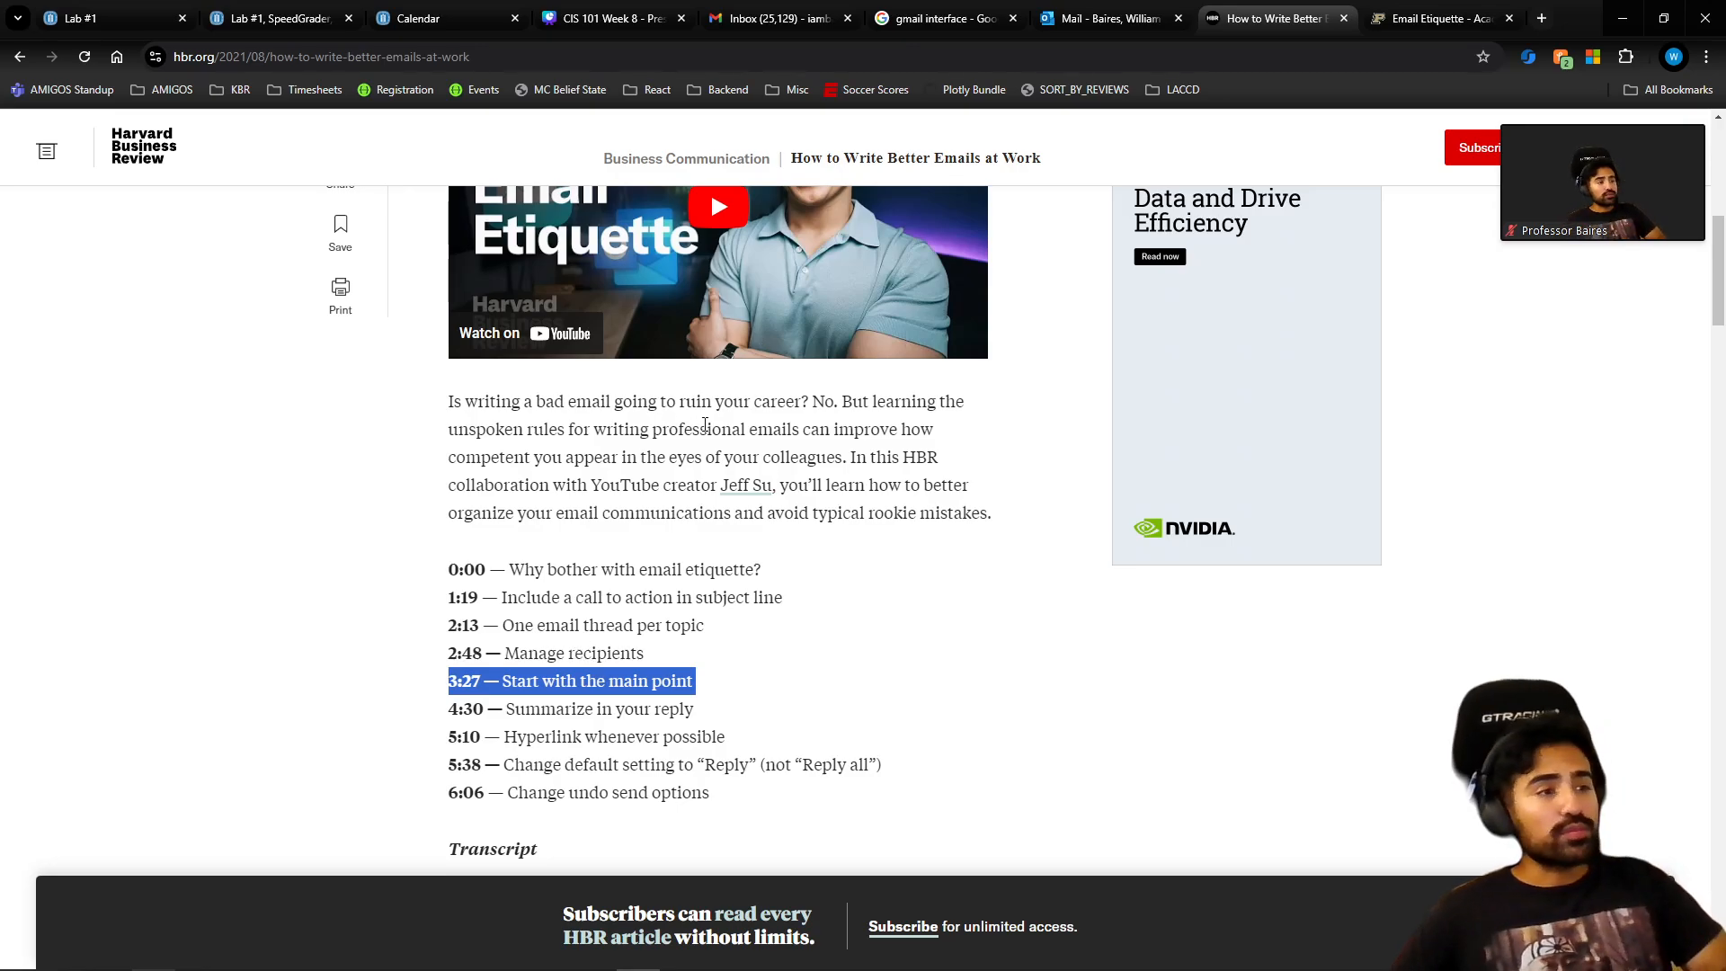
{"action": "triple_click", "coordinate": [620, 597]}
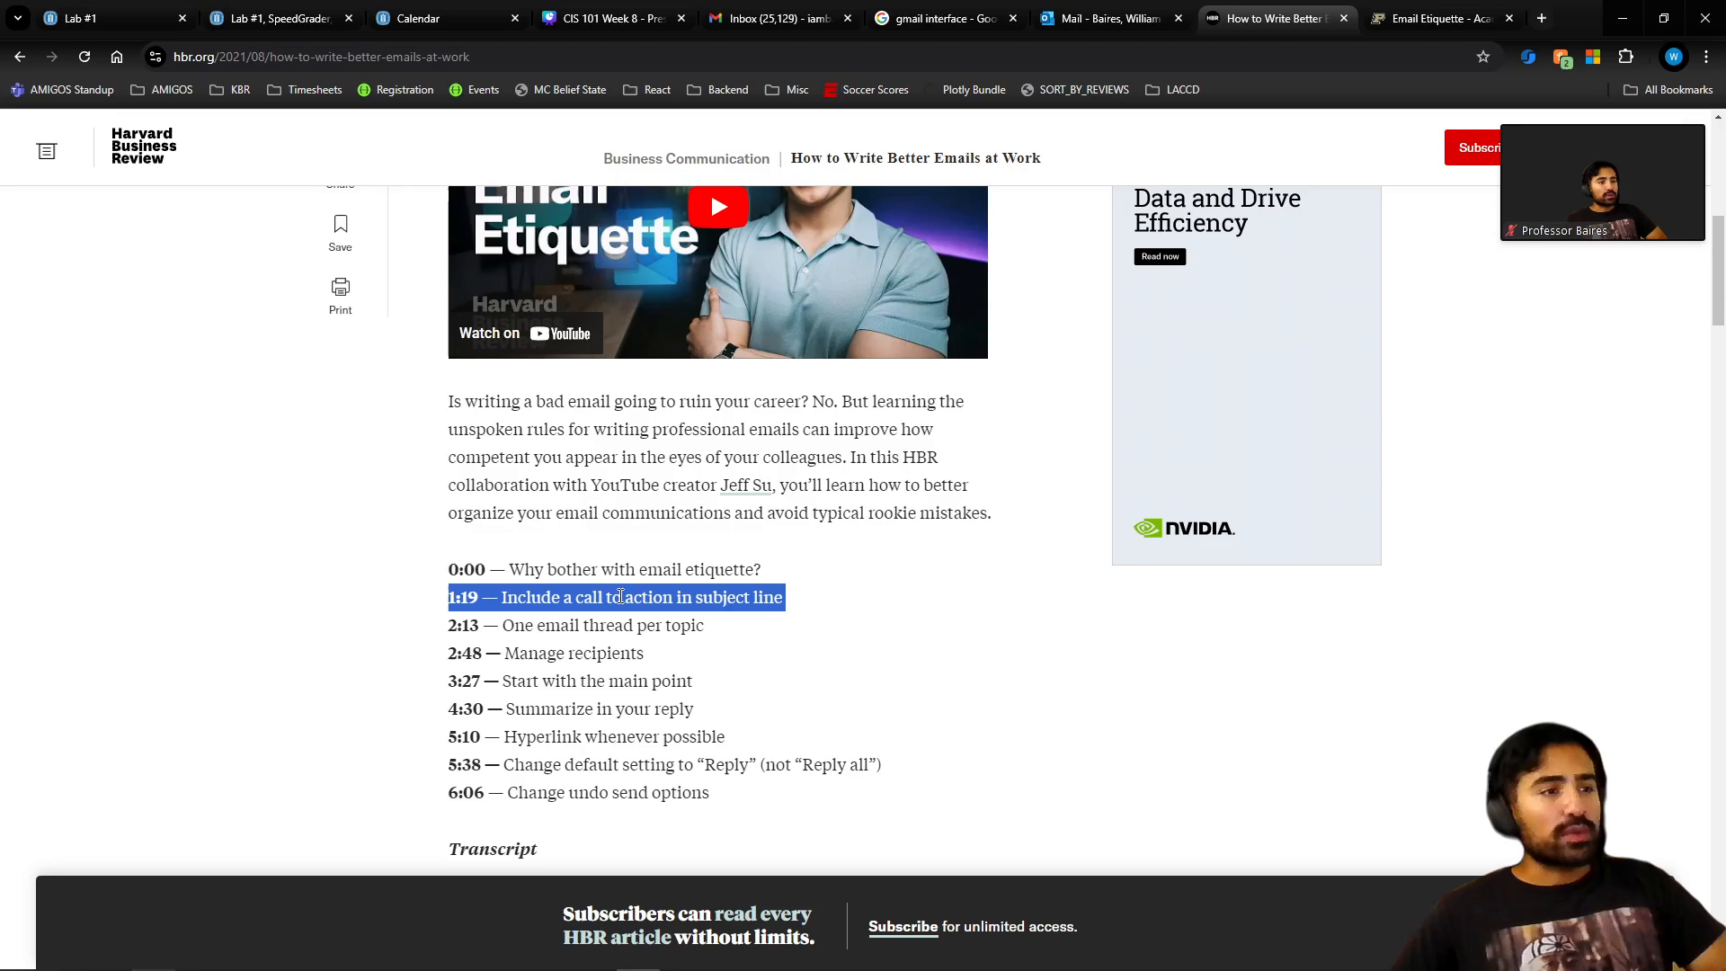
Type 'Hi Professor,', a line about the Lab #8 website issue, and an 'Explain the issue' placeholder.
{"action": "left_click", "coordinate": [1114, 18]}
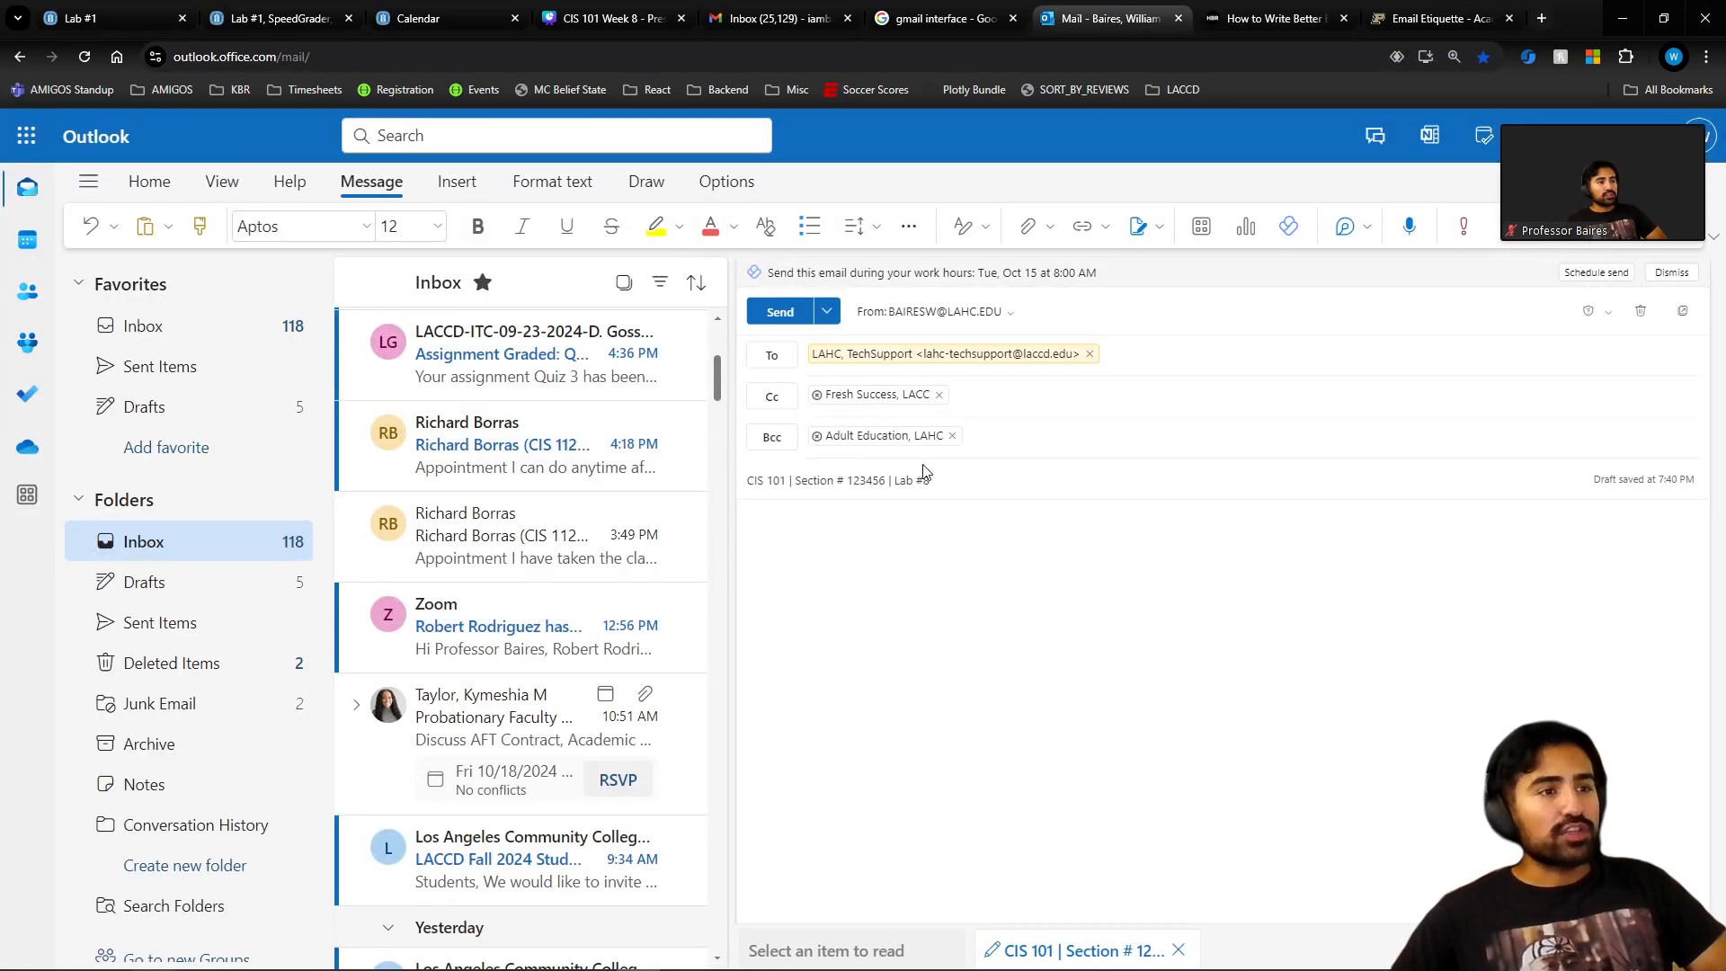
{"action": "left_click_drag", "start_coordinate": [924, 468], "coordinate": [744, 484]}
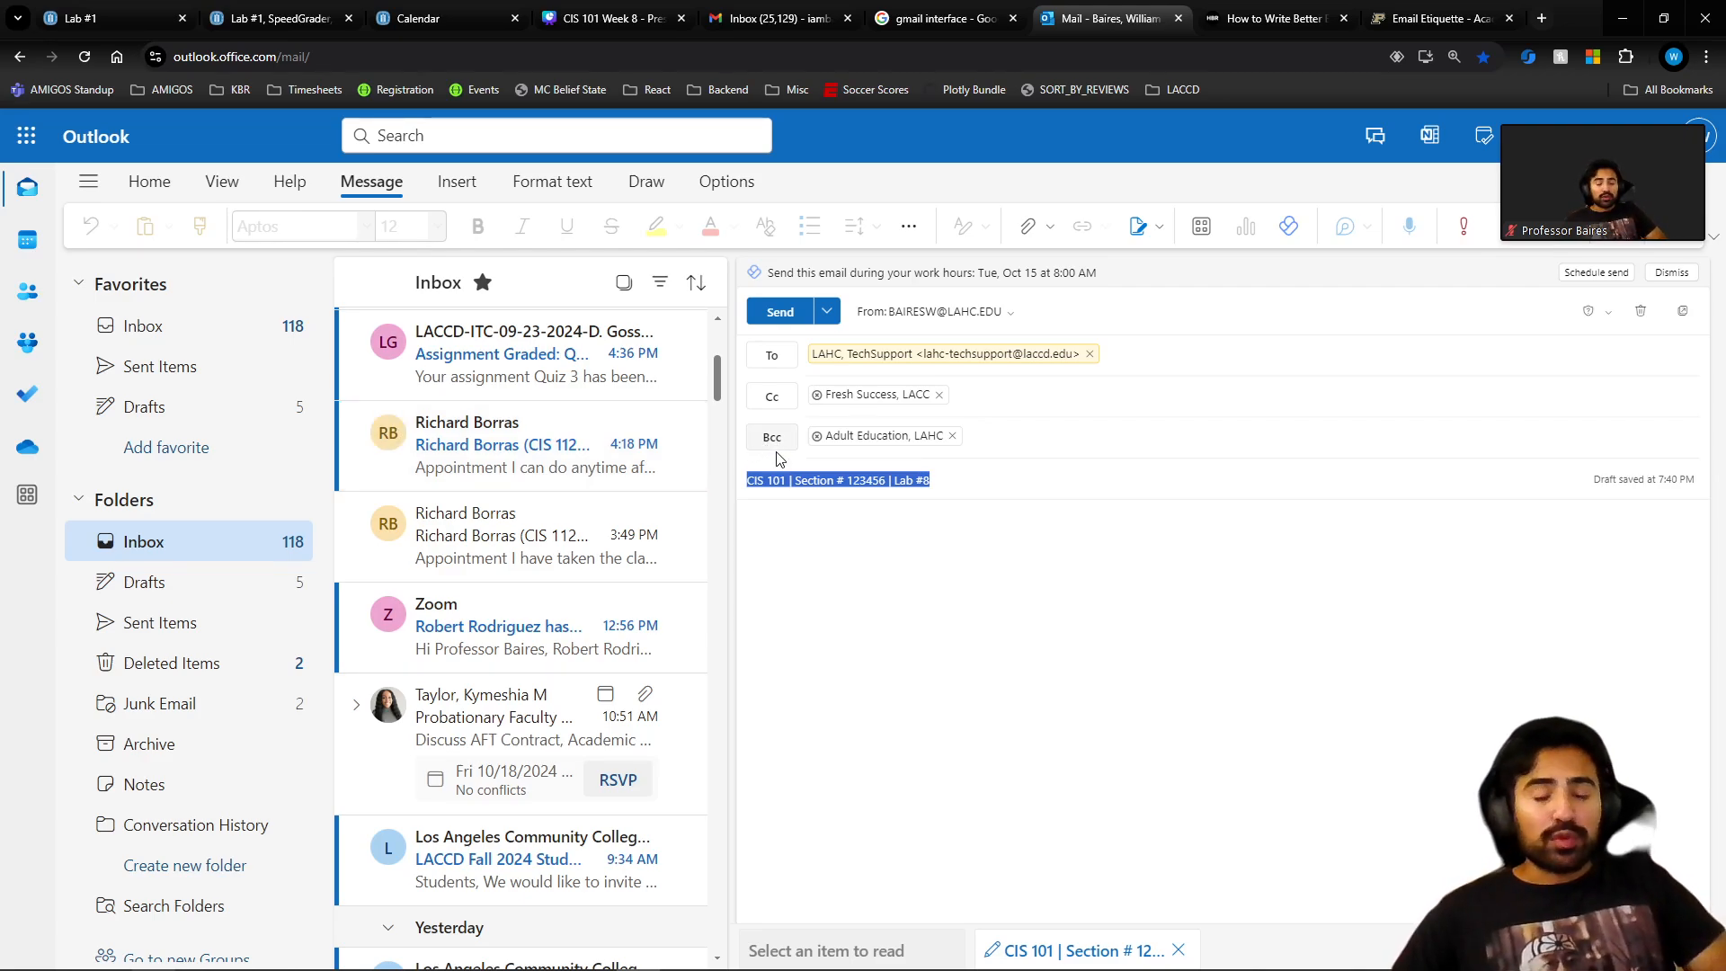
{"action": "left_click", "coordinate": [801, 514]}
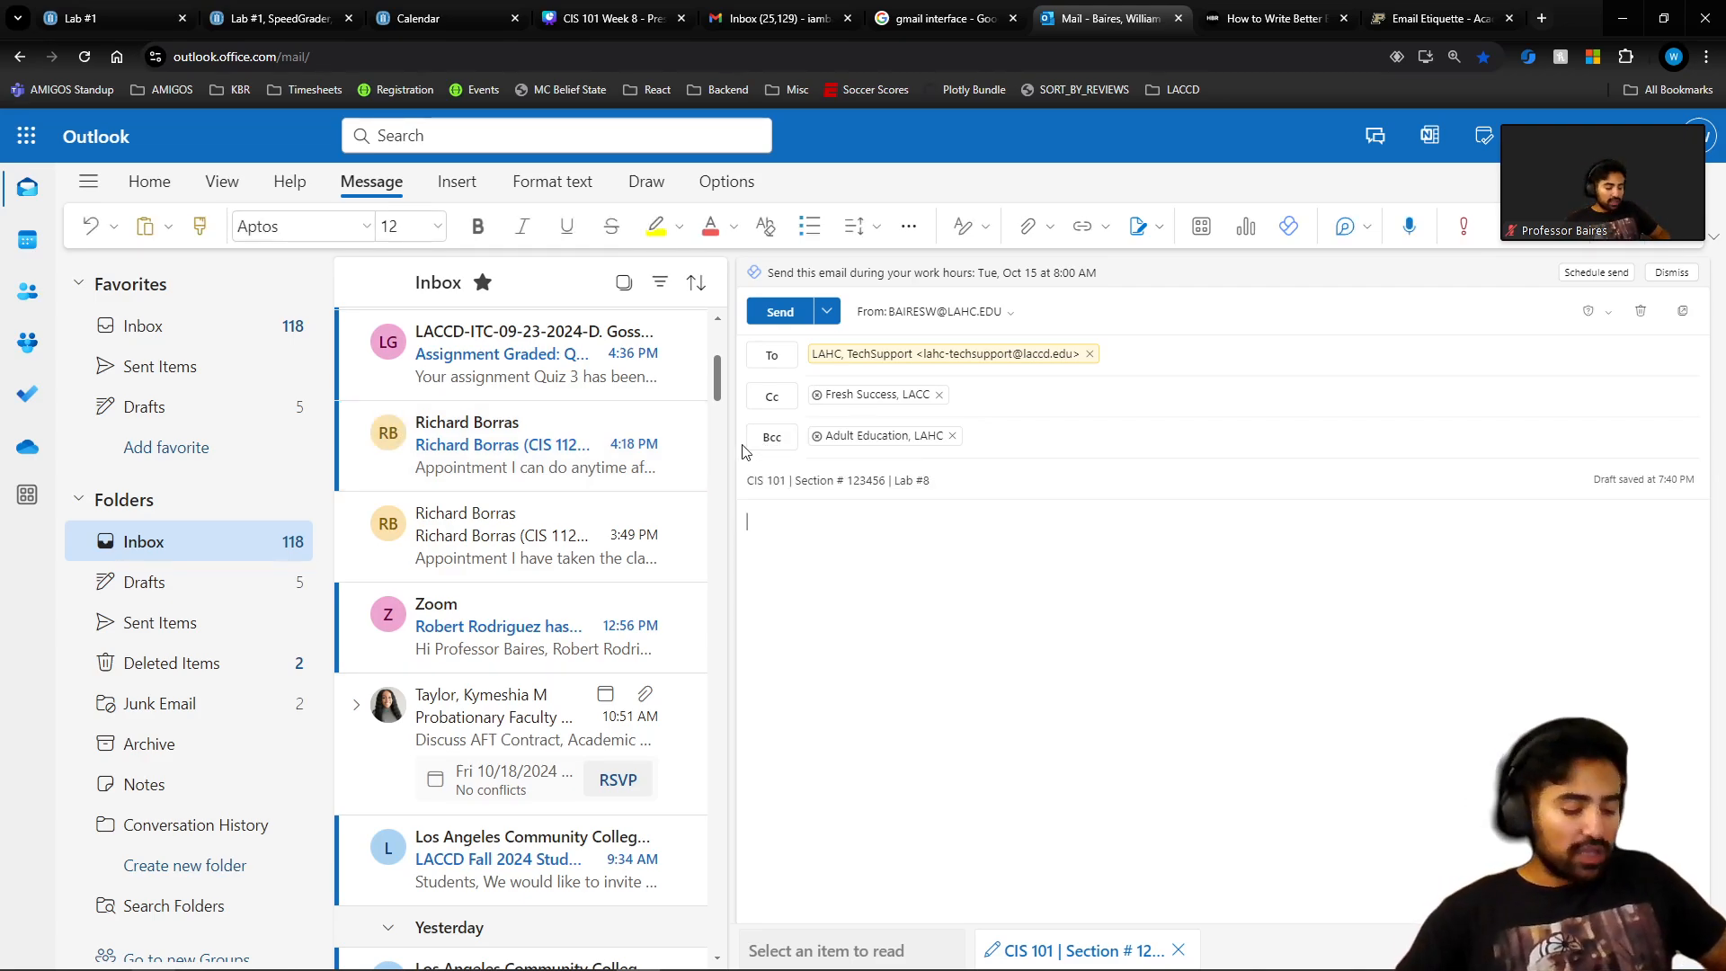
{"action": "type", "text": "Hi Pro"}
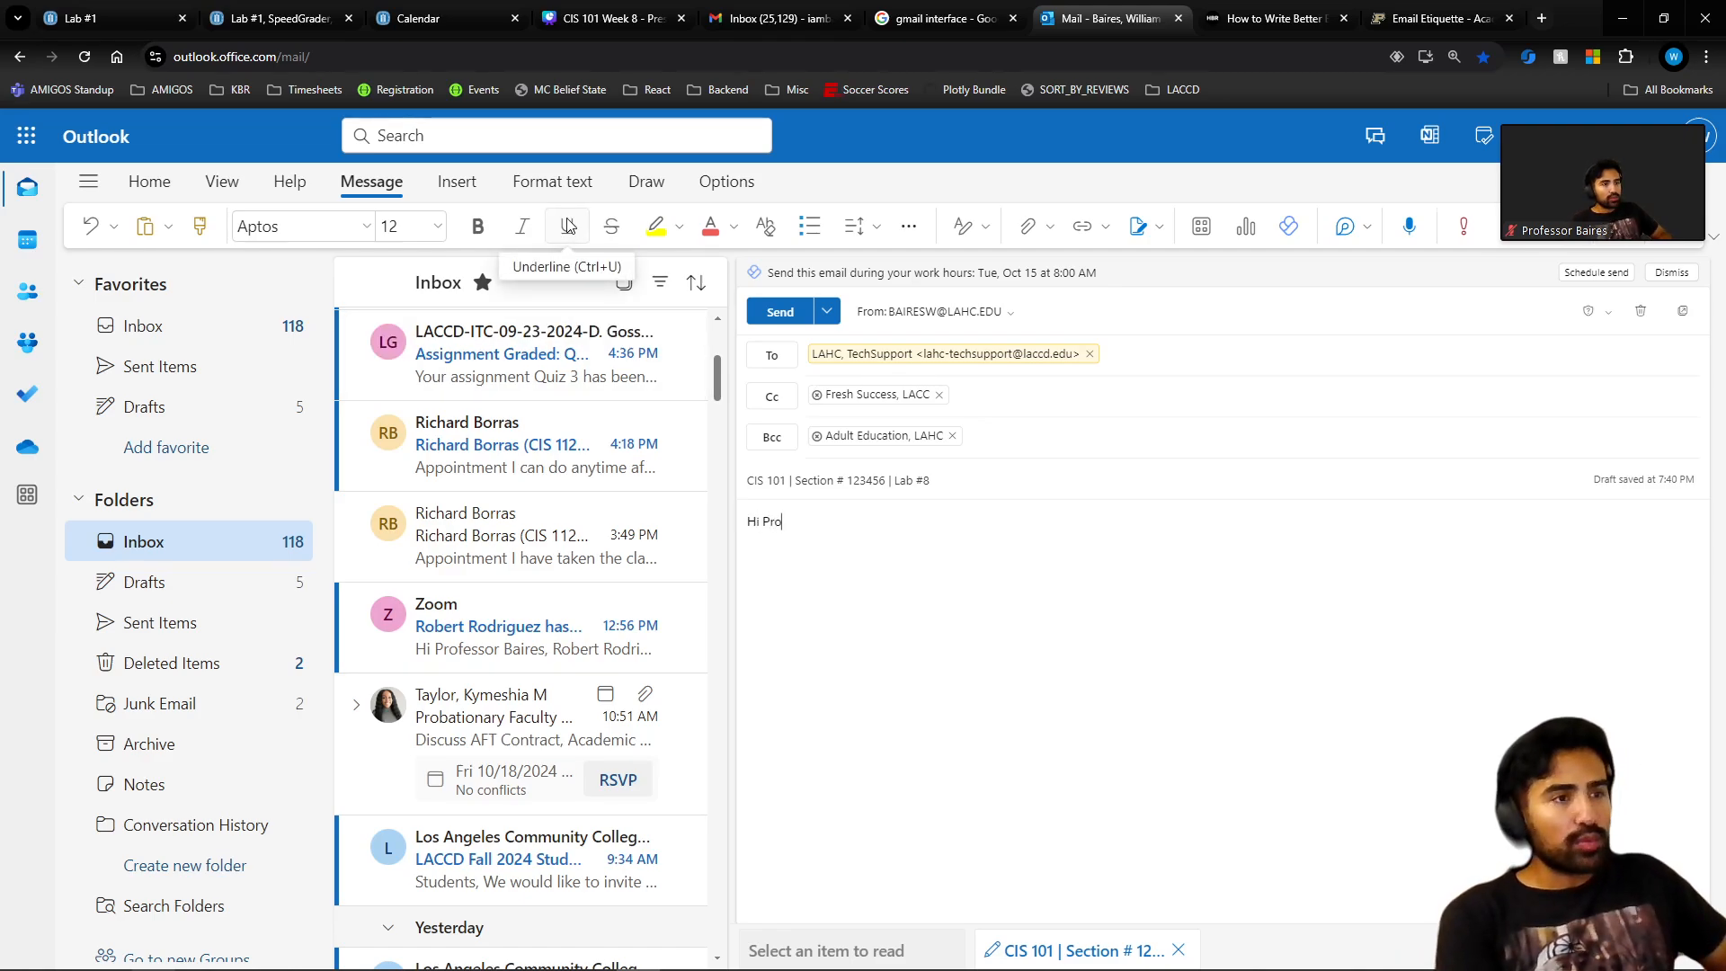
{"action": "type", "text": "fessor,"}
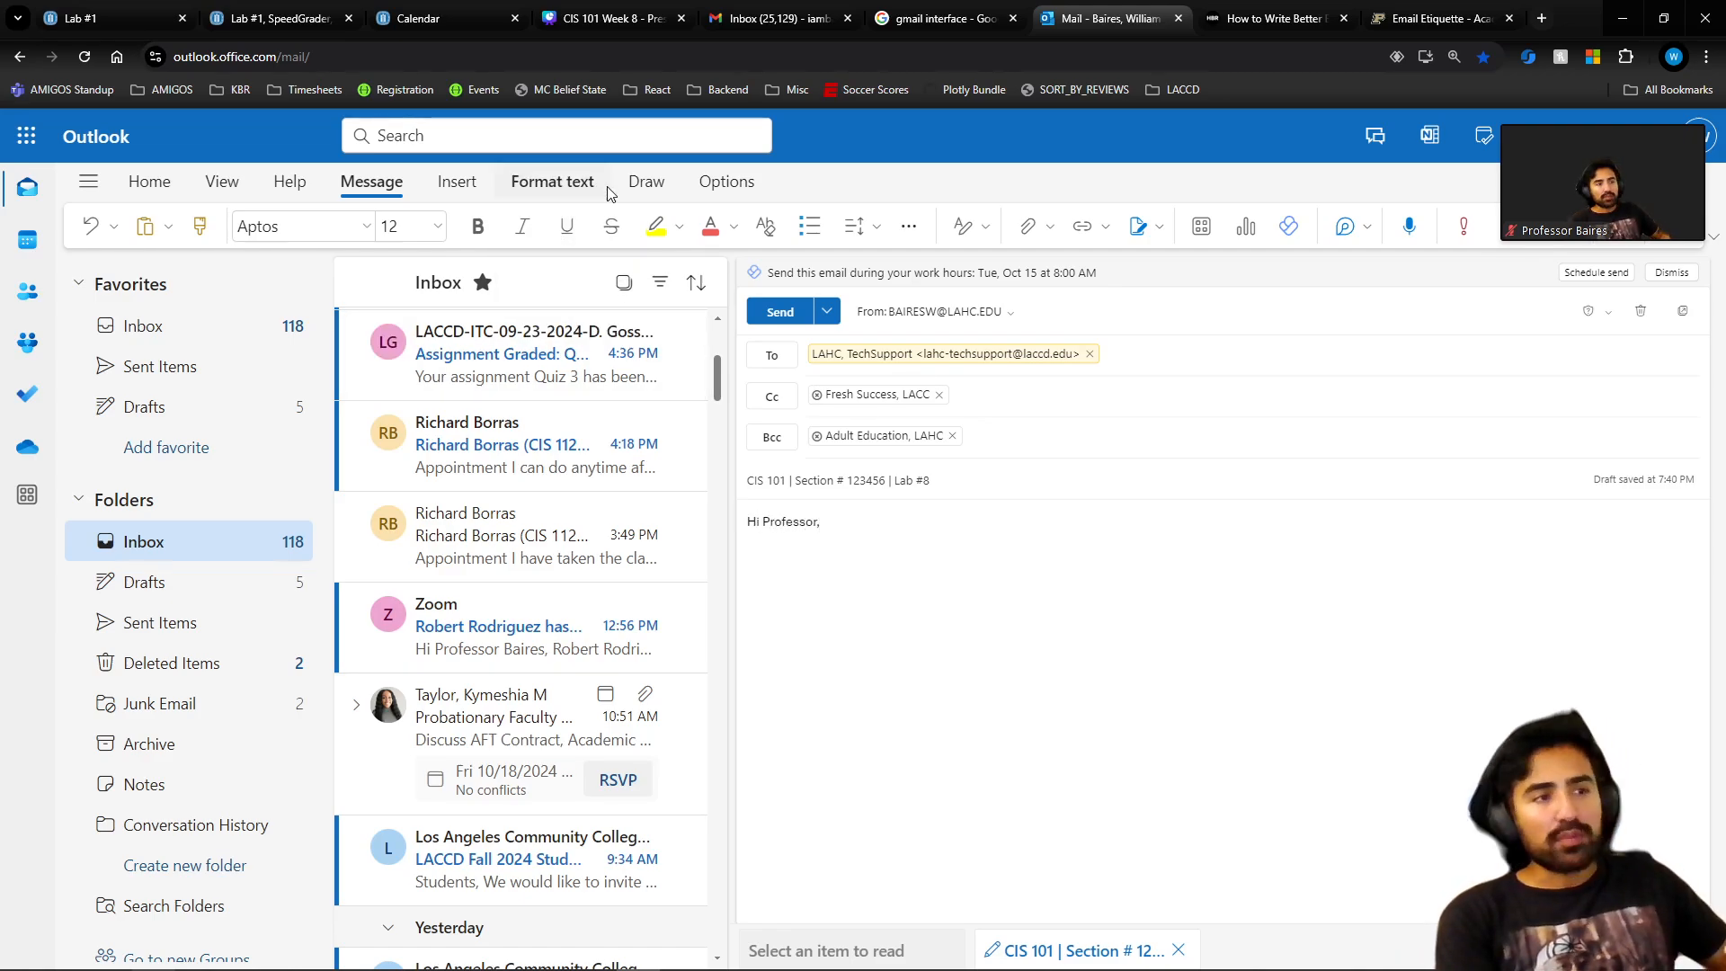
{"action": "key", "text": "Return"}
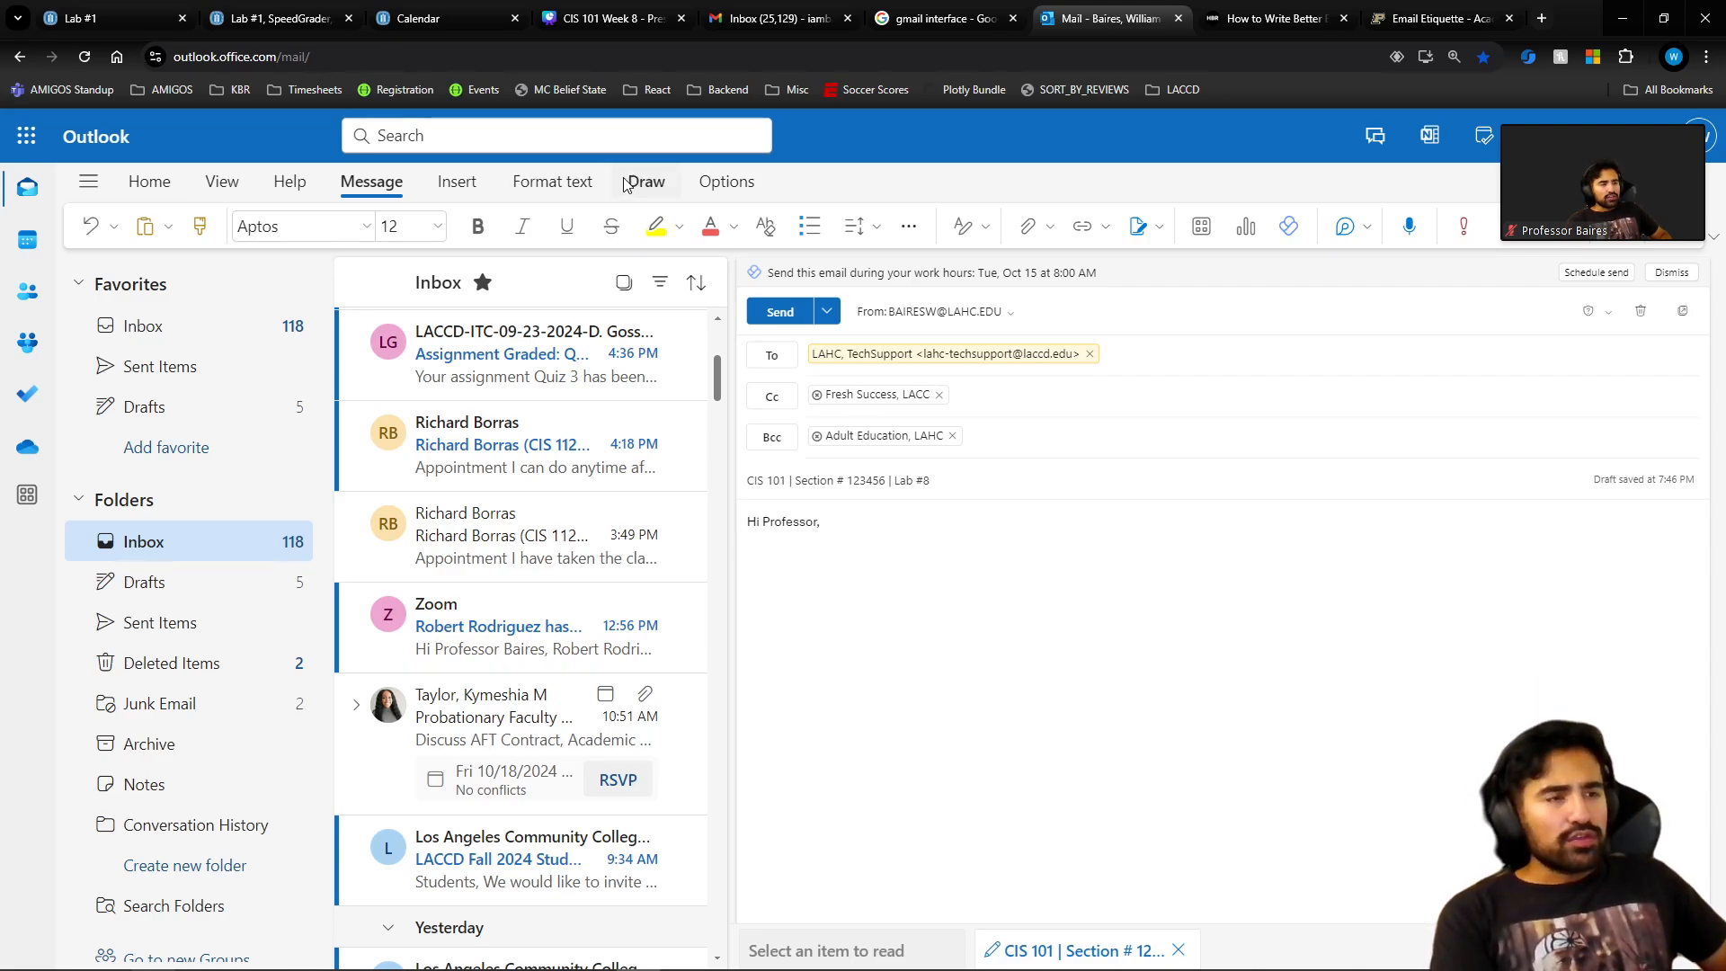
{"action": "type", "text": "I am rea"}
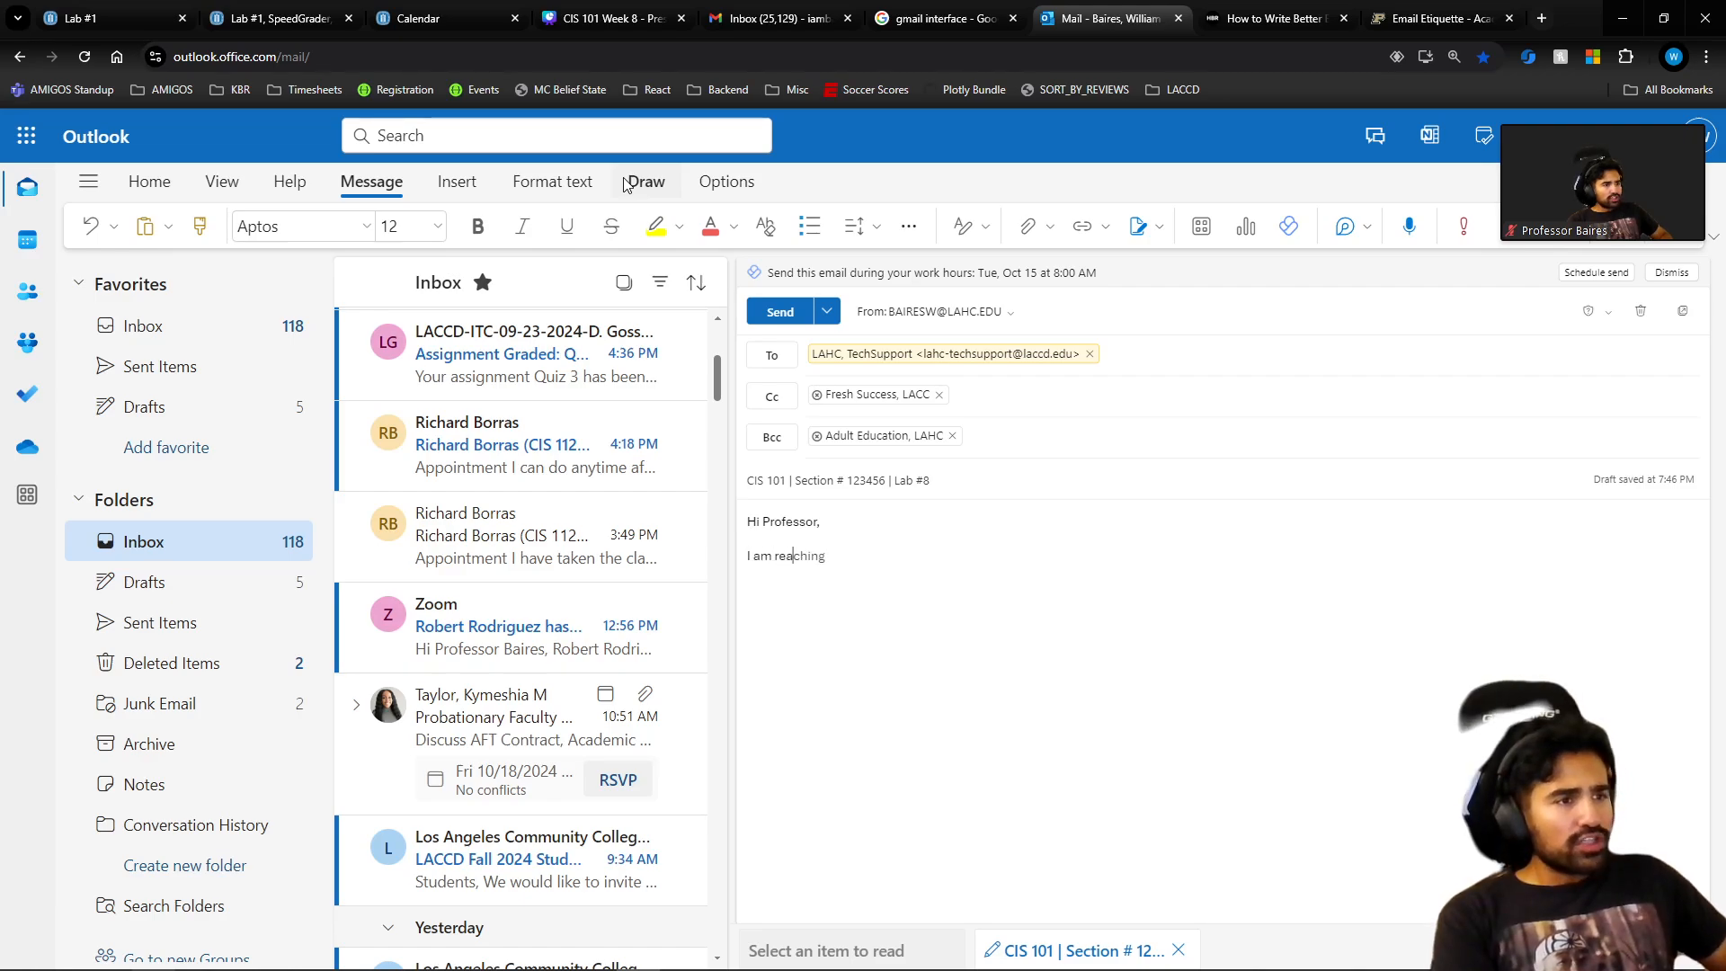
{"action": "type", "text": "ching in regar"}
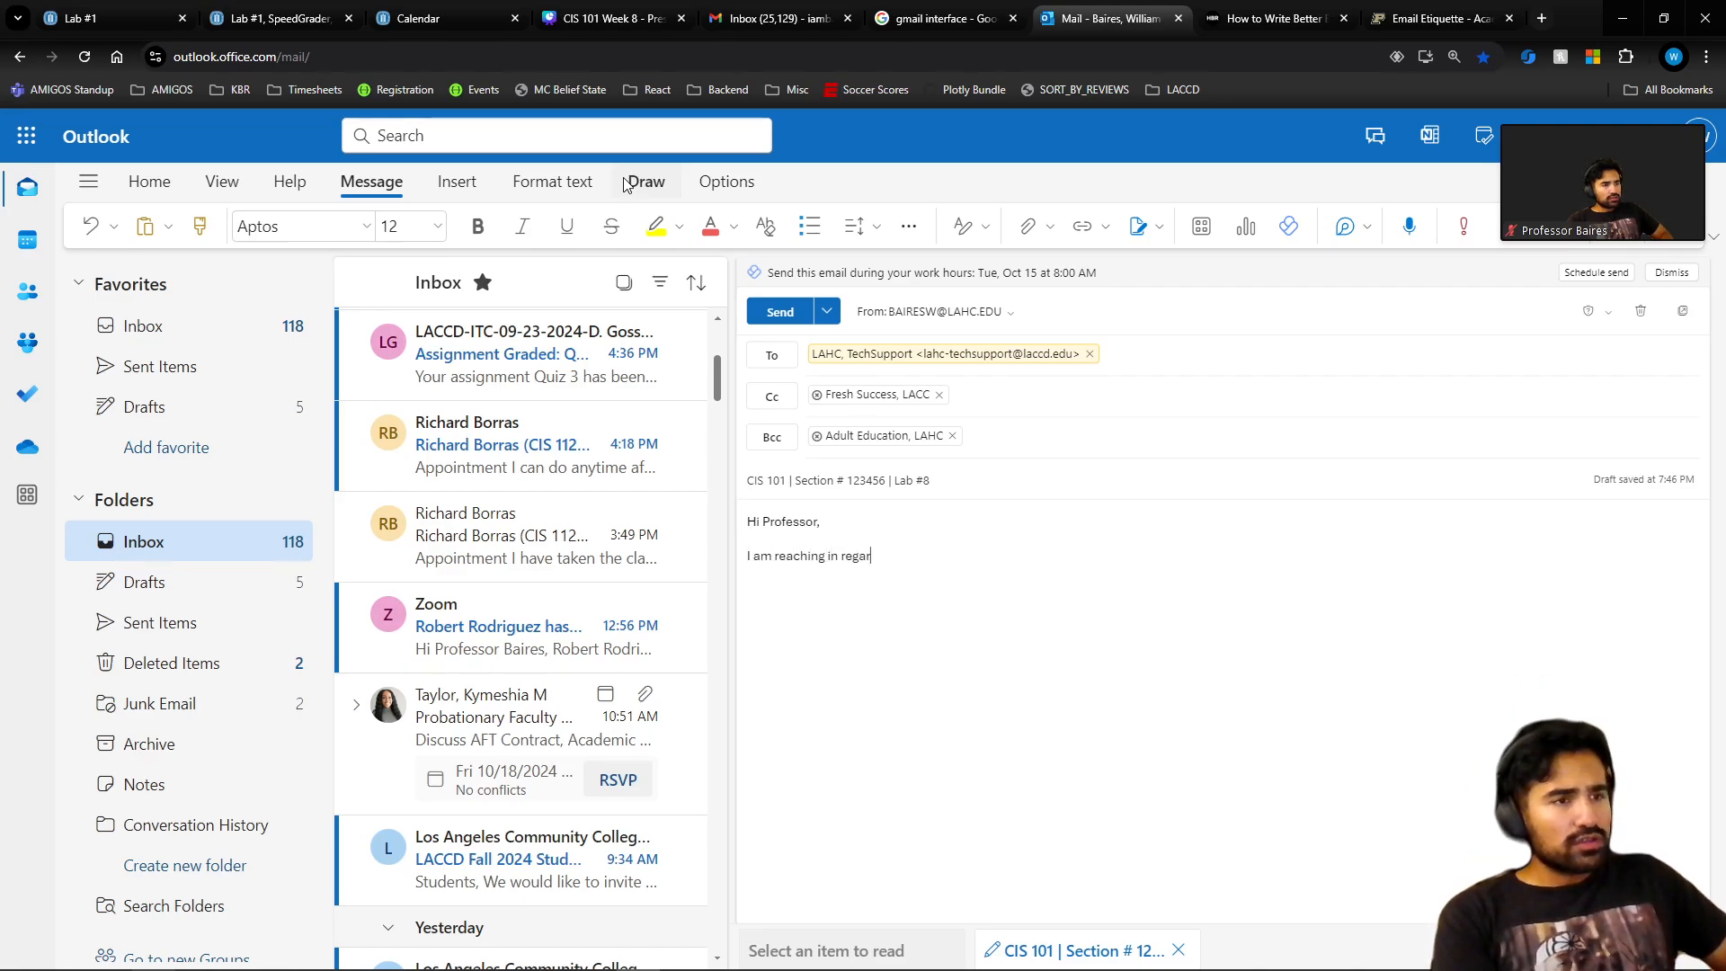
{"action": "type", "text": "ds to an issue "}
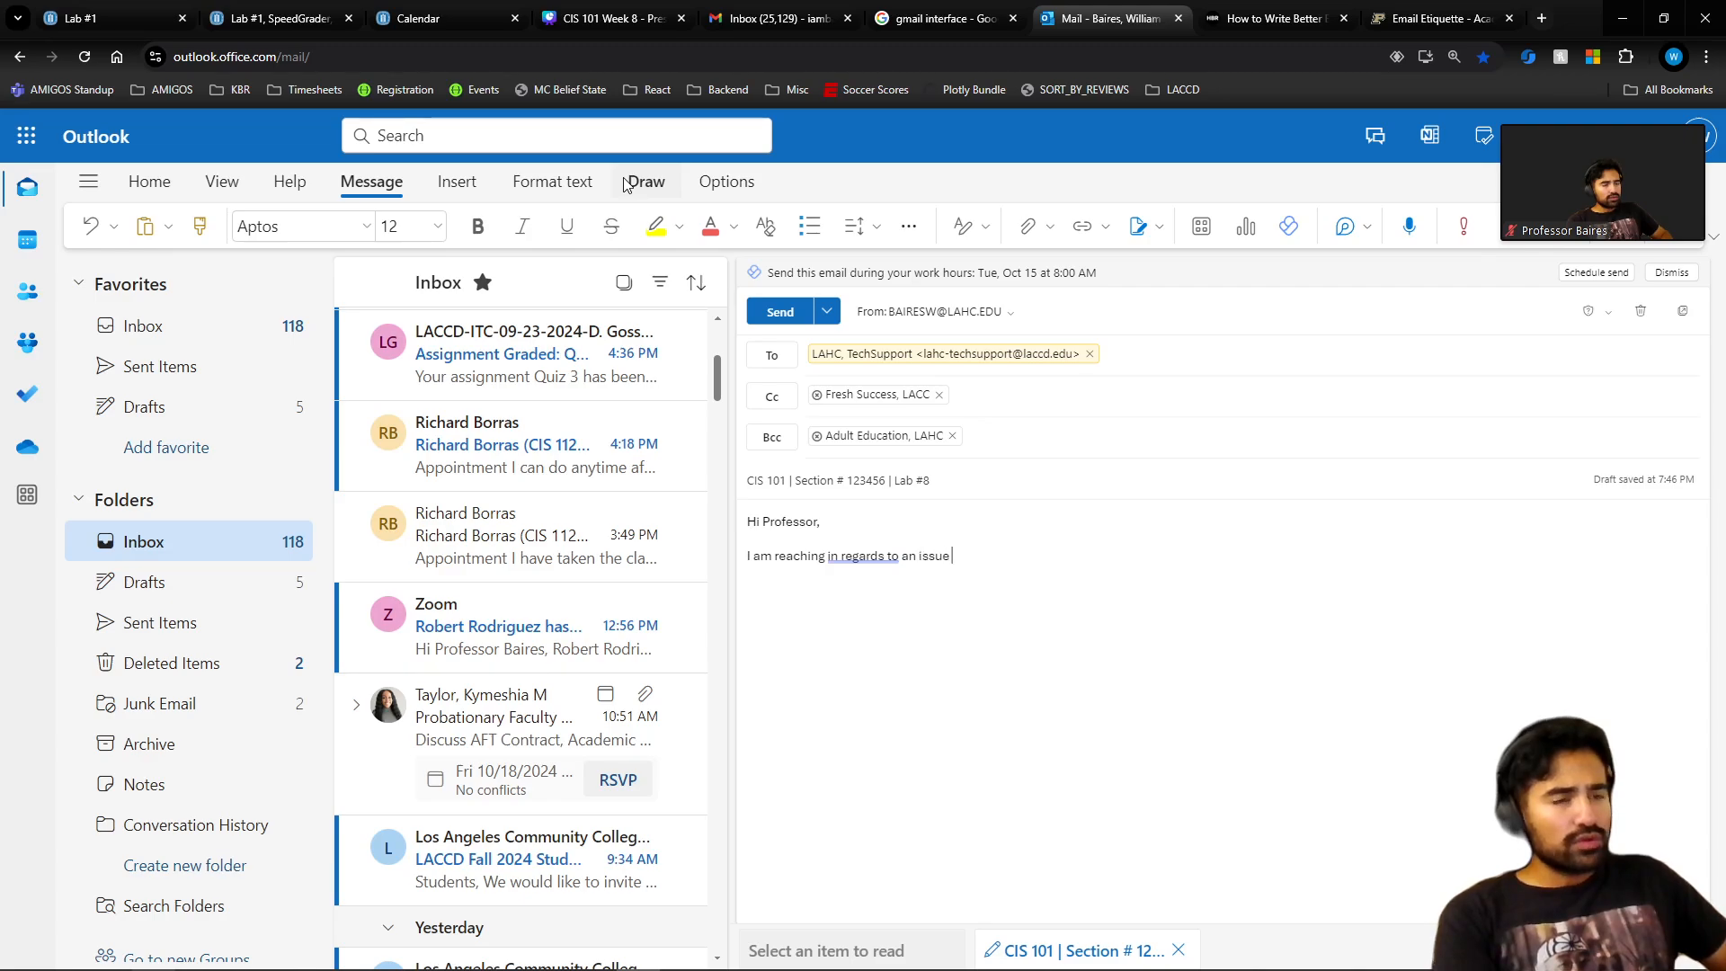
{"action": "type", "text": "with the website "}
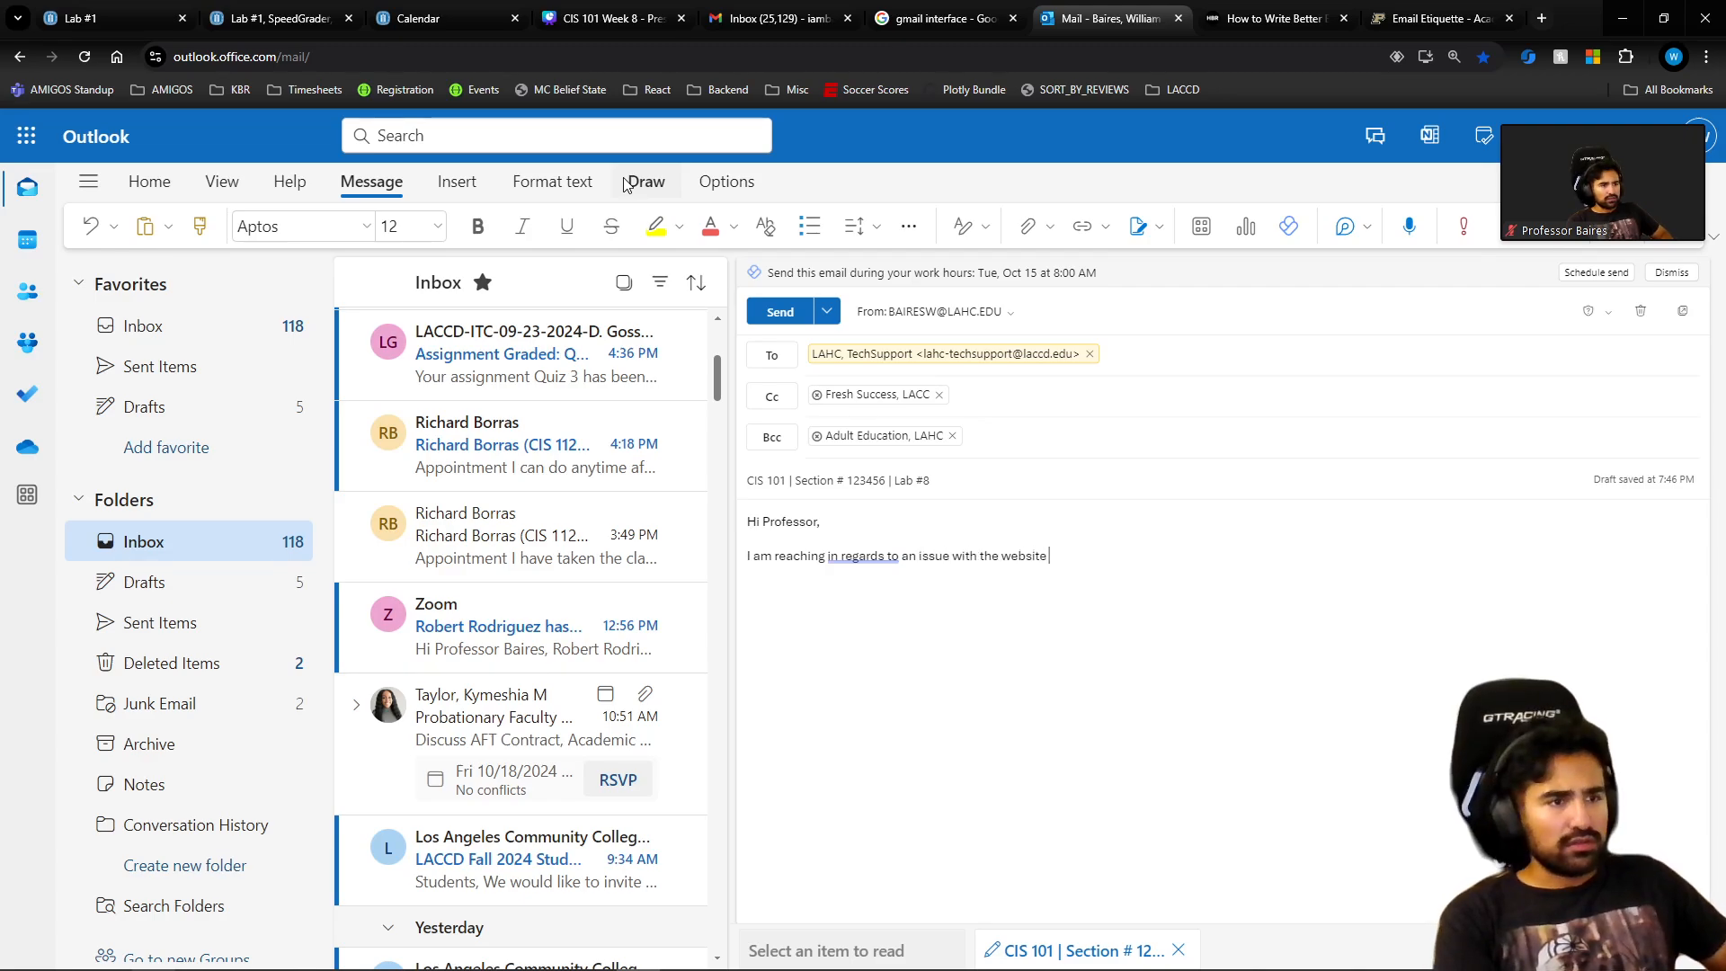
{"action": "type", "text": "on Lab #8"}
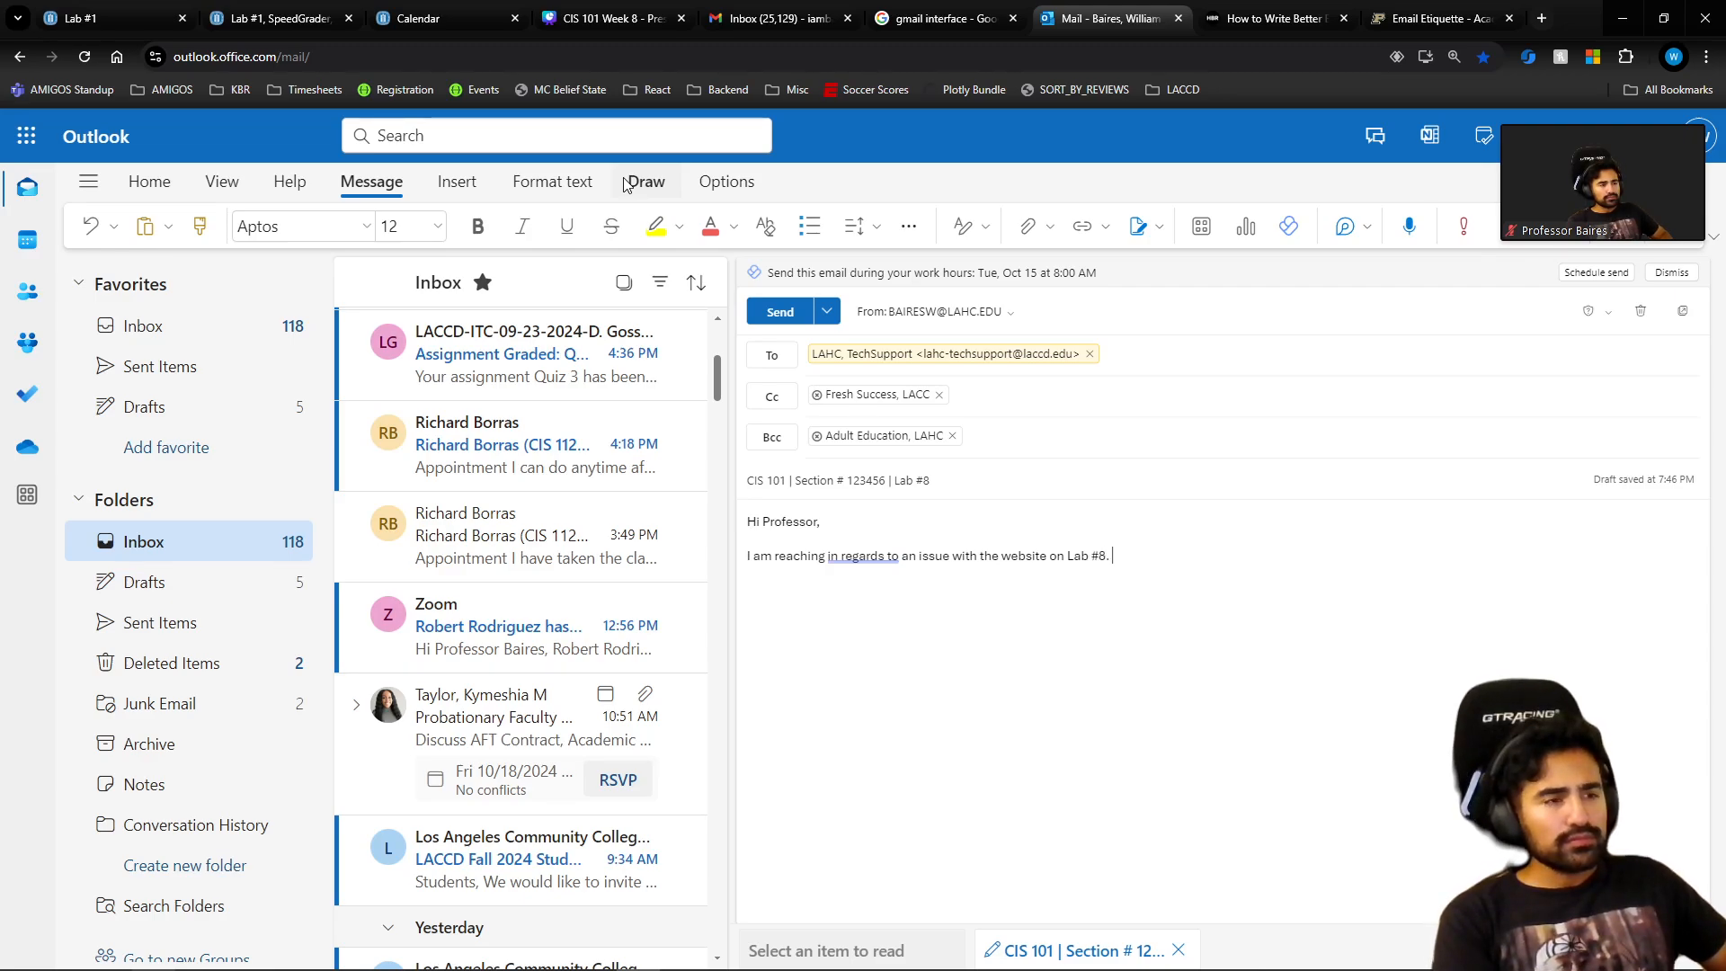
{"action": "type", "text": "."}
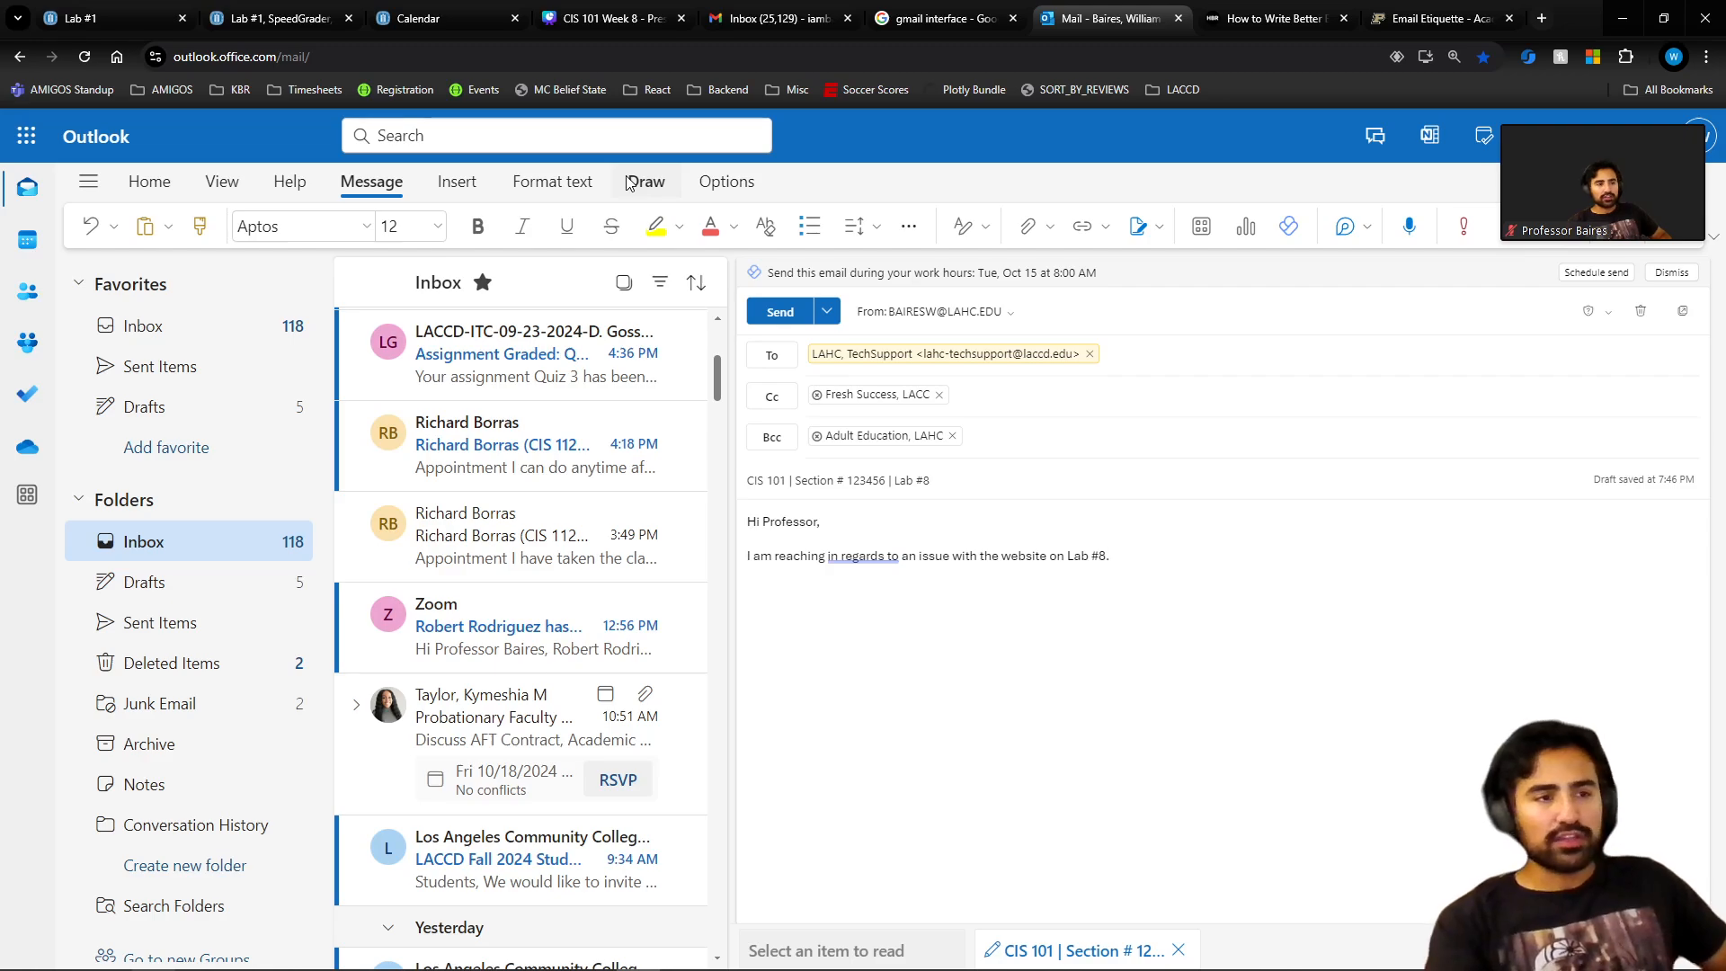
{"action": "type", "text": "Explain the "}
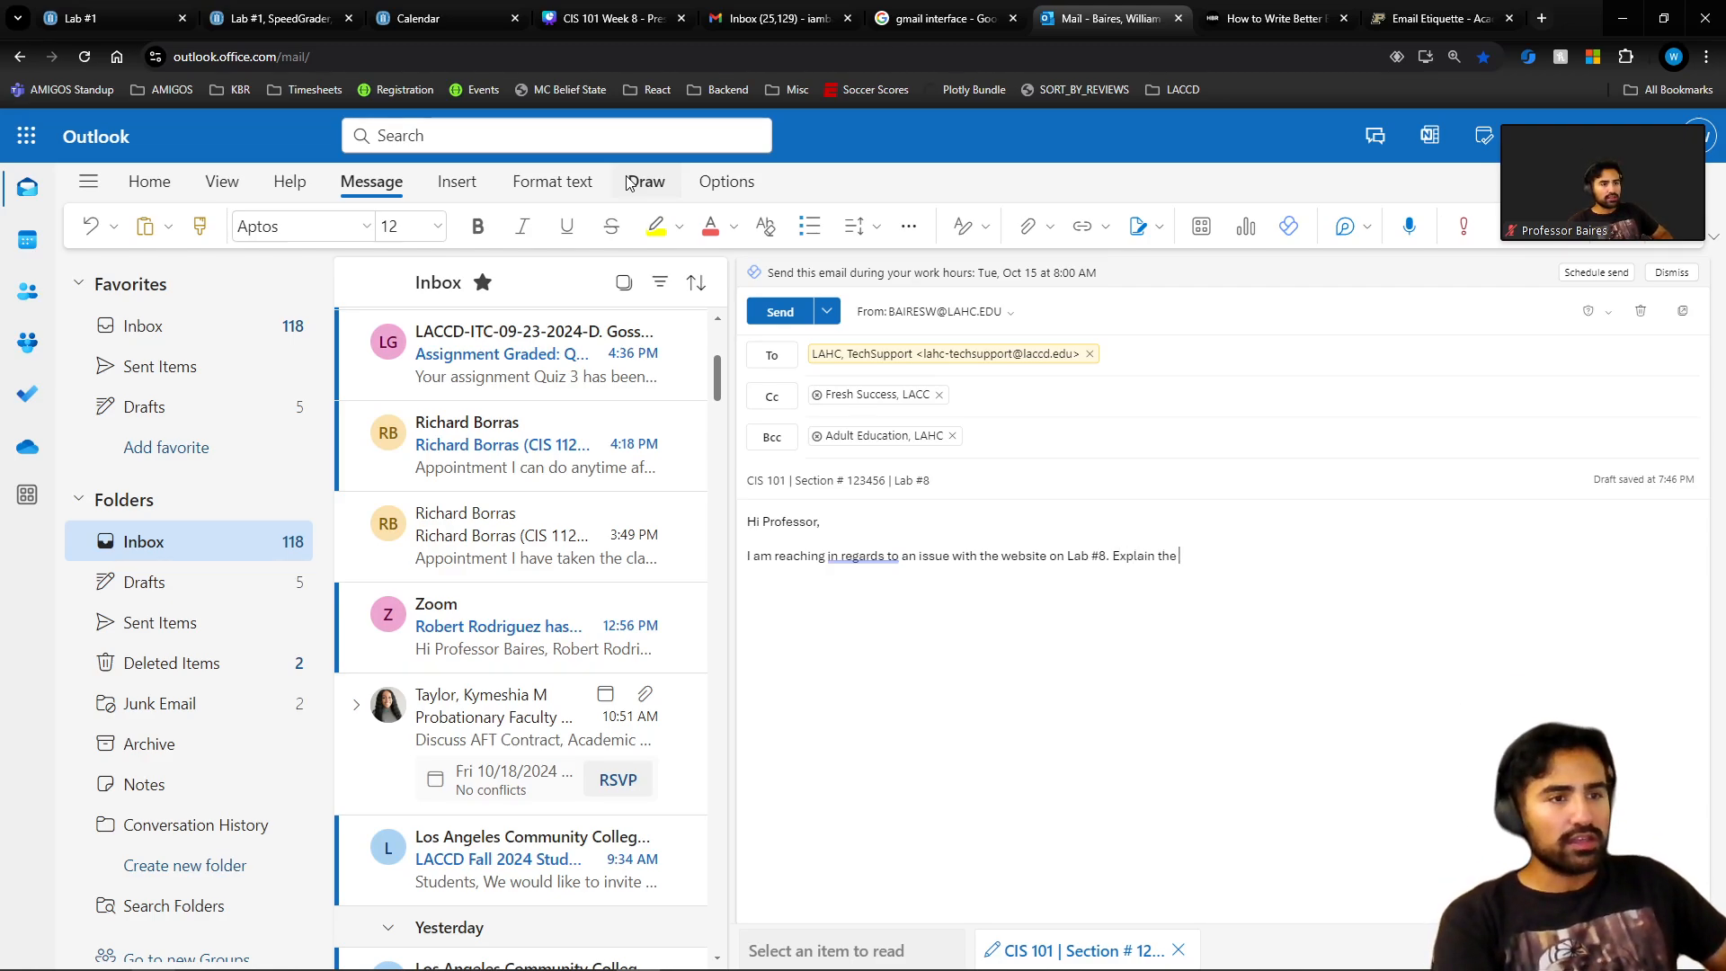
{"action": "type", "text": "issue"}
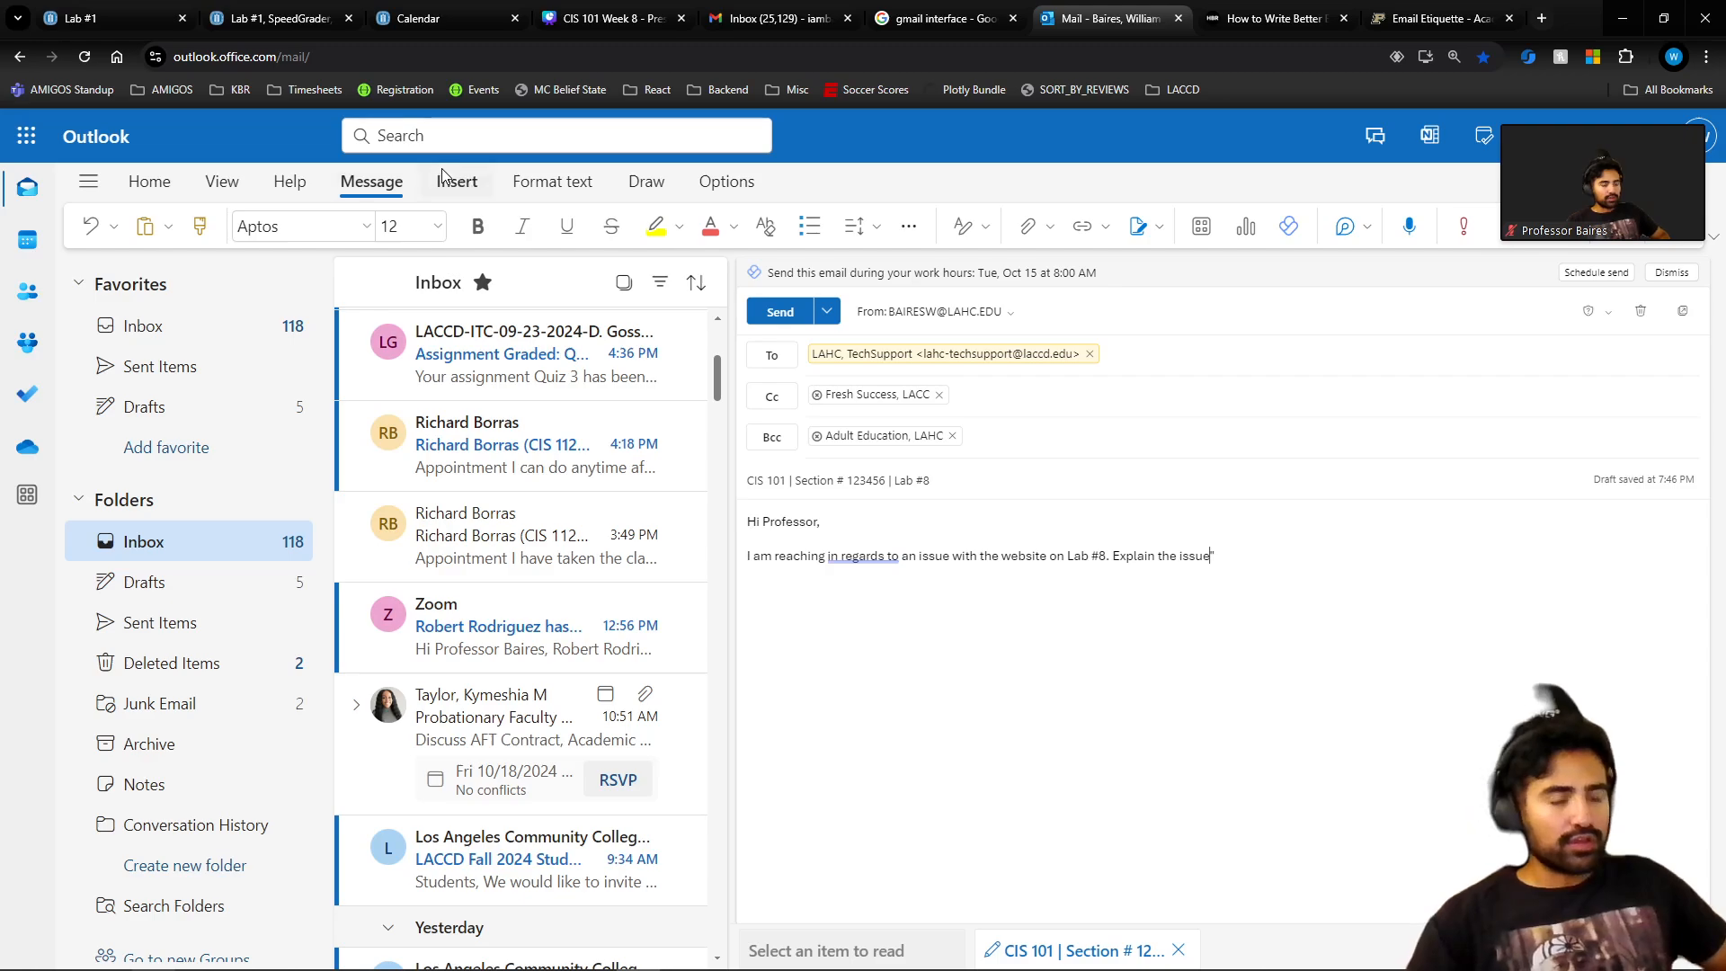
{"action": "type", "text": "\""}
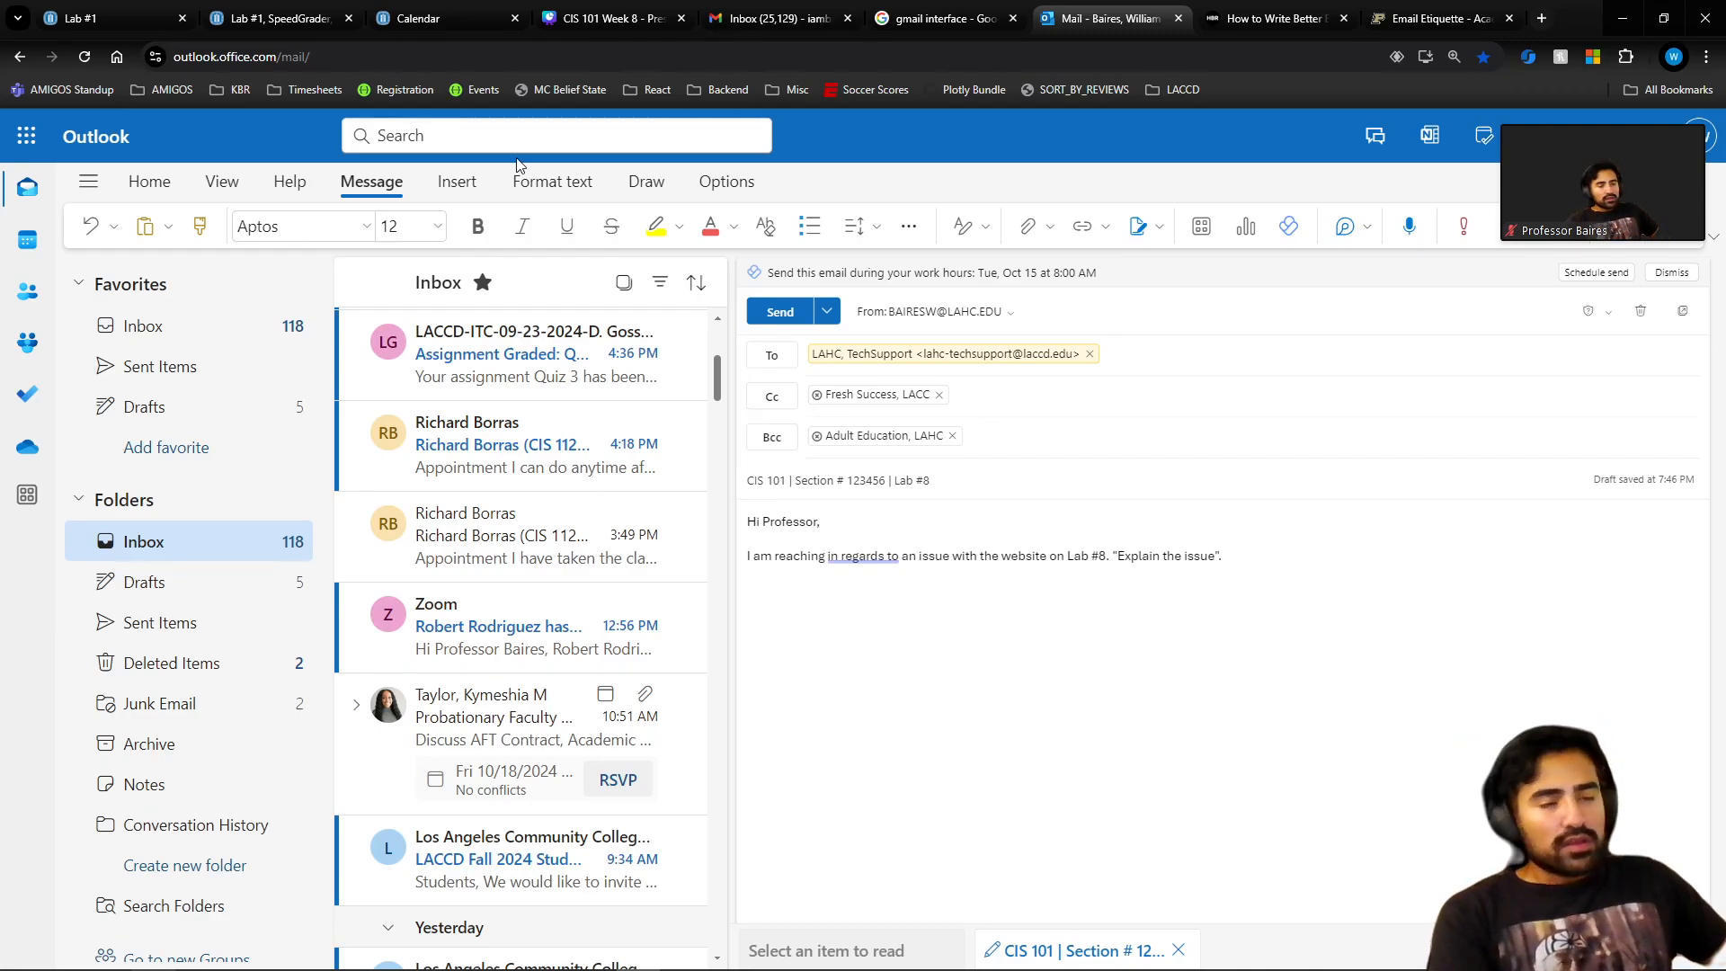
{"action": "type", "text": "."}
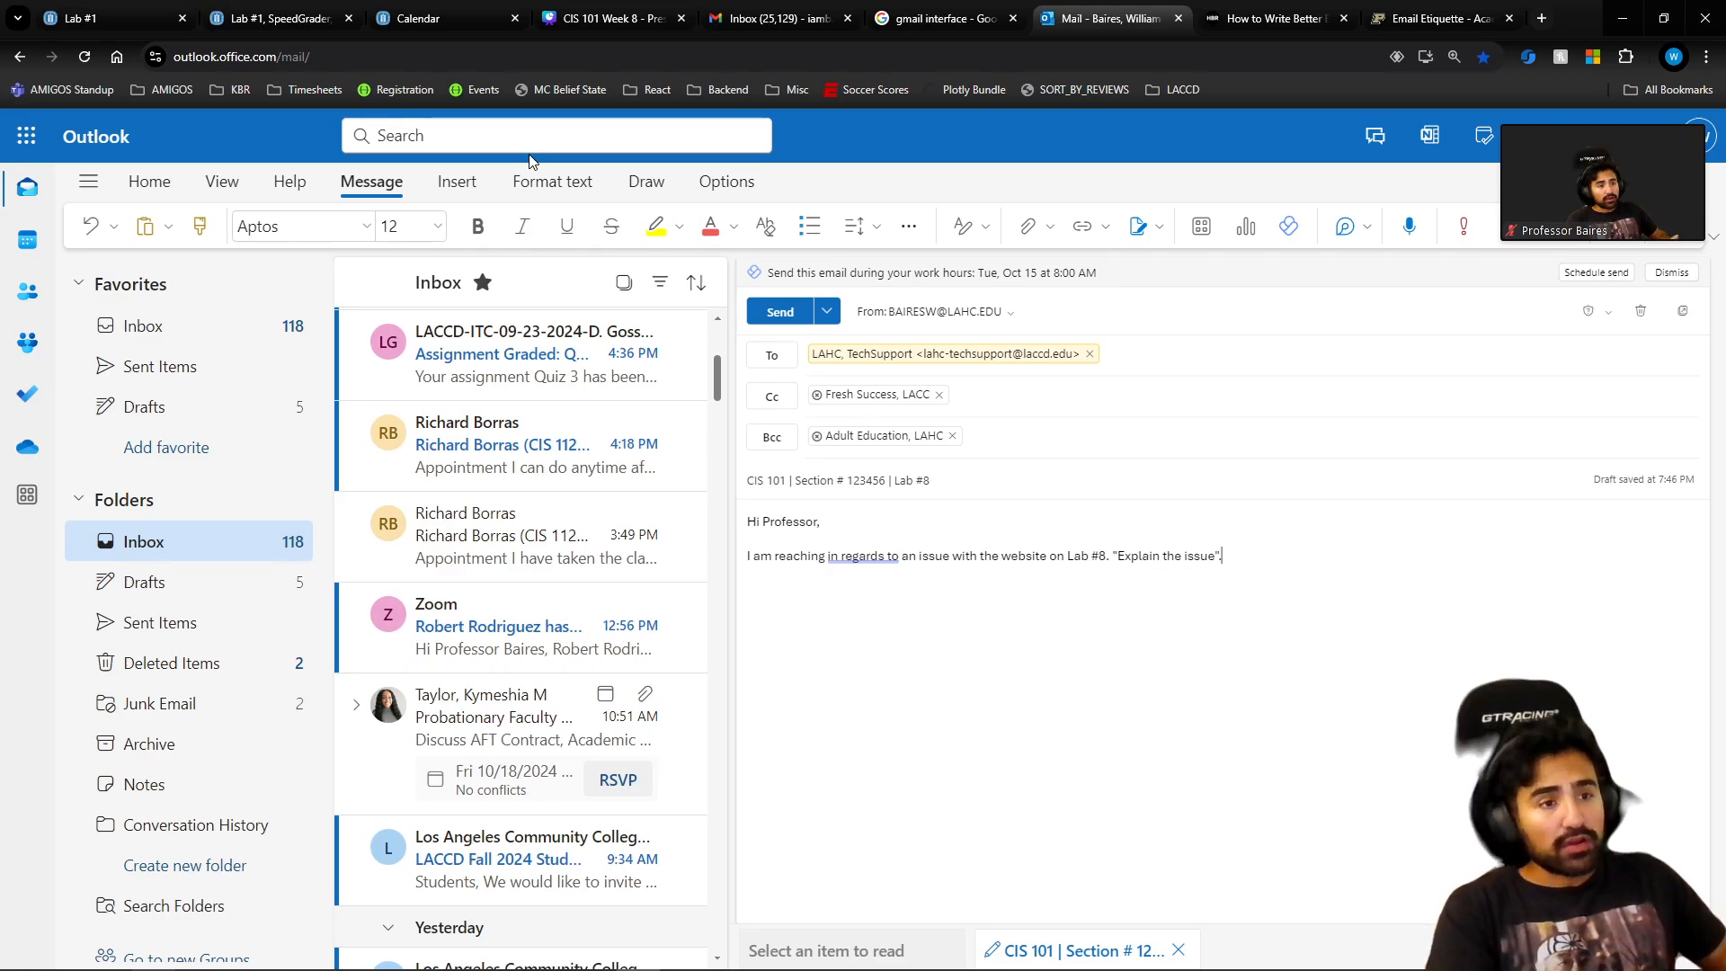
{"action": "key", "text": "Return"}
{"action": "key", "text": "Return"}
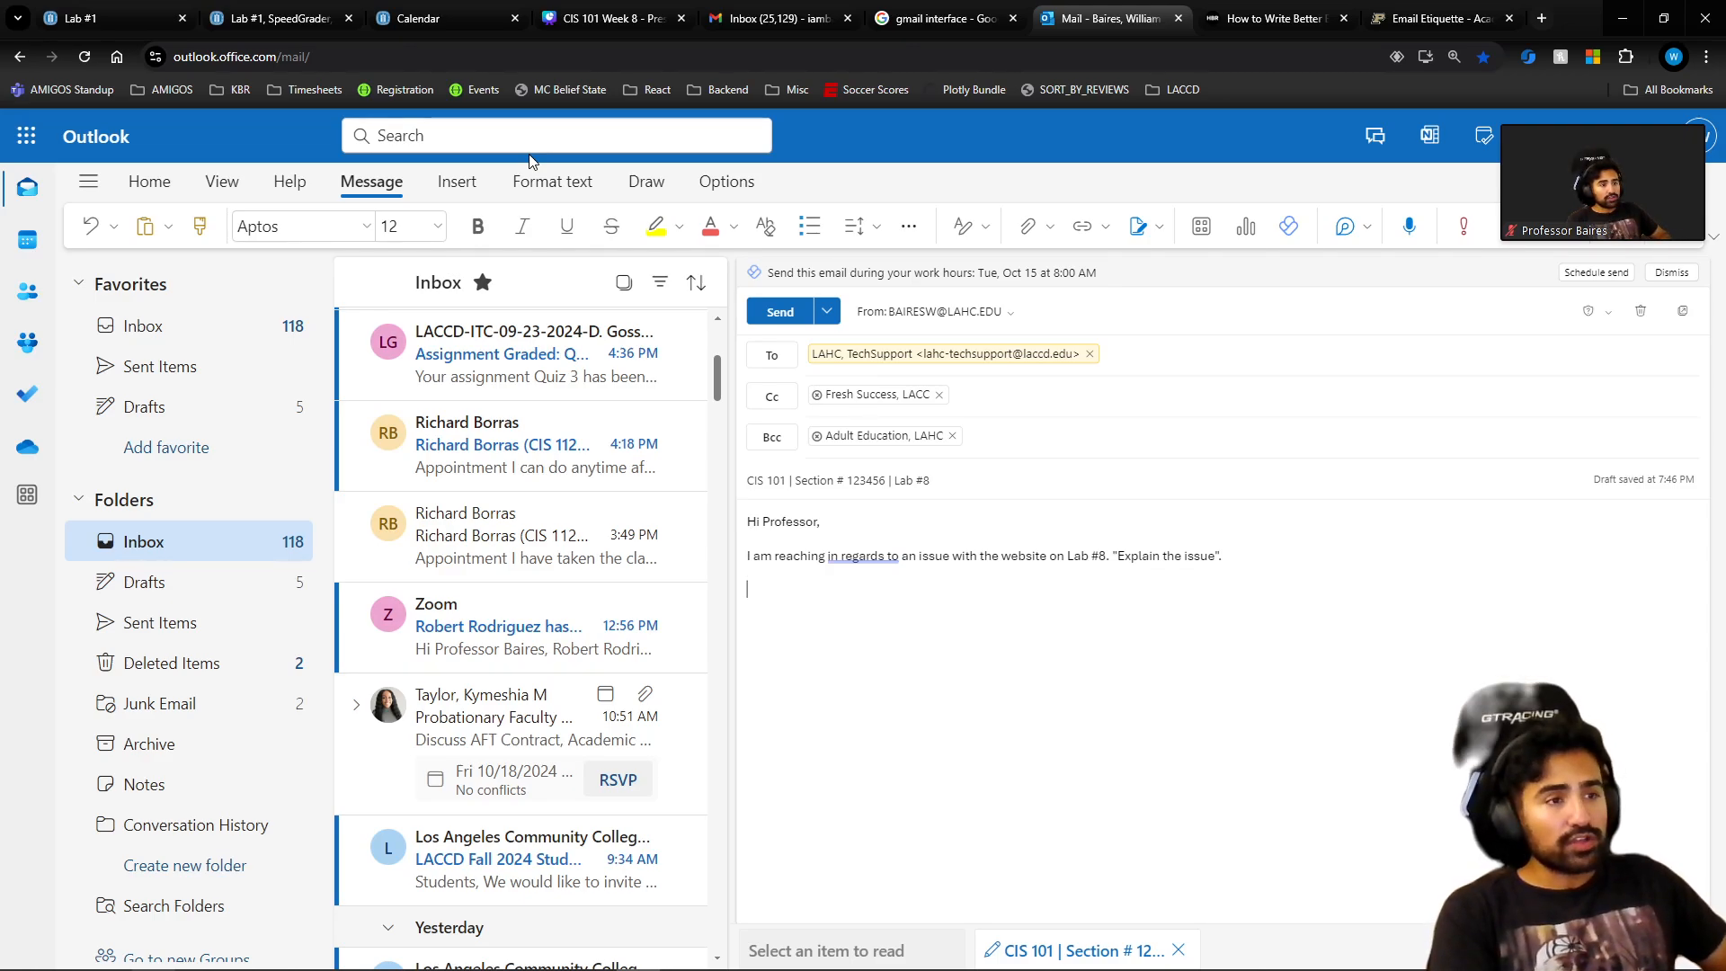
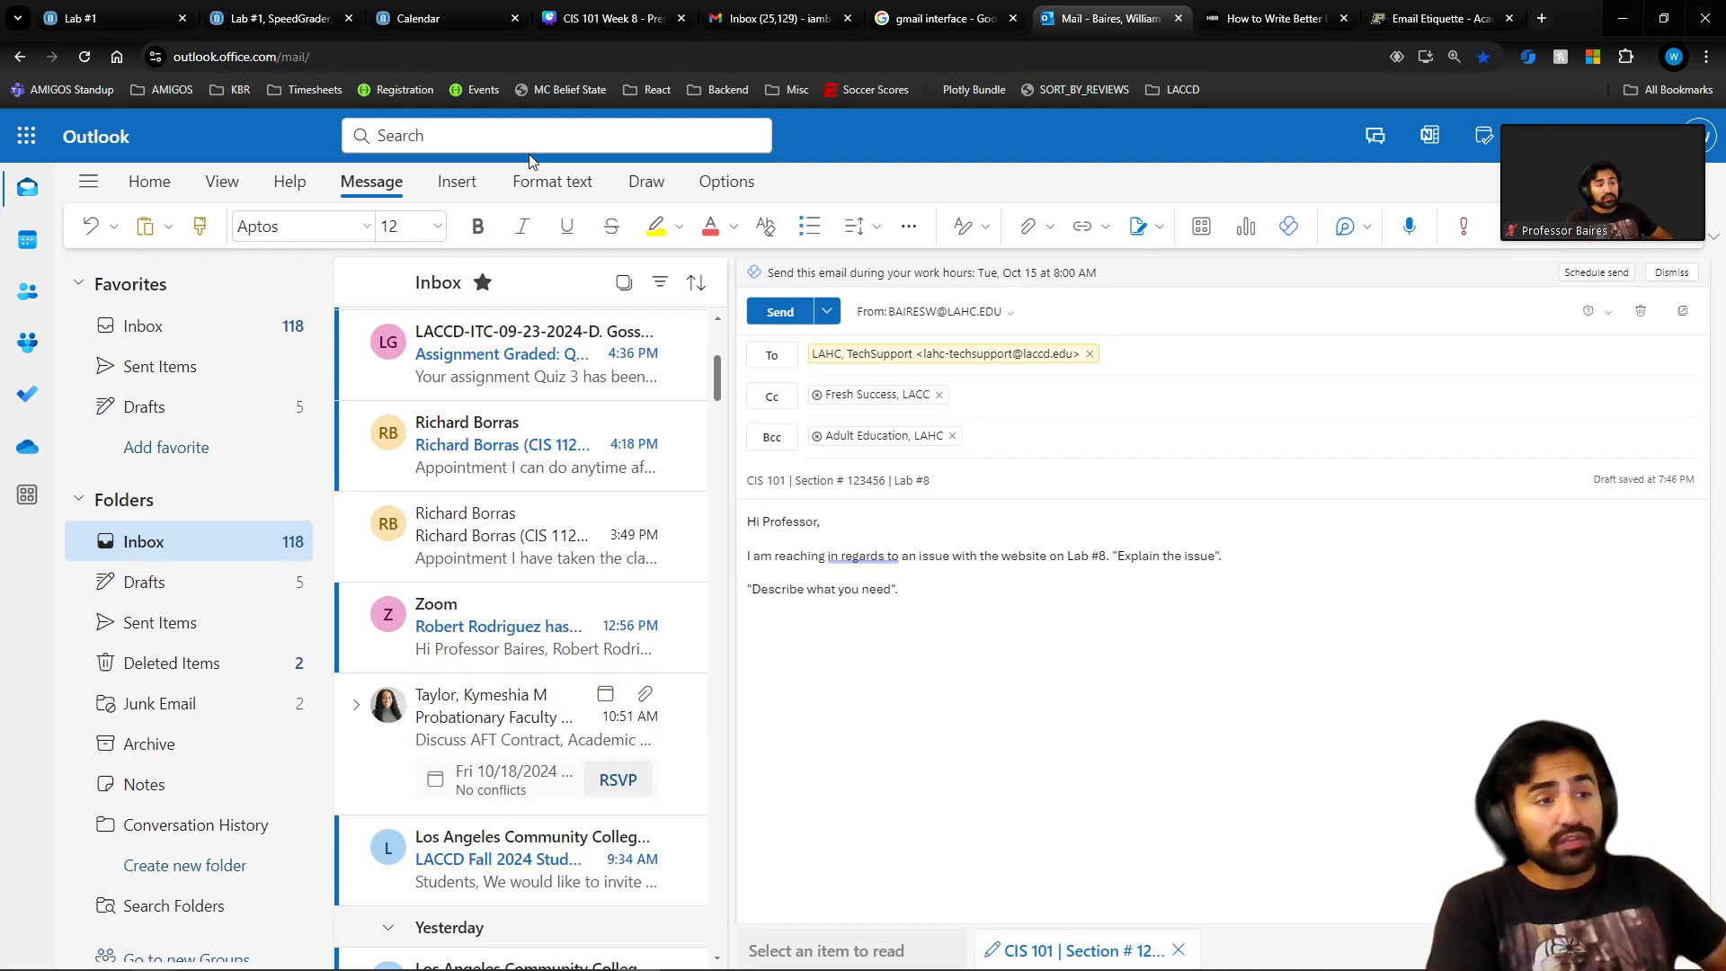
Add a 'Describe what you need' line, then a 'Best regards,' sign-off followed by your full name.
{"action": "key", "text": "Return"}
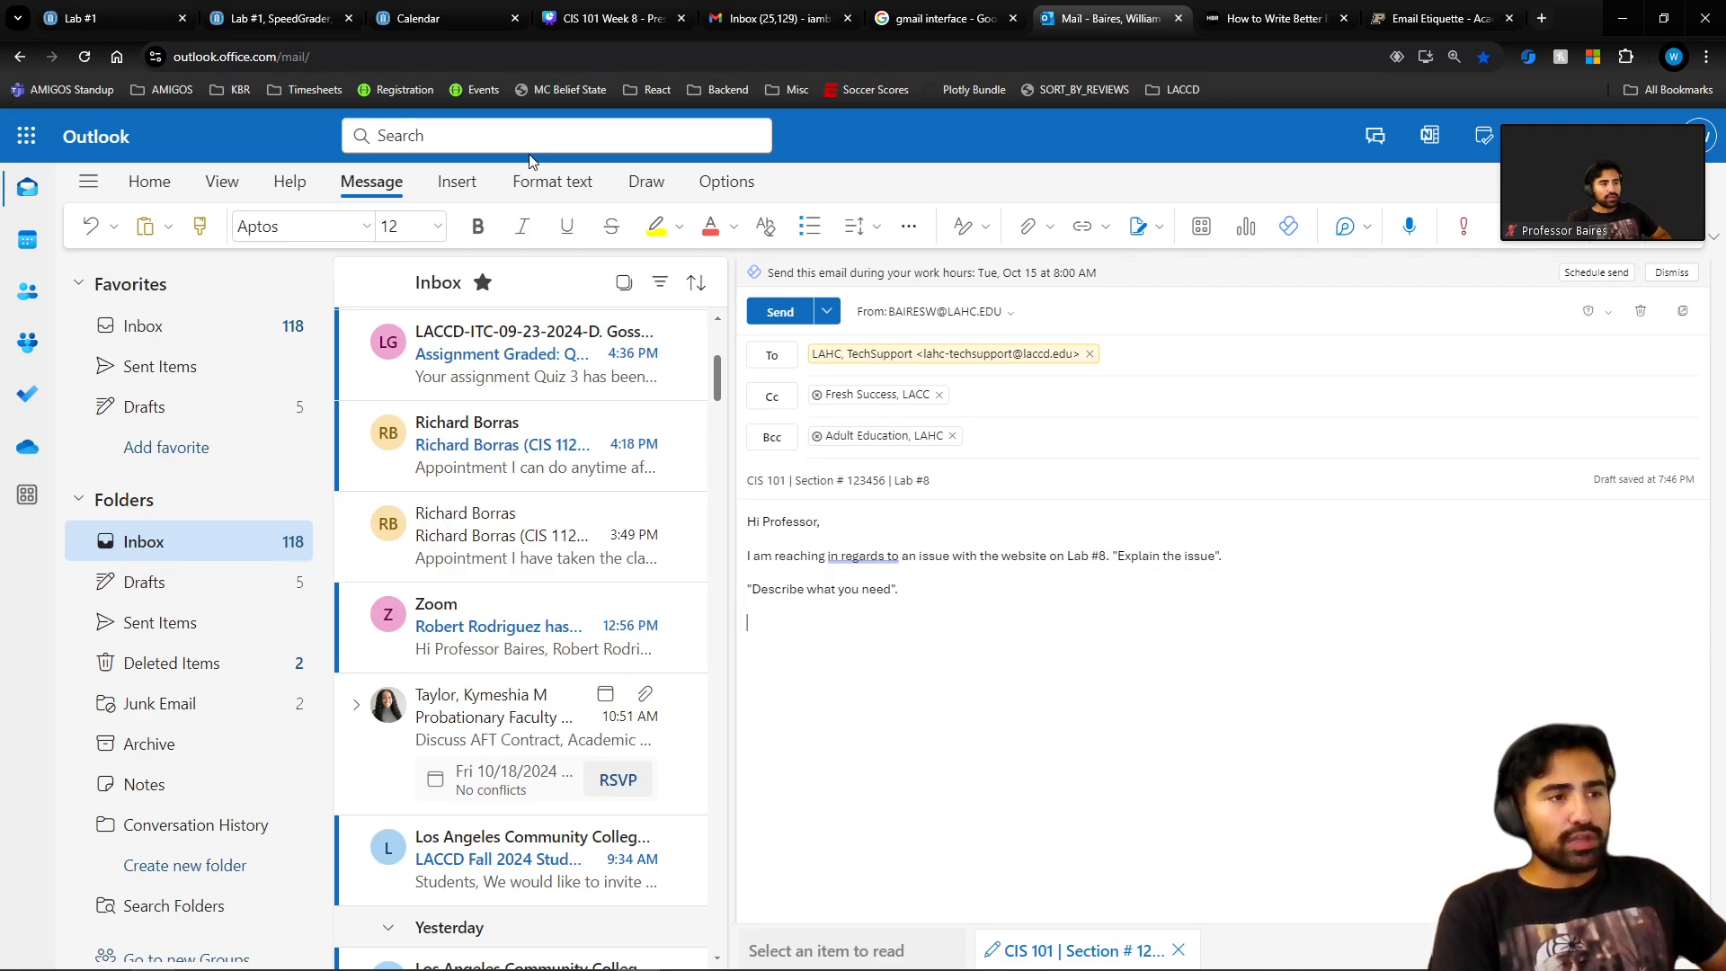
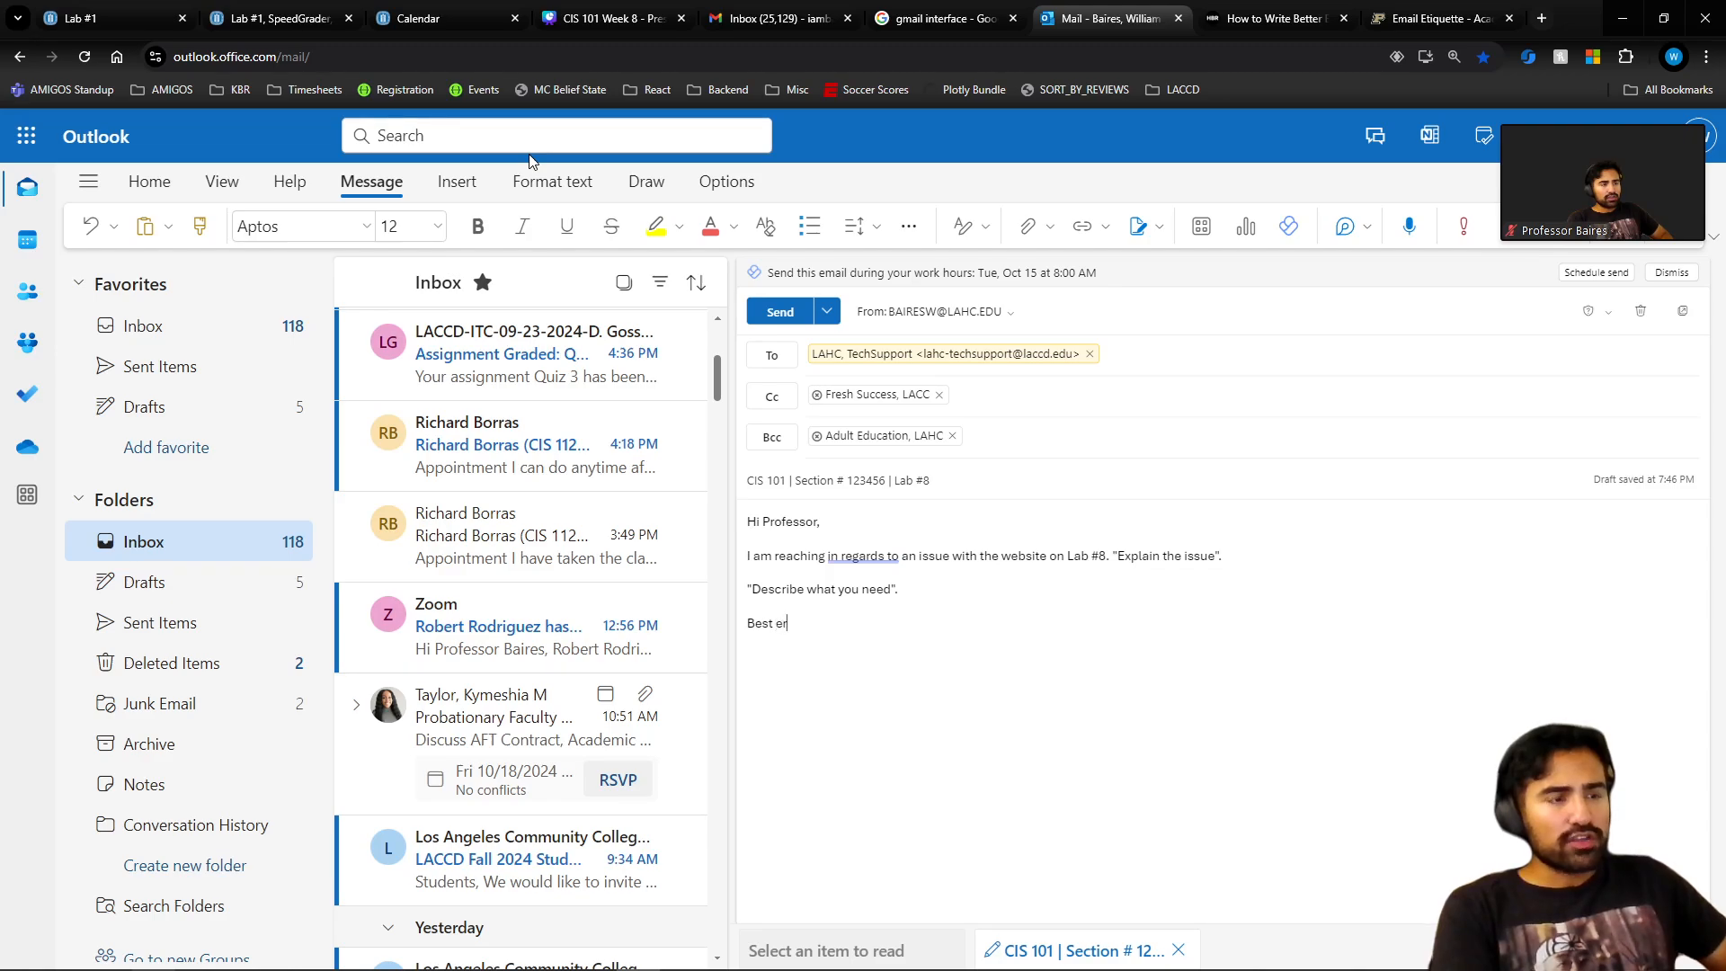
{"action": "key", "text": "BackSpace"}
{"action": "key", "text": "BackSpace"}
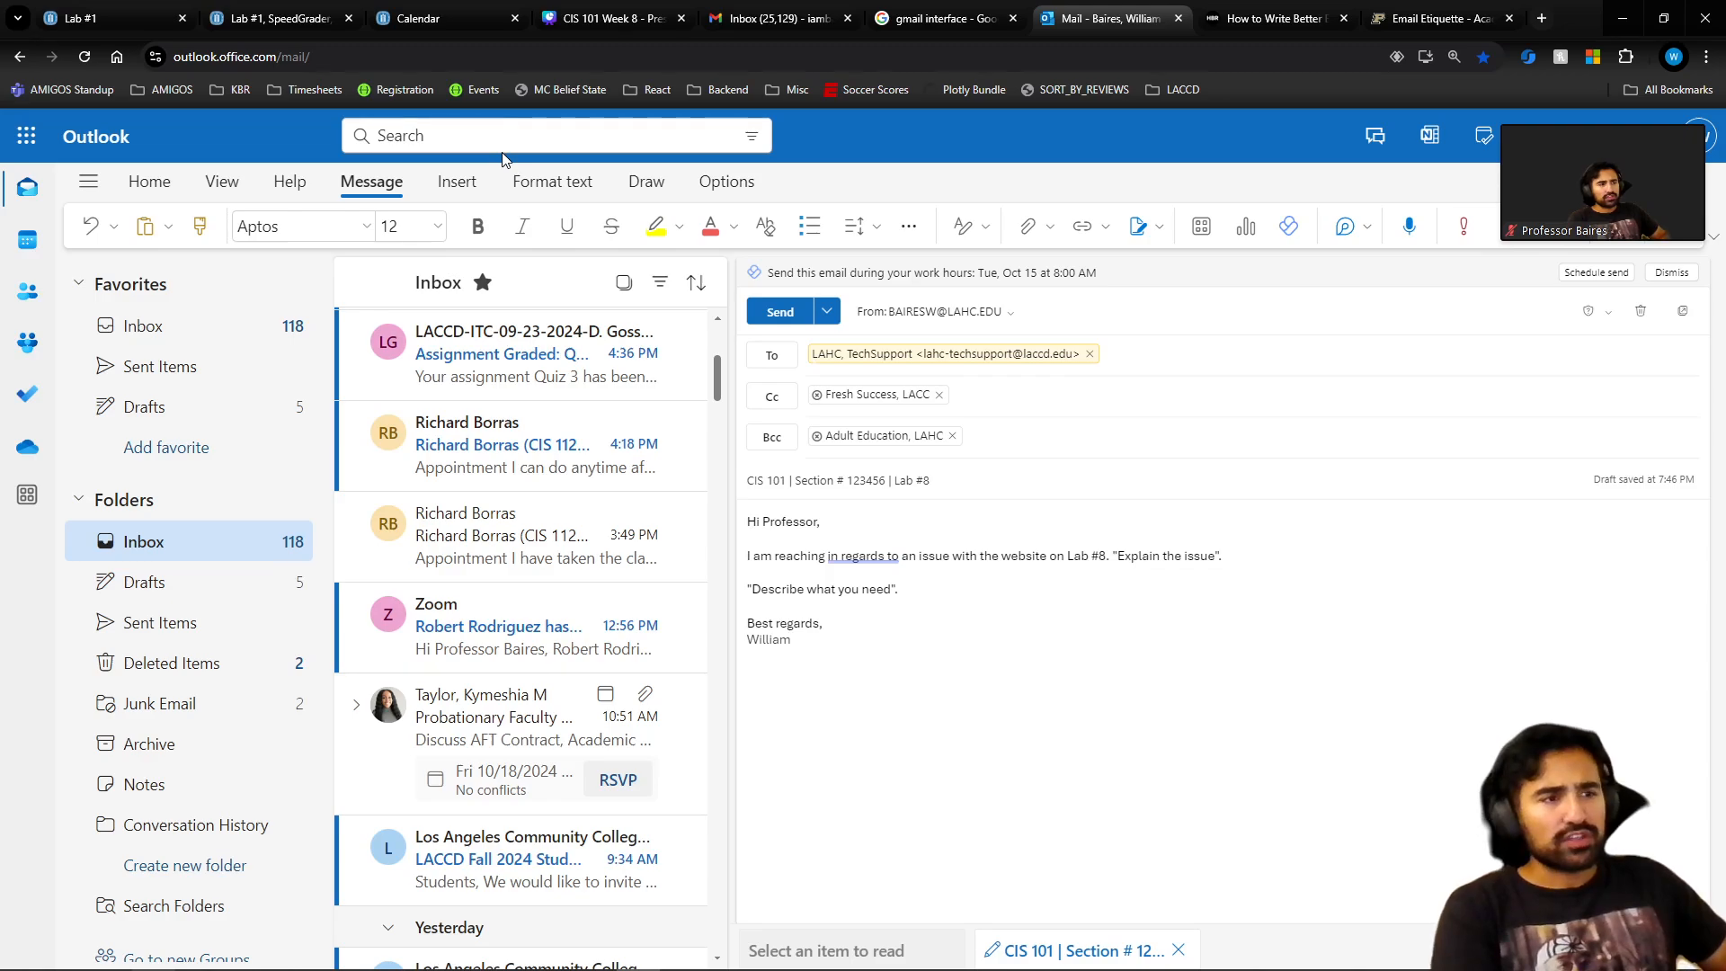
{"action": "key", "text": "ctrl+BackSpace"}
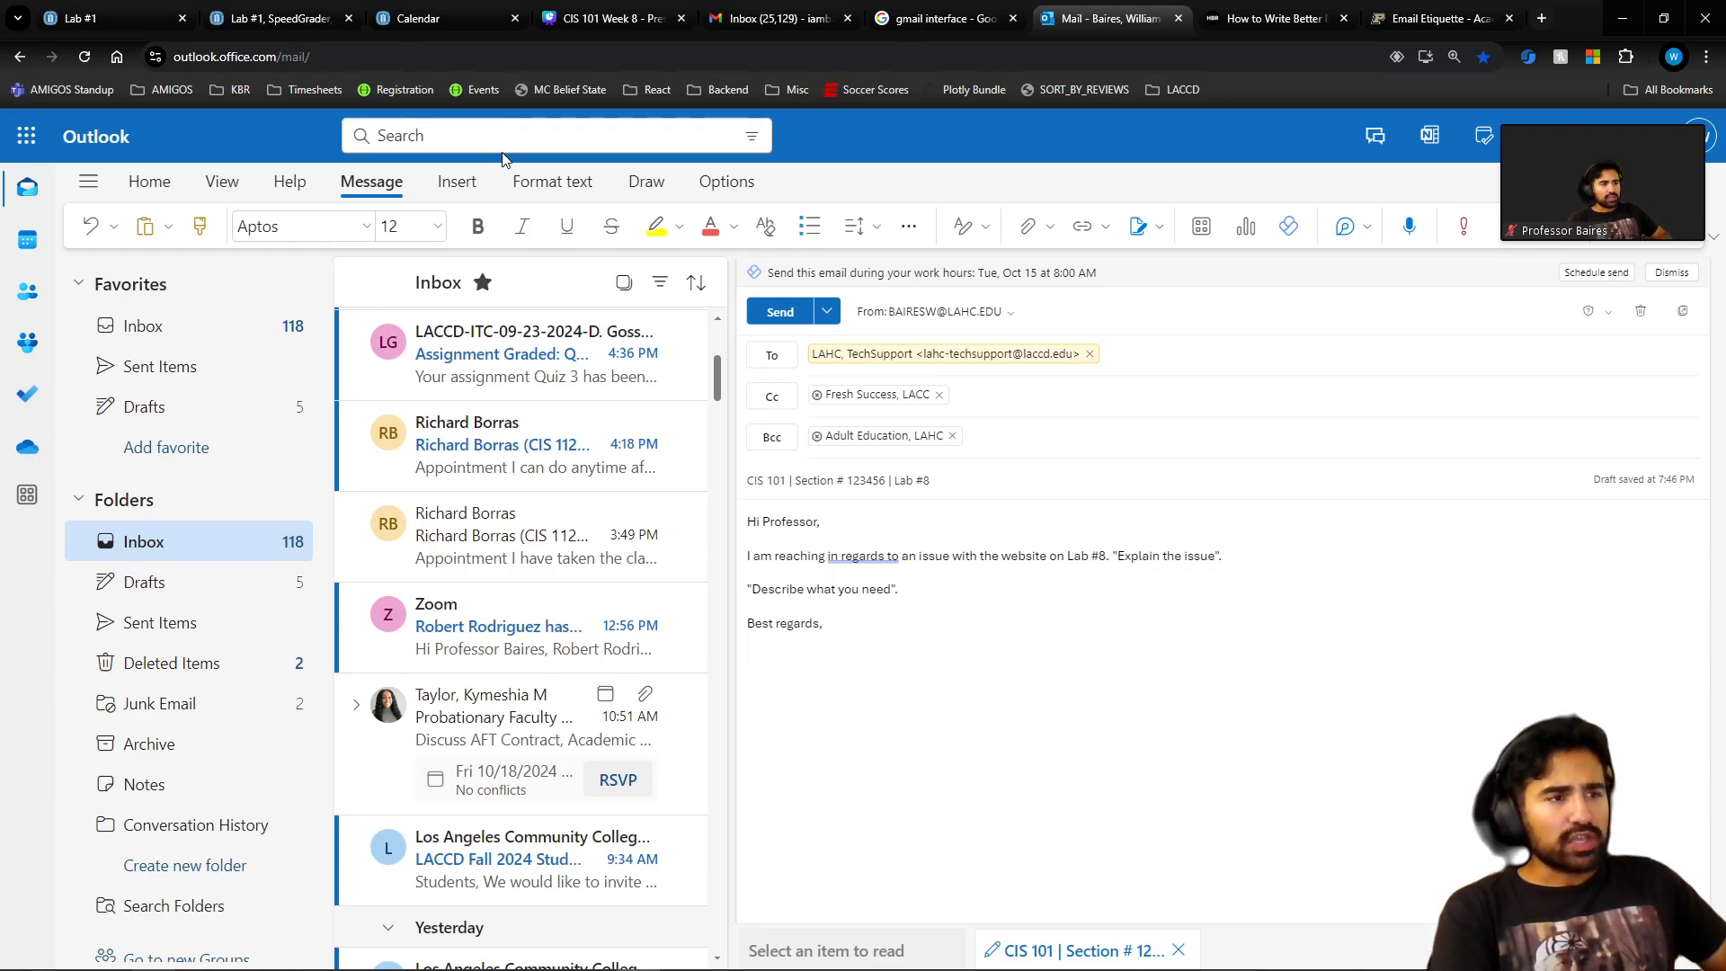
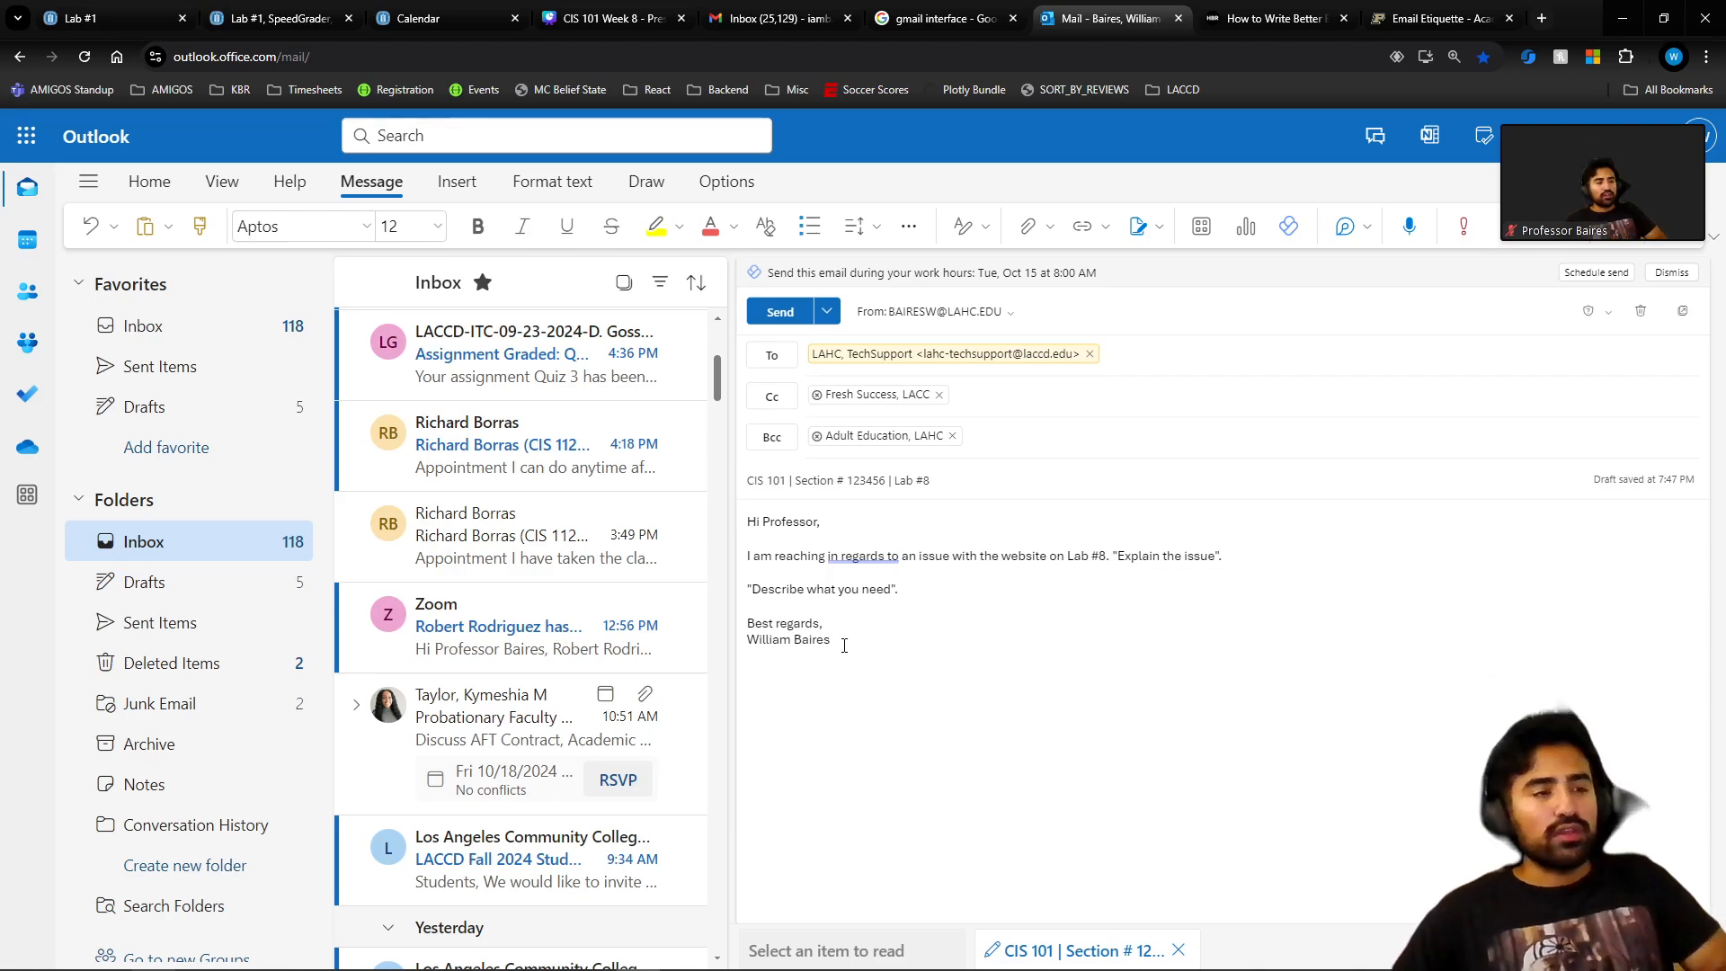
{"action": "left_click", "coordinate": [746, 558]}
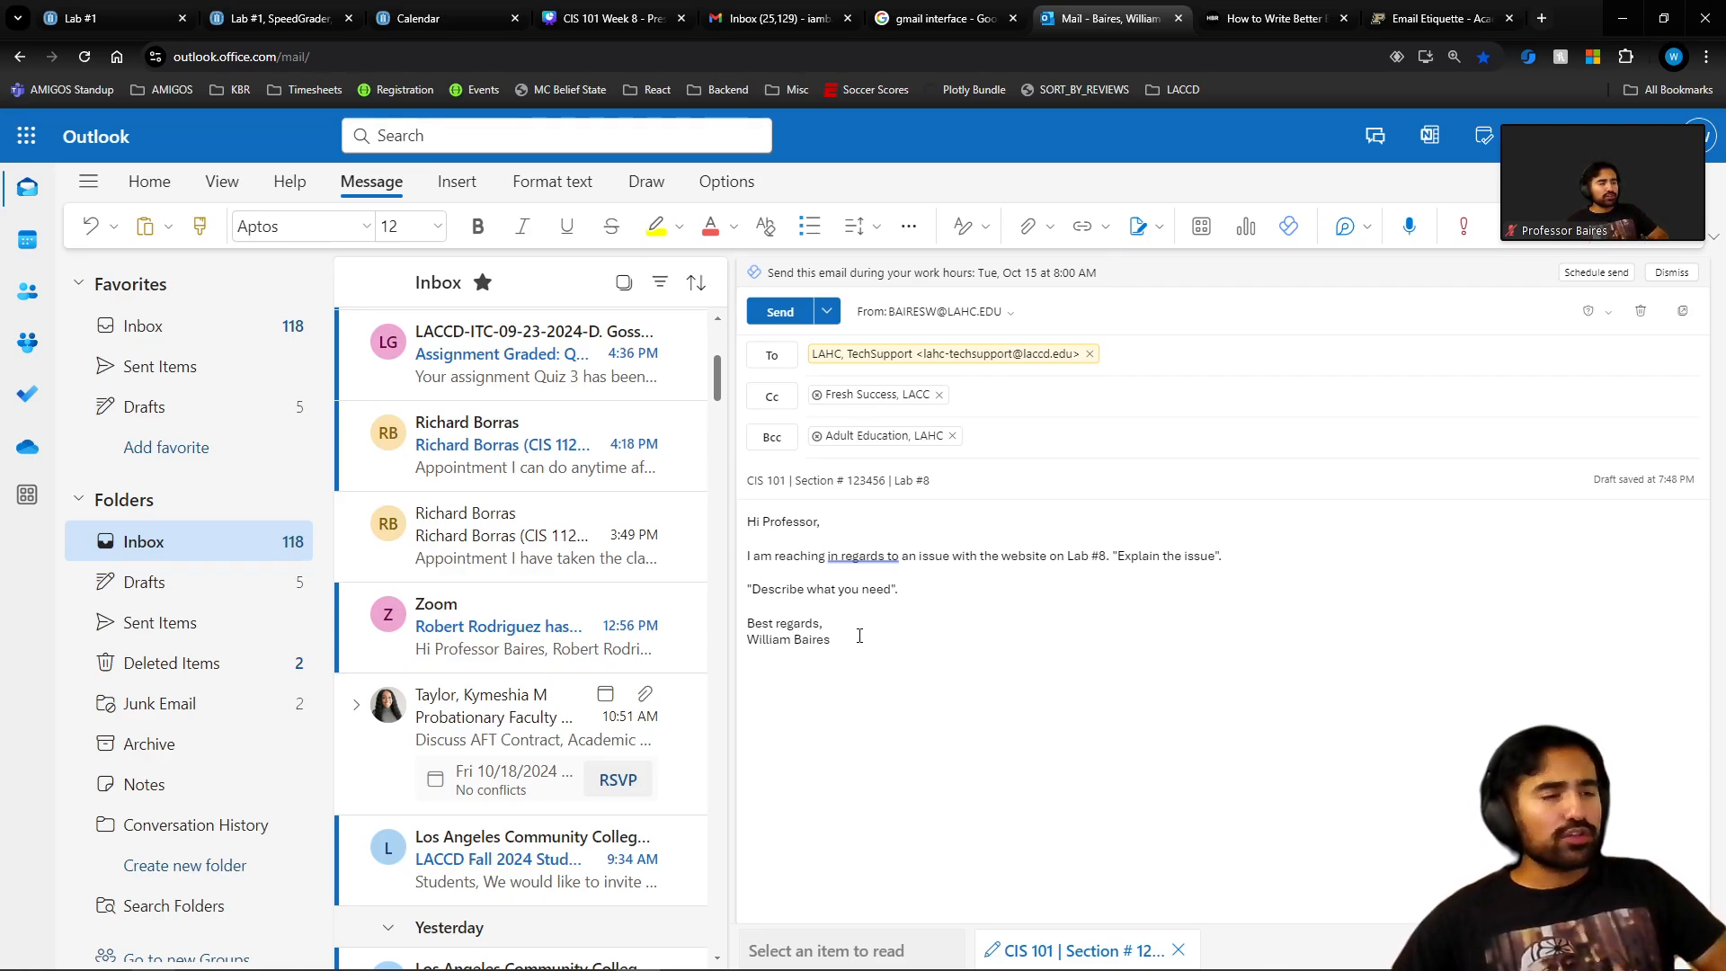
{"action": "left_click", "coordinate": [861, 573]}
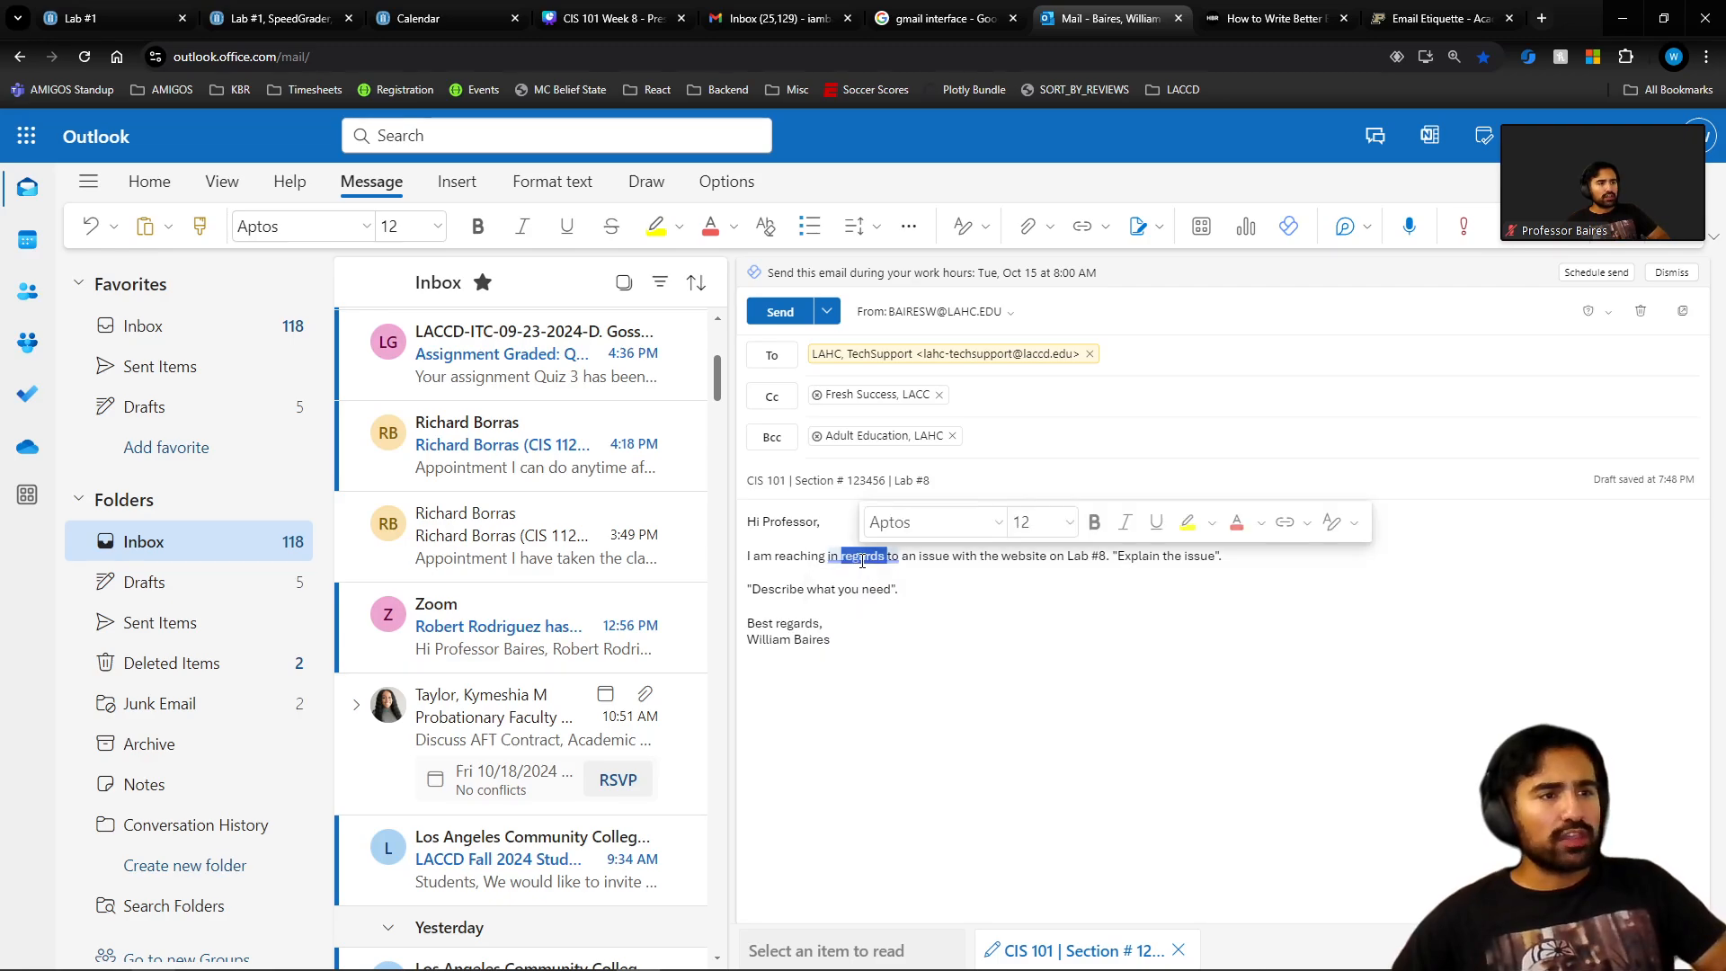
{"action": "triple_click", "coordinate": [820, 553]}
{"action": "left_click", "coordinate": [813, 485]}
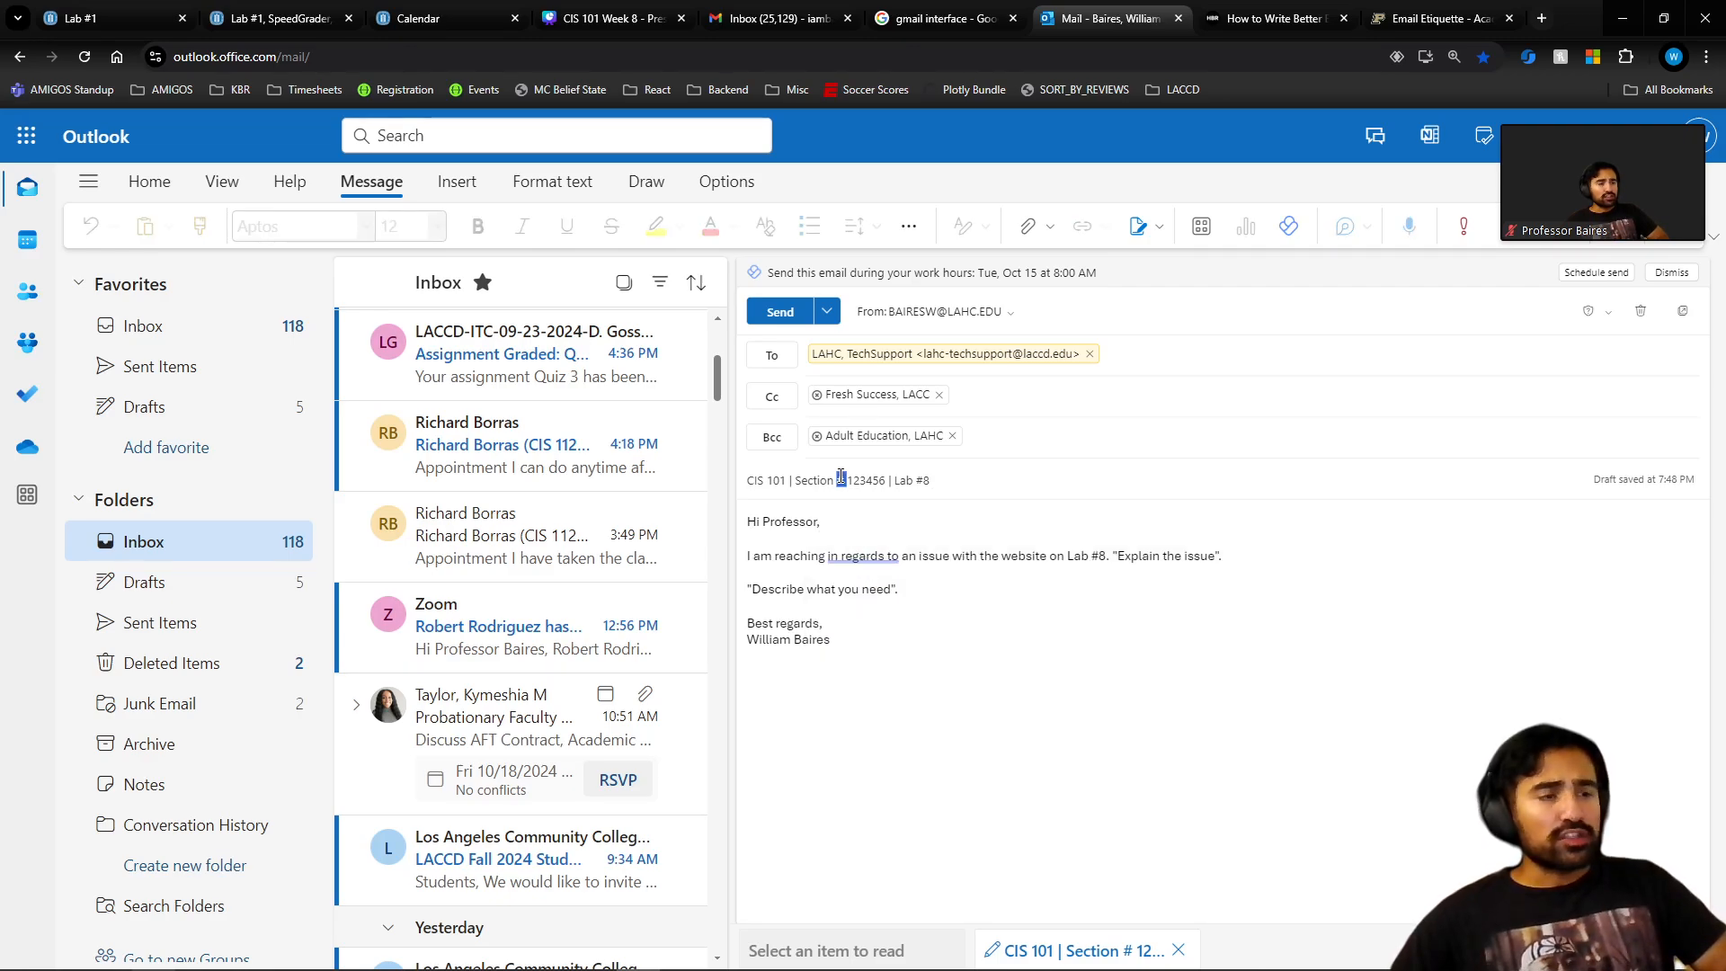
{"action": "triple_click", "coordinate": [813, 486]}
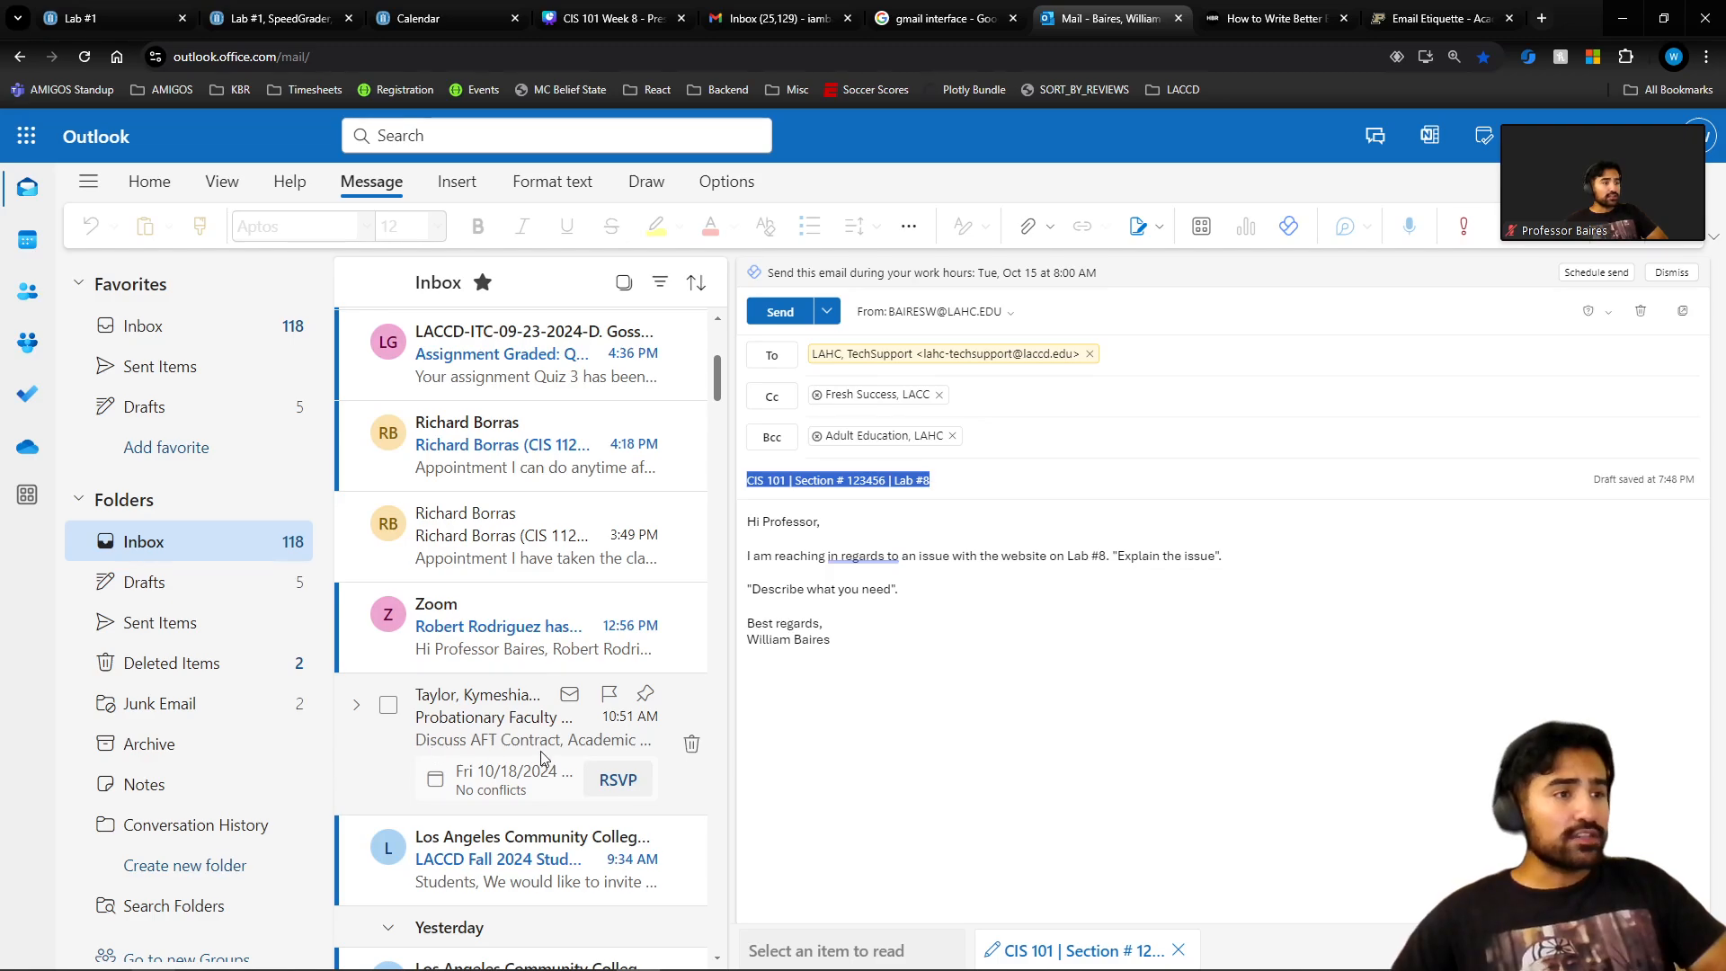
{"action": "scroll", "coordinate": [486, 724], "scroll_direction": "down", "scroll_amount": 2}
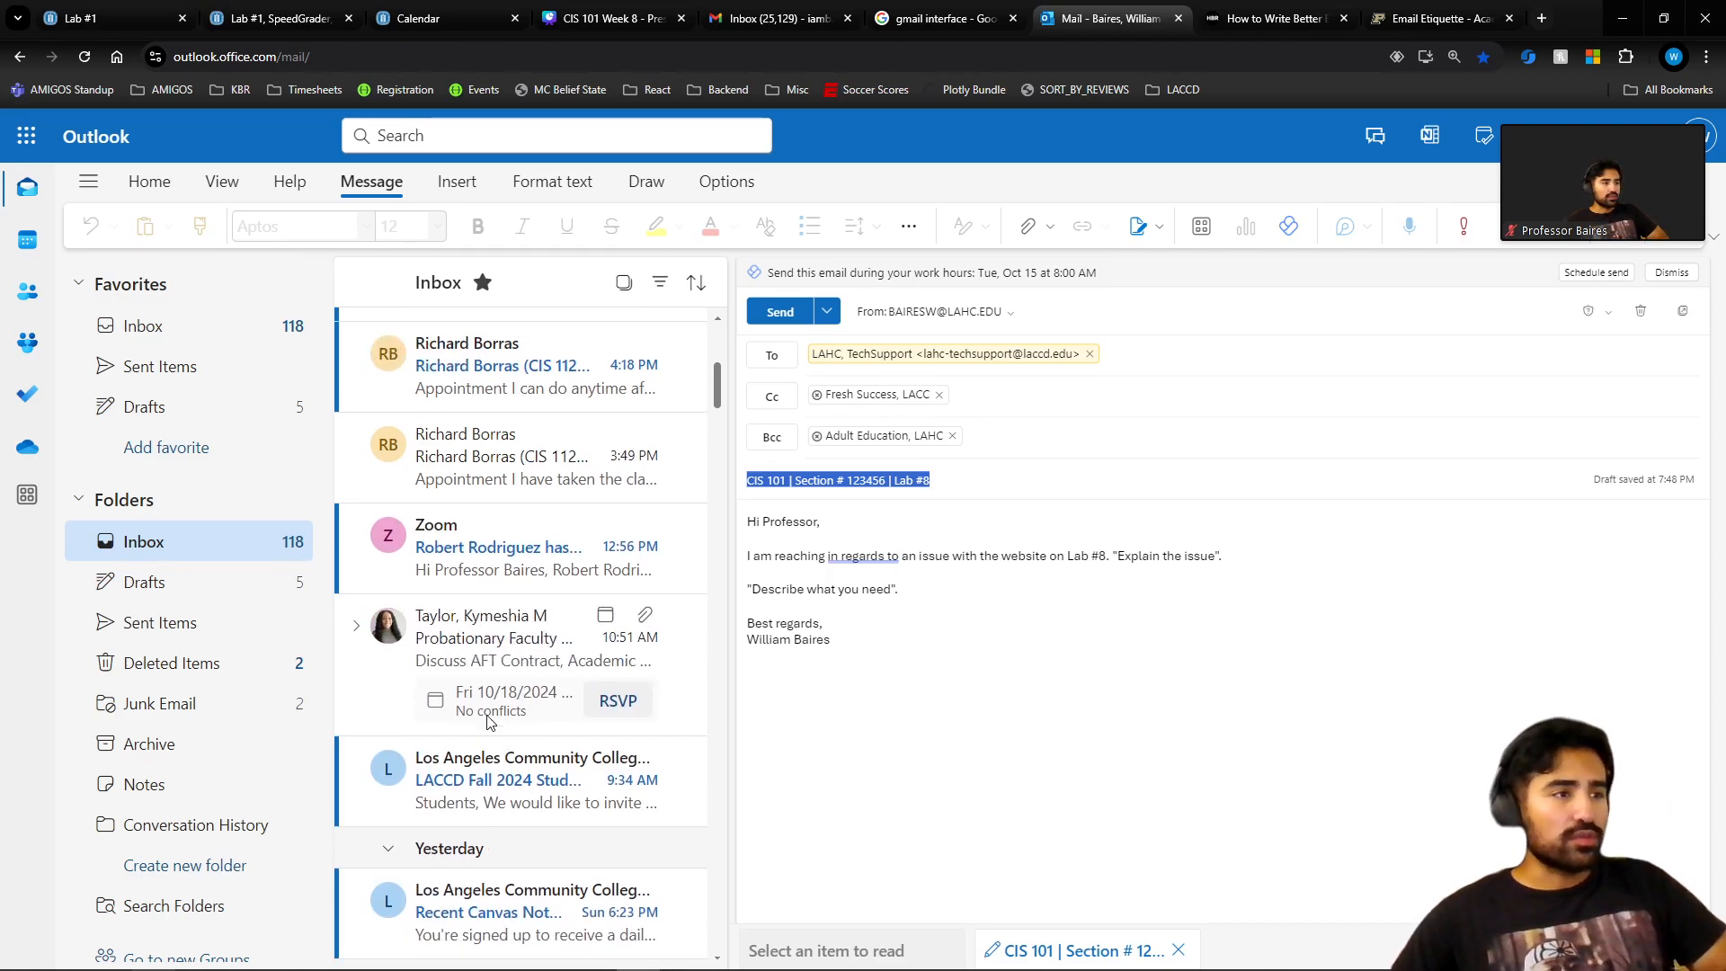
{"action": "scroll", "coordinate": [490, 720], "scroll_direction": "down", "scroll_amount": 10}
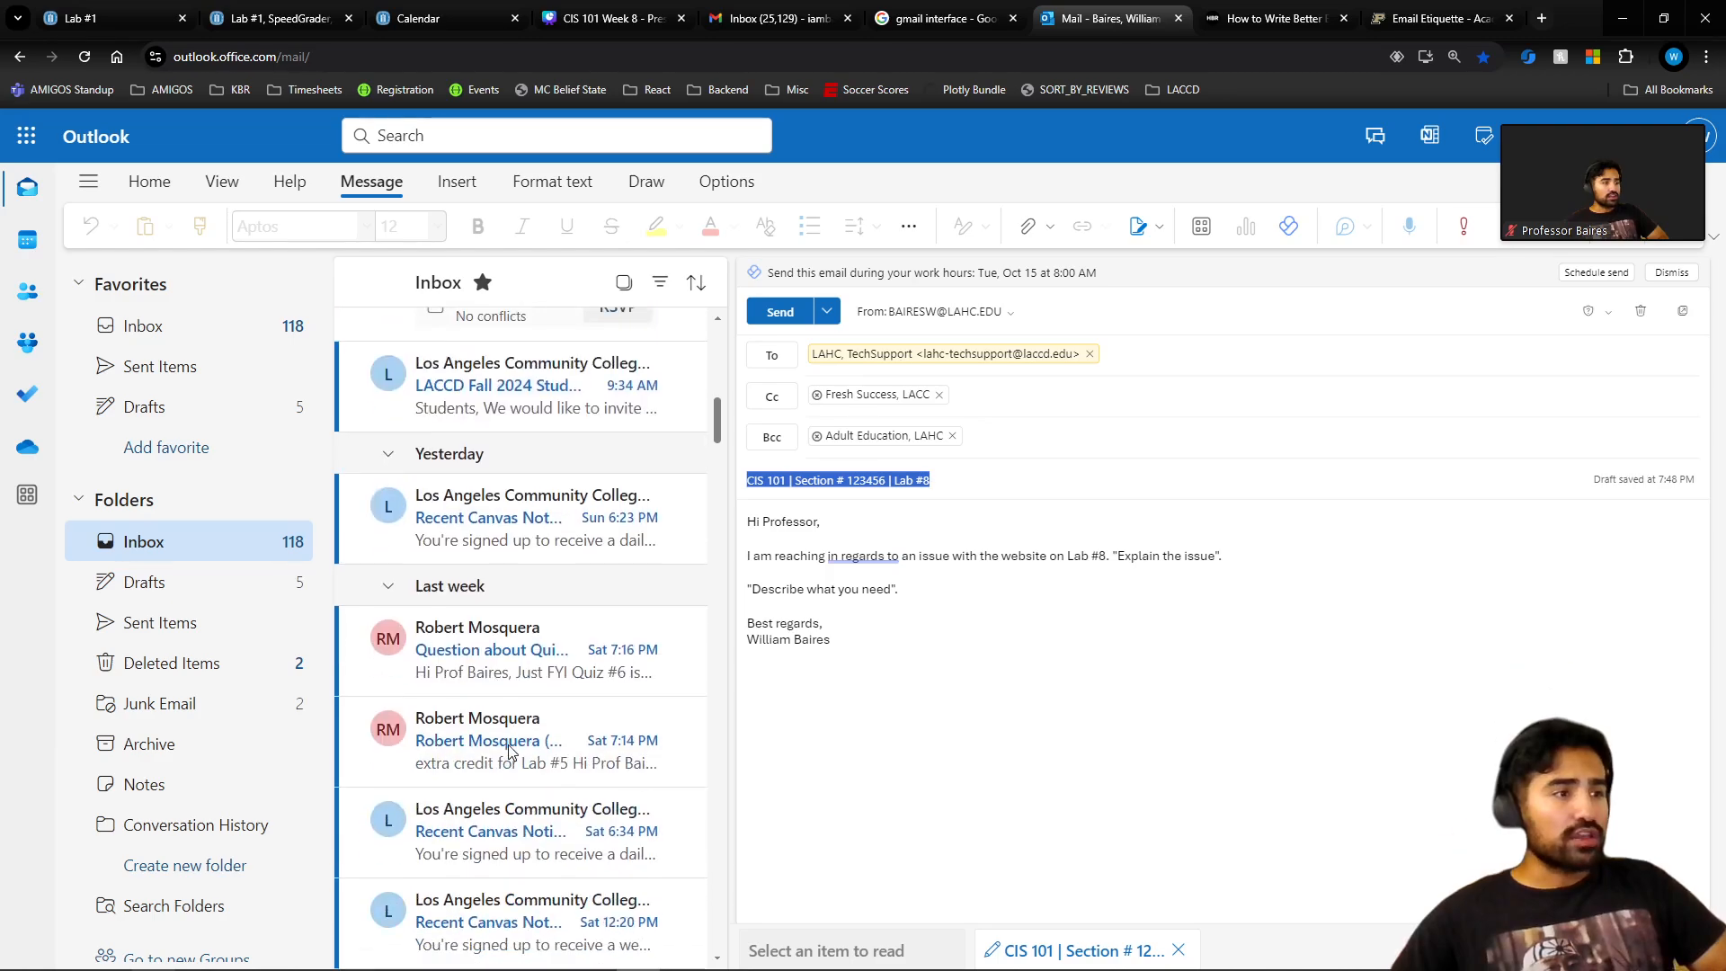
{"action": "scroll", "coordinate": [514, 752], "scroll_direction": "down", "scroll_amount": 10}
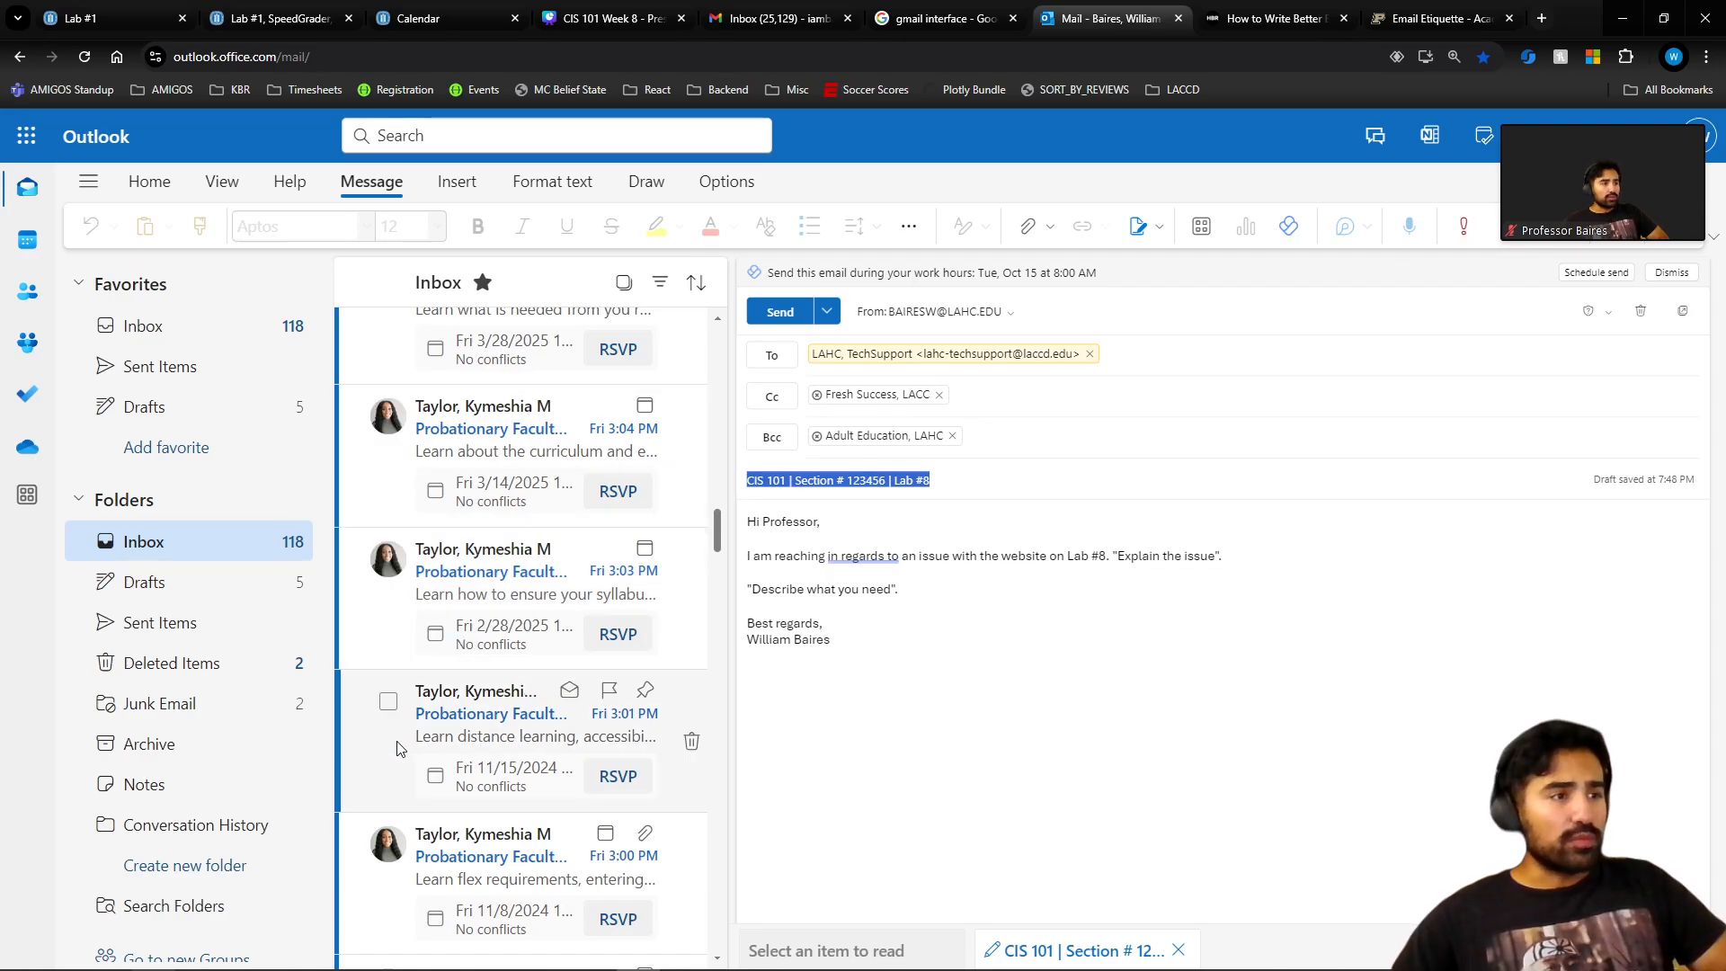
{"action": "scroll", "coordinate": [584, 755], "scroll_direction": "down", "scroll_amount": 3}
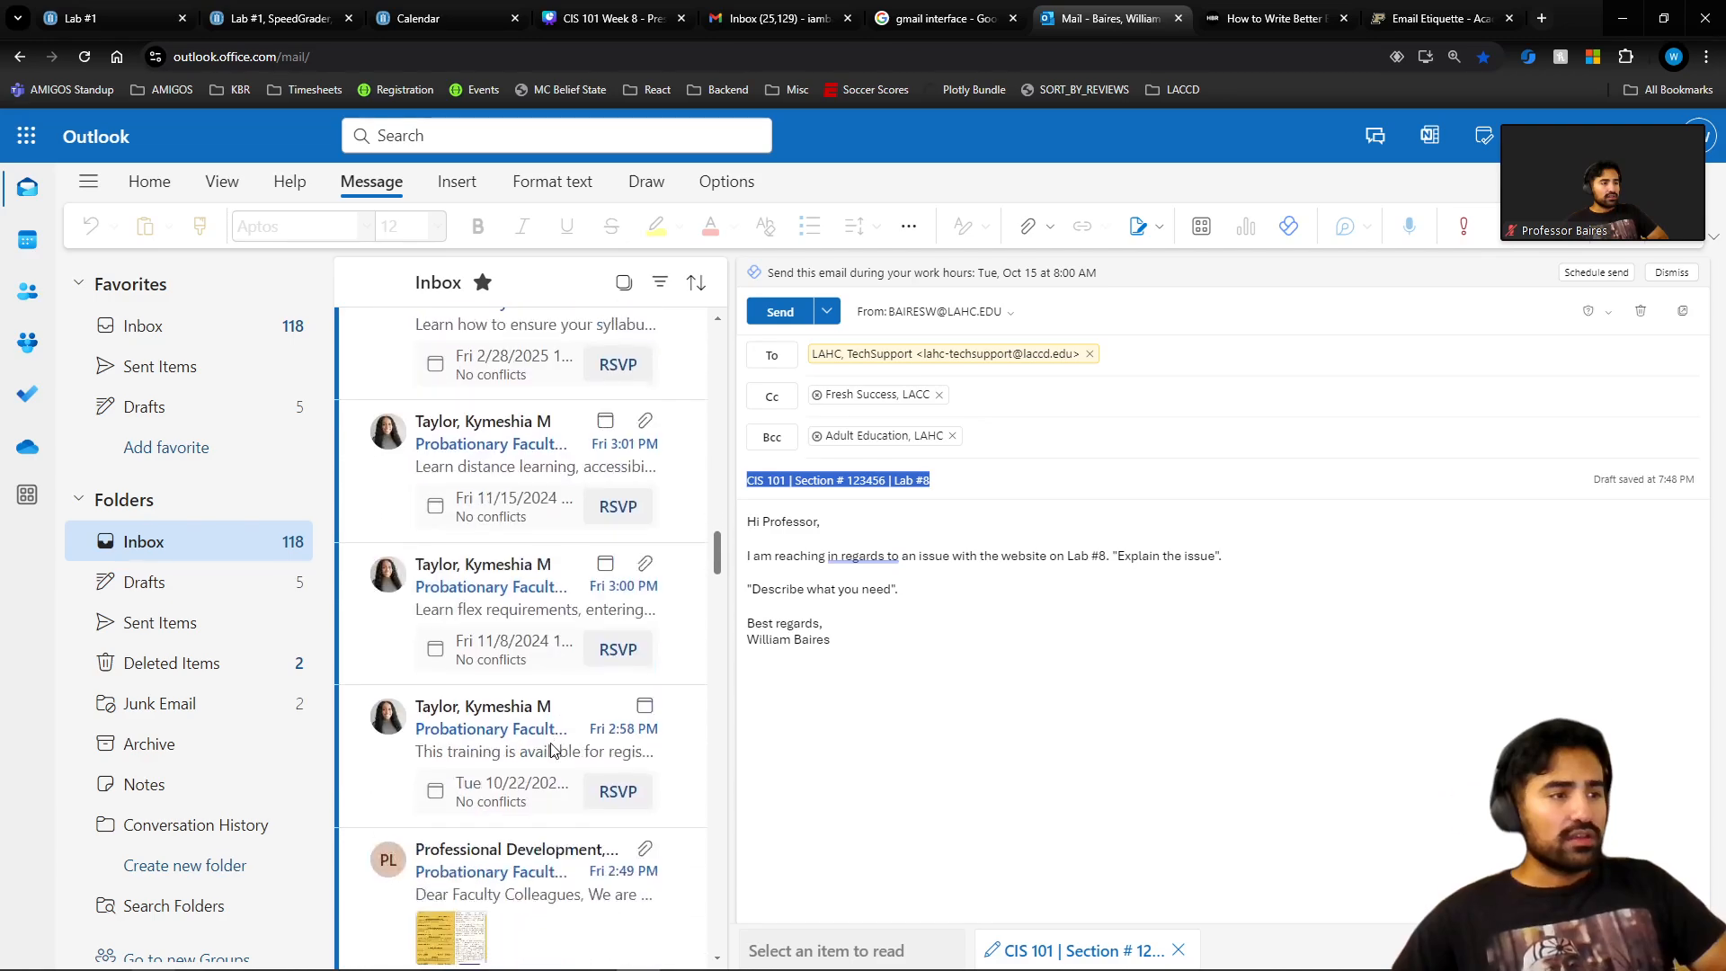
{"action": "scroll", "coordinate": [531, 736], "scroll_direction": "down", "scroll_amount": 2}
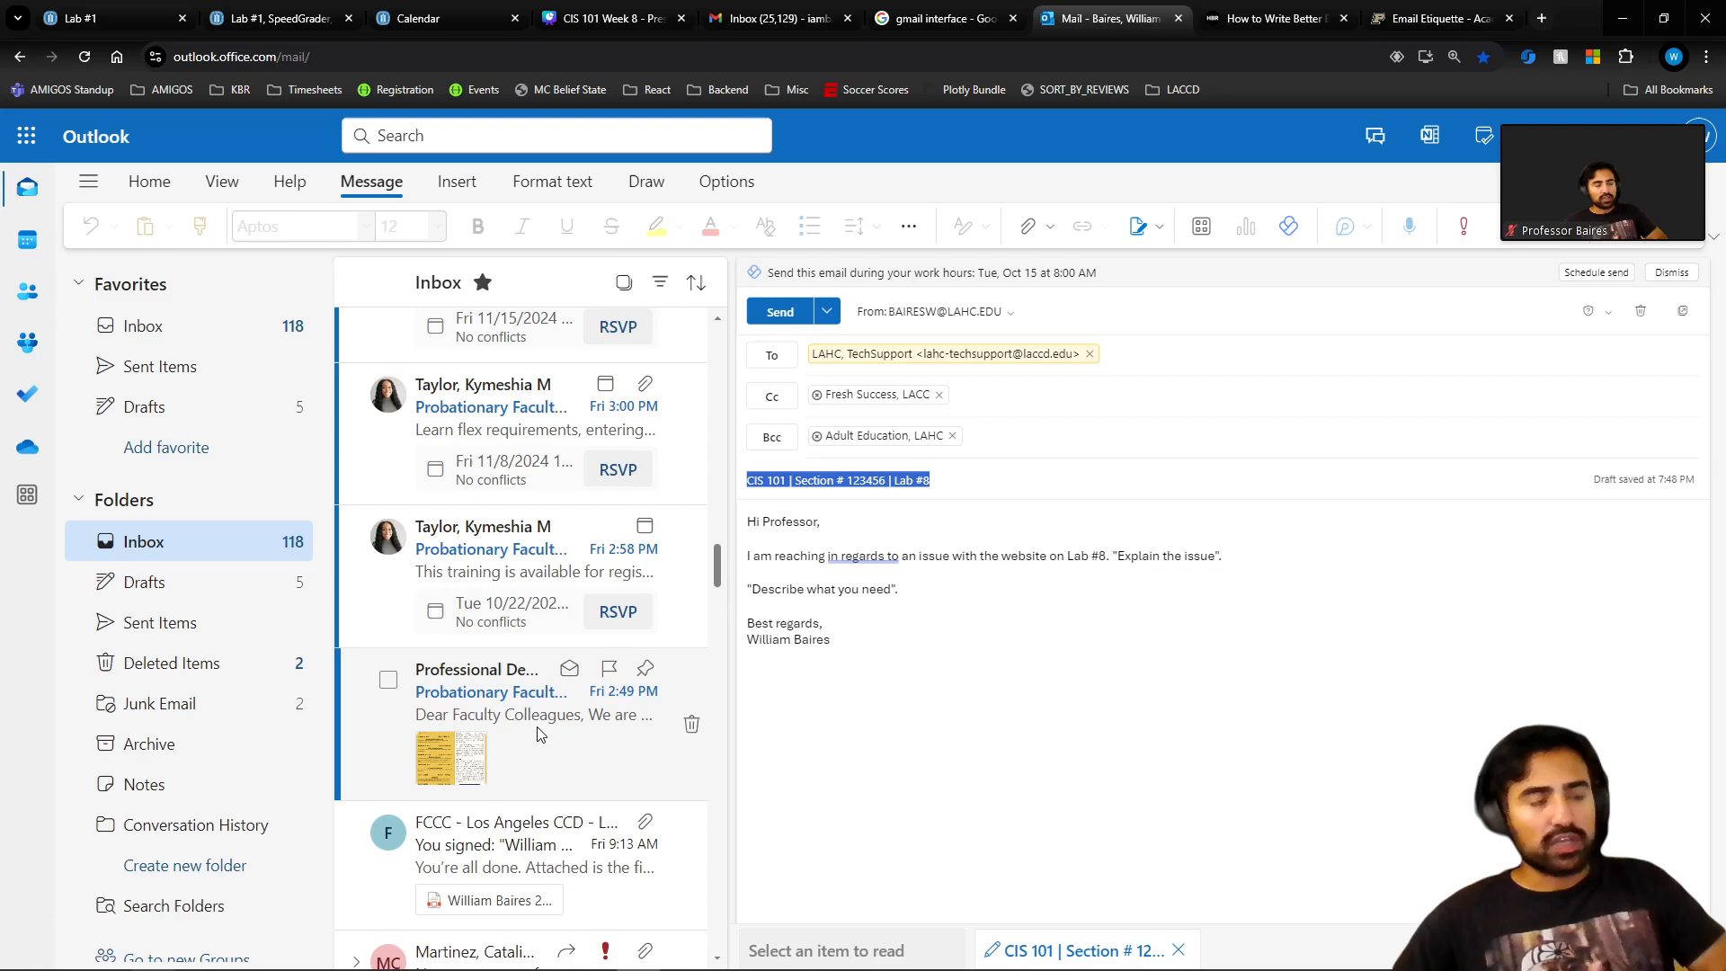
{"action": "scroll", "coordinate": [586, 723], "scroll_direction": "down", "scroll_amount": 2}
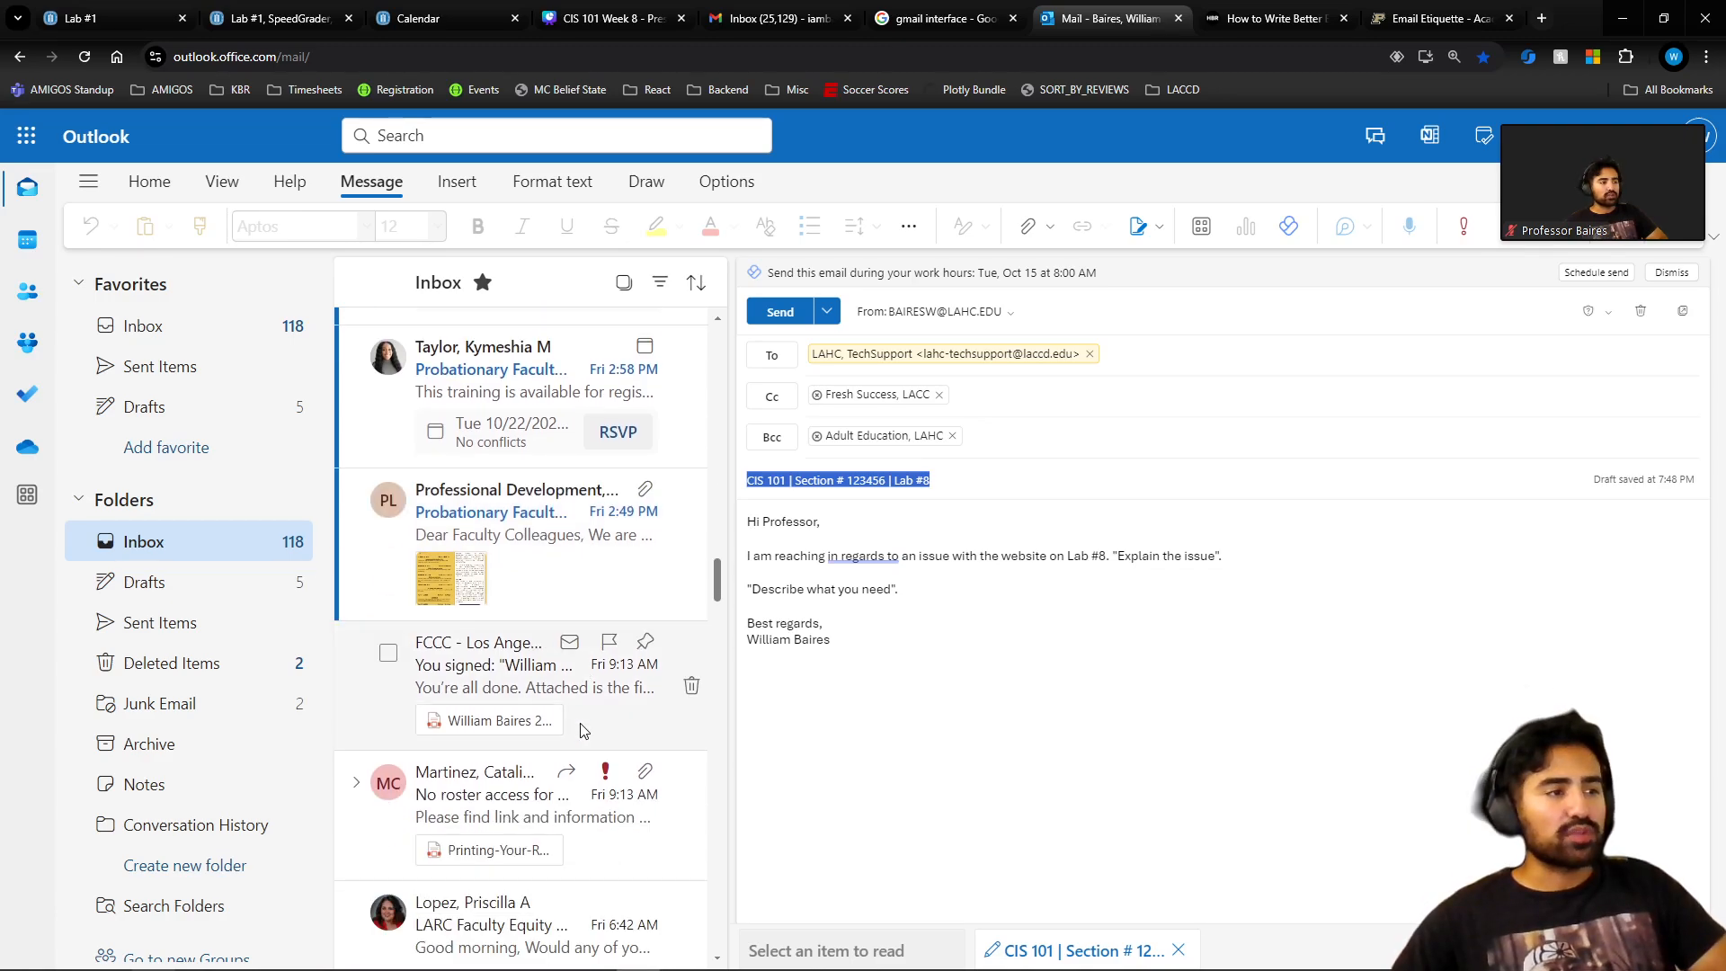
{"action": "scroll", "coordinate": [522, 728], "scroll_direction": "down", "scroll_amount": 3}
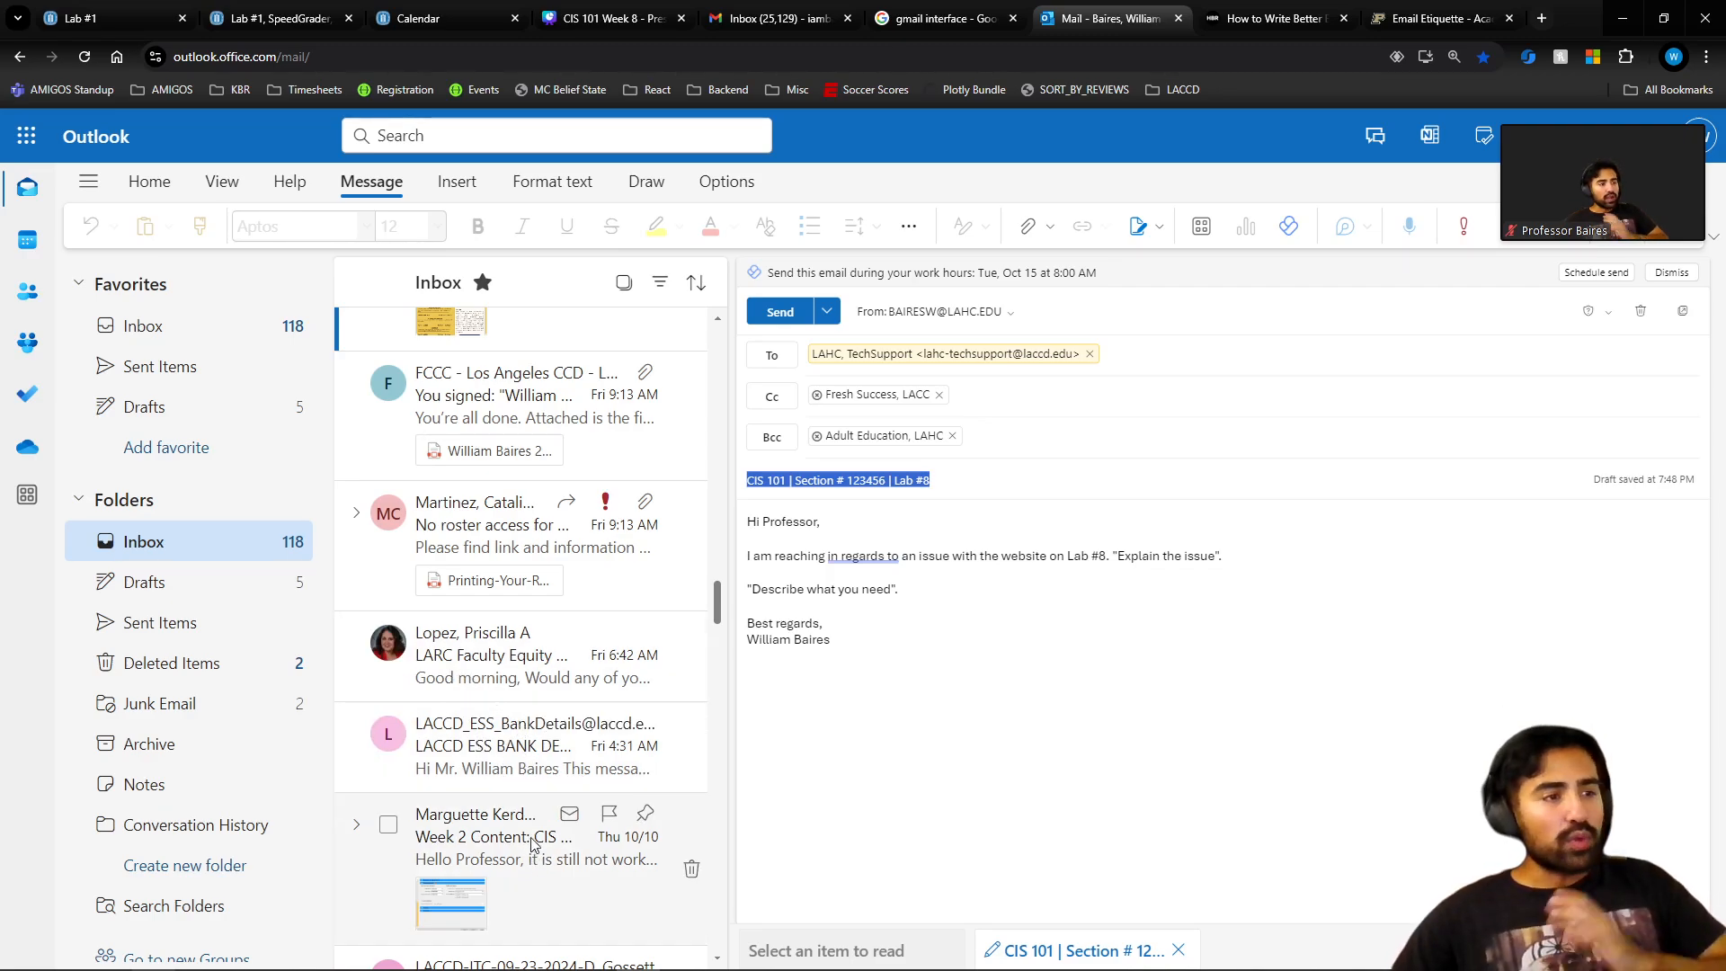
{"action": "scroll", "coordinate": [485, 769], "scroll_direction": "up", "scroll_amount": 1}
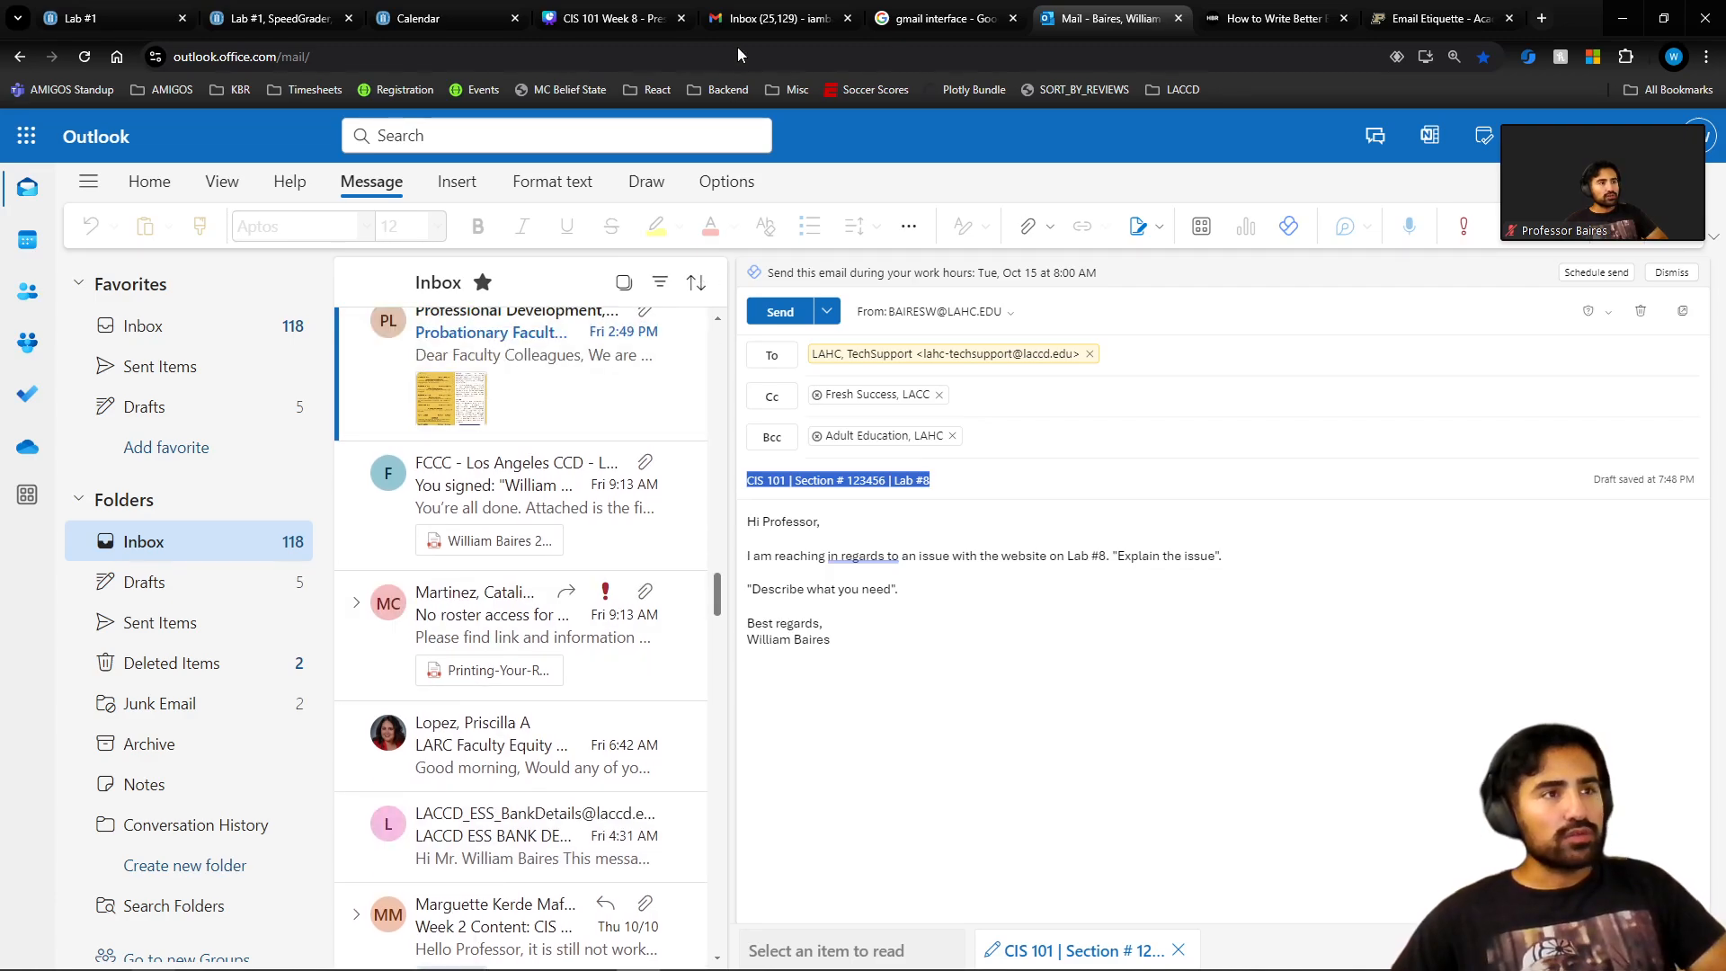
{"action": "left_click", "coordinate": [740, 24]}
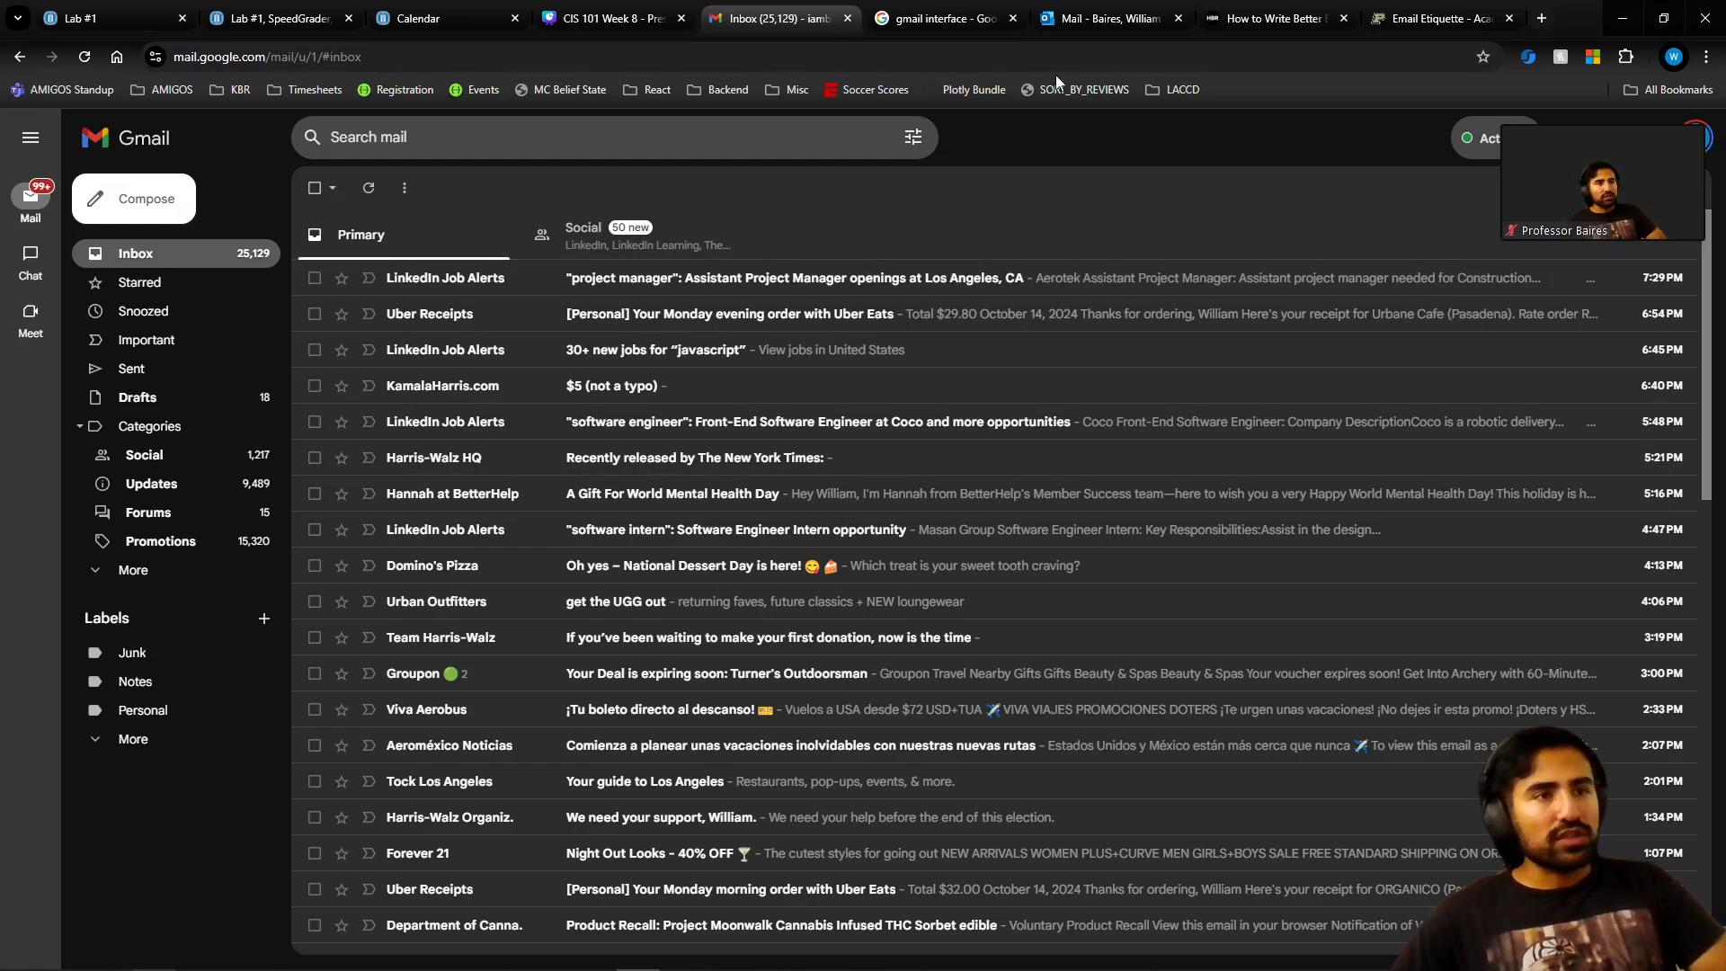
{"action": "left_click", "coordinate": [1086, 18]}
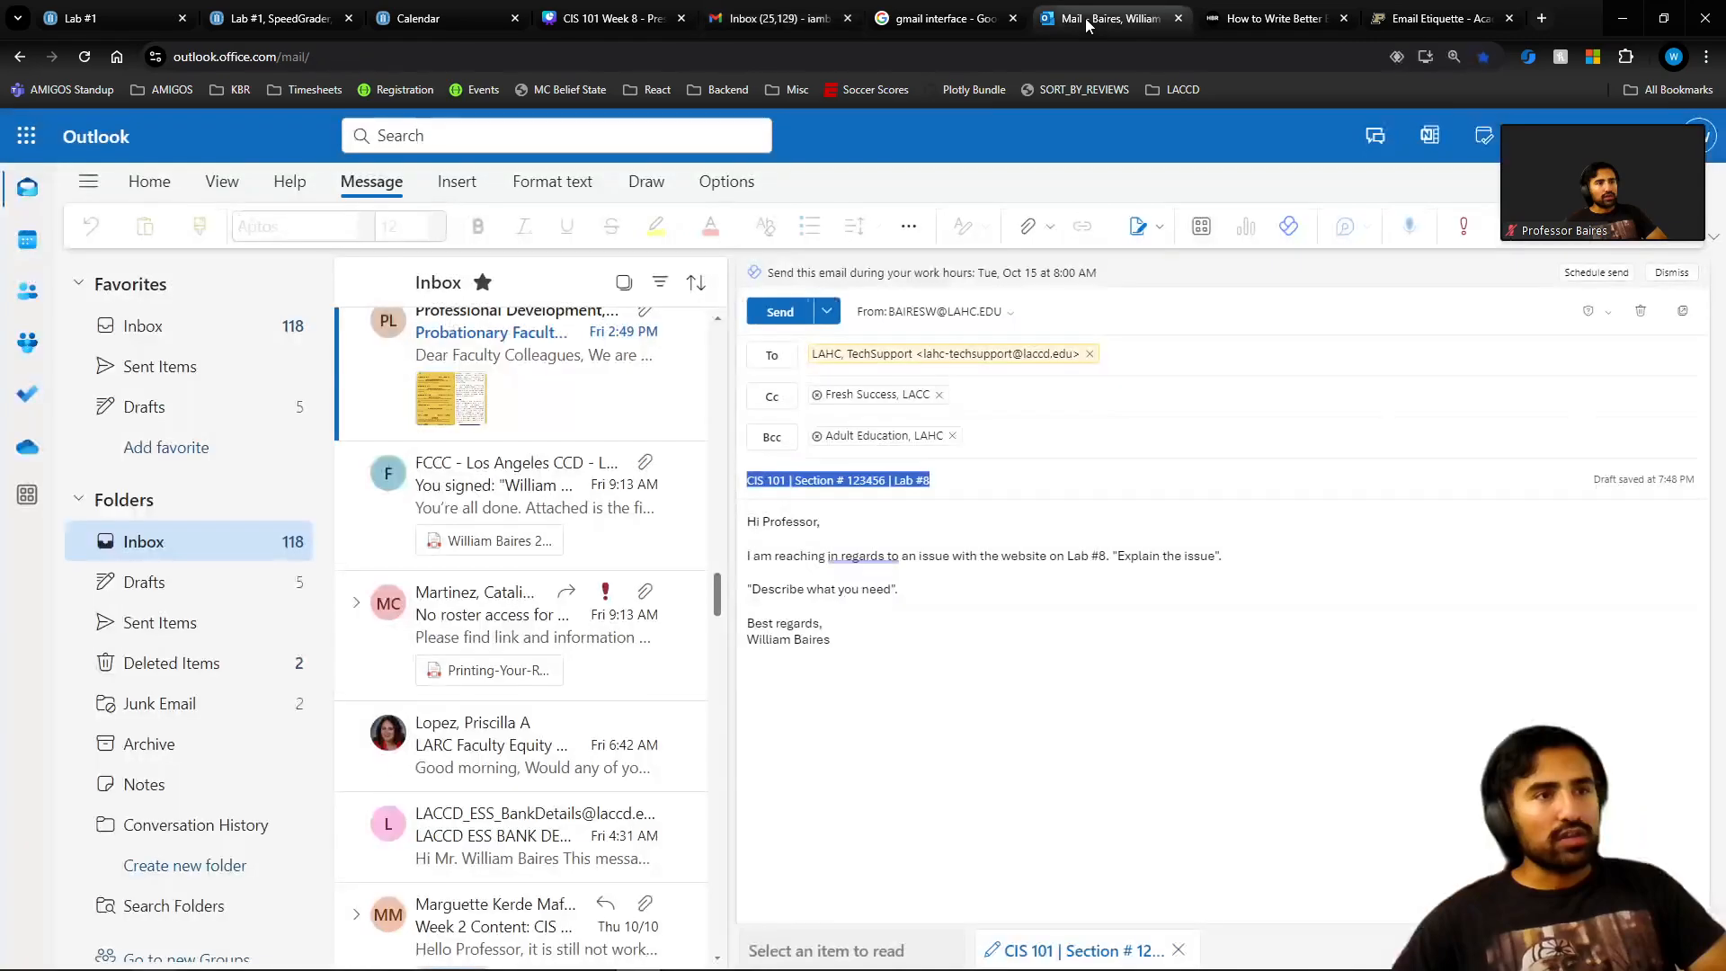
{"action": "double_click", "coordinate": [1022, 556]}
{"action": "triple_click", "coordinate": [1018, 555]}
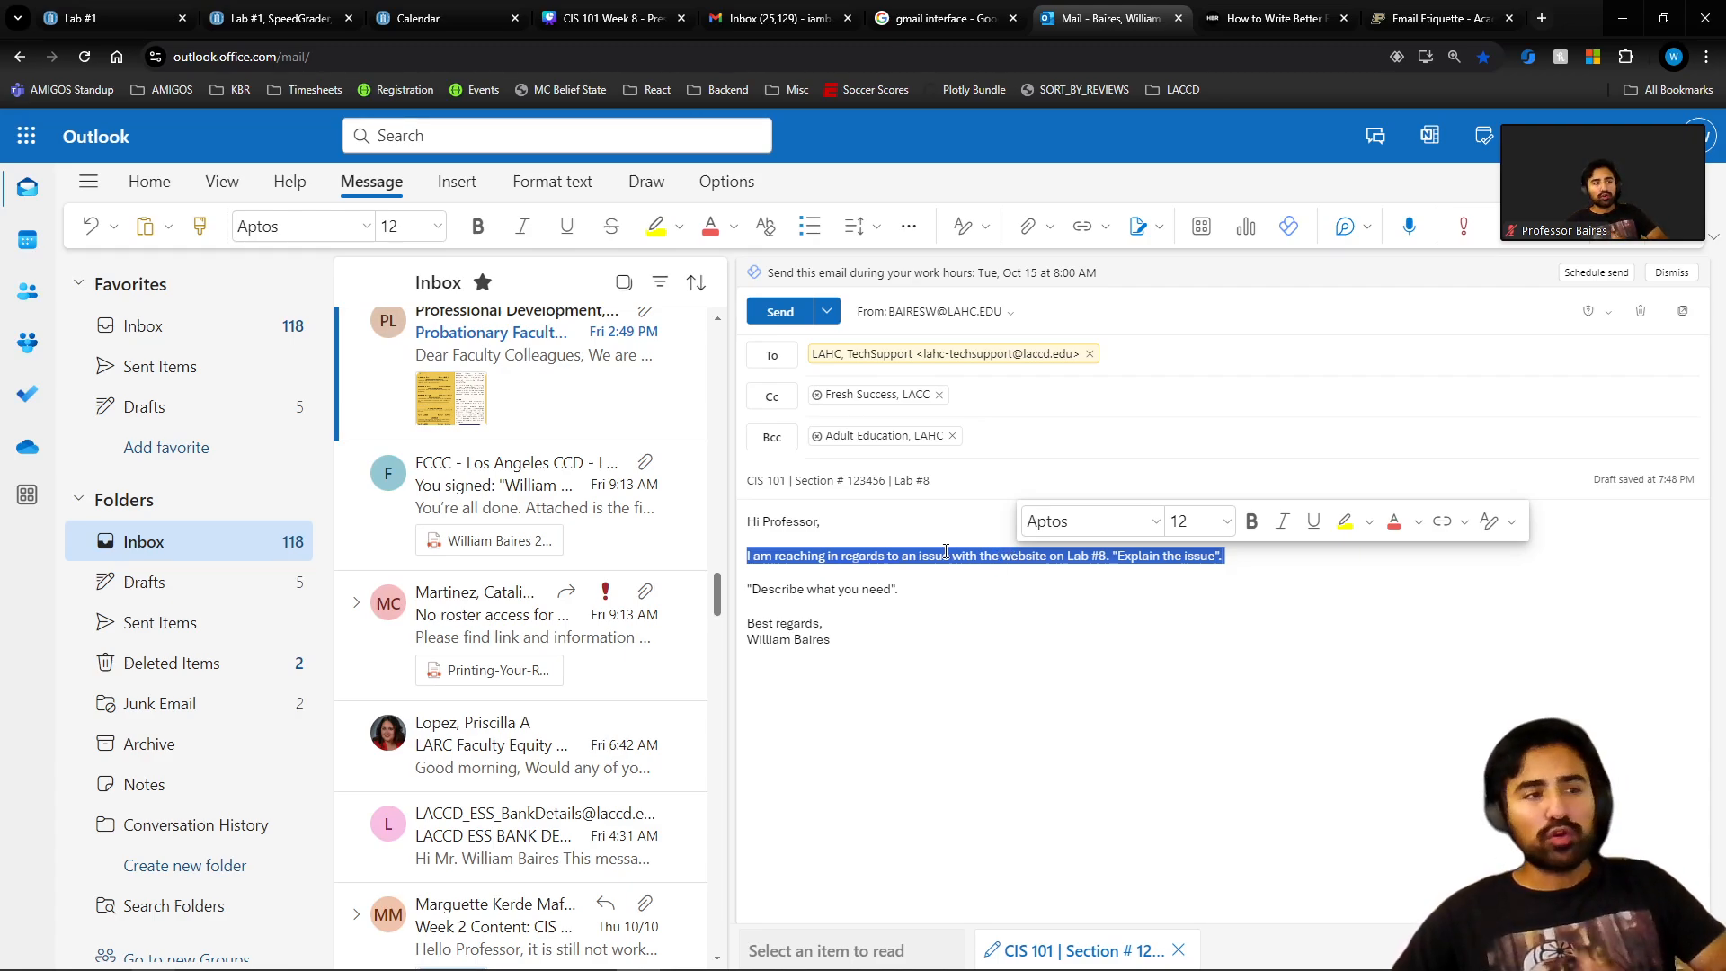
{"action": "left_click", "coordinate": [936, 595]}
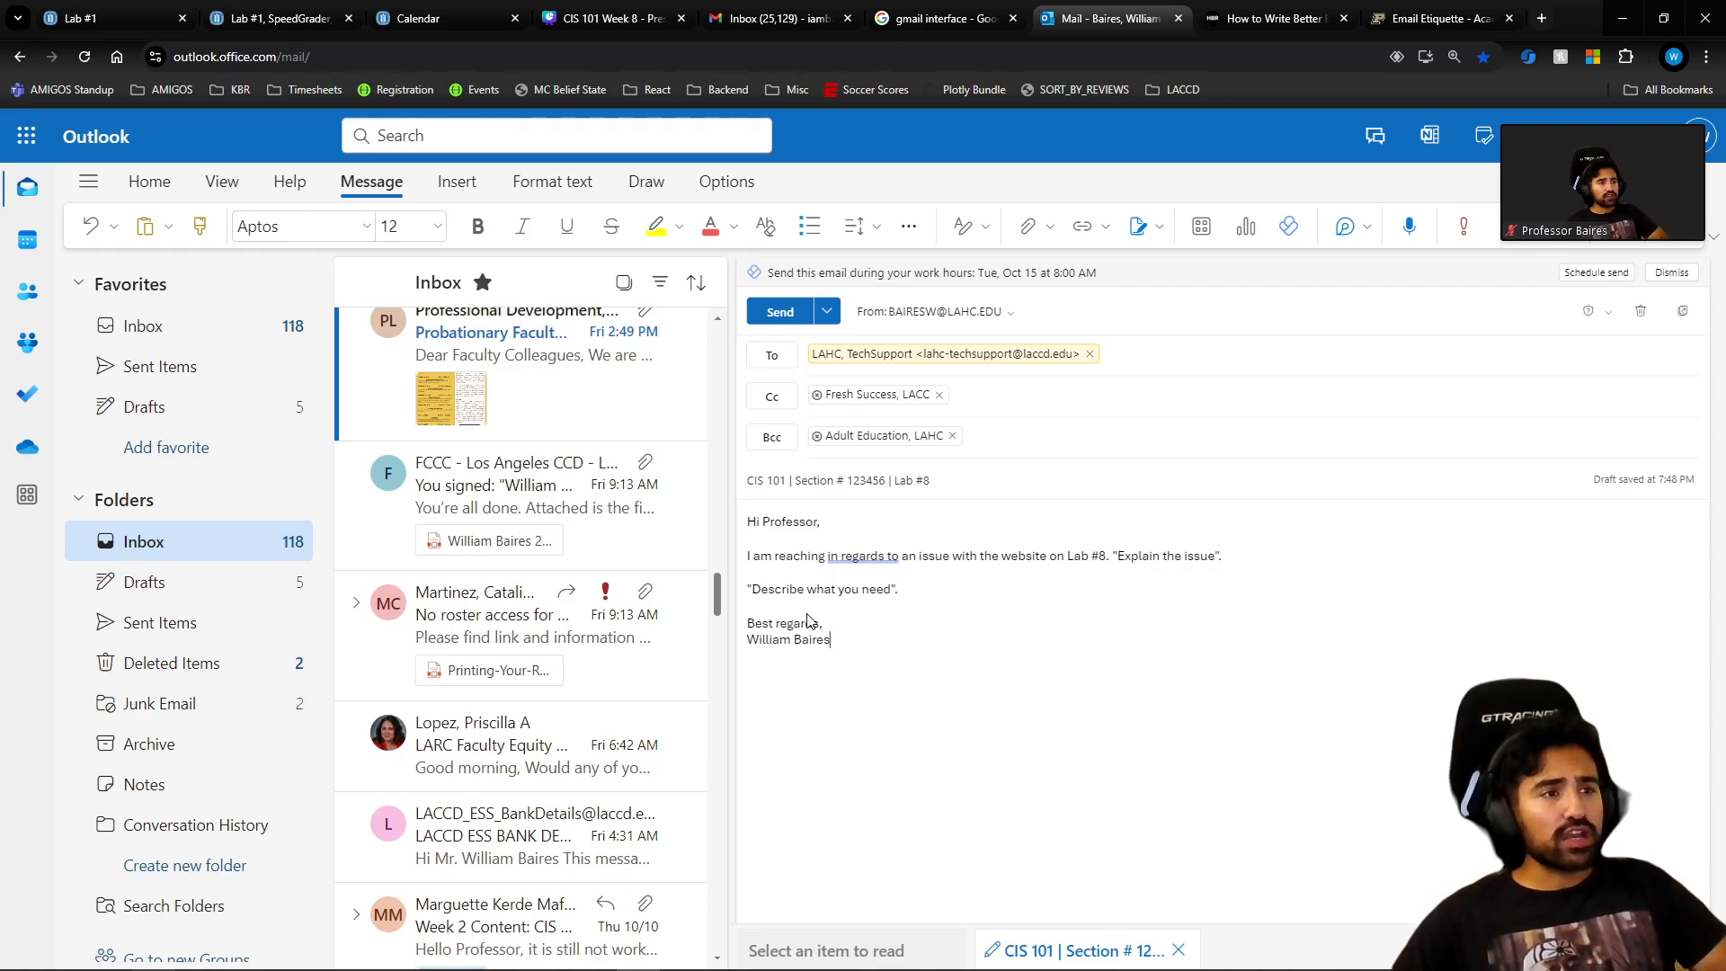
{"action": "key", "text": "ctrl+a"}
{"action": "left_click", "coordinate": [987, 440]}
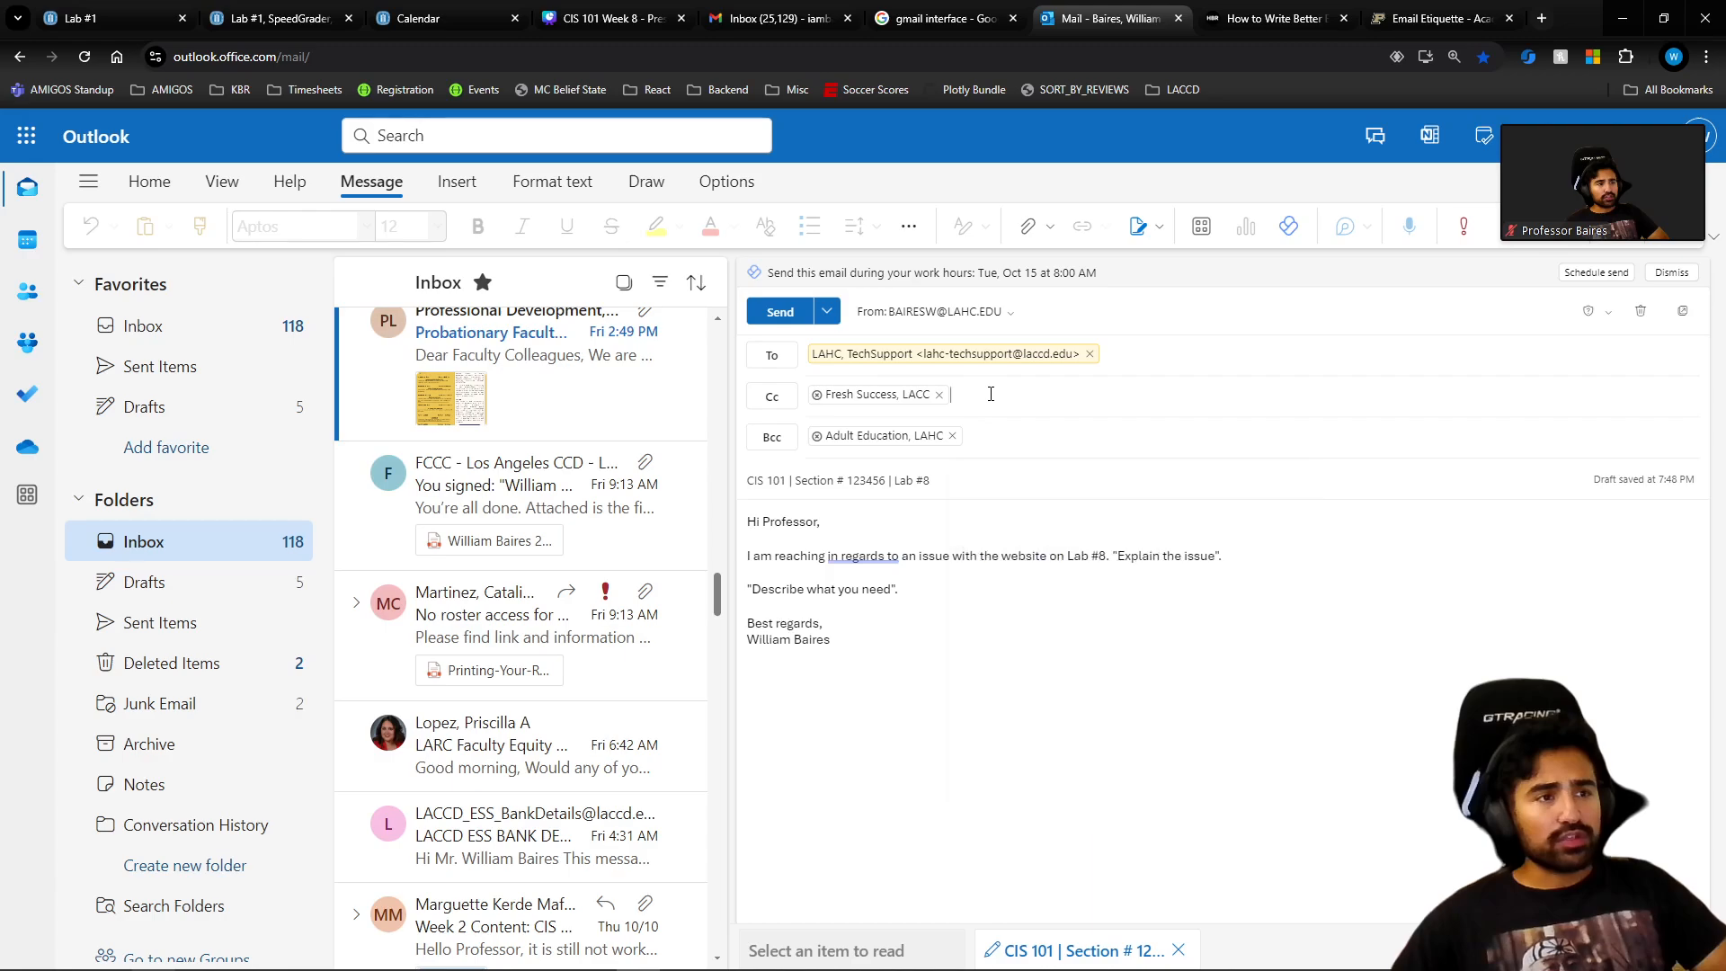
{"action": "left_click", "coordinate": [990, 393]}
{"action": "left_click", "coordinate": [1104, 358]}
{"action": "left_click", "coordinate": [1038, 456]}
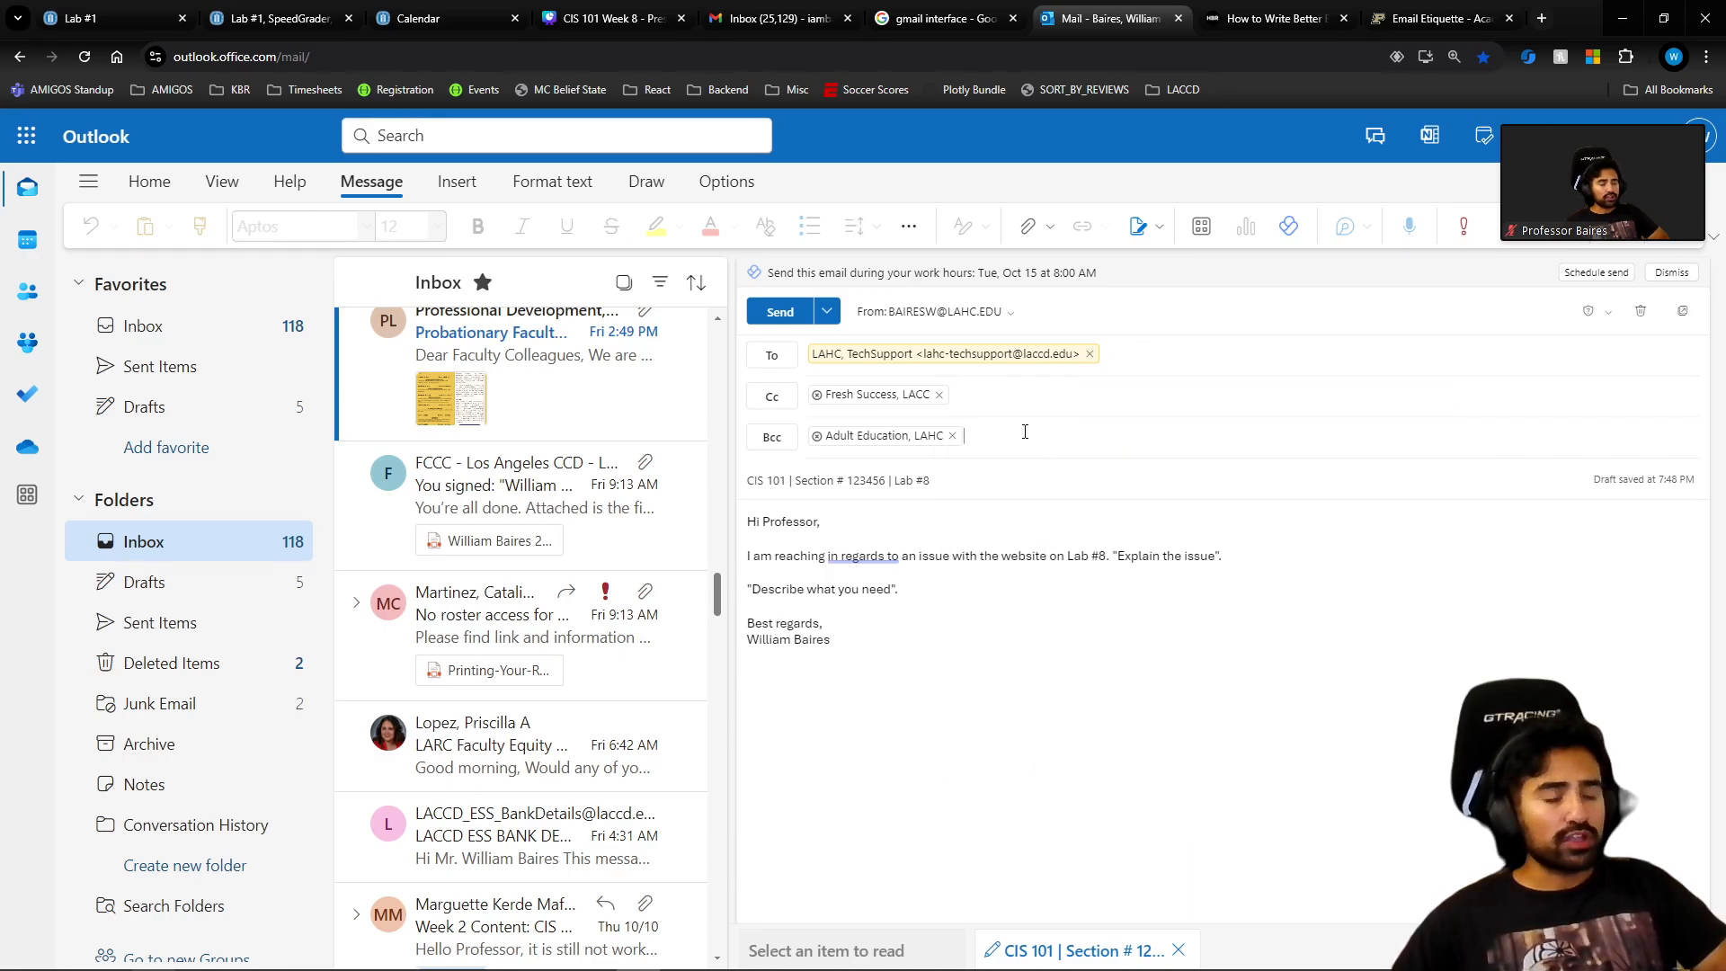
{"action": "left_click", "coordinate": [953, 395]}
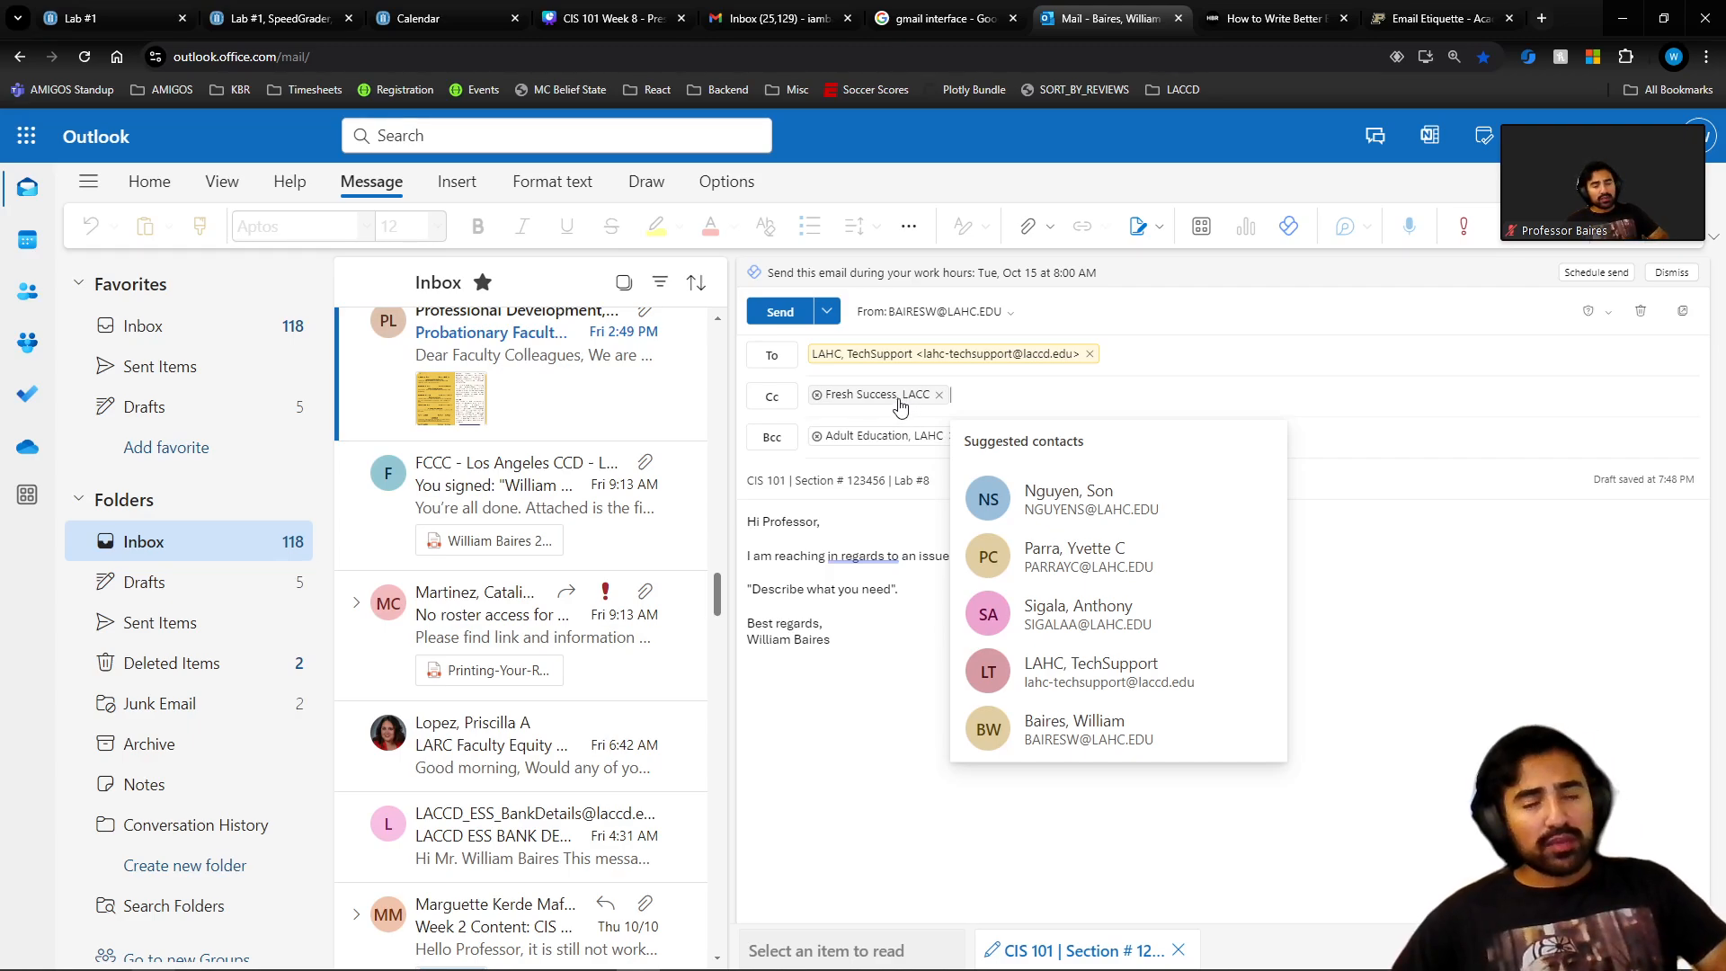
{"action": "left_click", "coordinate": [985, 407]}
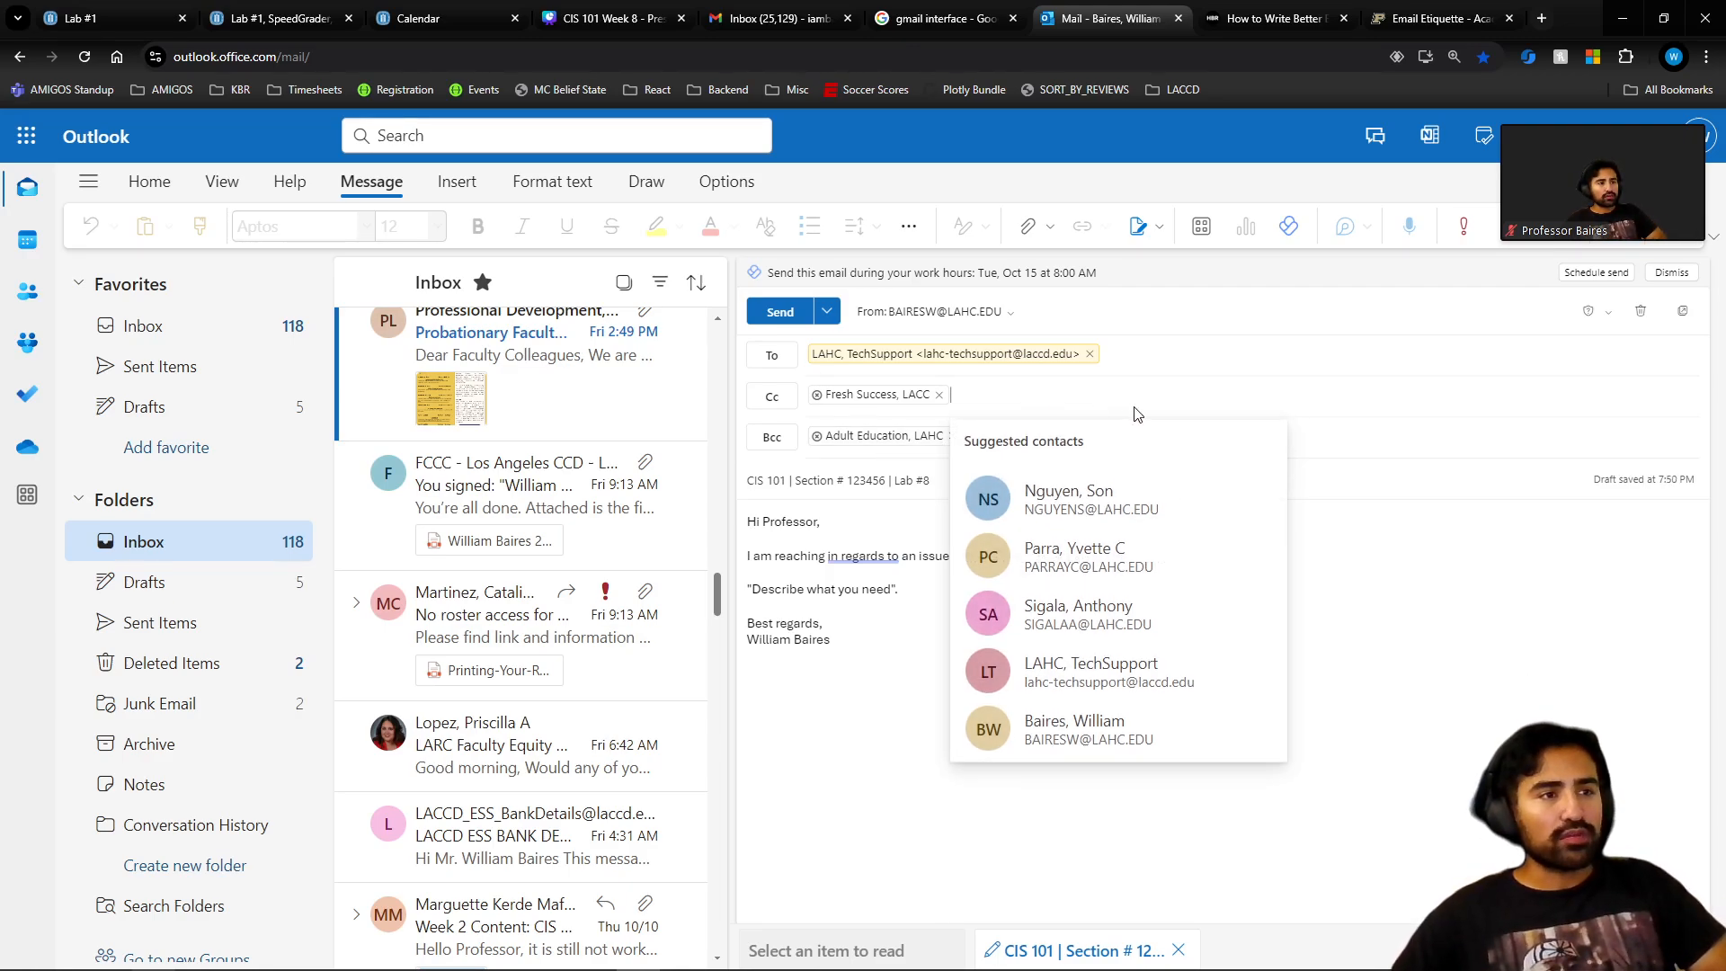
{"action": "left_click", "coordinate": [1384, 433]}
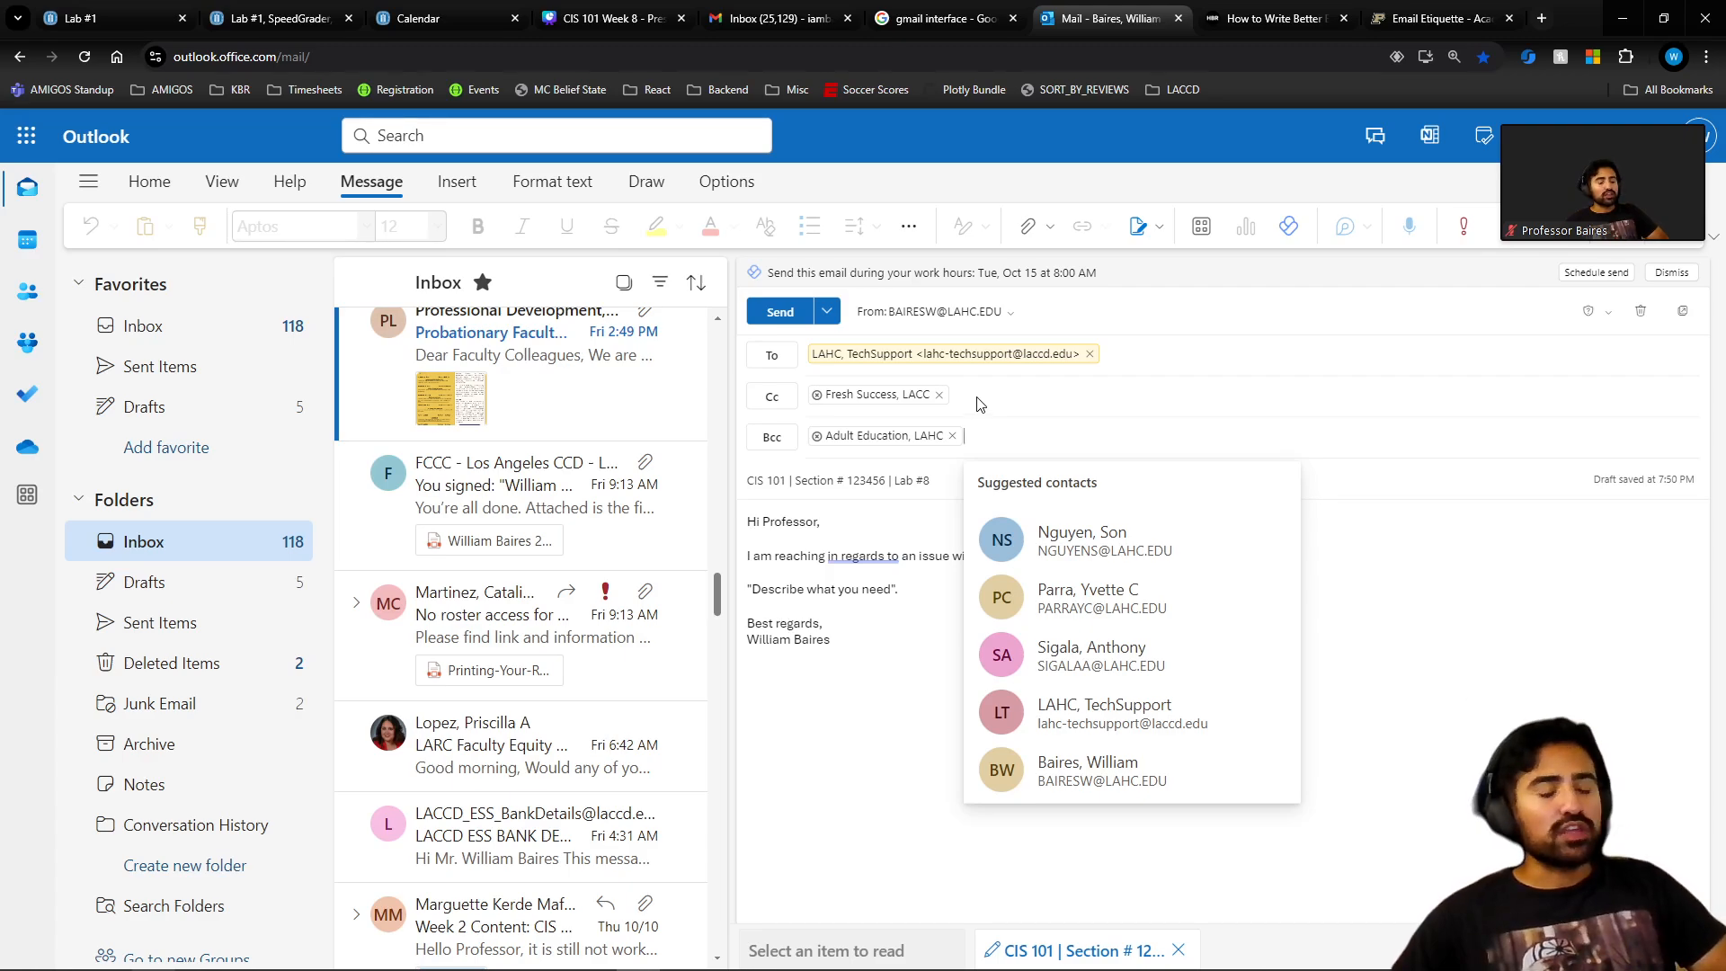
{"action": "left_click", "coordinate": [1118, 355]}
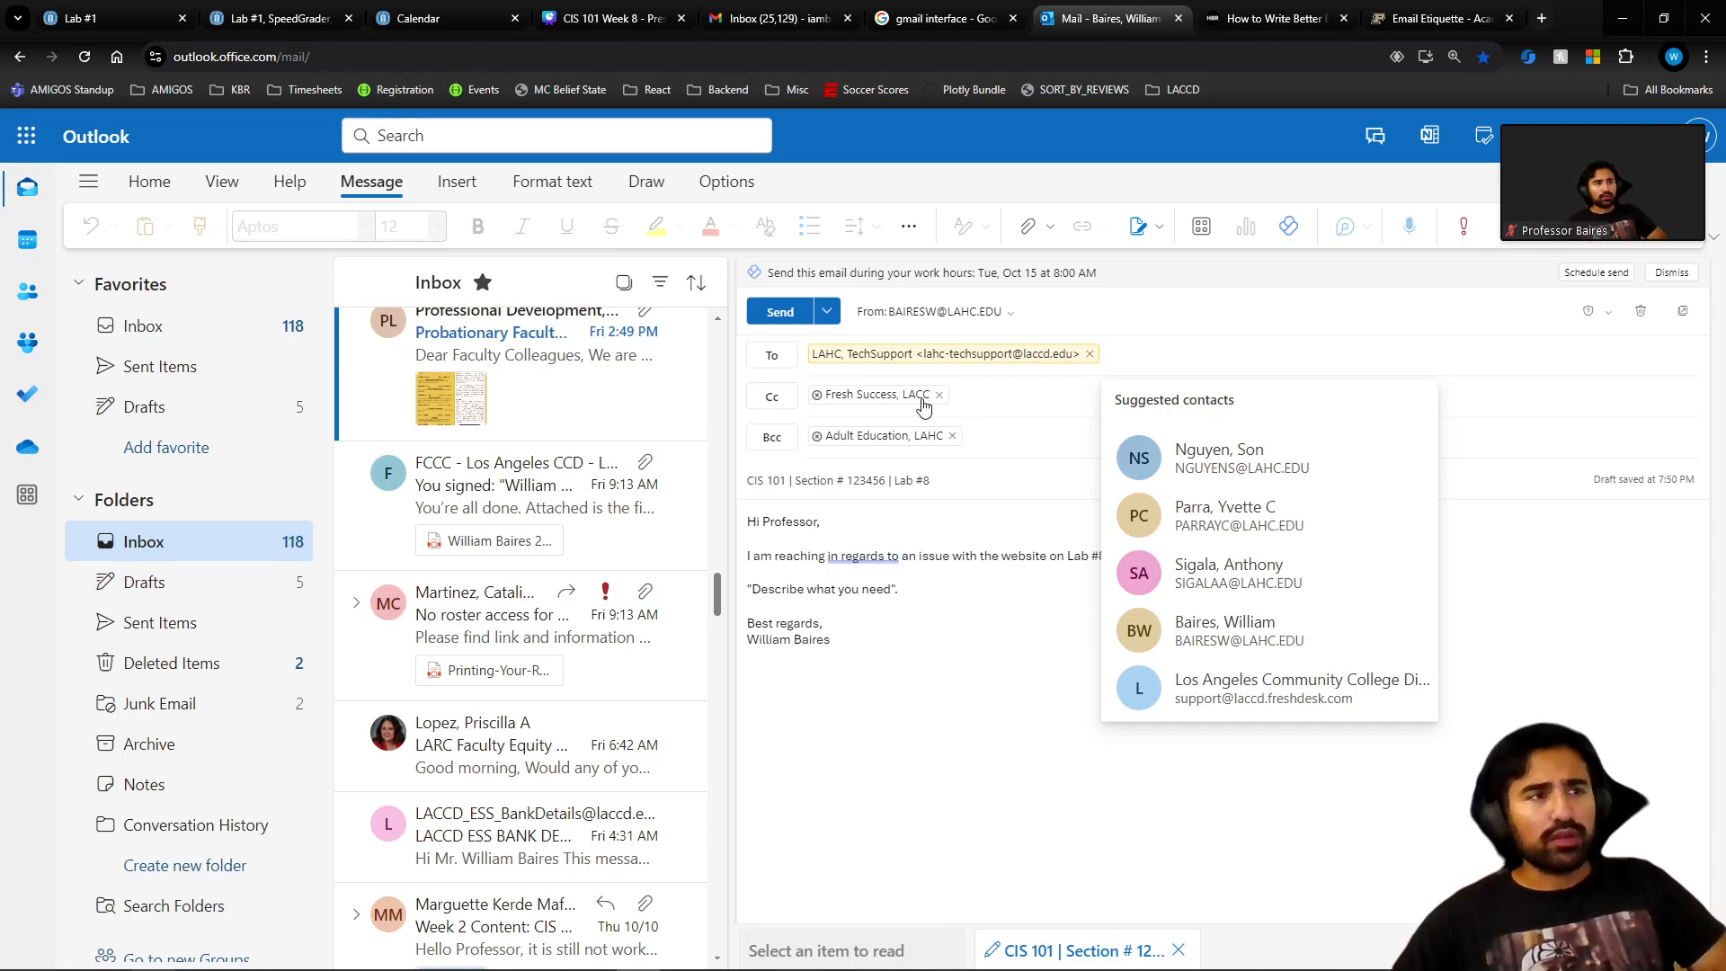
{"action": "left_click", "coordinate": [826, 312]}
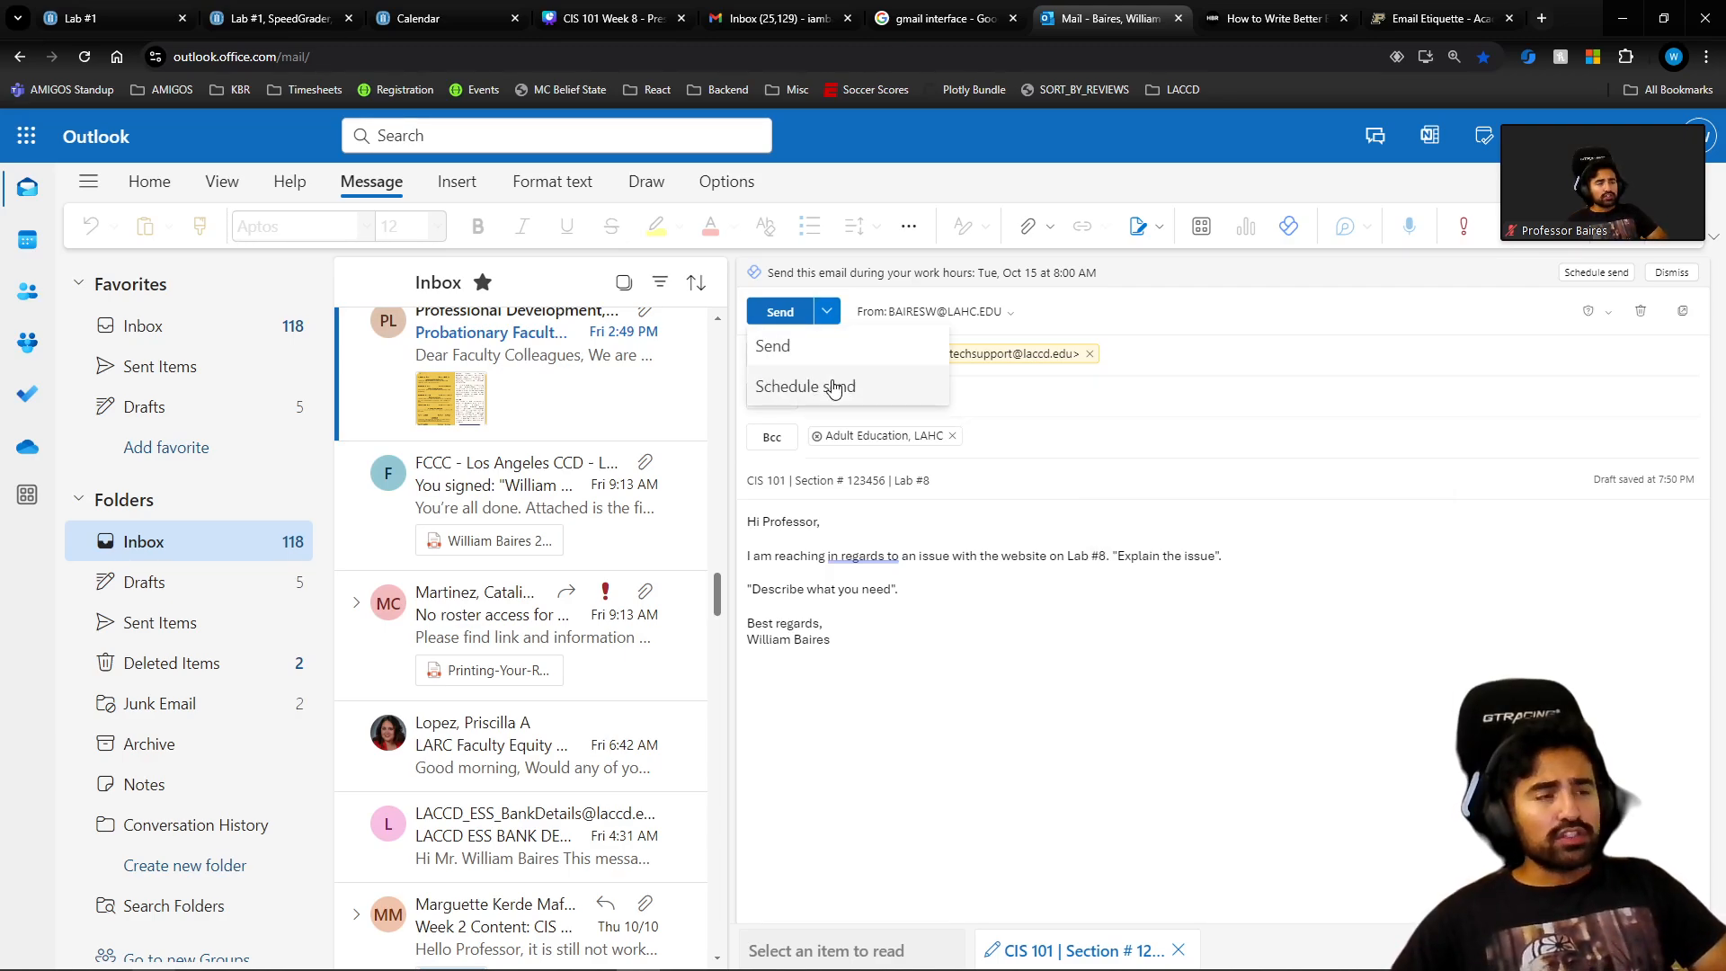
{"action": "left_click", "coordinate": [834, 388]}
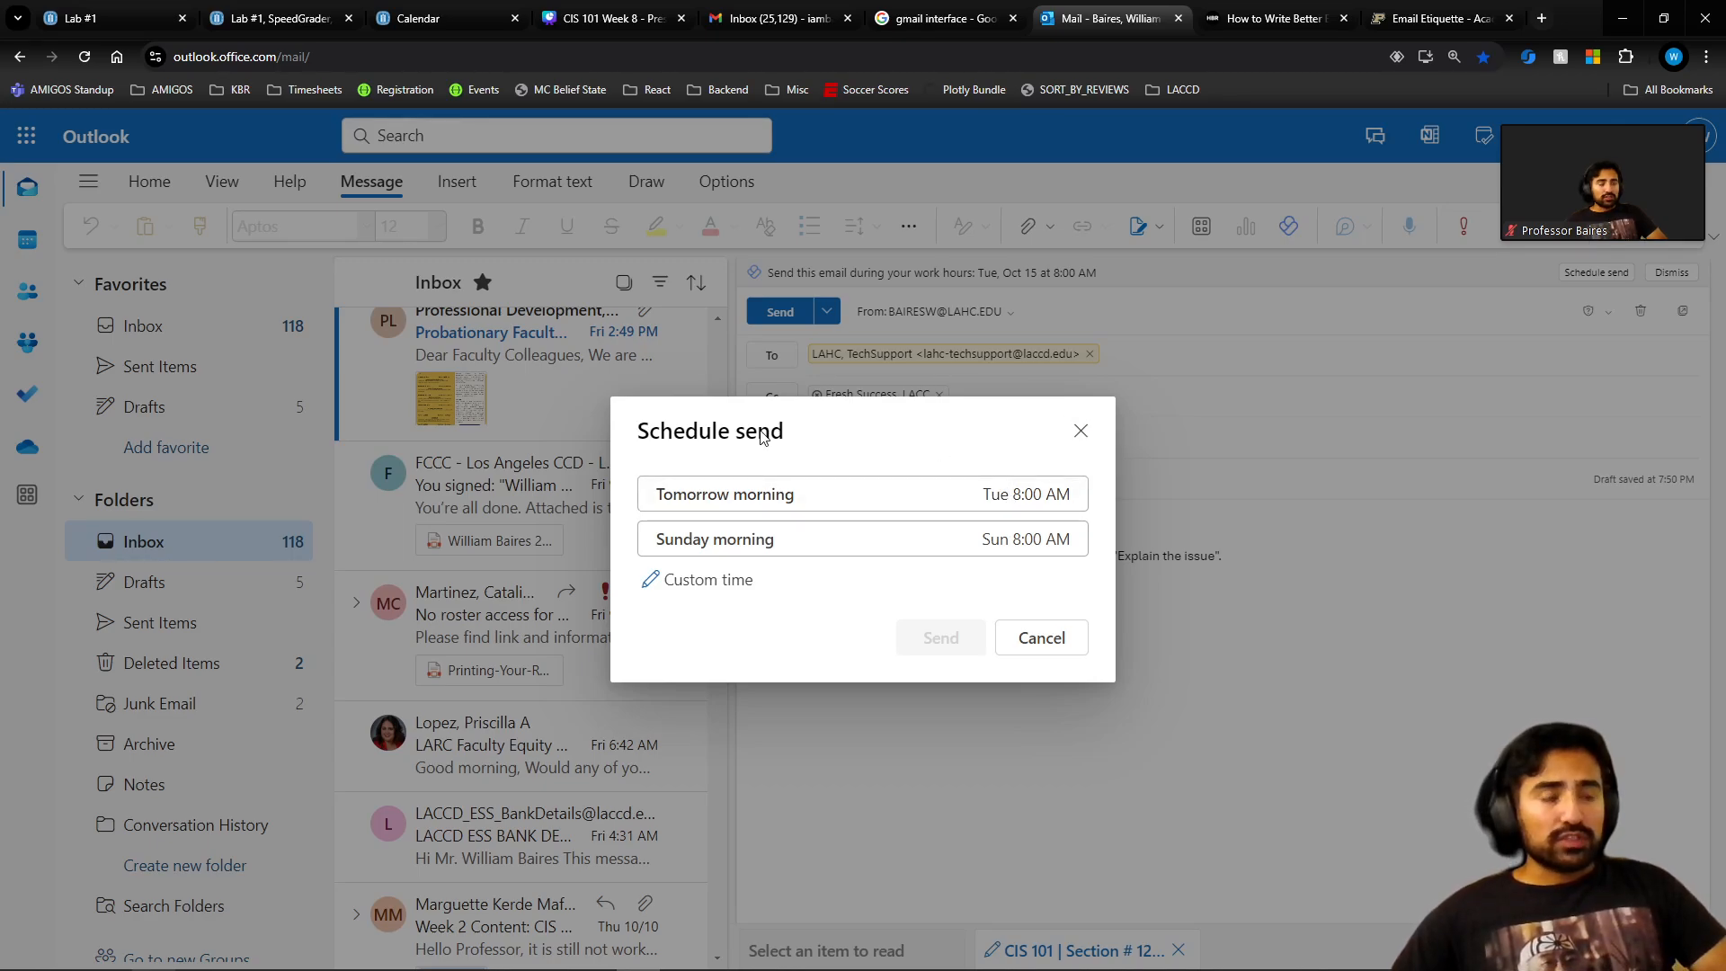
{"action": "left_click", "coordinate": [1079, 433]}
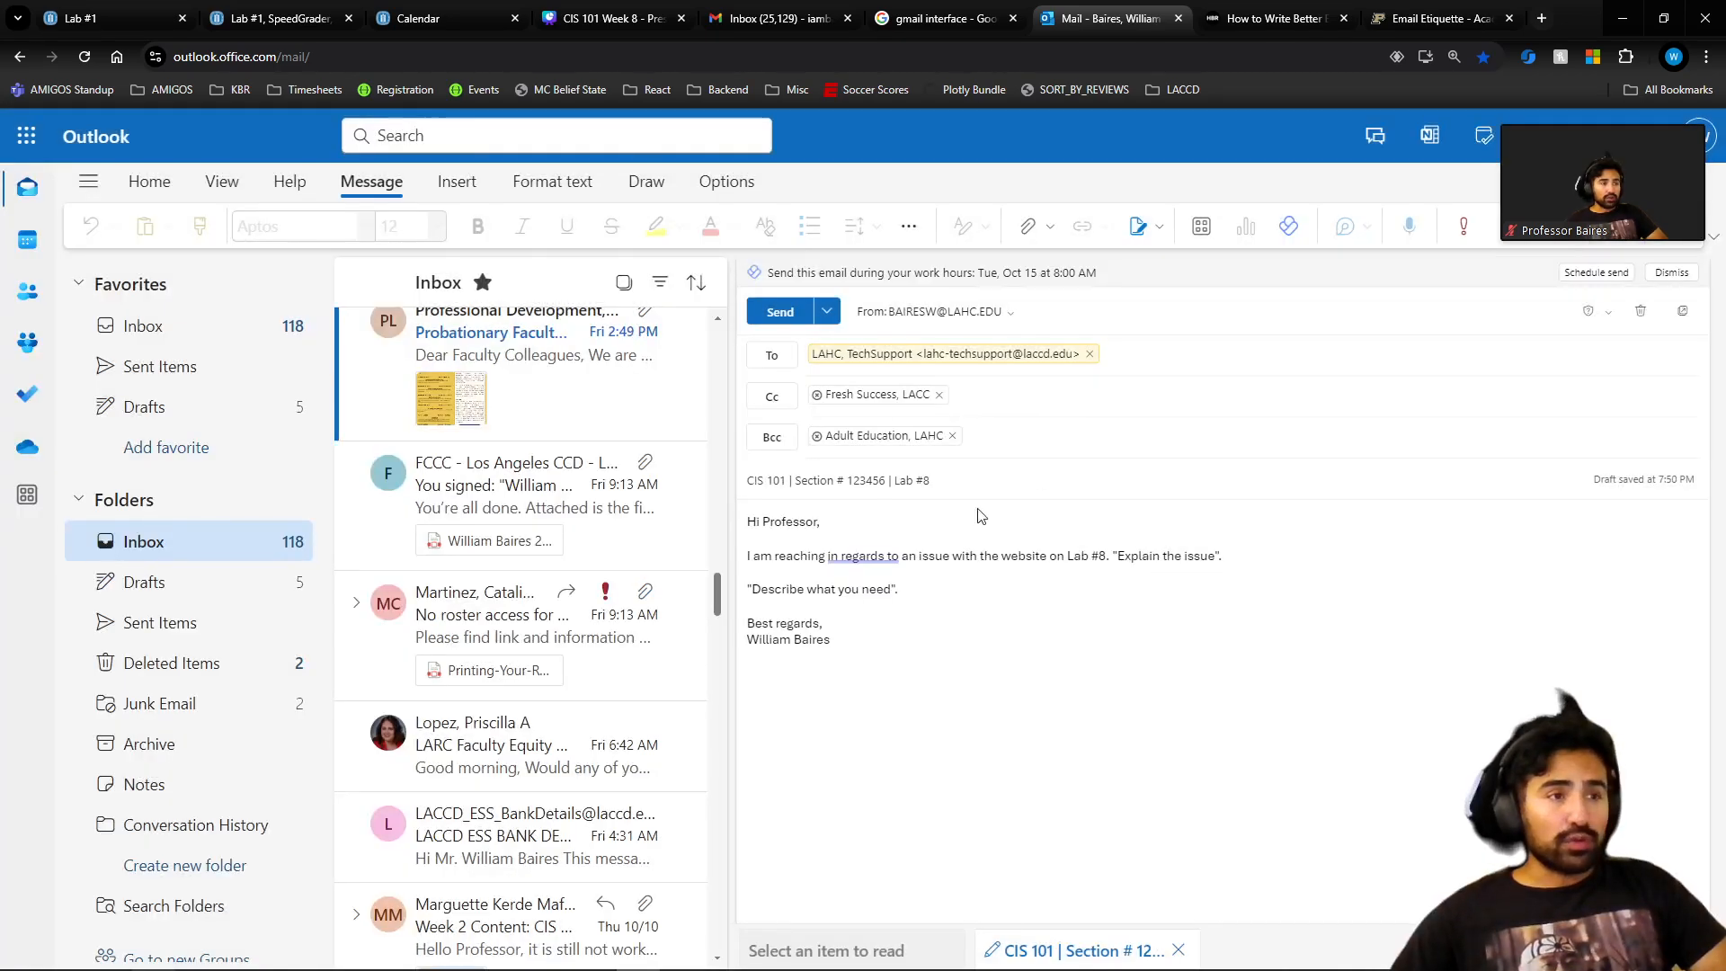
Go to the Drafts folder and reopen the saved CIS 101 Lab #8 draft.
{"action": "left_click", "coordinate": [884, 623]}
{"action": "key", "text": "ctrl+a"}
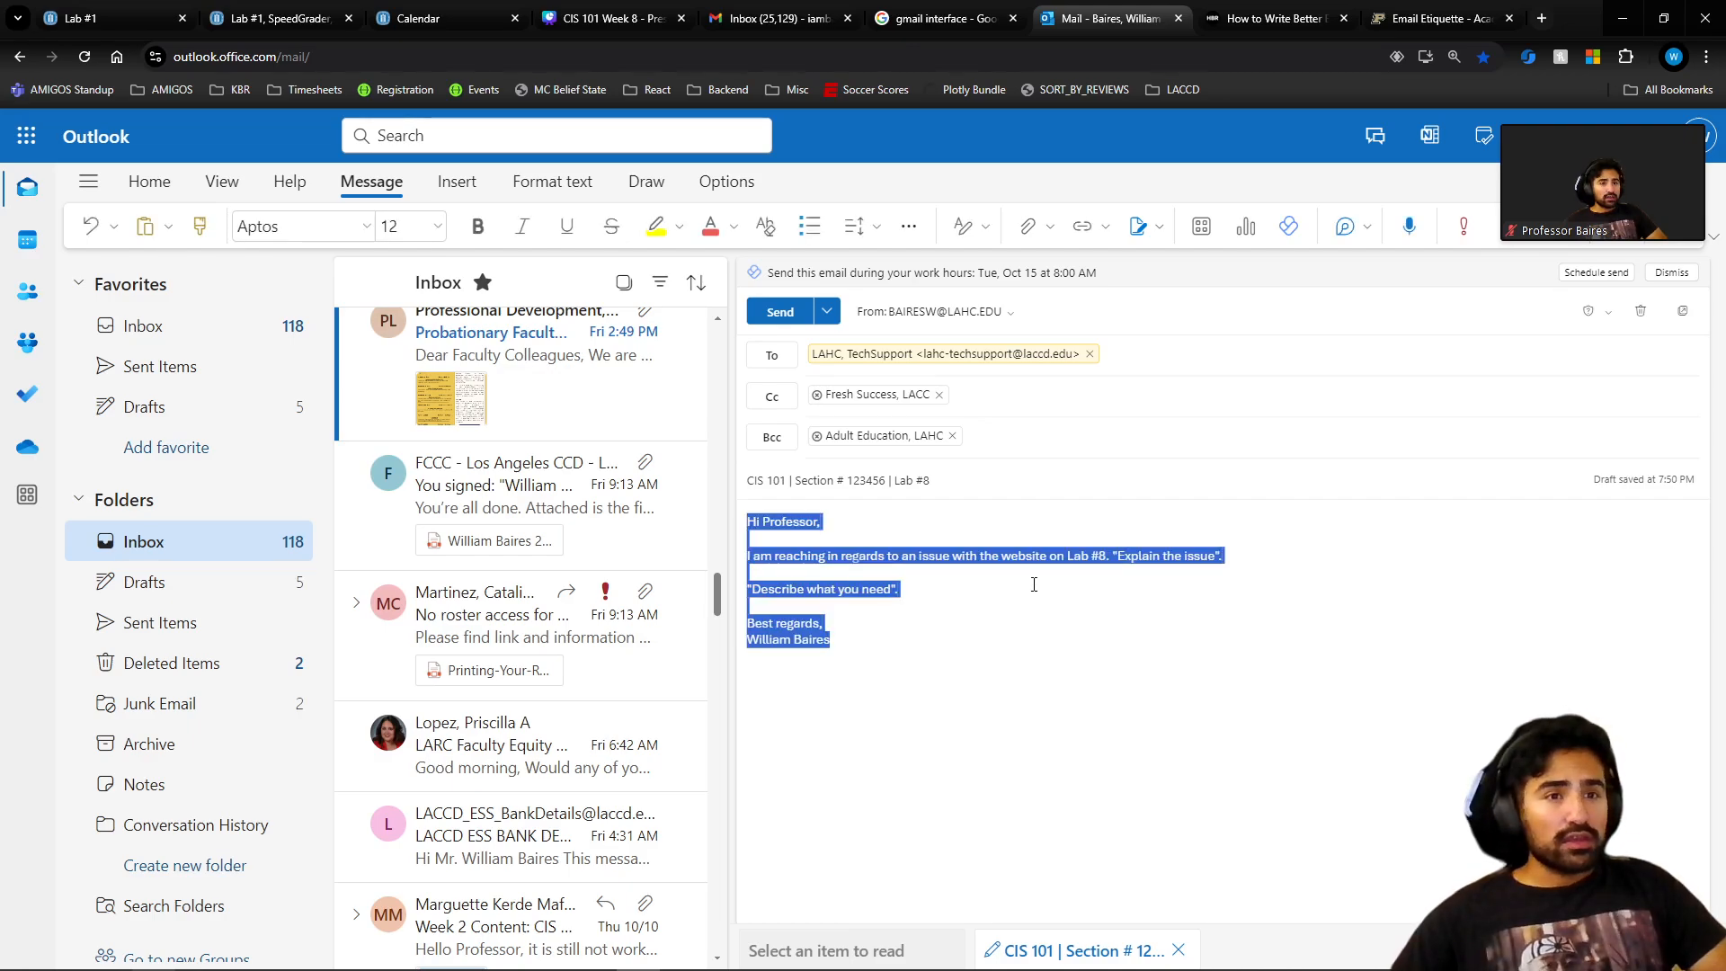
{"action": "left_click", "coordinate": [1034, 584]}
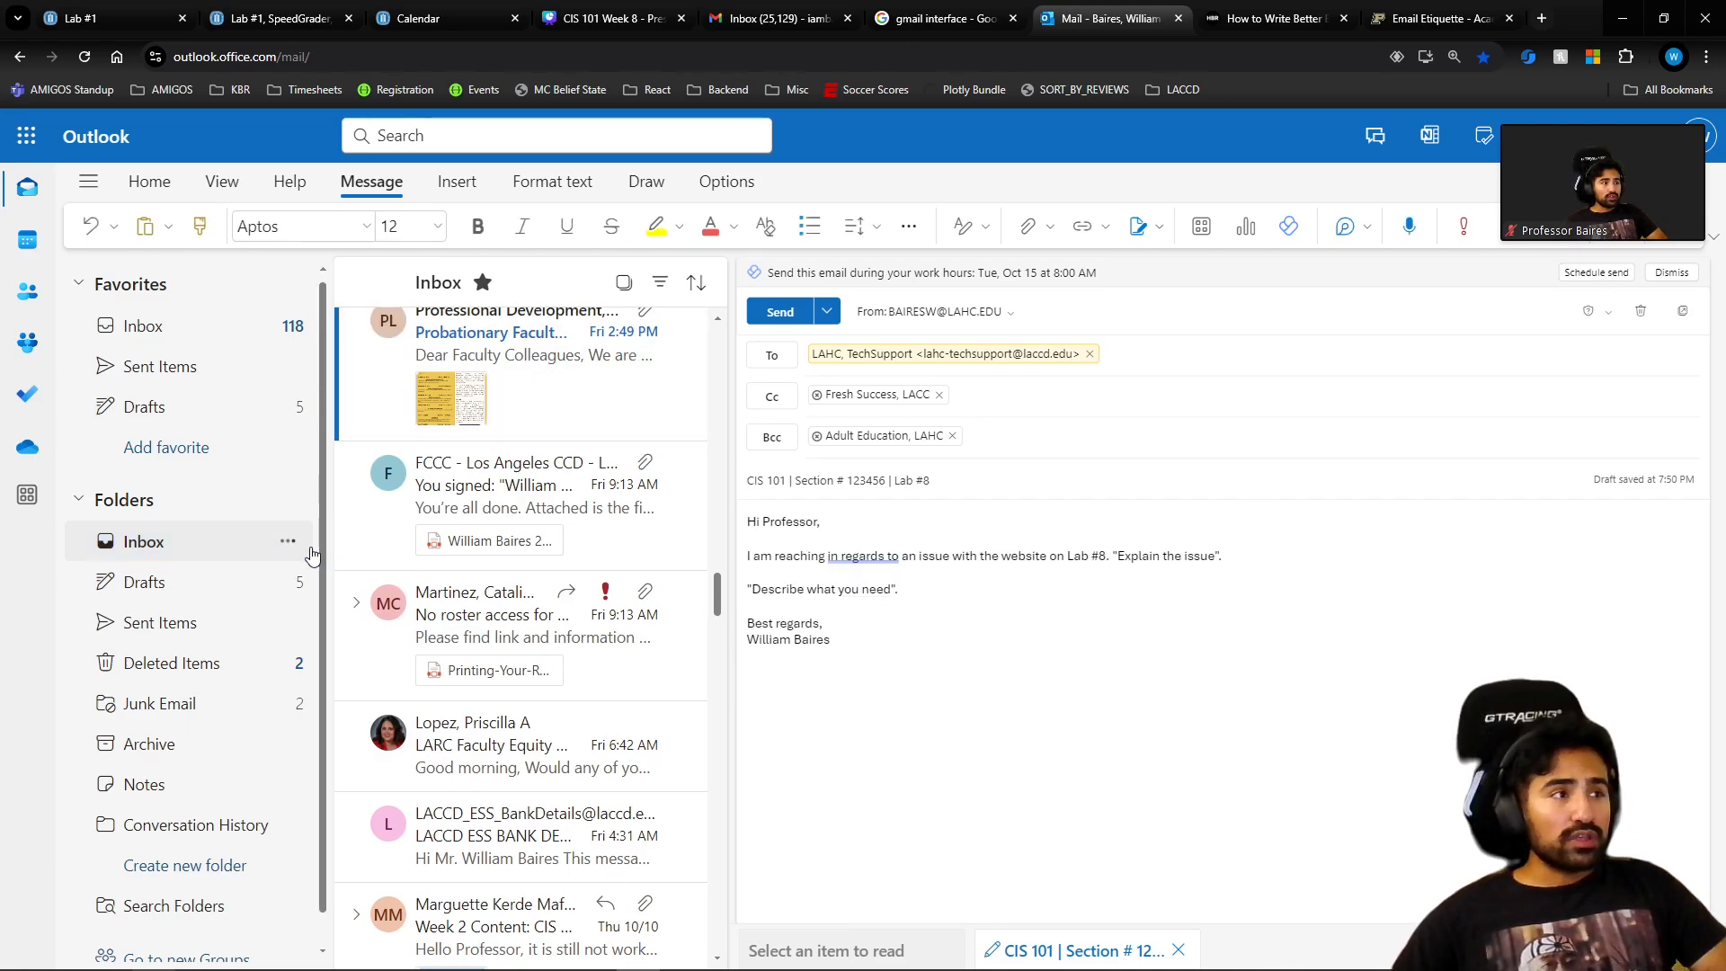
{"action": "left_click", "coordinate": [310, 550]}
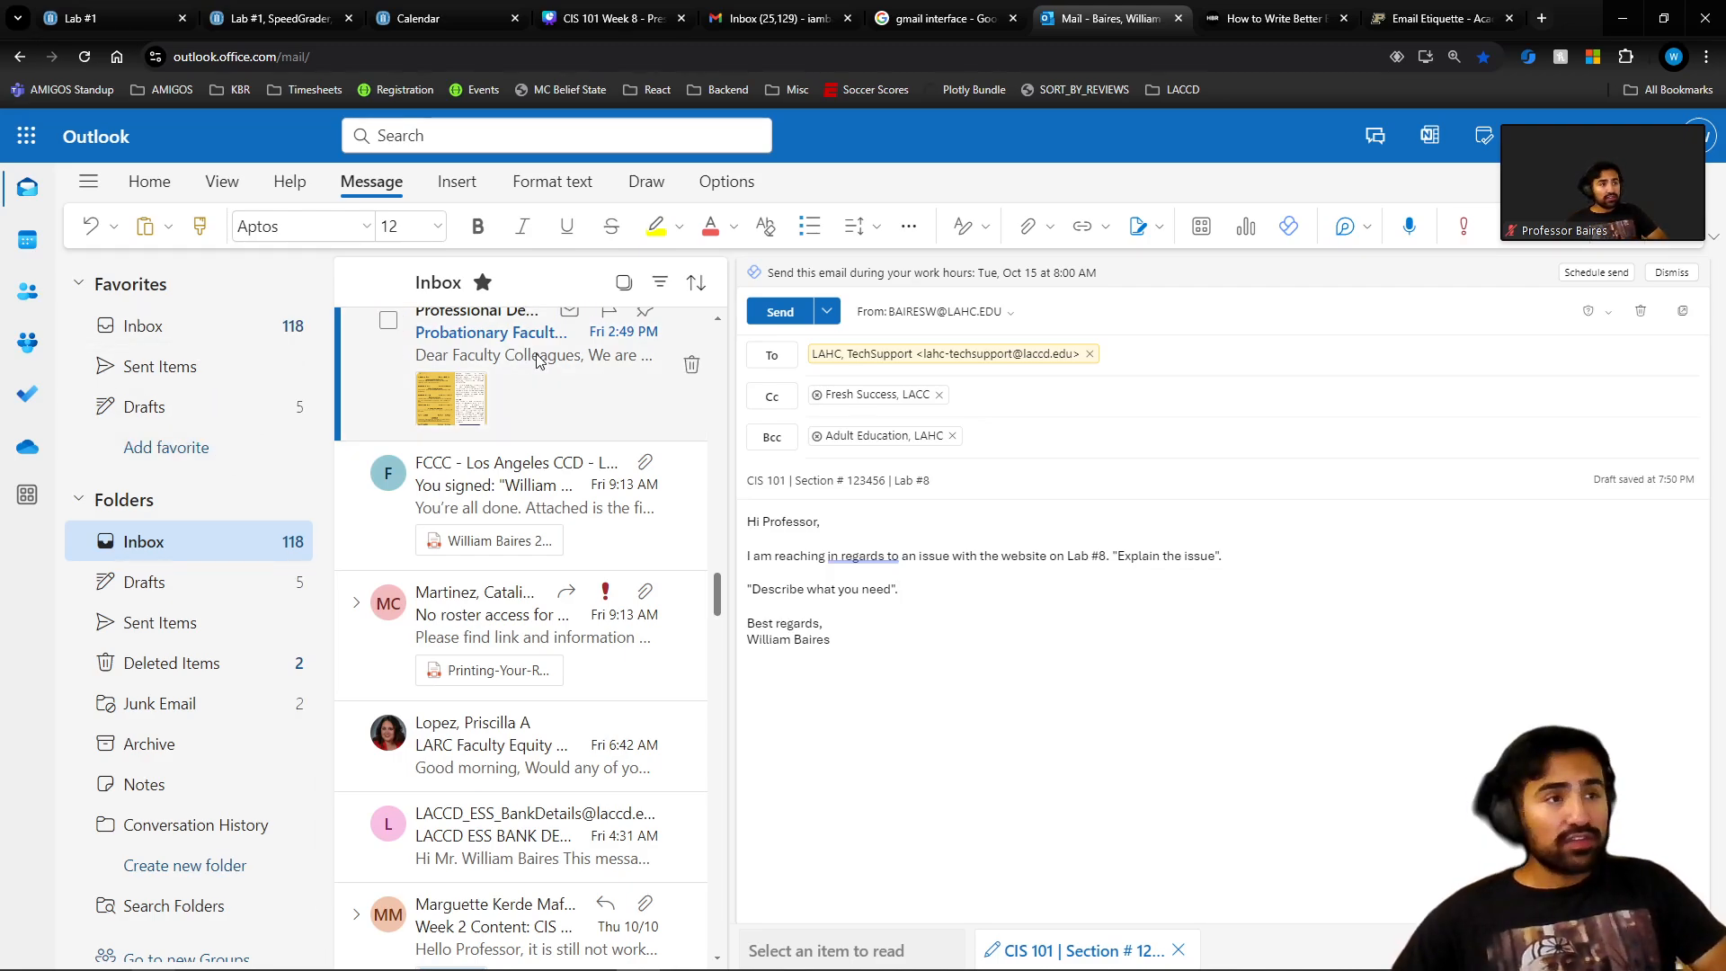
{"action": "left_click", "coordinate": [195, 329]}
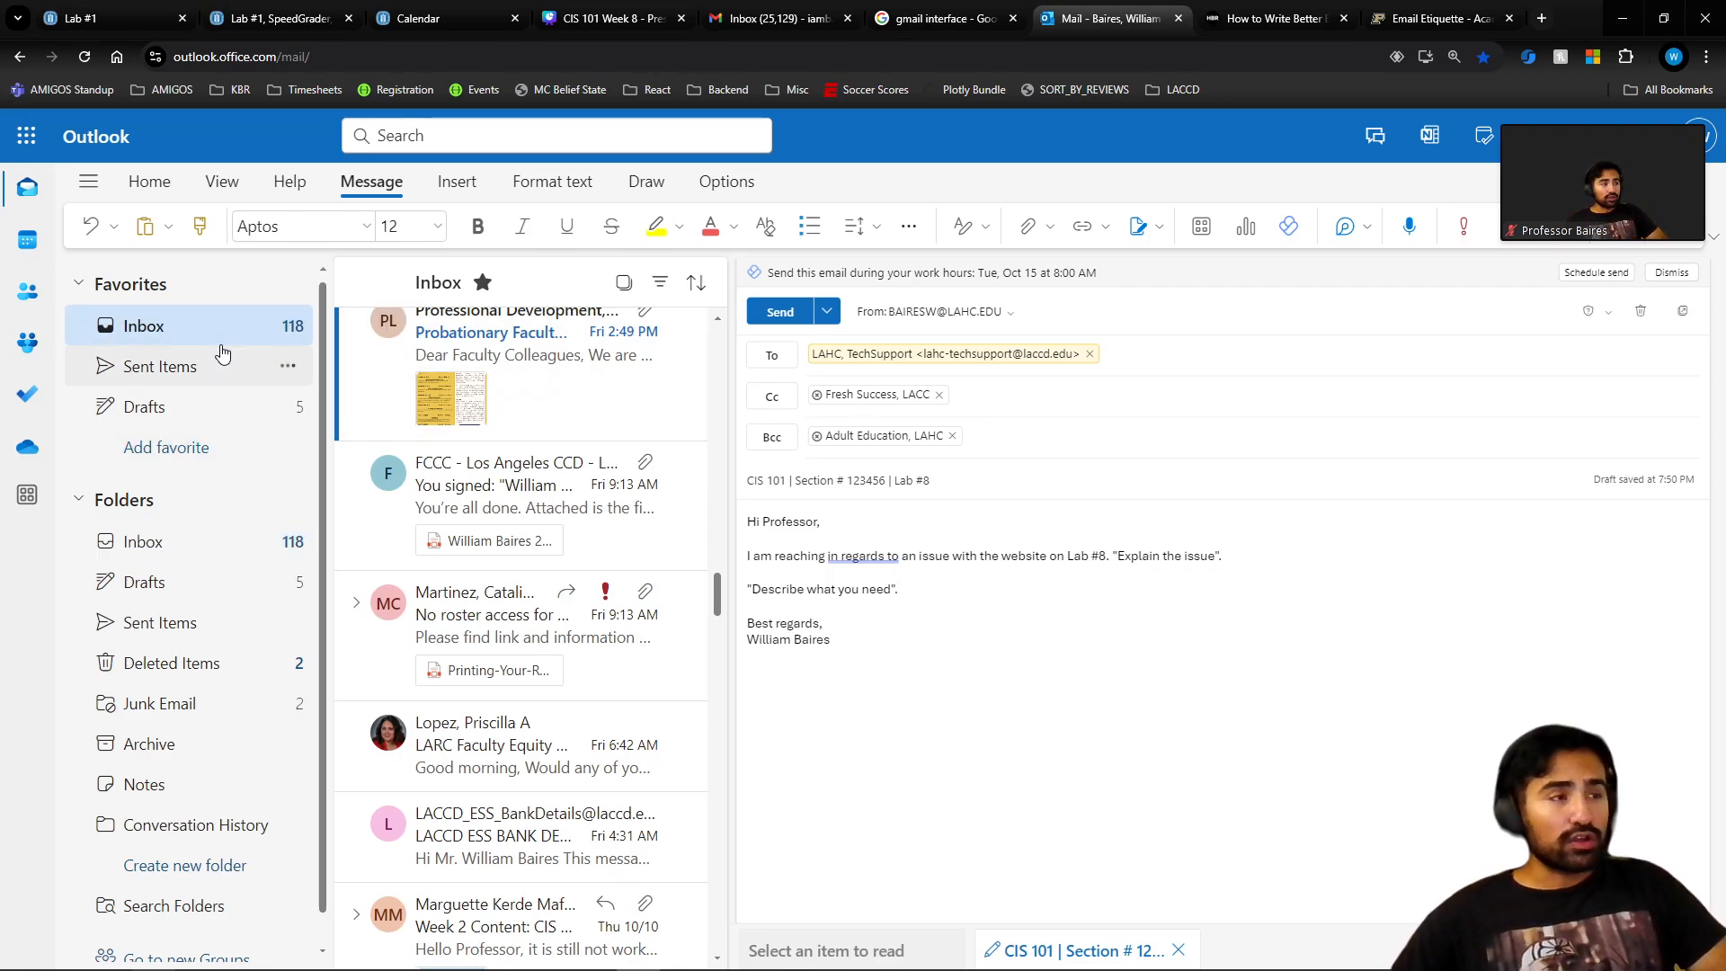
{"action": "left_click", "coordinate": [220, 402]}
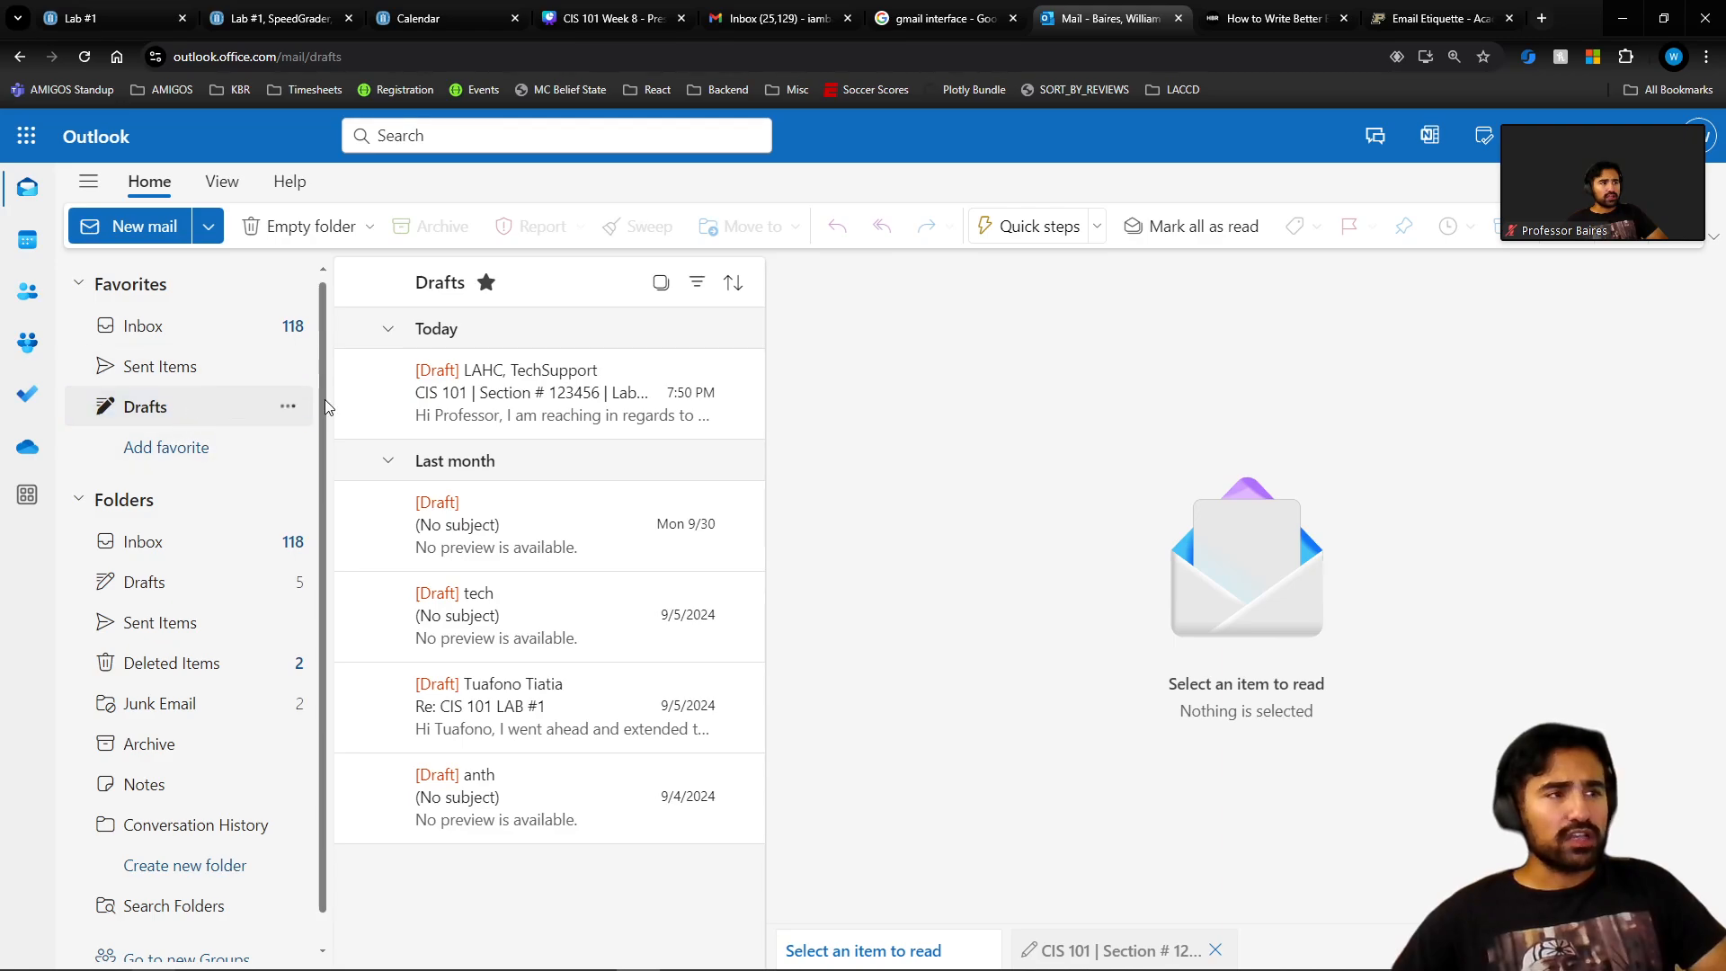
{"action": "left_click", "coordinate": [564, 403]}
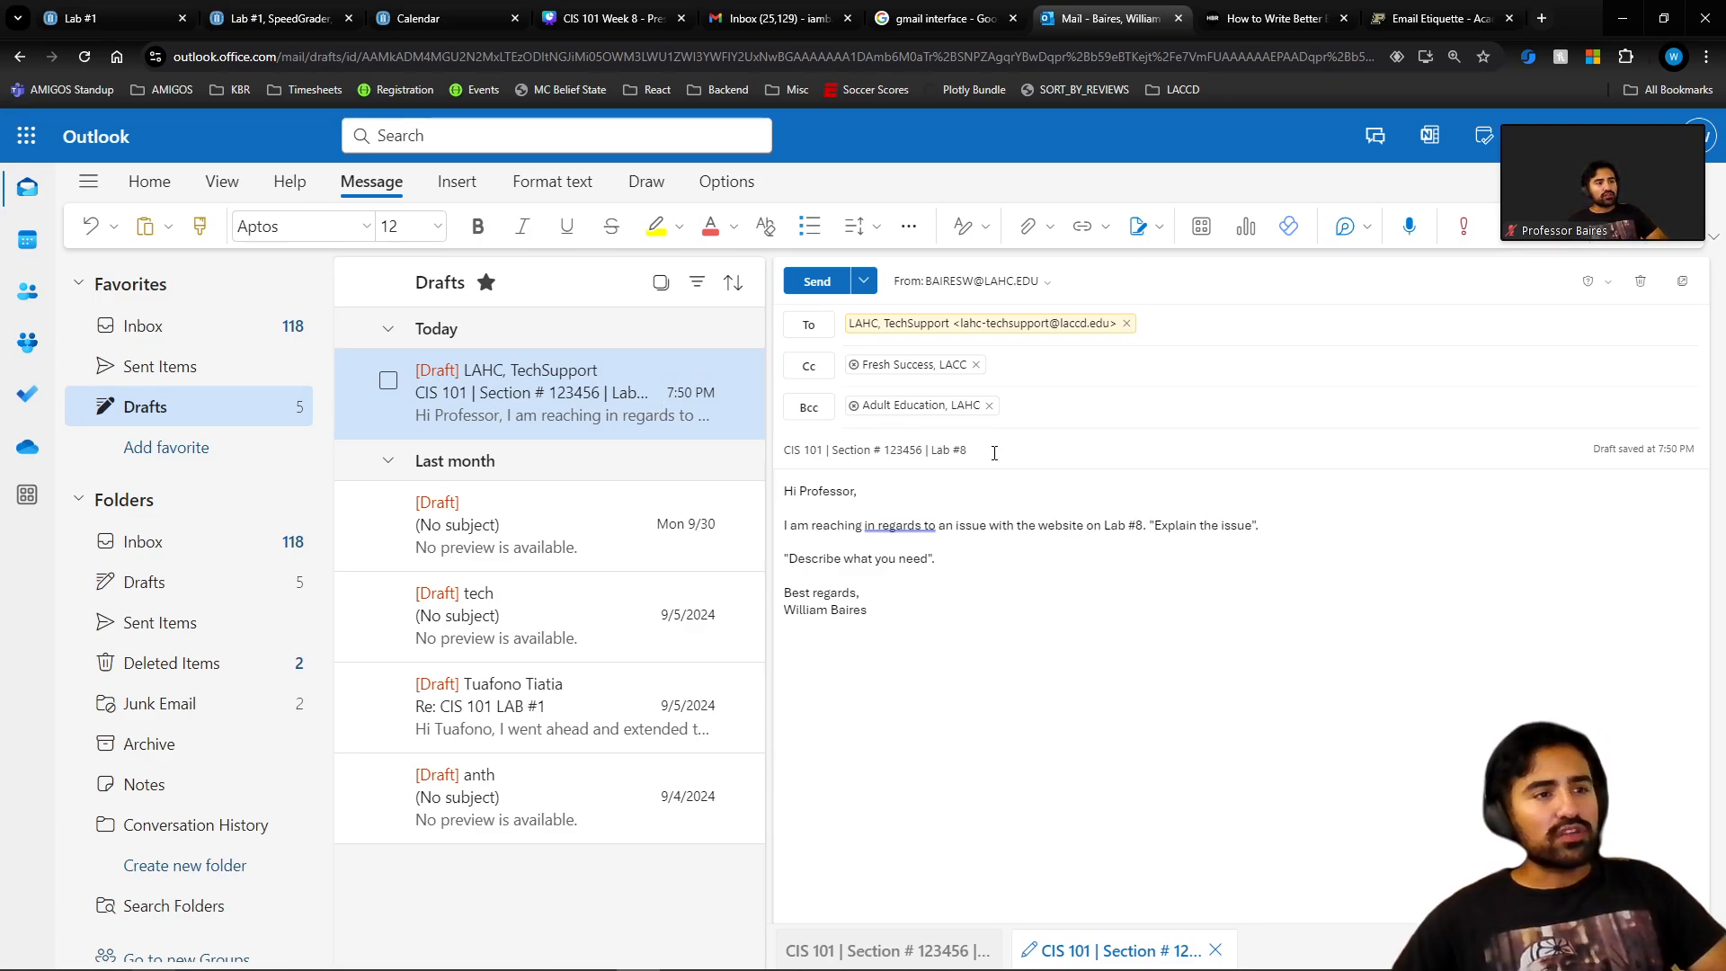
Remove the TechSupport, Fresh Success Cc and Adult Education Bcc recipients; address the draft to your own e-mail.
{"action": "left_click", "coordinate": [989, 405]}
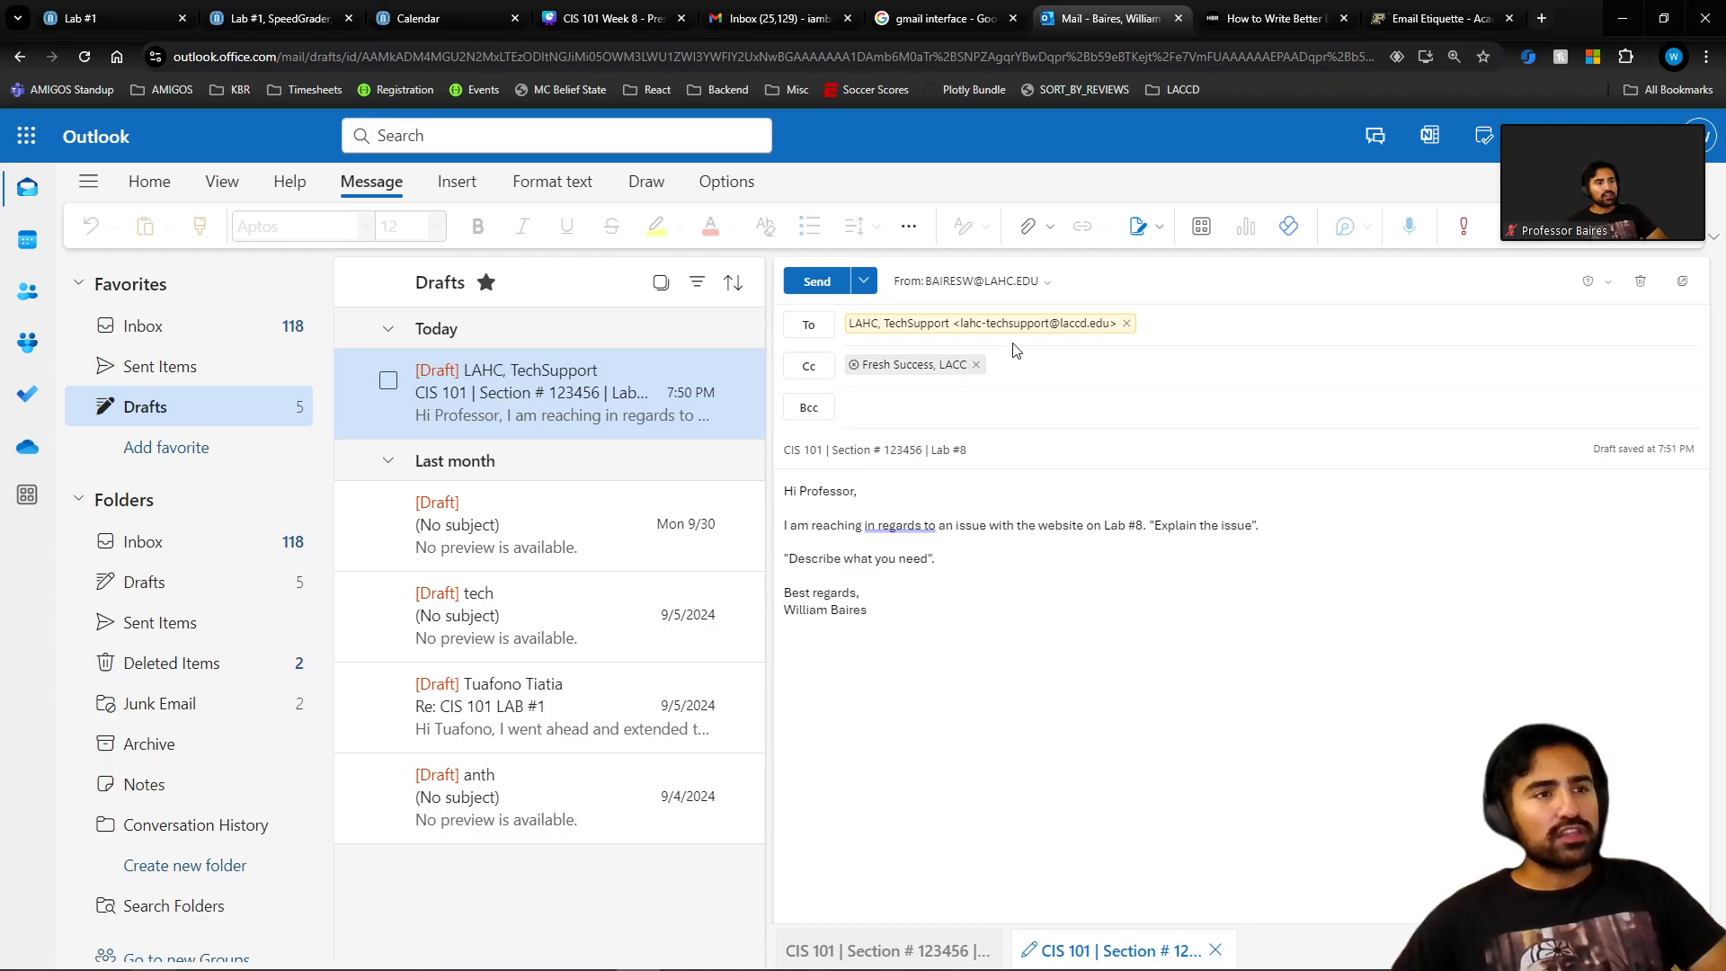
{"action": "left_click", "coordinate": [1125, 324]}
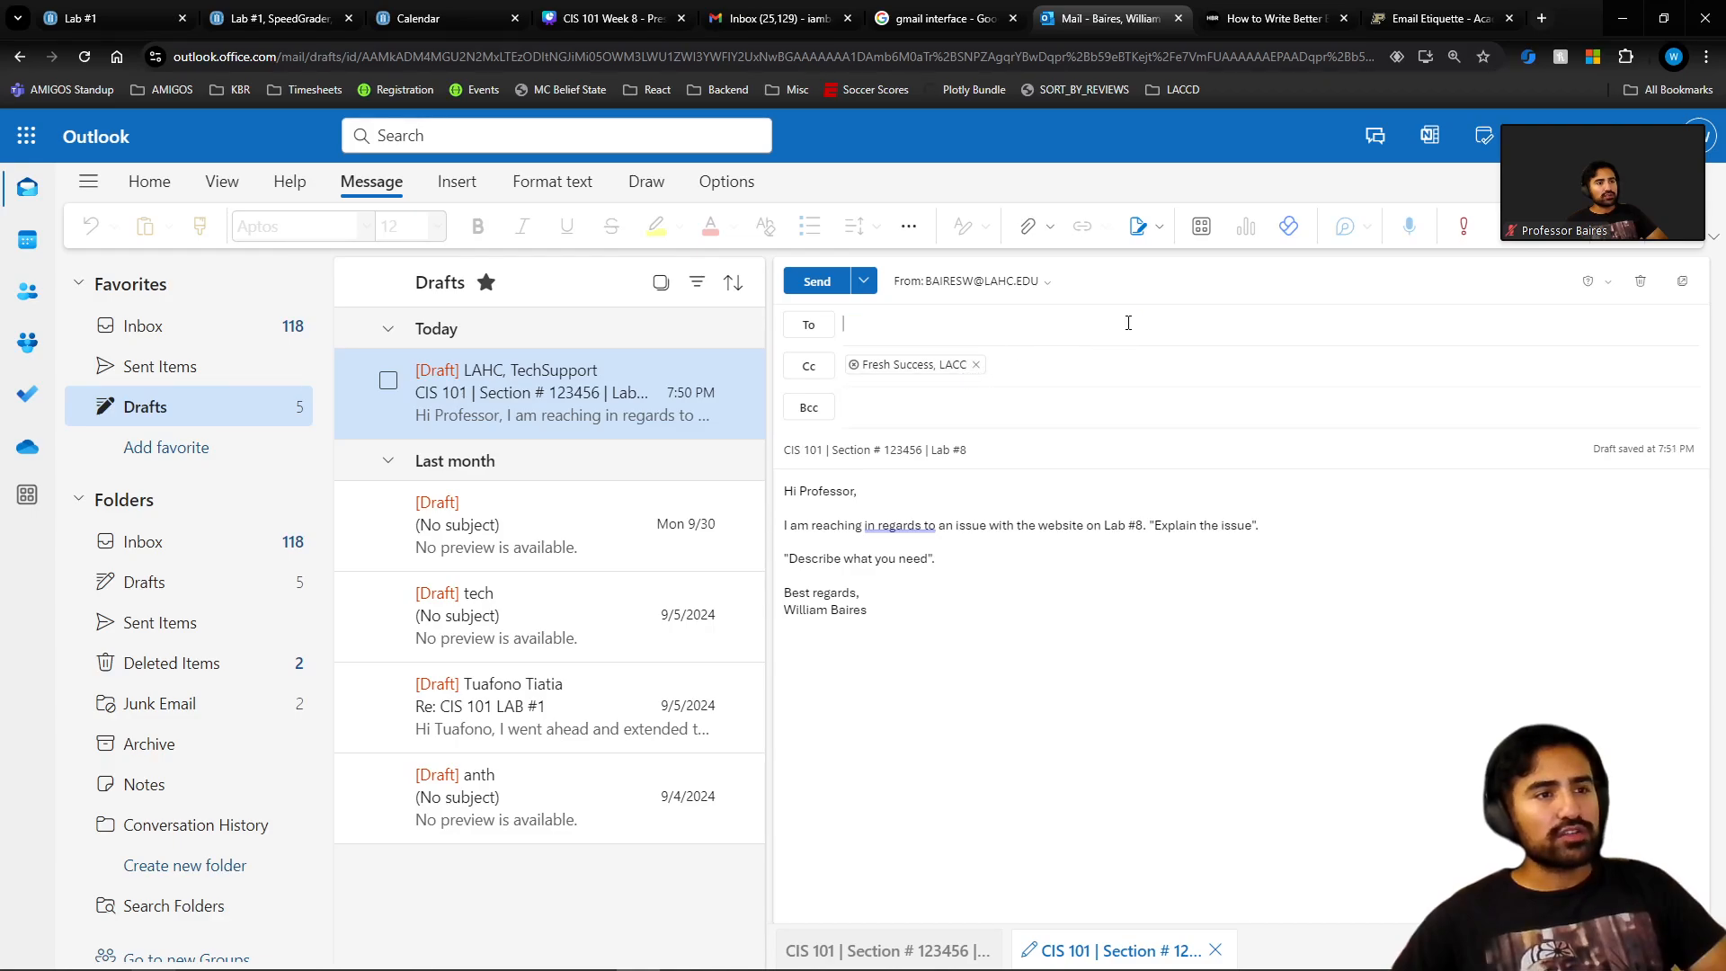
{"action": "left_click", "coordinate": [975, 369]}
{"action": "left_click", "coordinate": [944, 324]}
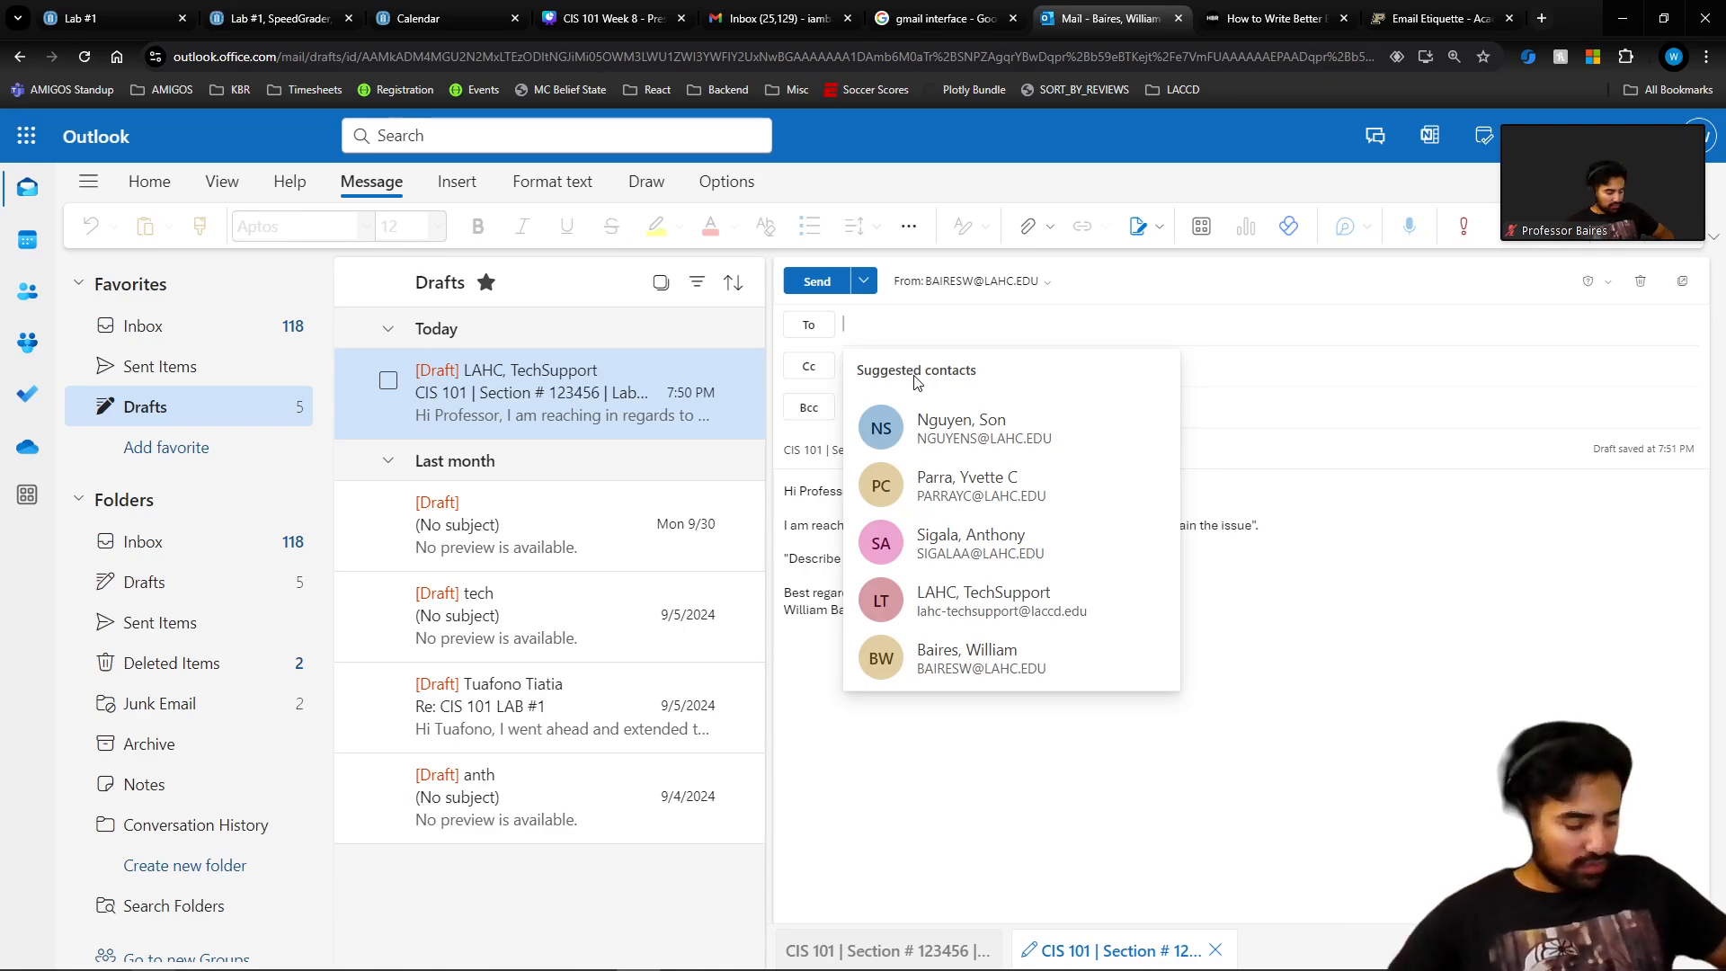
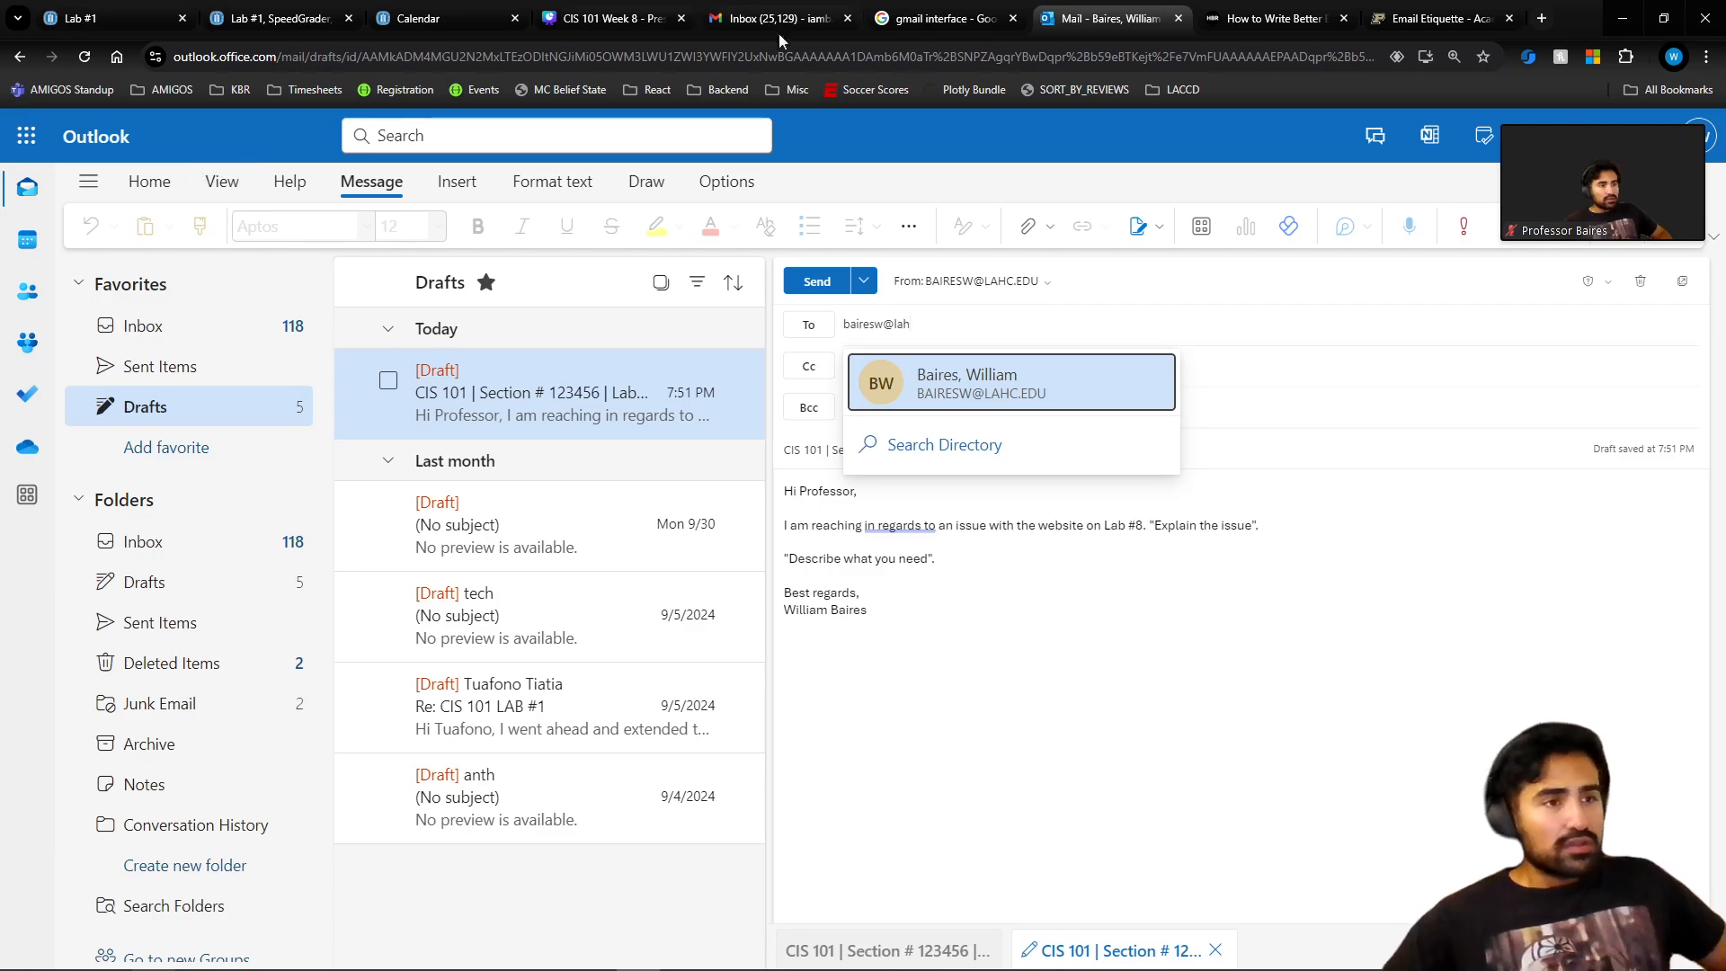
{"action": "left_click", "coordinate": [1033, 388]}
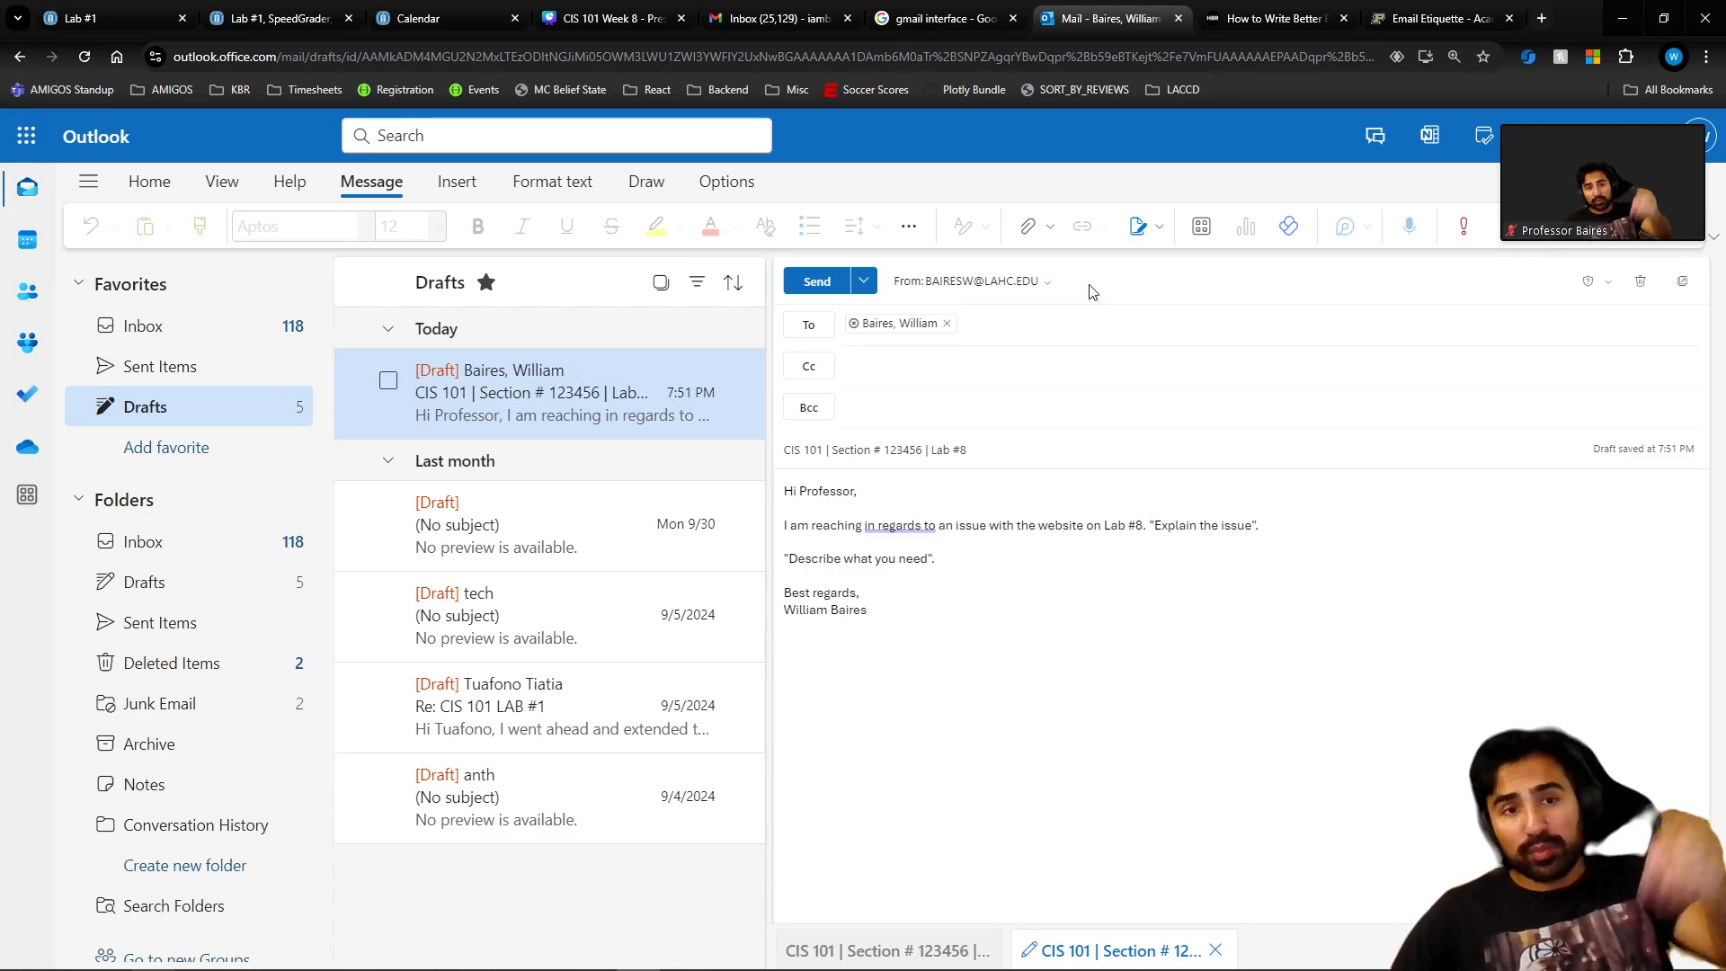
Start attaching a file from this computer, trying several files in the default folder.
{"action": "left_click", "coordinate": [1030, 228]}
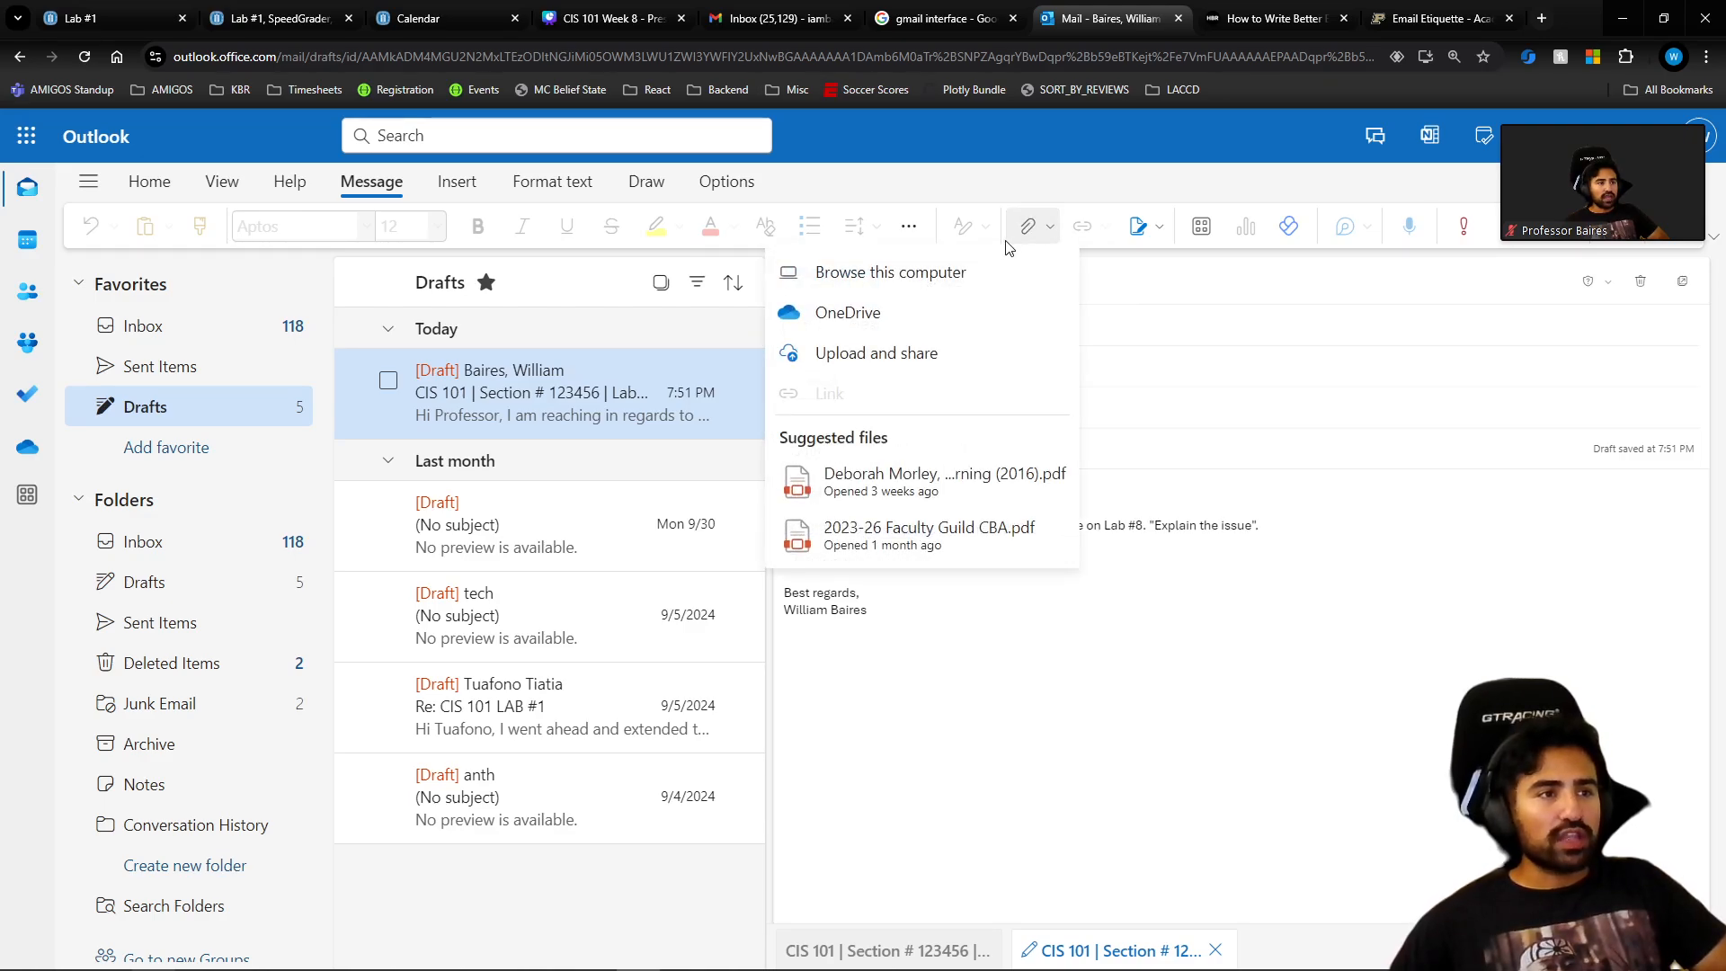
{"action": "left_click", "coordinate": [974, 268]}
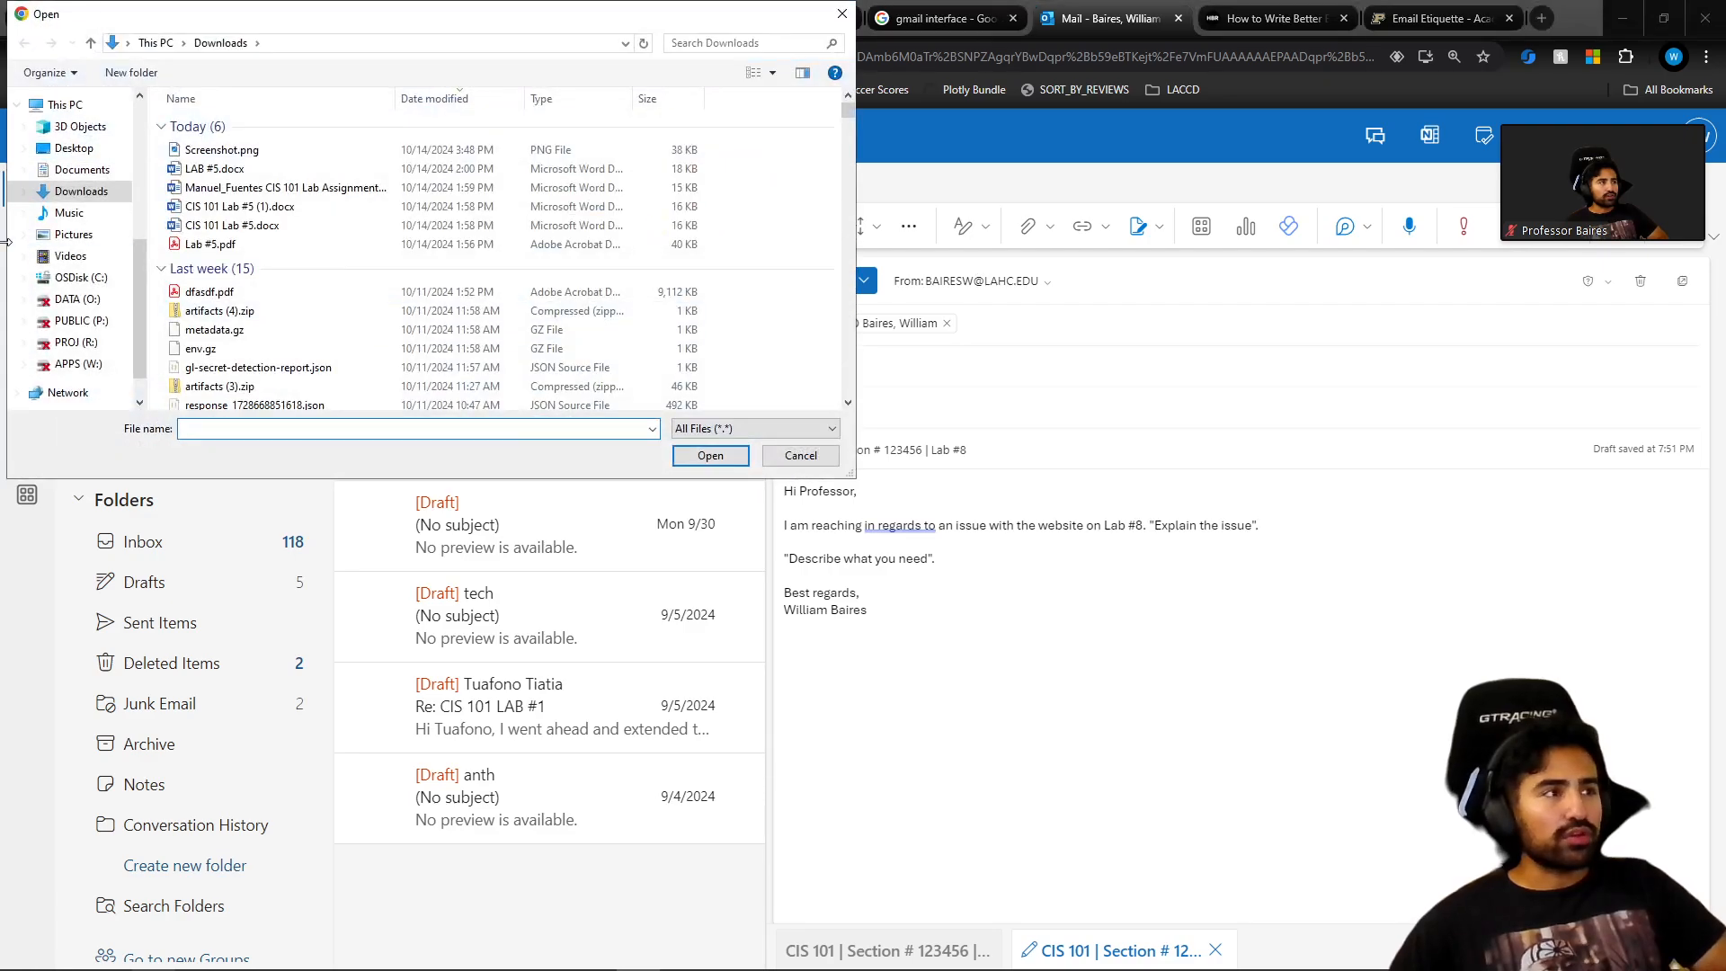
{"action": "left_click", "coordinate": [241, 151]}
{"action": "left_click", "coordinate": [249, 170]}
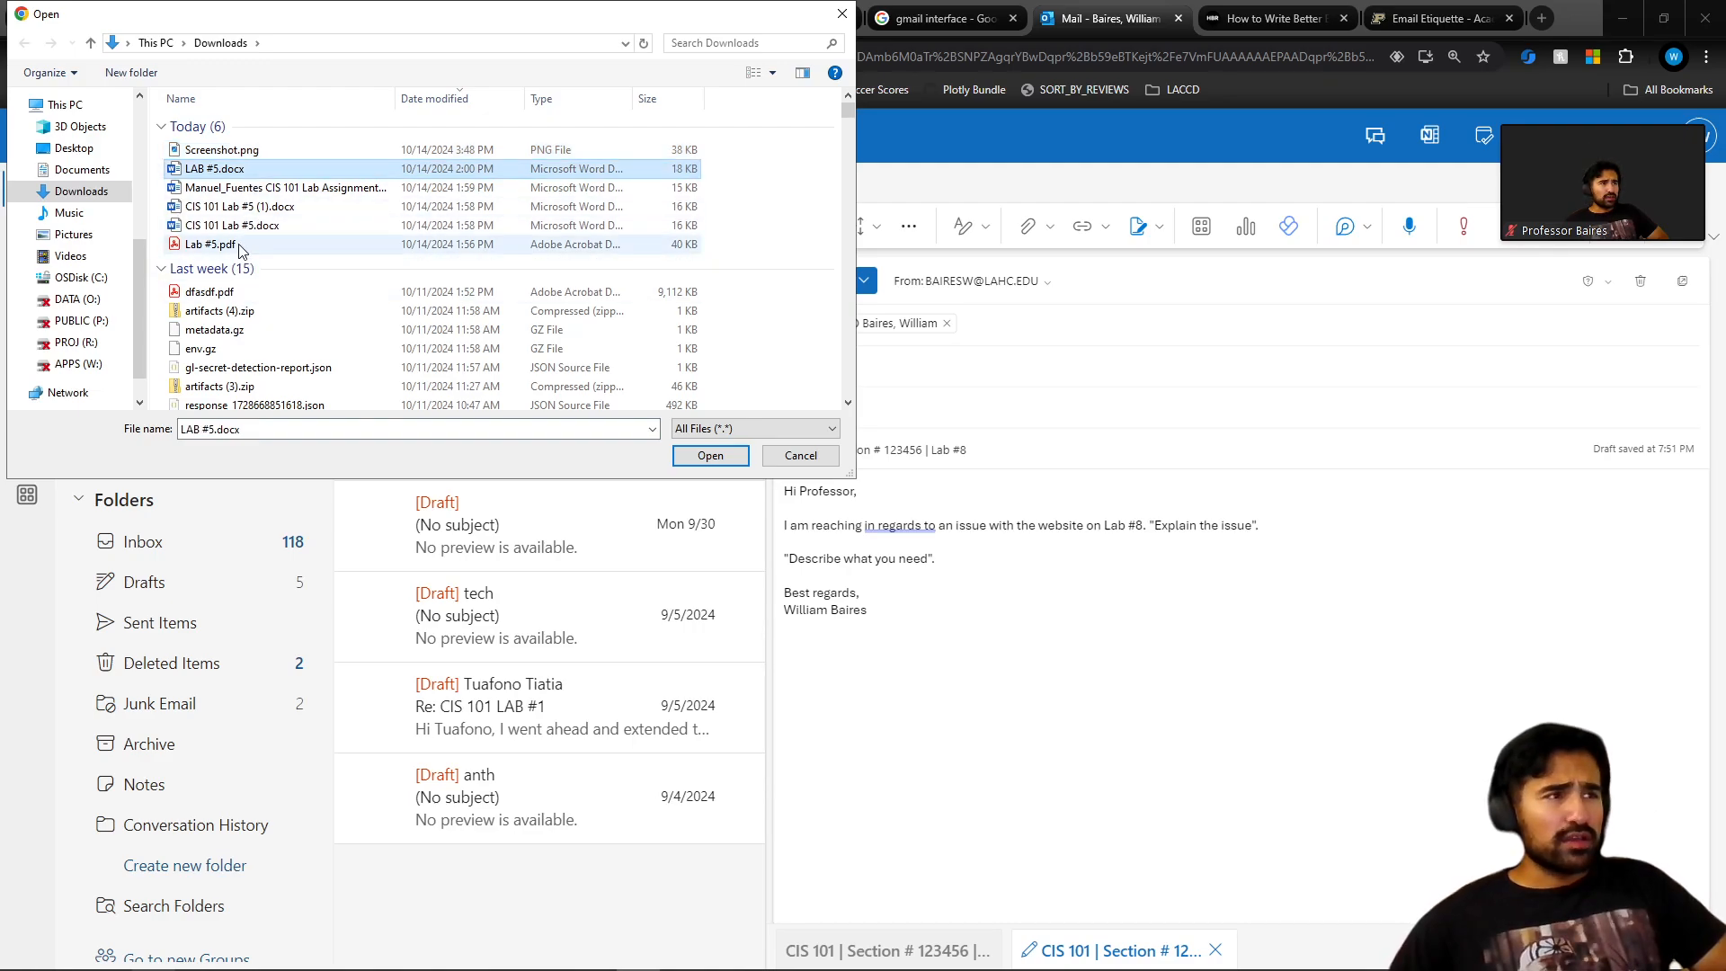
{"action": "left_click", "coordinate": [239, 293]}
{"action": "scroll", "coordinate": [182, 270], "scroll_direction": "down", "scroll_amount": 1}
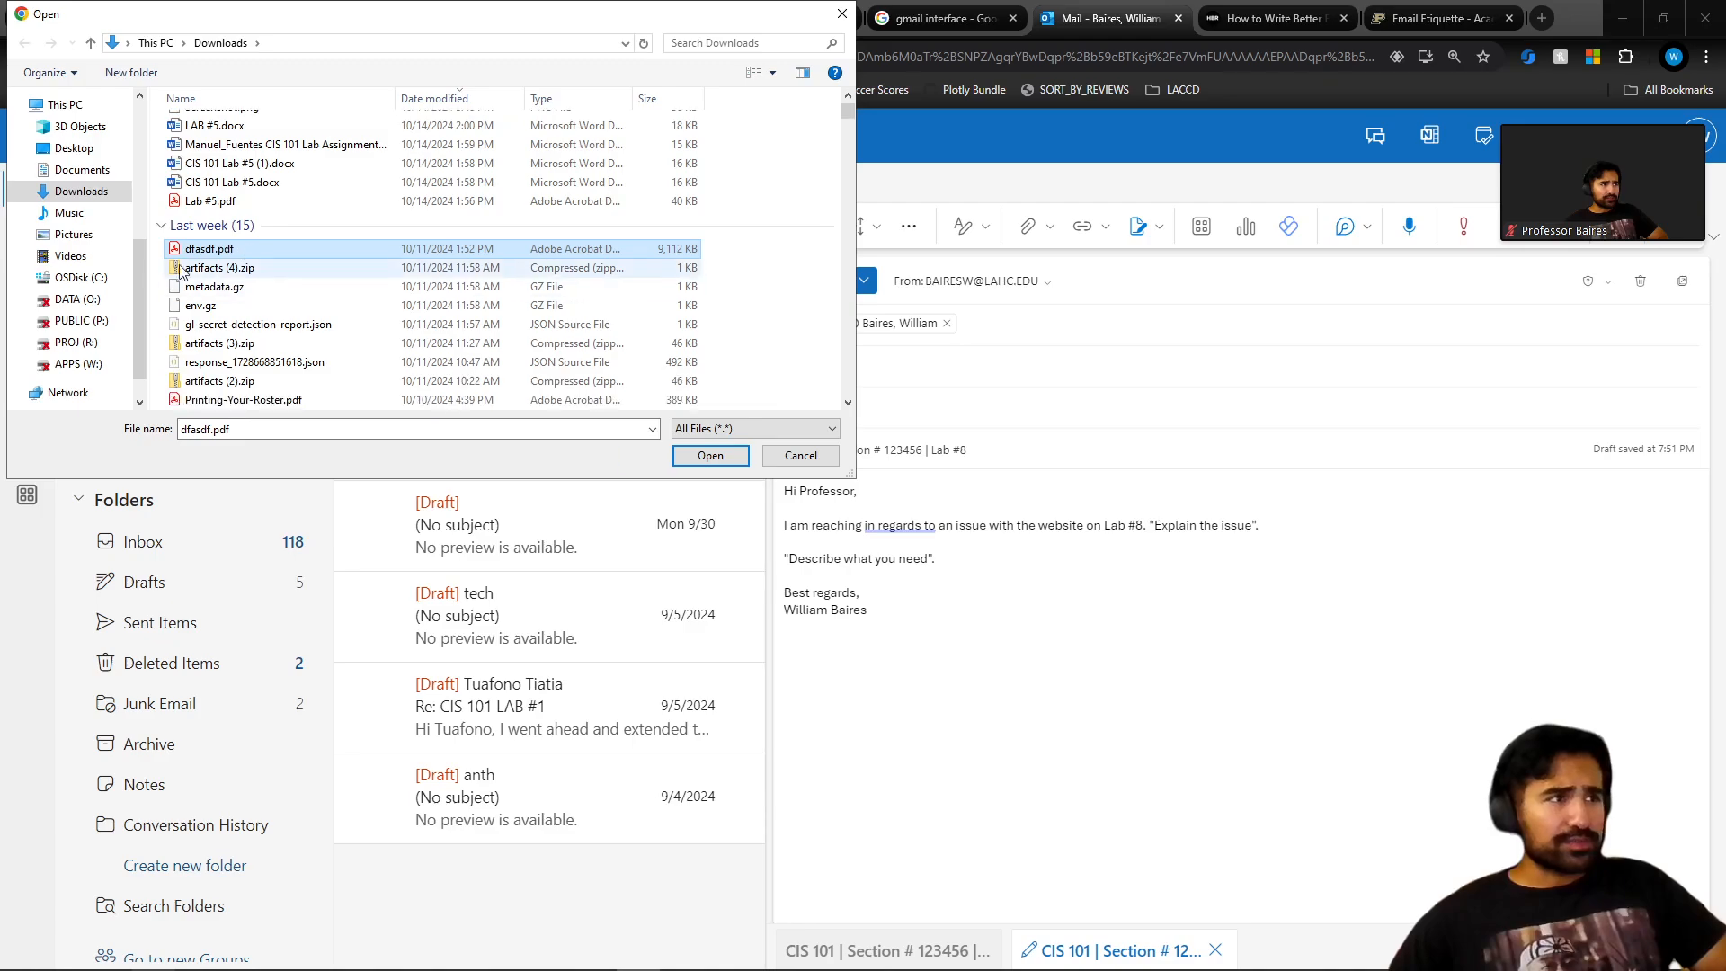
{"action": "left_click", "coordinate": [76, 235]}
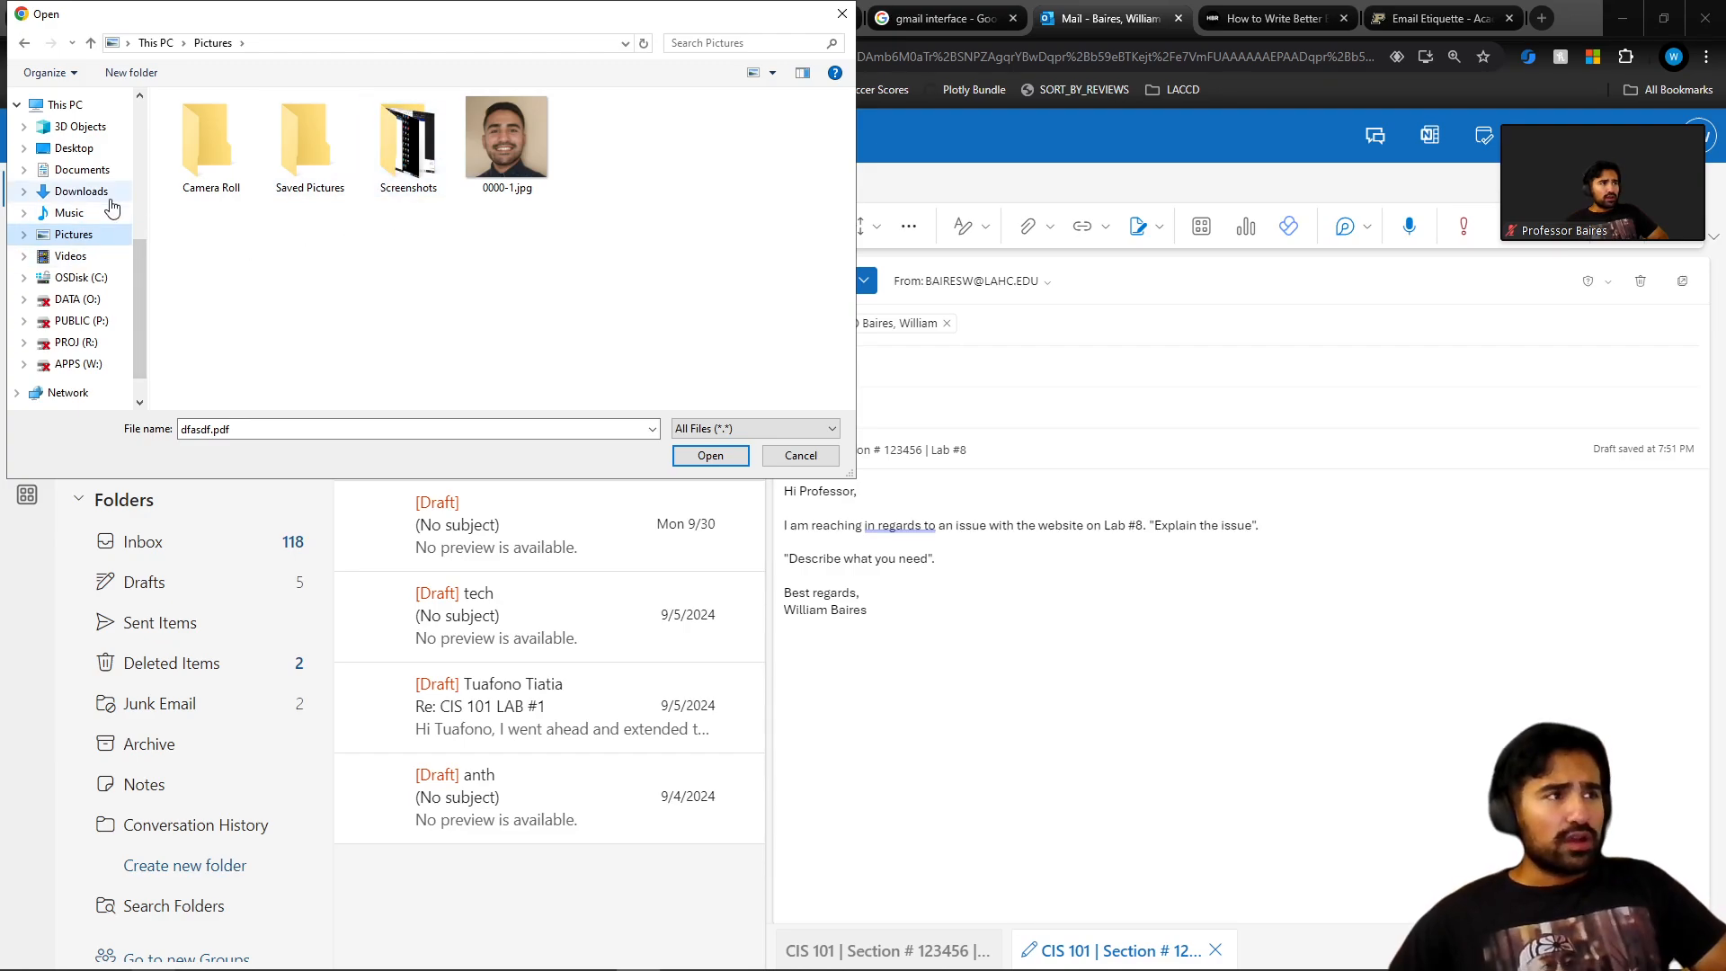
{"action": "left_click", "coordinate": [70, 256]}
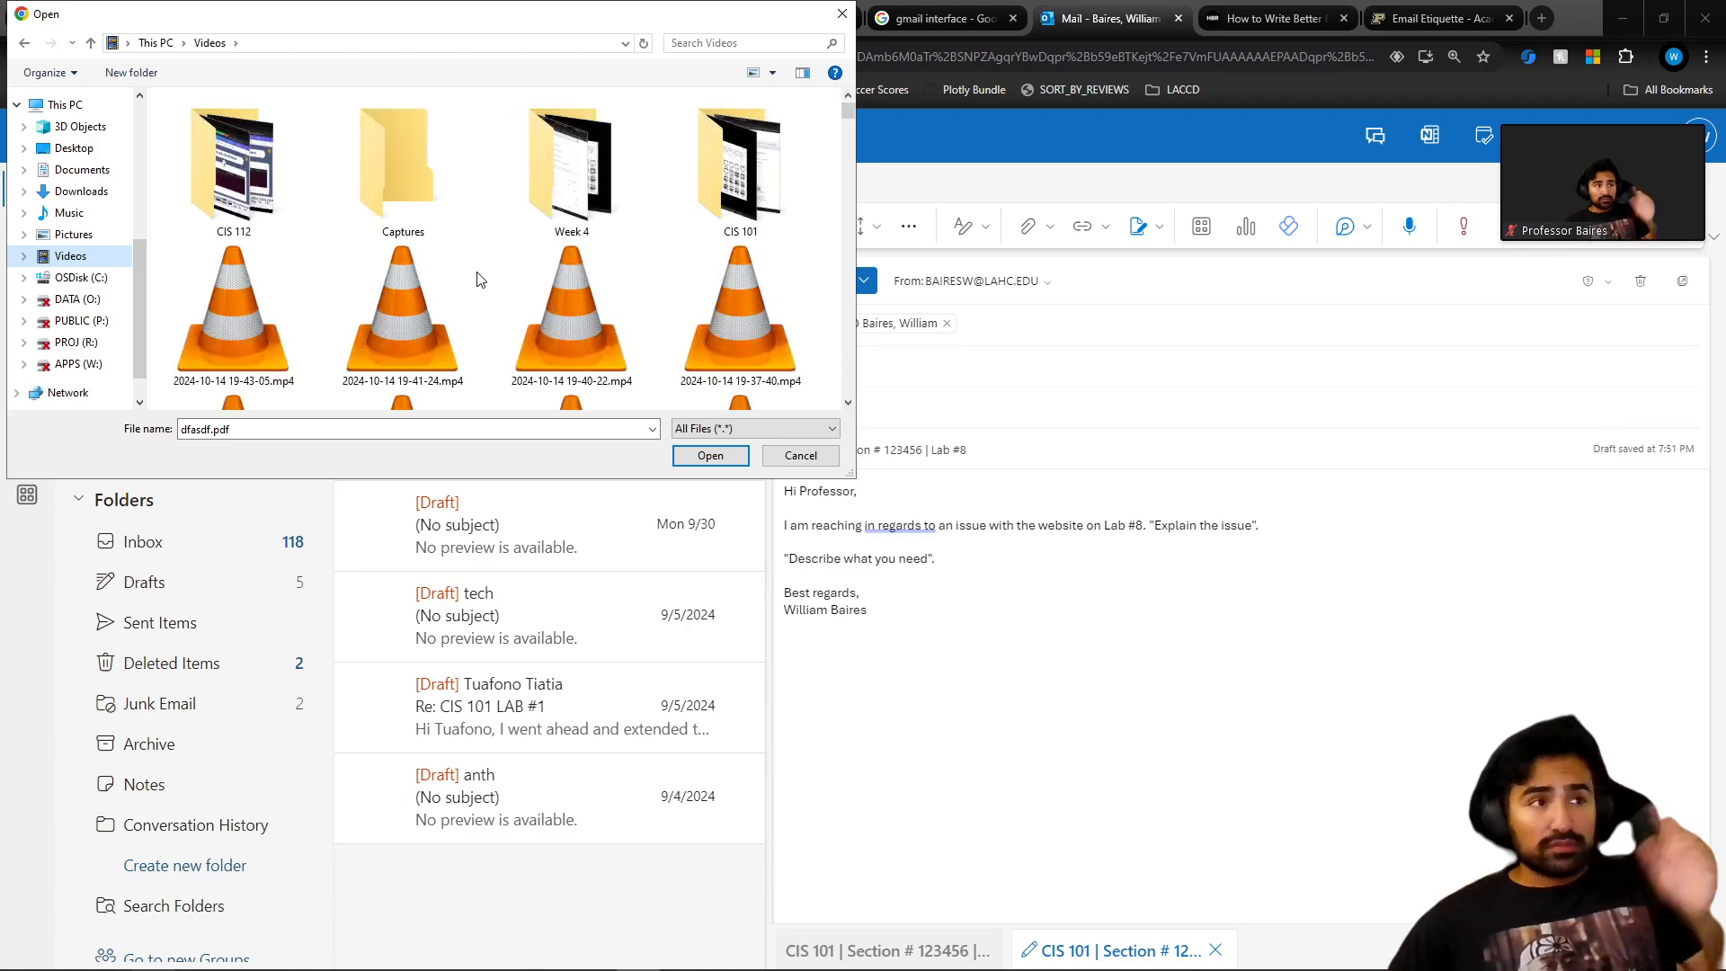
{"action": "scroll", "coordinate": [481, 277], "scroll_direction": "down", "scroll_amount": 3}
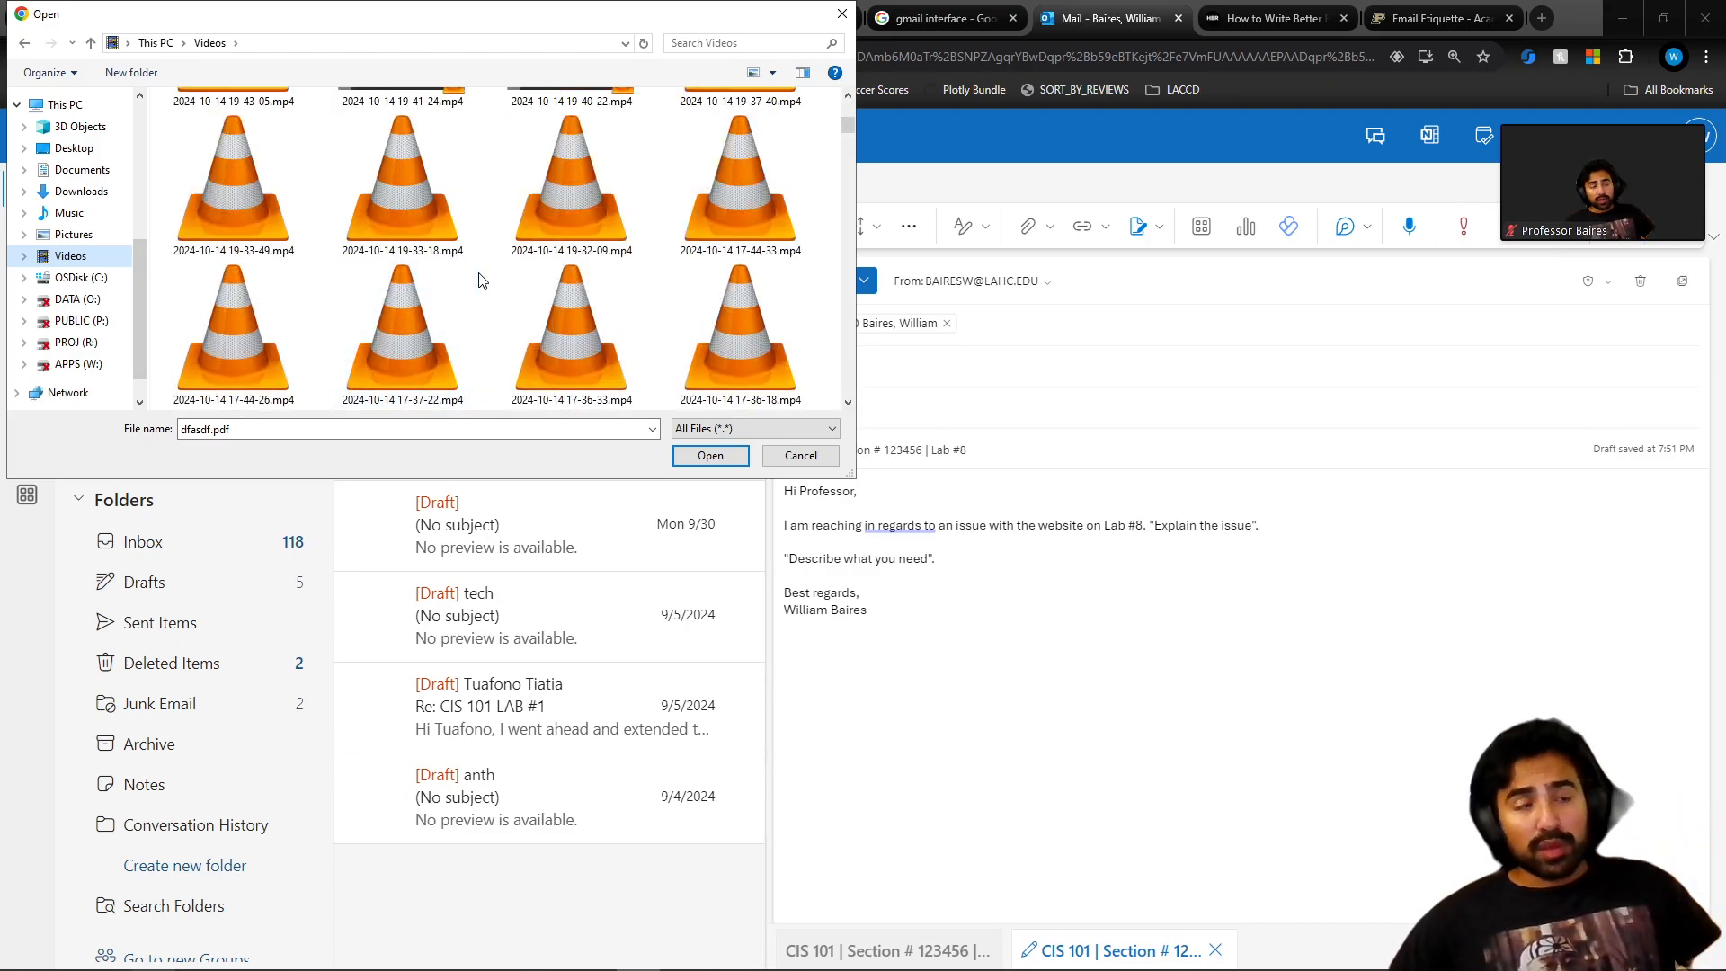
{"action": "scroll", "coordinate": [477, 283], "scroll_direction": "up", "scroll_amount": 2}
{"action": "scroll", "coordinate": [474, 298], "scroll_direction": "up", "scroll_amount": 2}
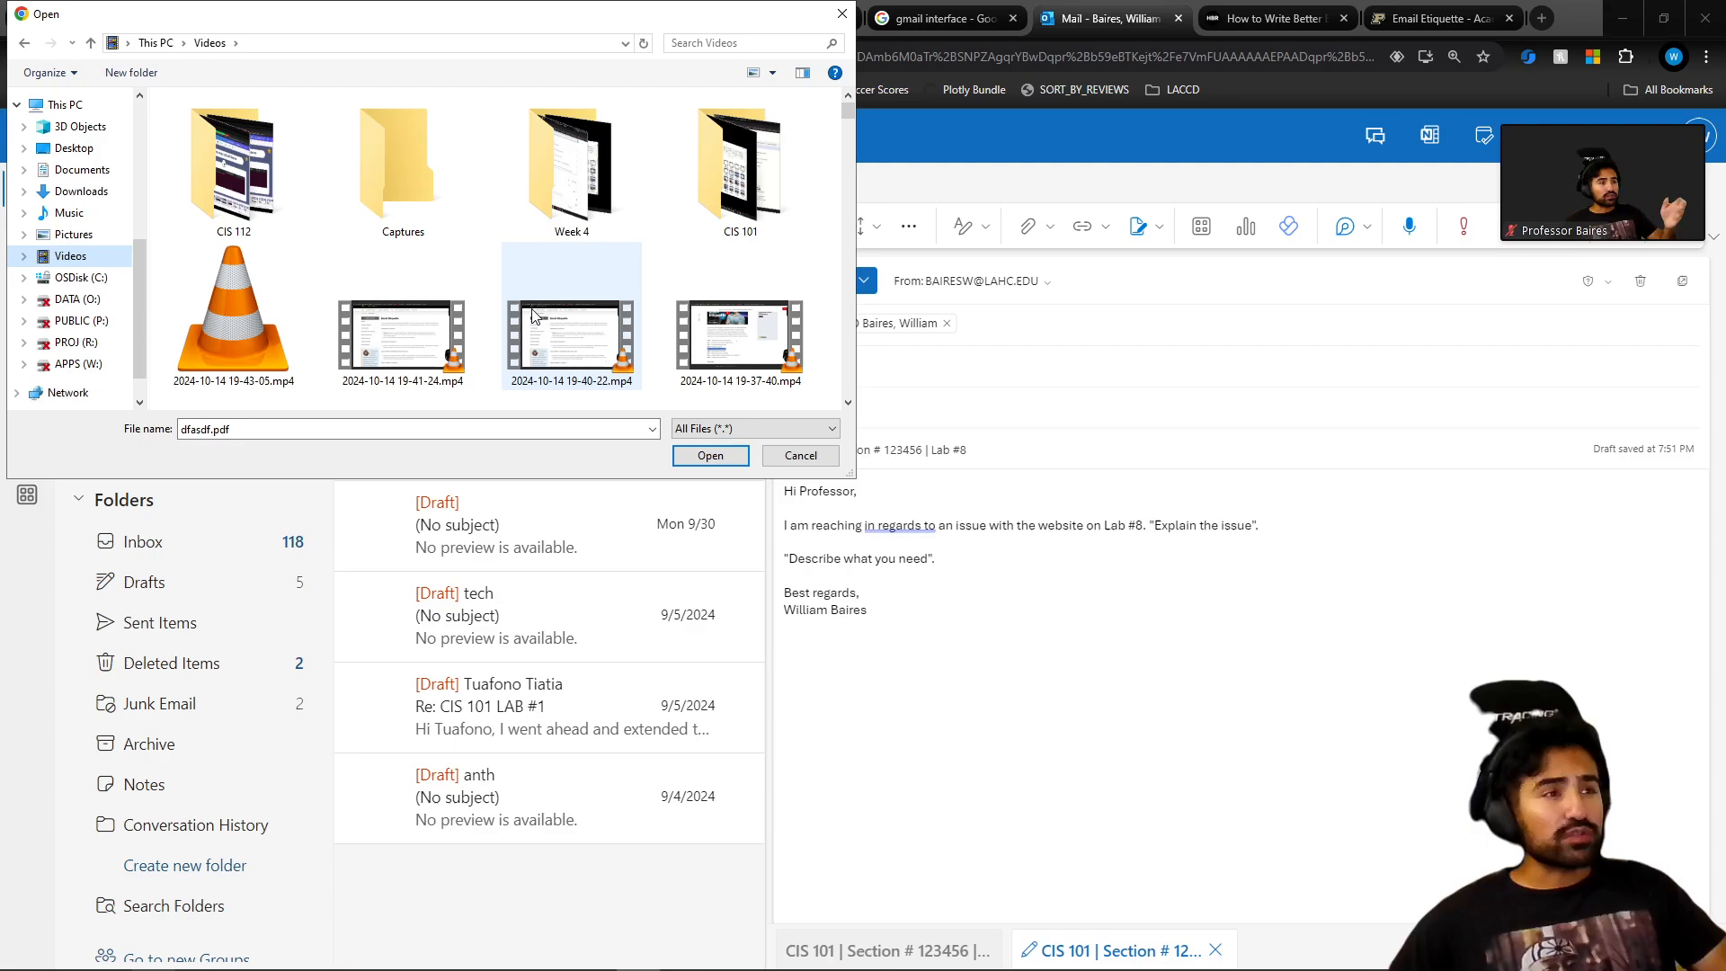
{"action": "scroll", "coordinate": [532, 314], "scroll_direction": "down", "scroll_amount": 8}
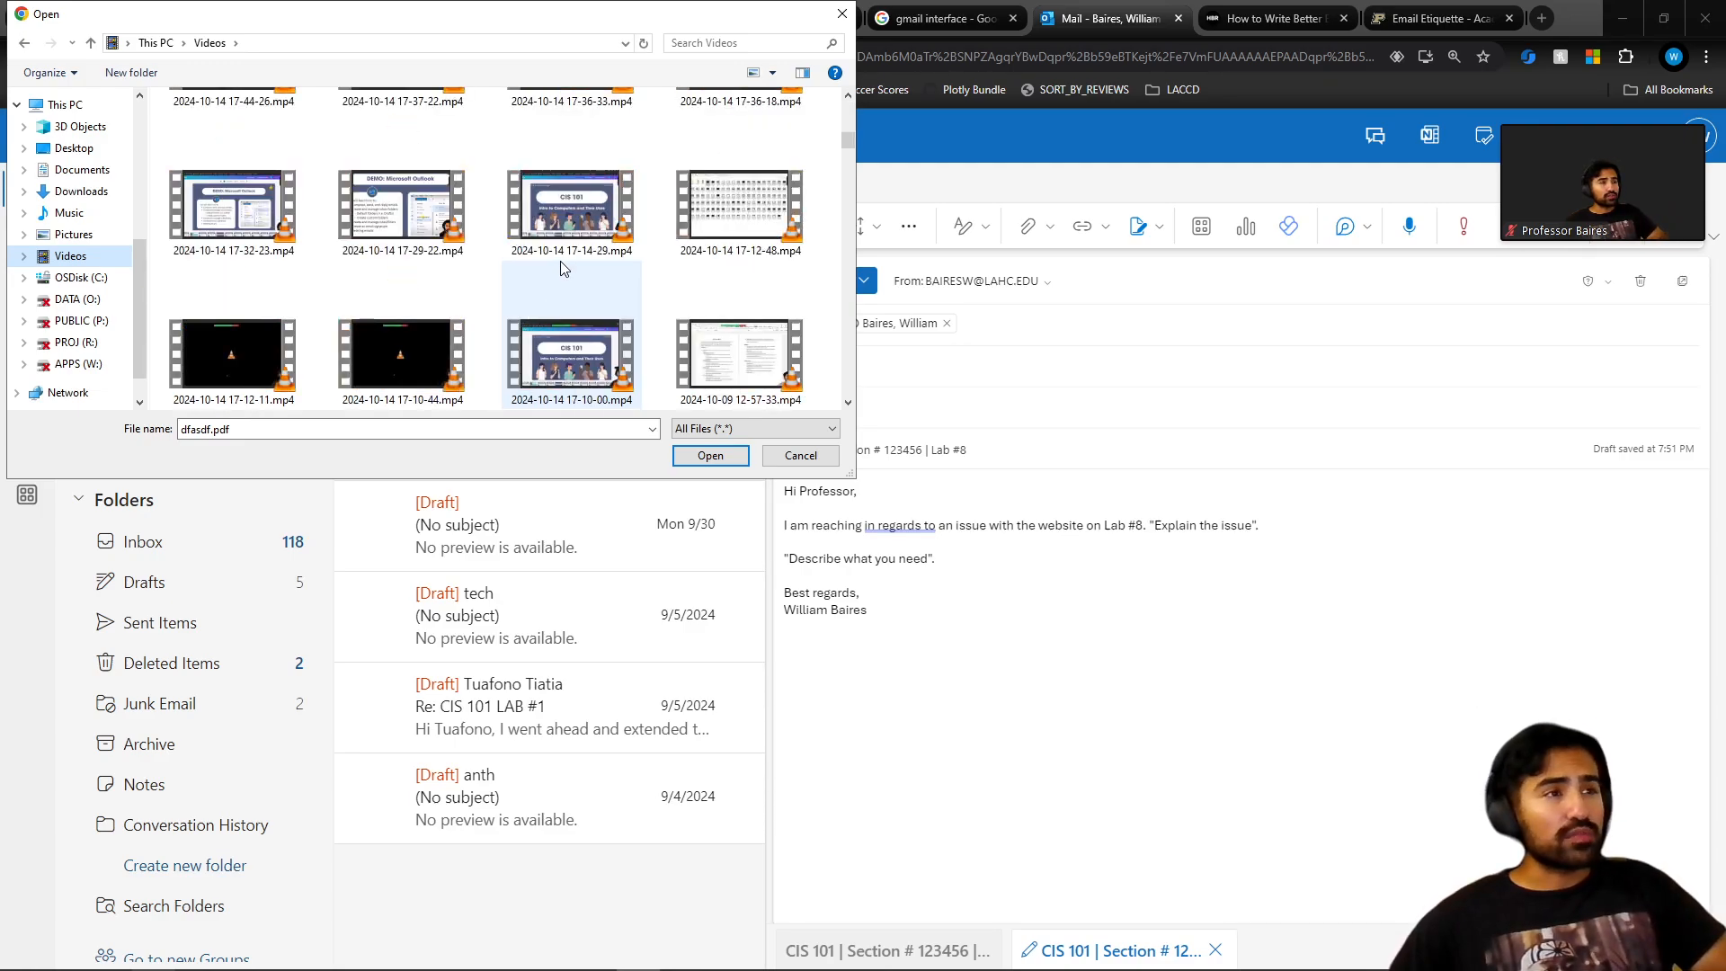
{"action": "left_click", "coordinate": [572, 216]}
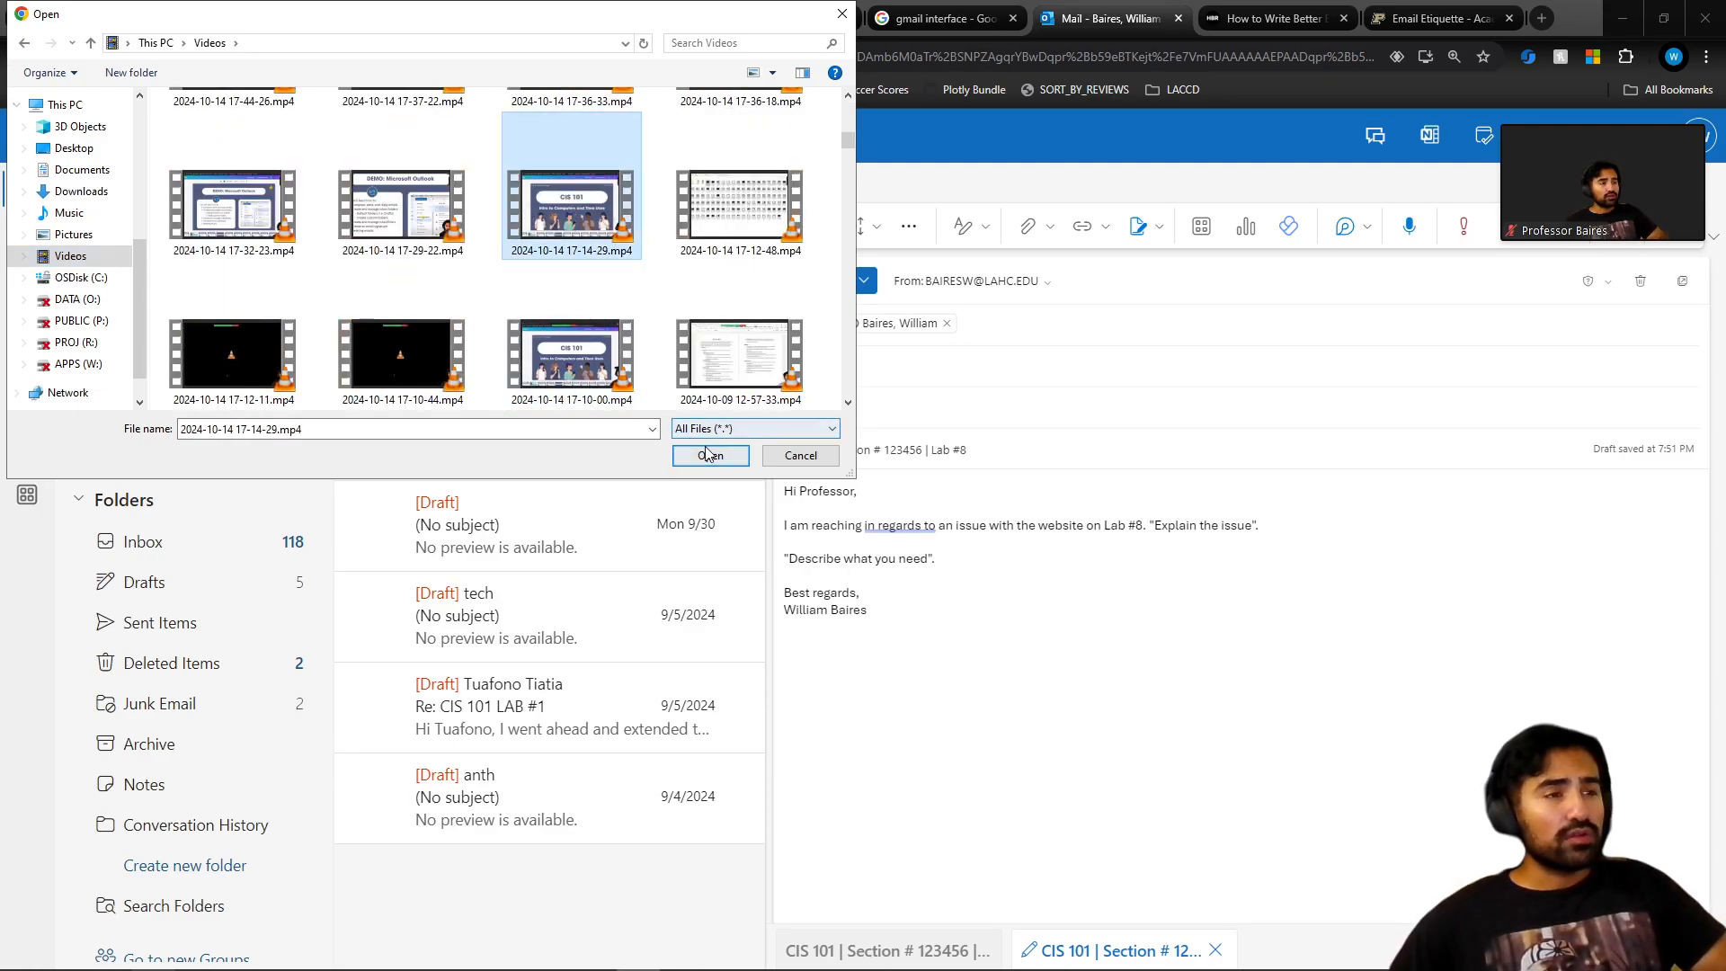
{"action": "left_click", "coordinate": [688, 450]}
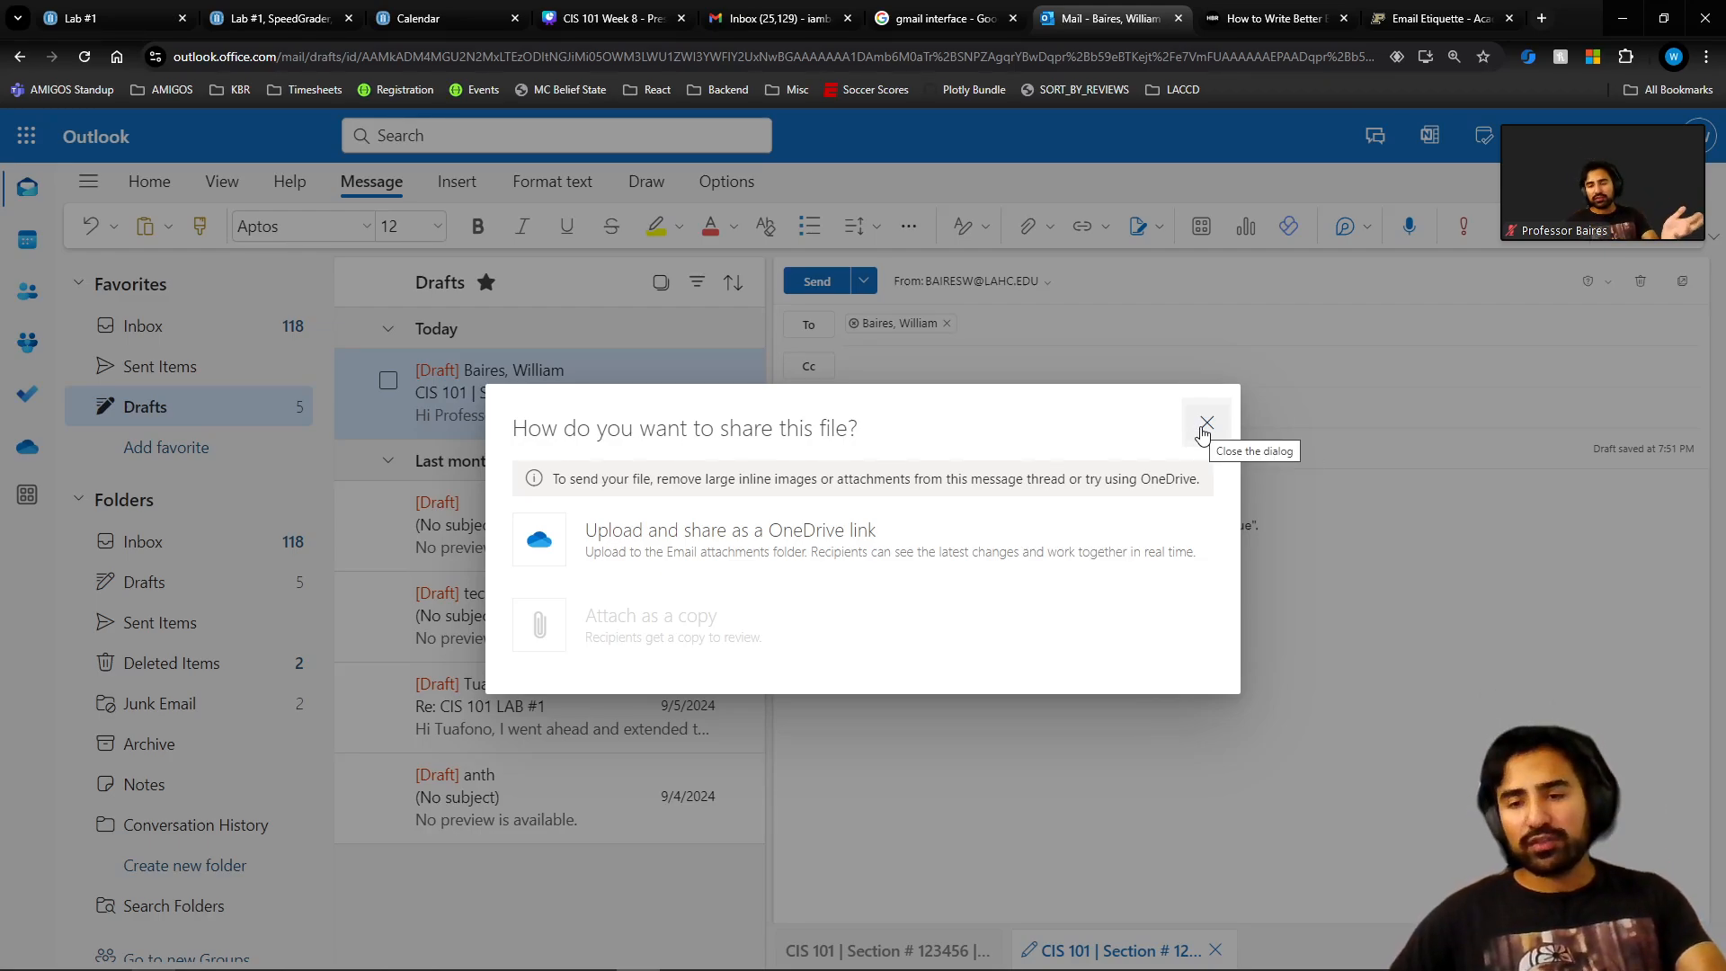
Dismiss the share prompt and attach CIS 112 Lab #2.docx from Documents instead.
{"action": "left_click", "coordinate": [1205, 426]}
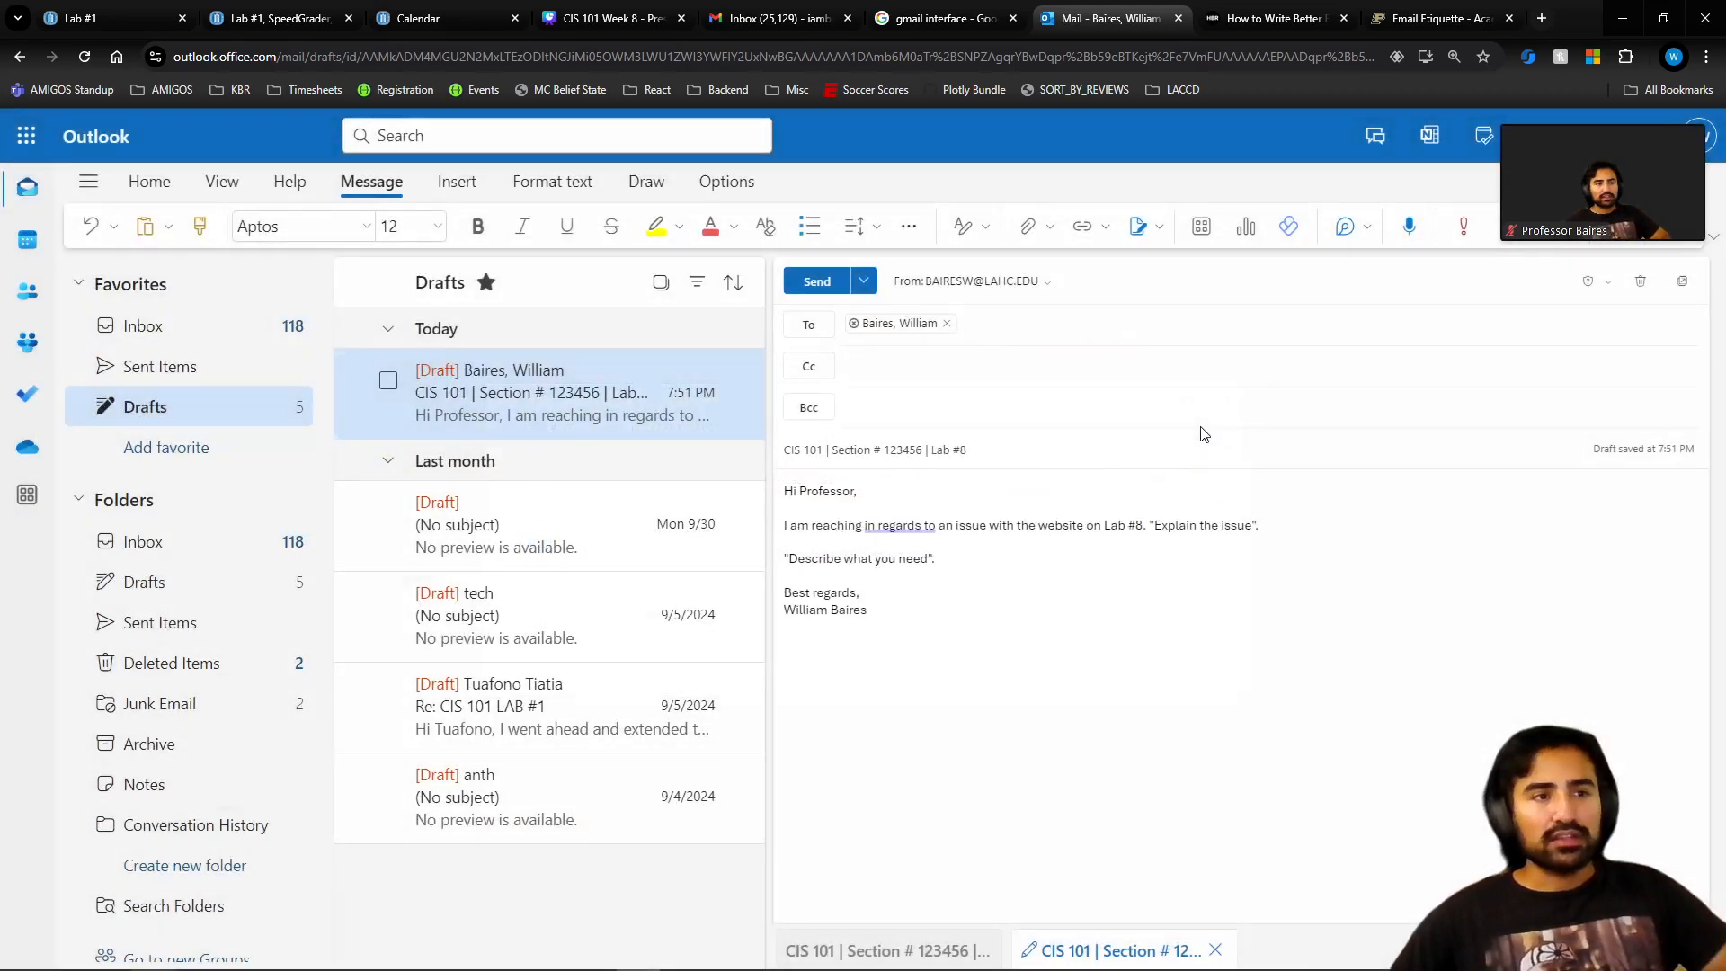
{"action": "left_click", "coordinate": [1022, 227]}
{"action": "left_click", "coordinate": [968, 278]}
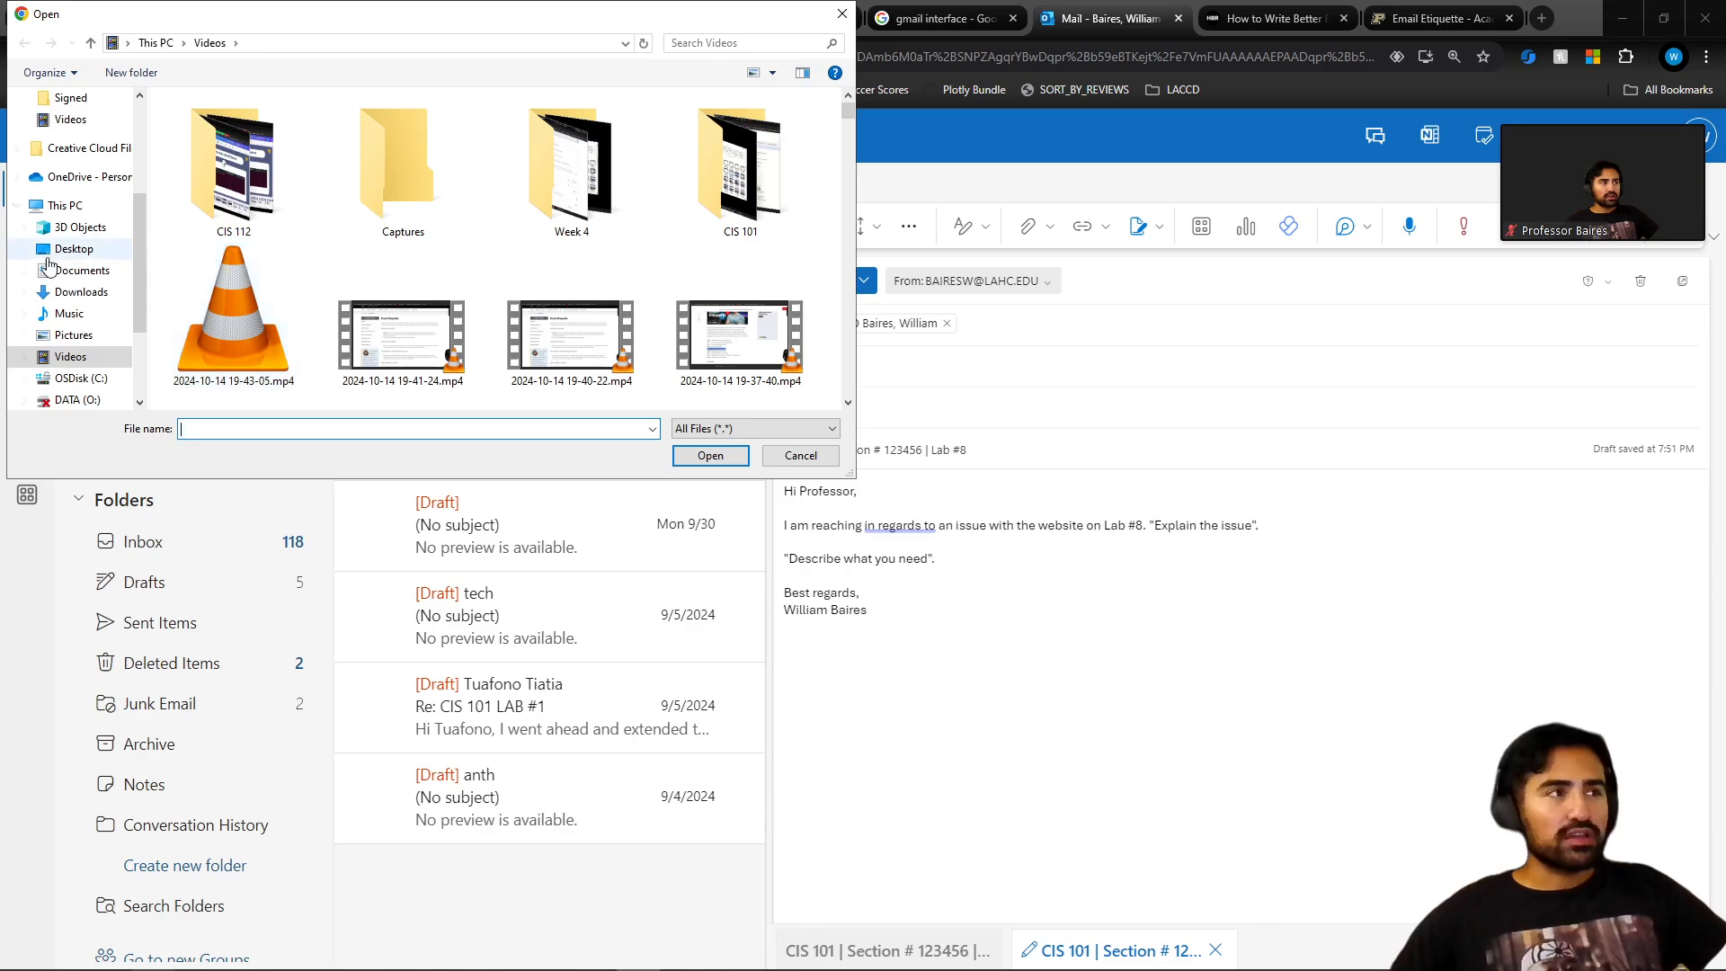
{"action": "left_click", "coordinate": [92, 272]}
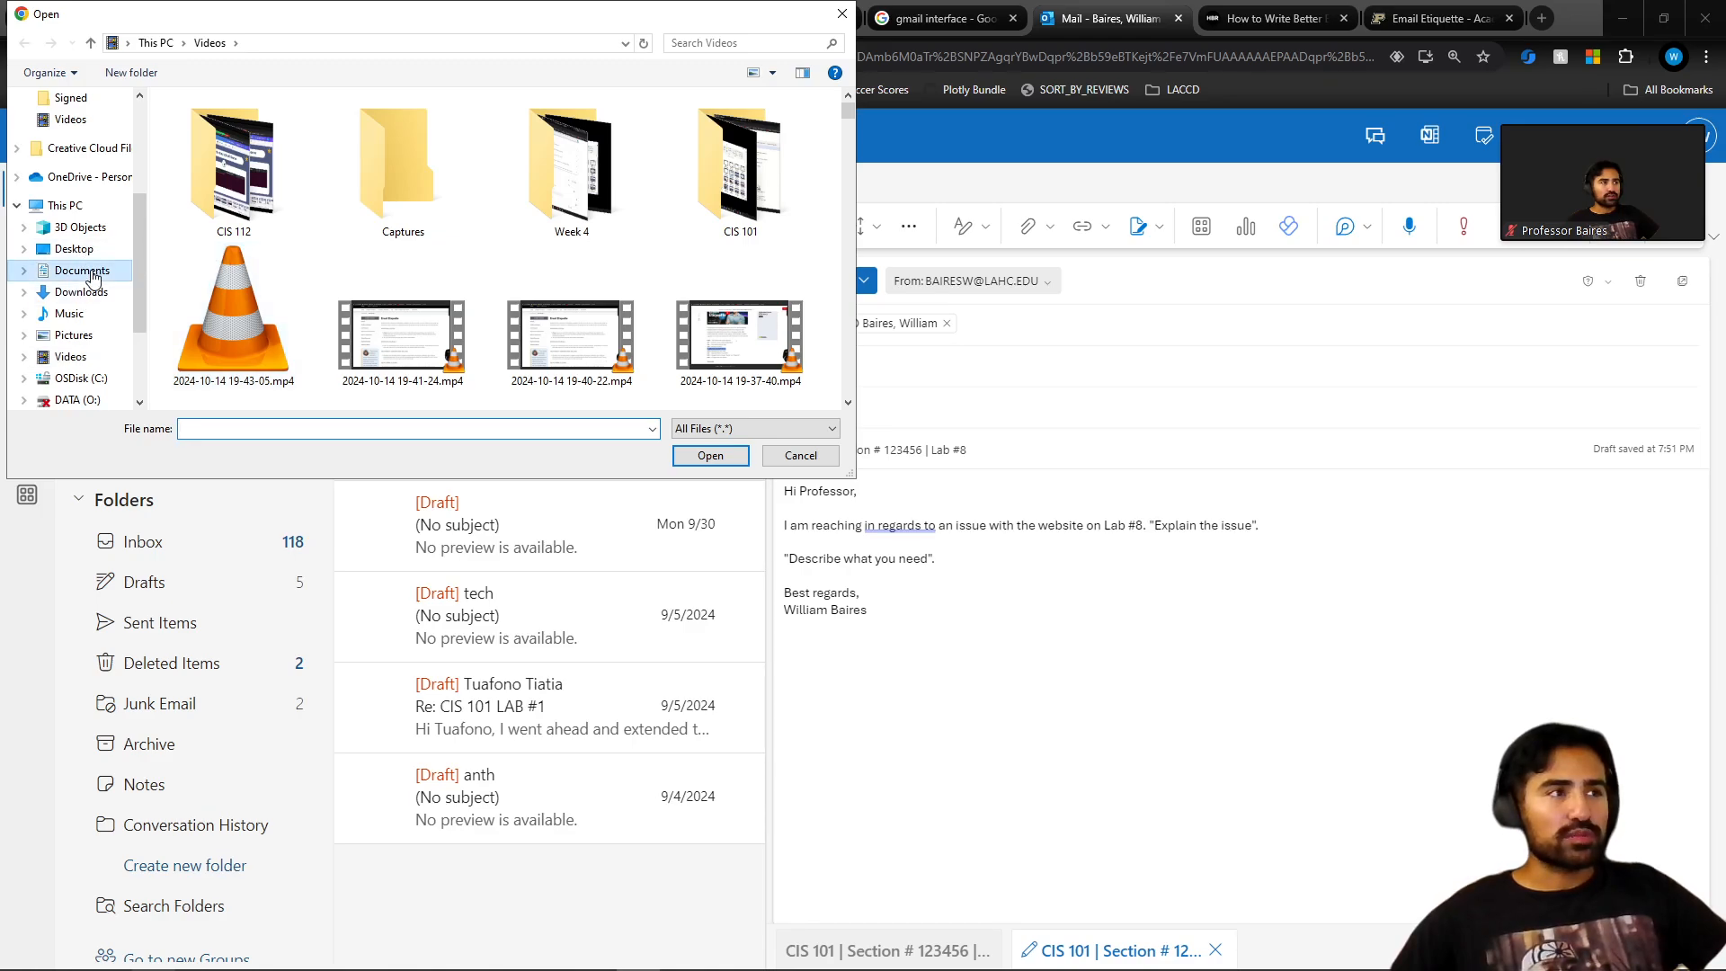
{"action": "scroll", "coordinate": [326, 332], "scroll_direction": "down", "scroll_amount": 5}
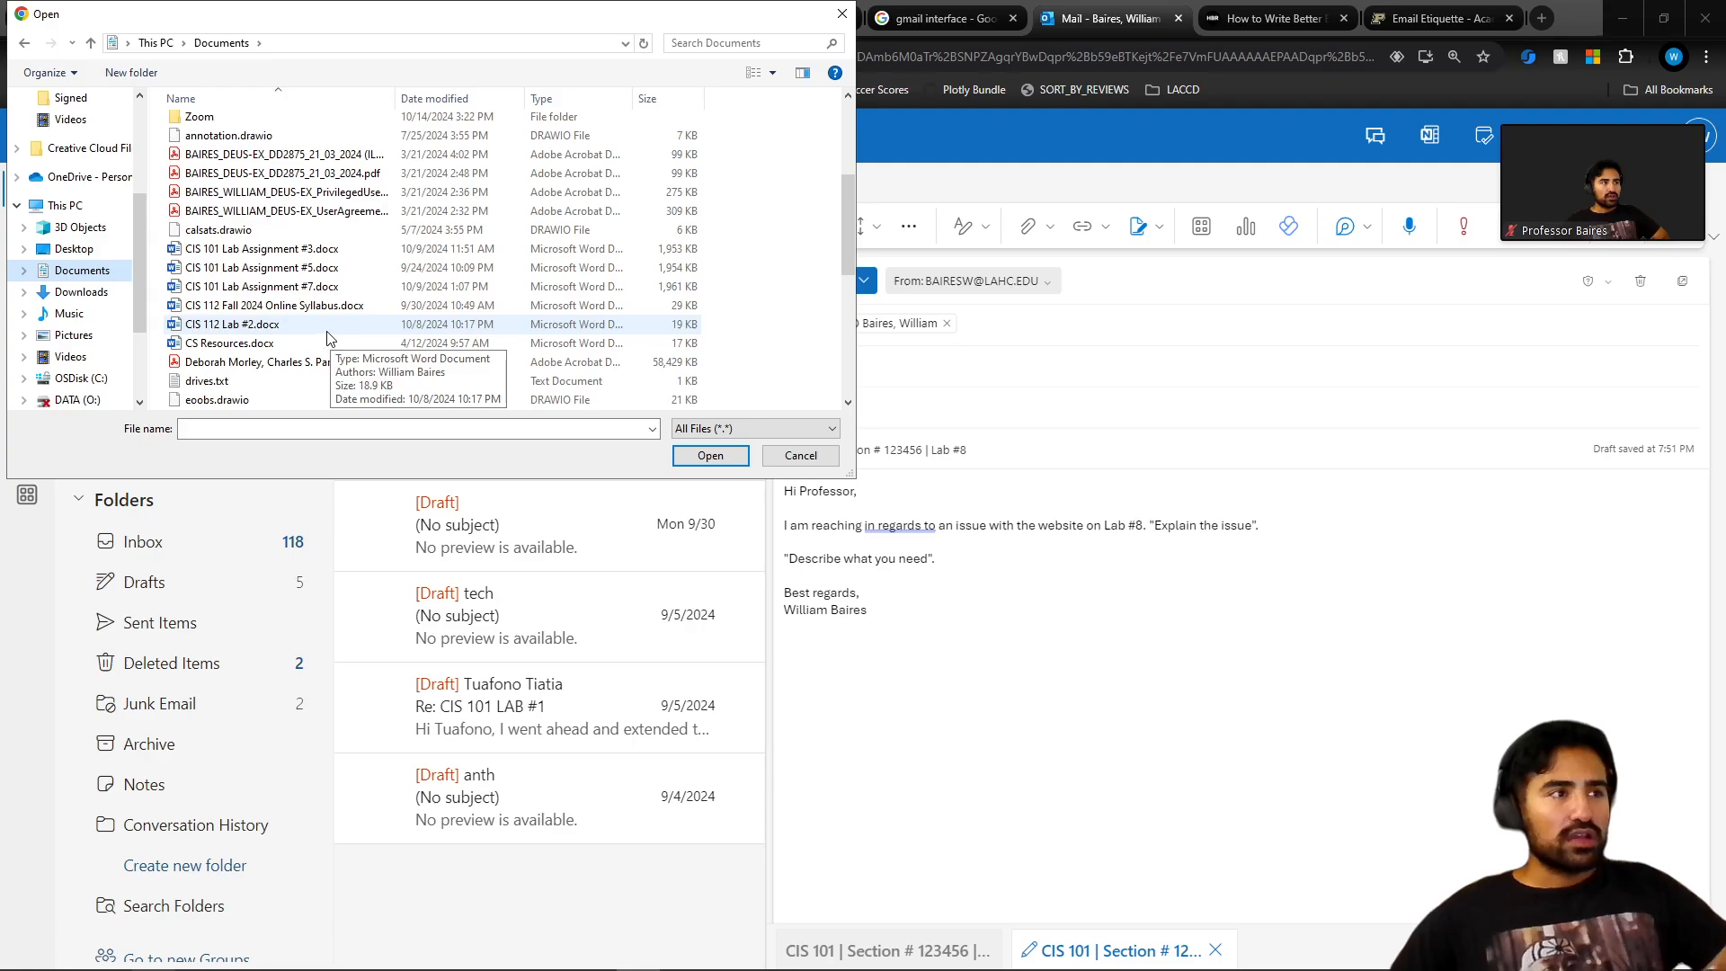
{"action": "left_click", "coordinate": [324, 324]}
{"action": "left_click", "coordinate": [710, 456]}
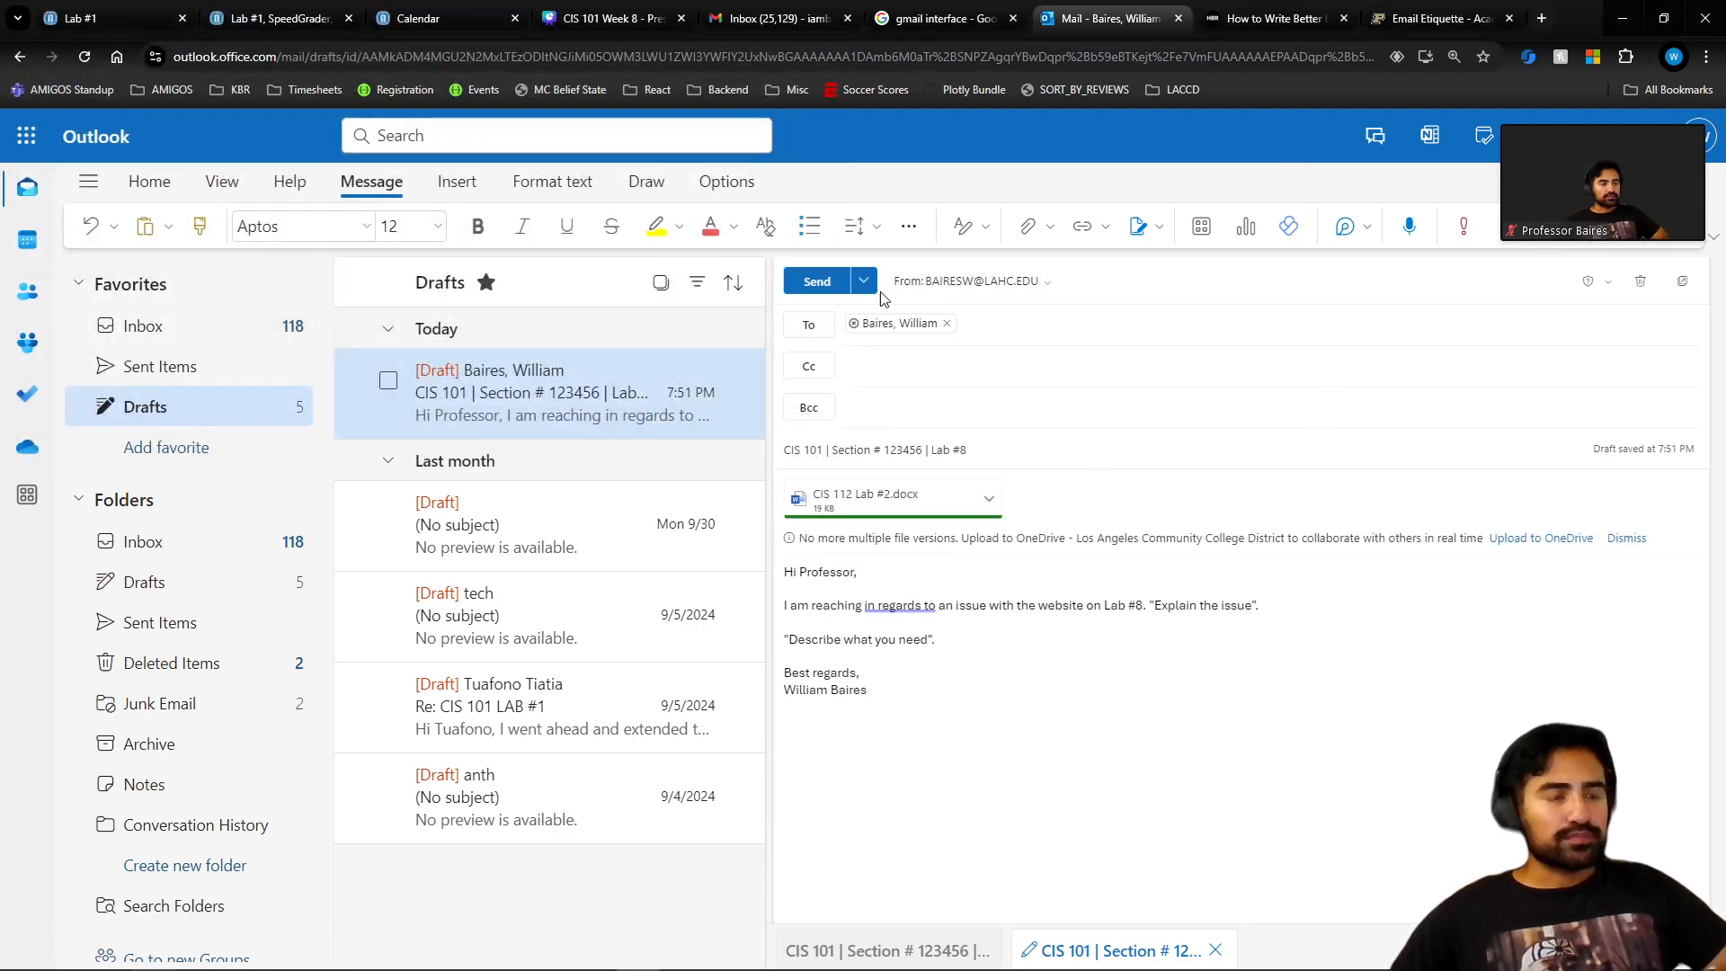
Send the Lab #8 email and open it in Sent Items.
{"action": "left_click", "coordinate": [817, 282]}
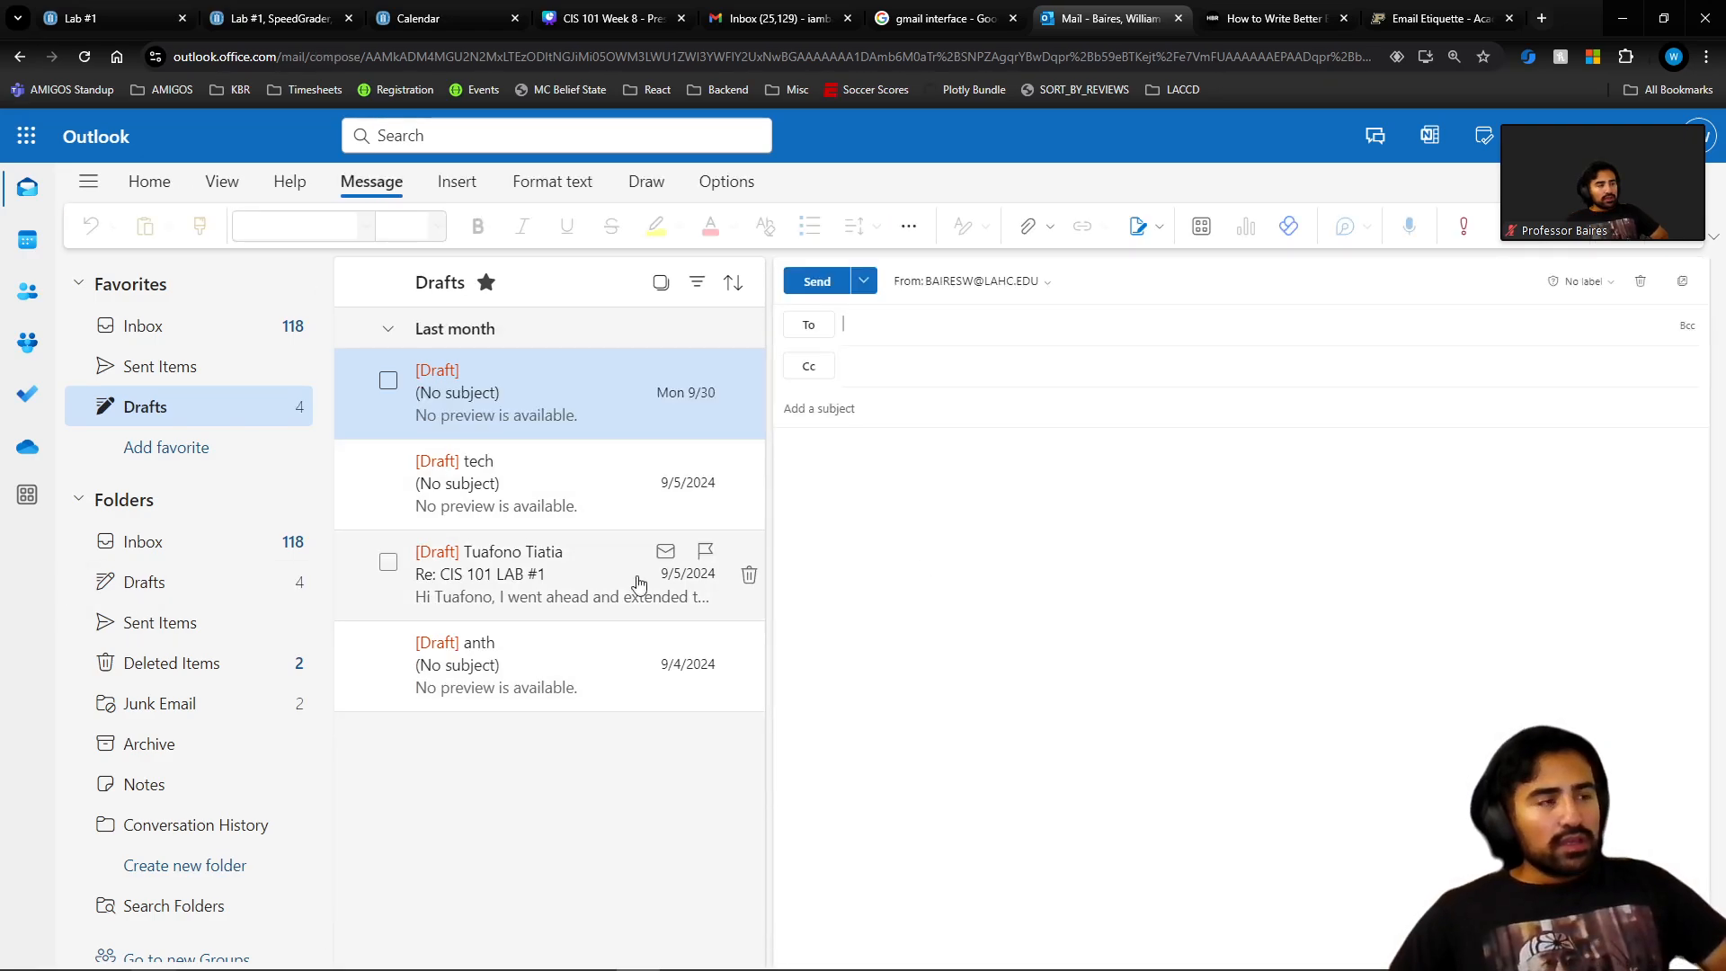
{"action": "left_click", "coordinate": [189, 369]}
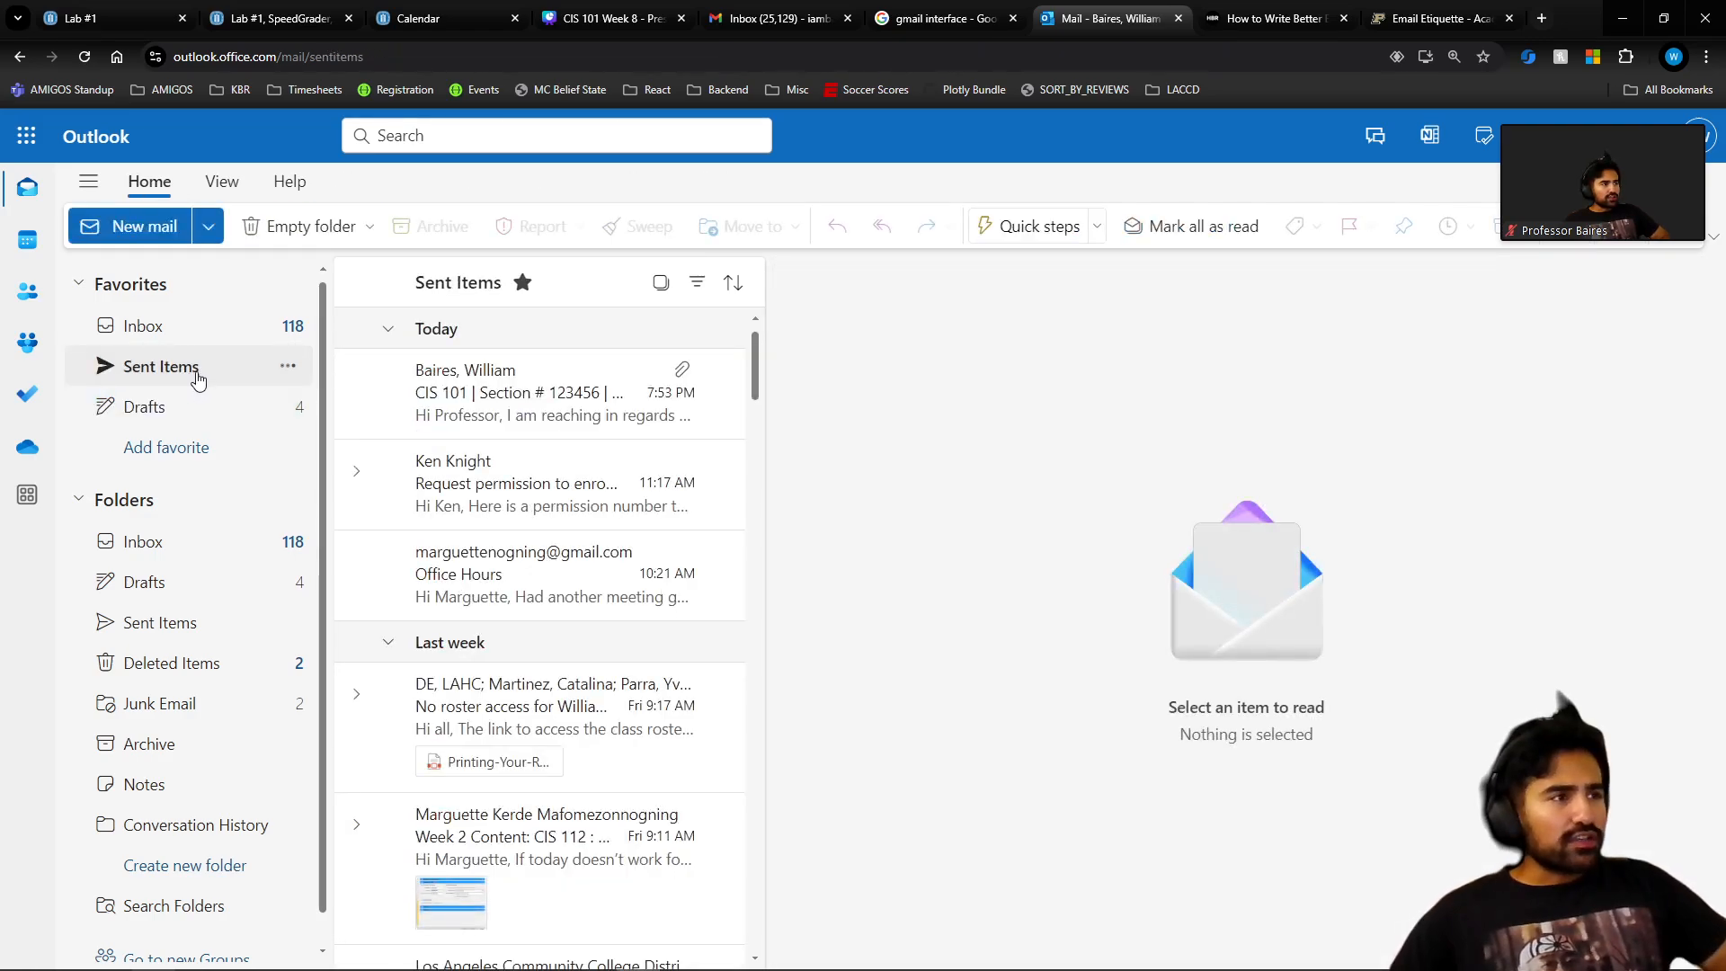
{"action": "left_click", "coordinate": [550, 405]}
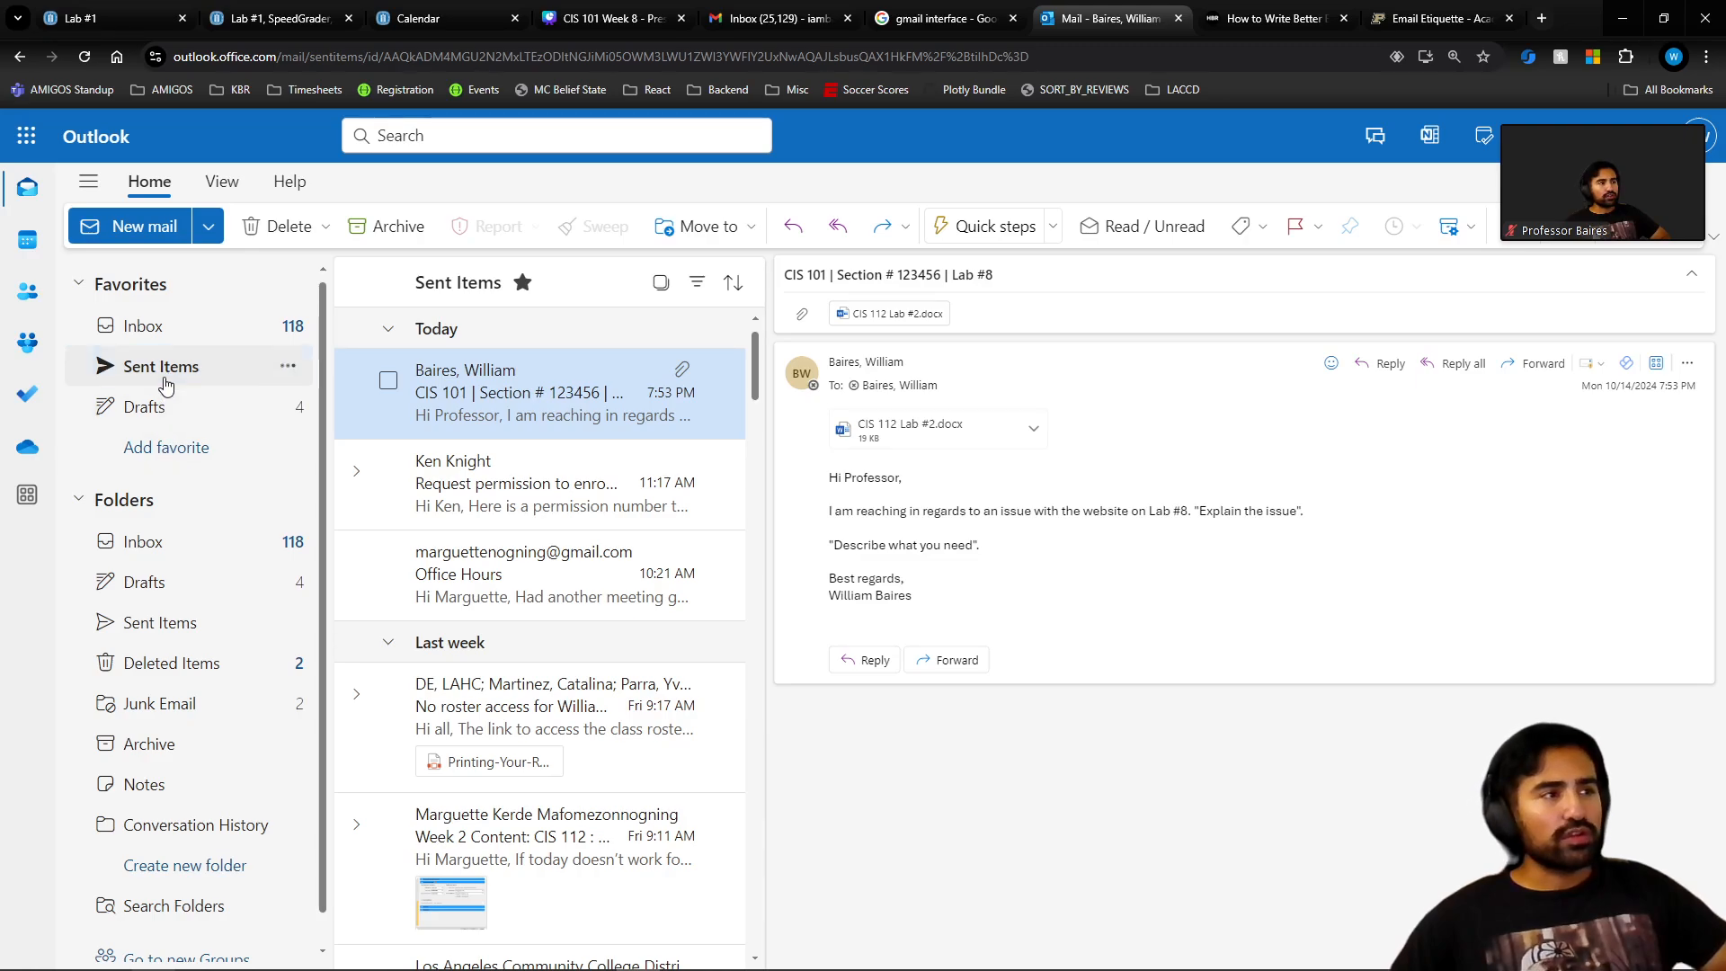
Confirm the draft left Drafts, glance at the CIS 101 Week 8 slides, and return to Outlook.
{"action": "left_click", "coordinate": [152, 418]}
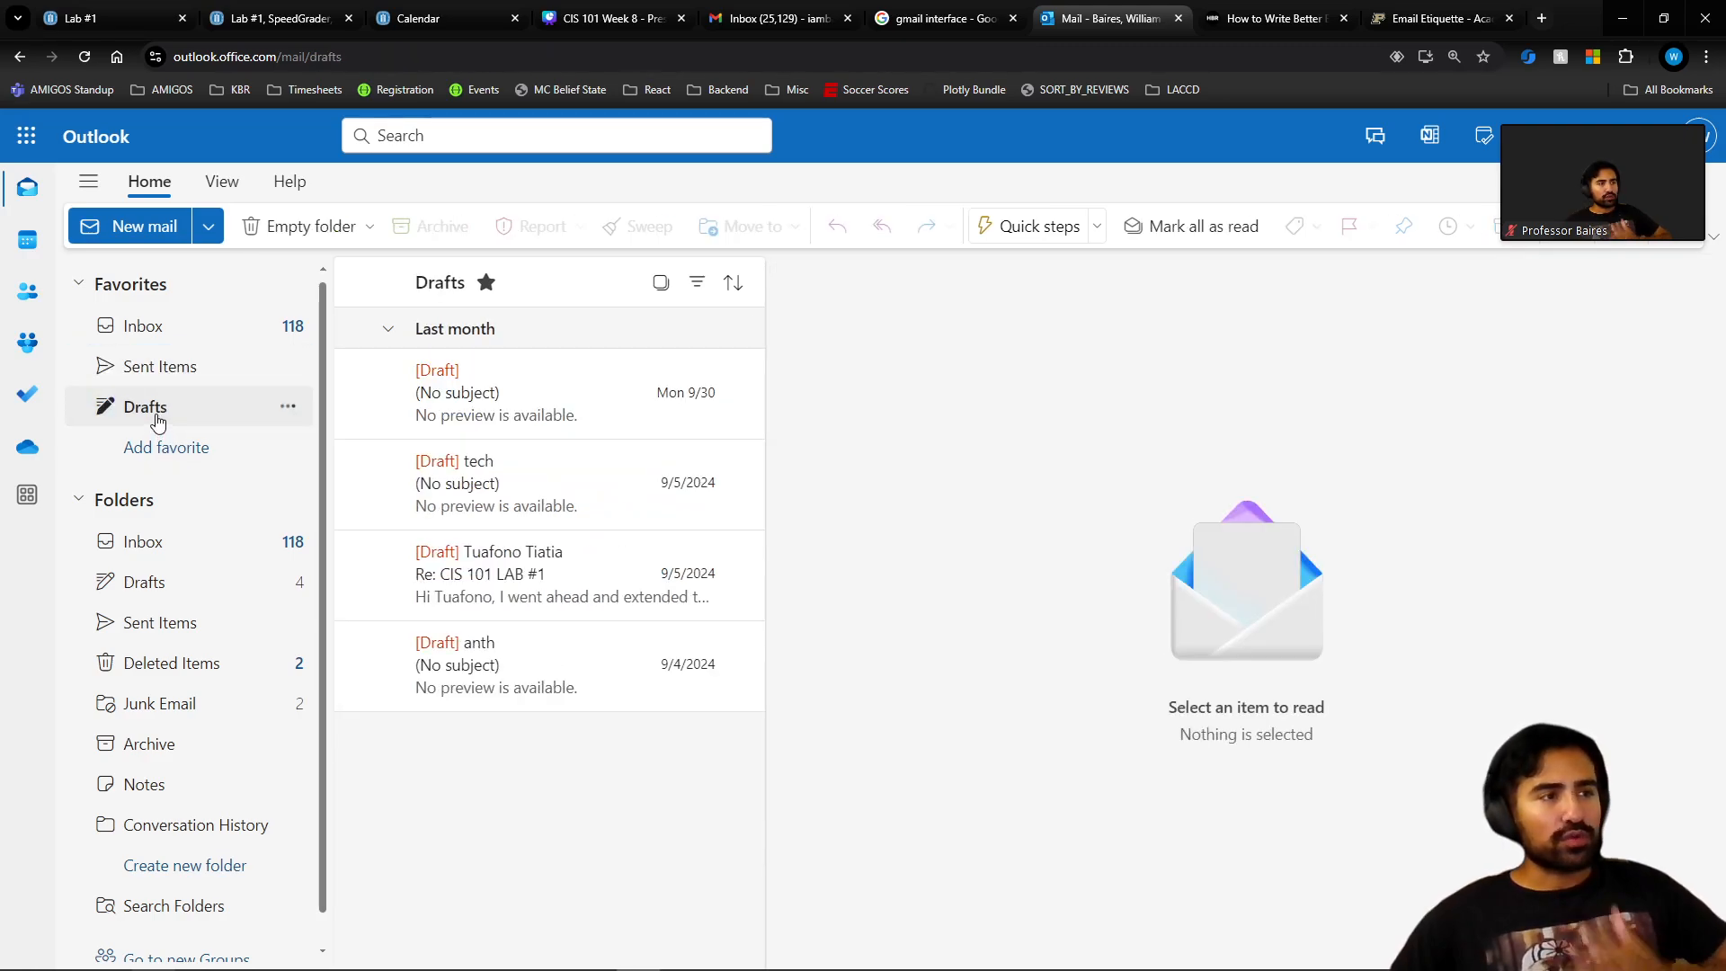
{"action": "left_click", "coordinate": [175, 370]}
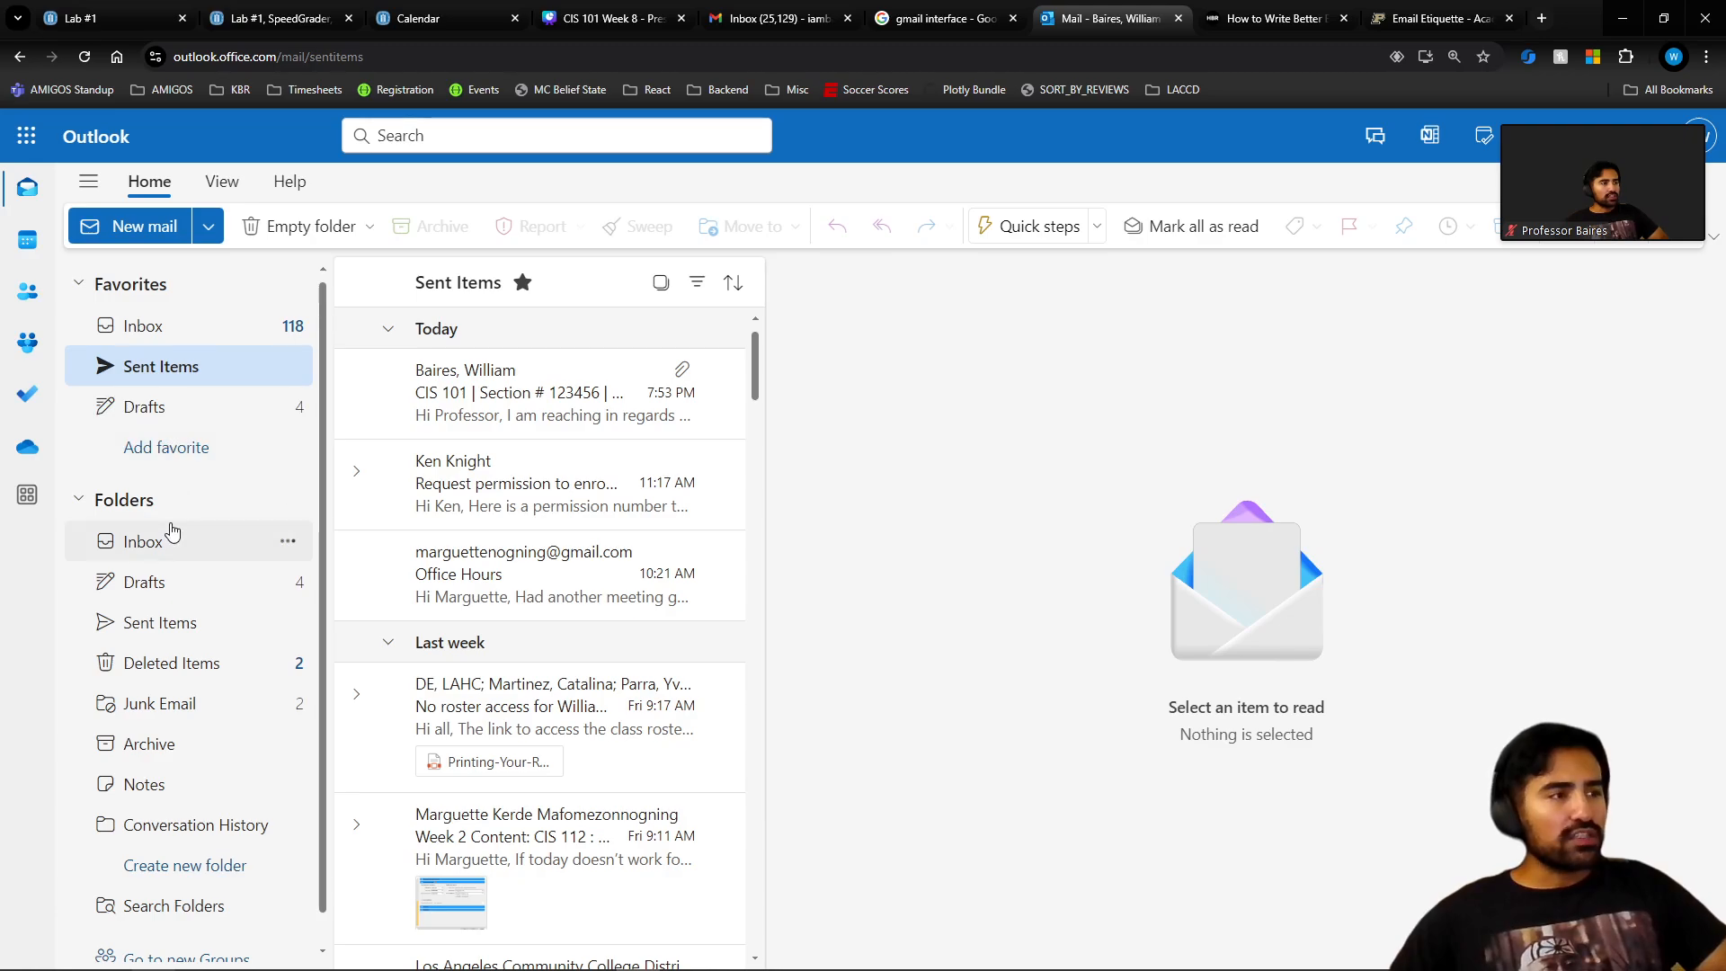
{"action": "left_click", "coordinate": [611, 18]}
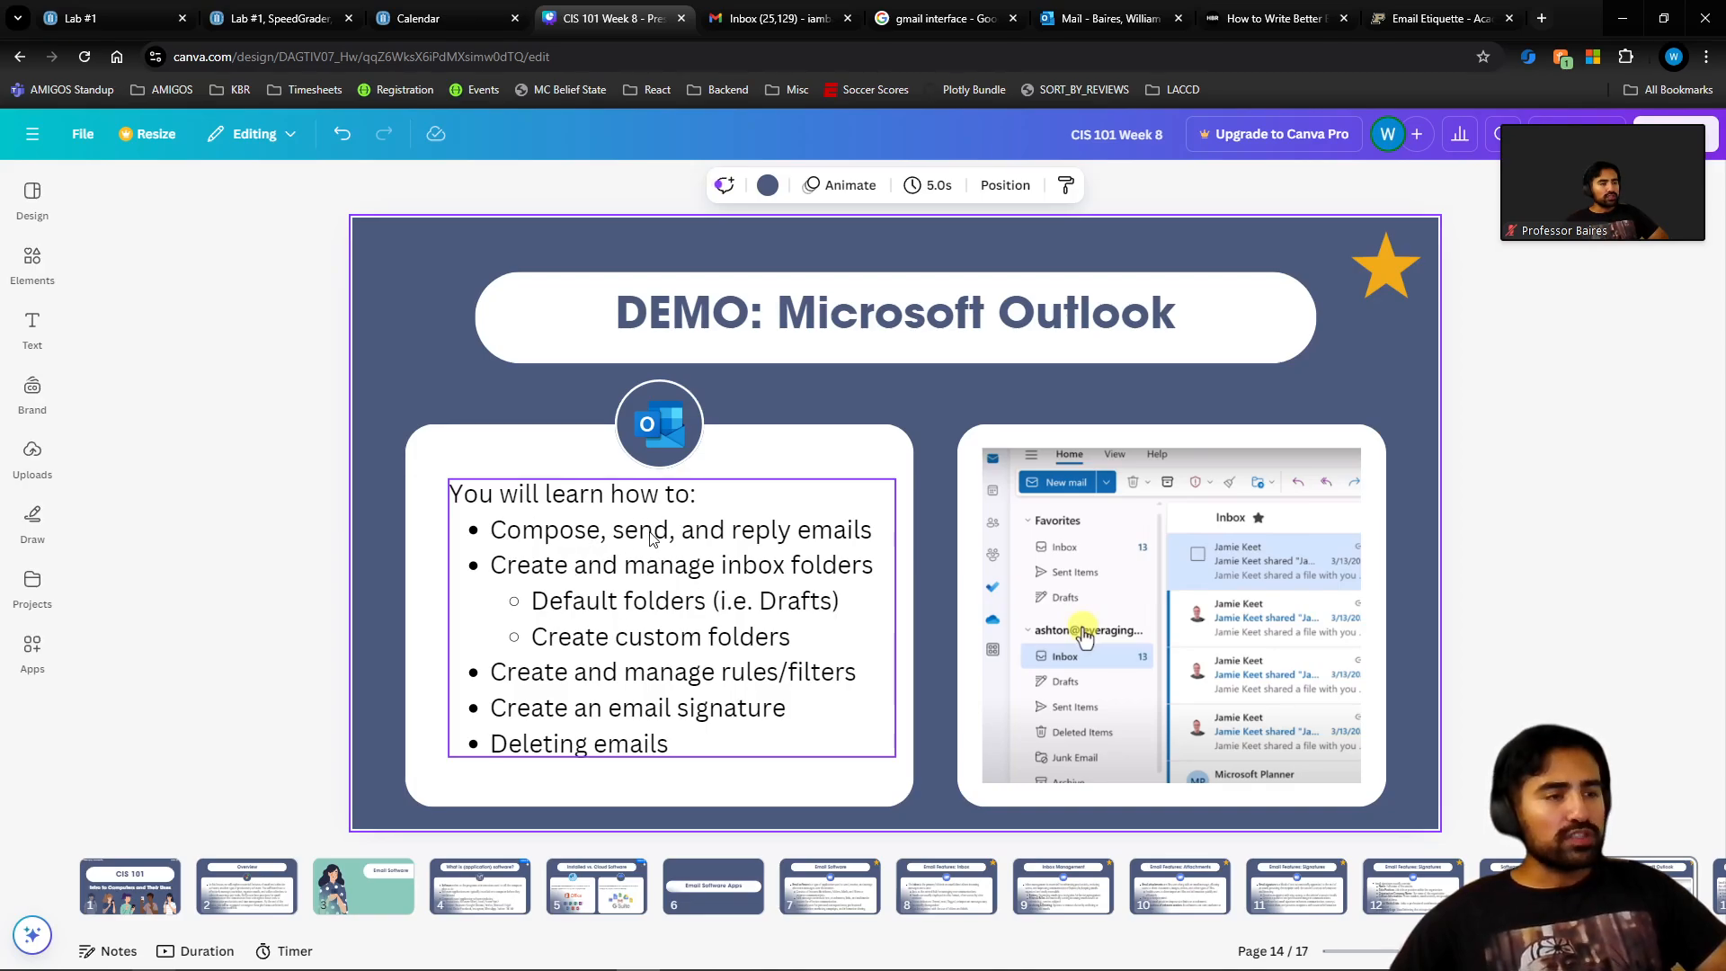
{"action": "left_click", "coordinate": [1131, 7]}
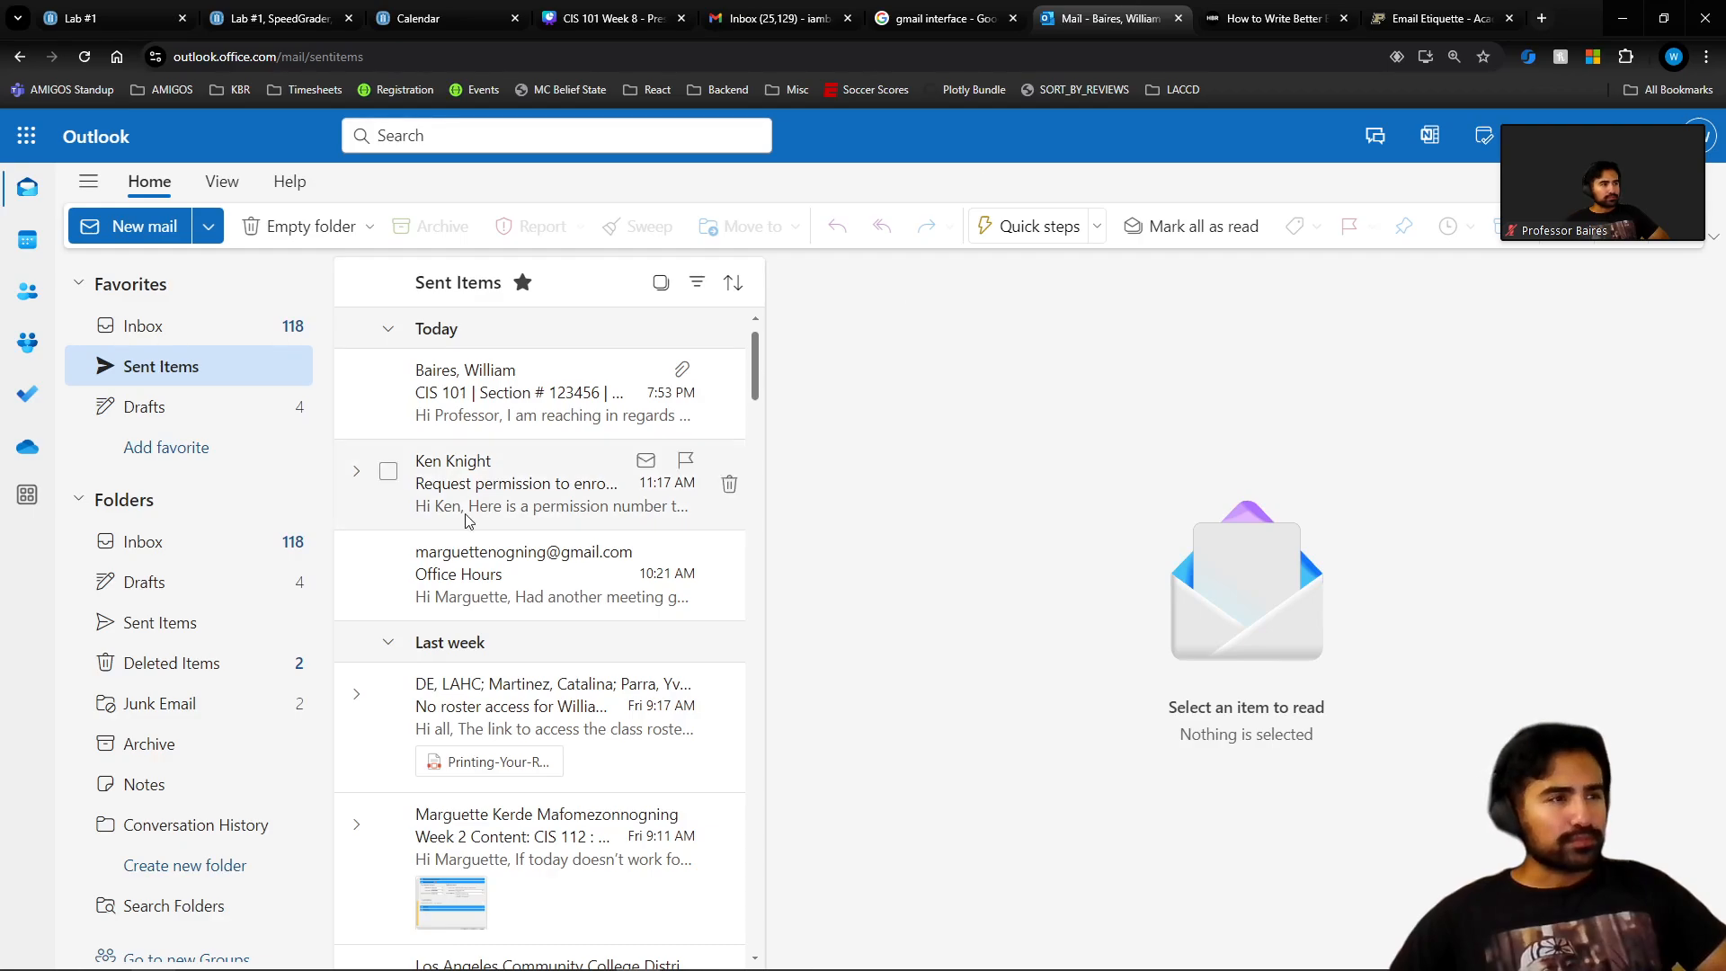
Refresh the Inbox and open the newly received Lab #8 email.
{"action": "left_click", "coordinate": [184, 331]}
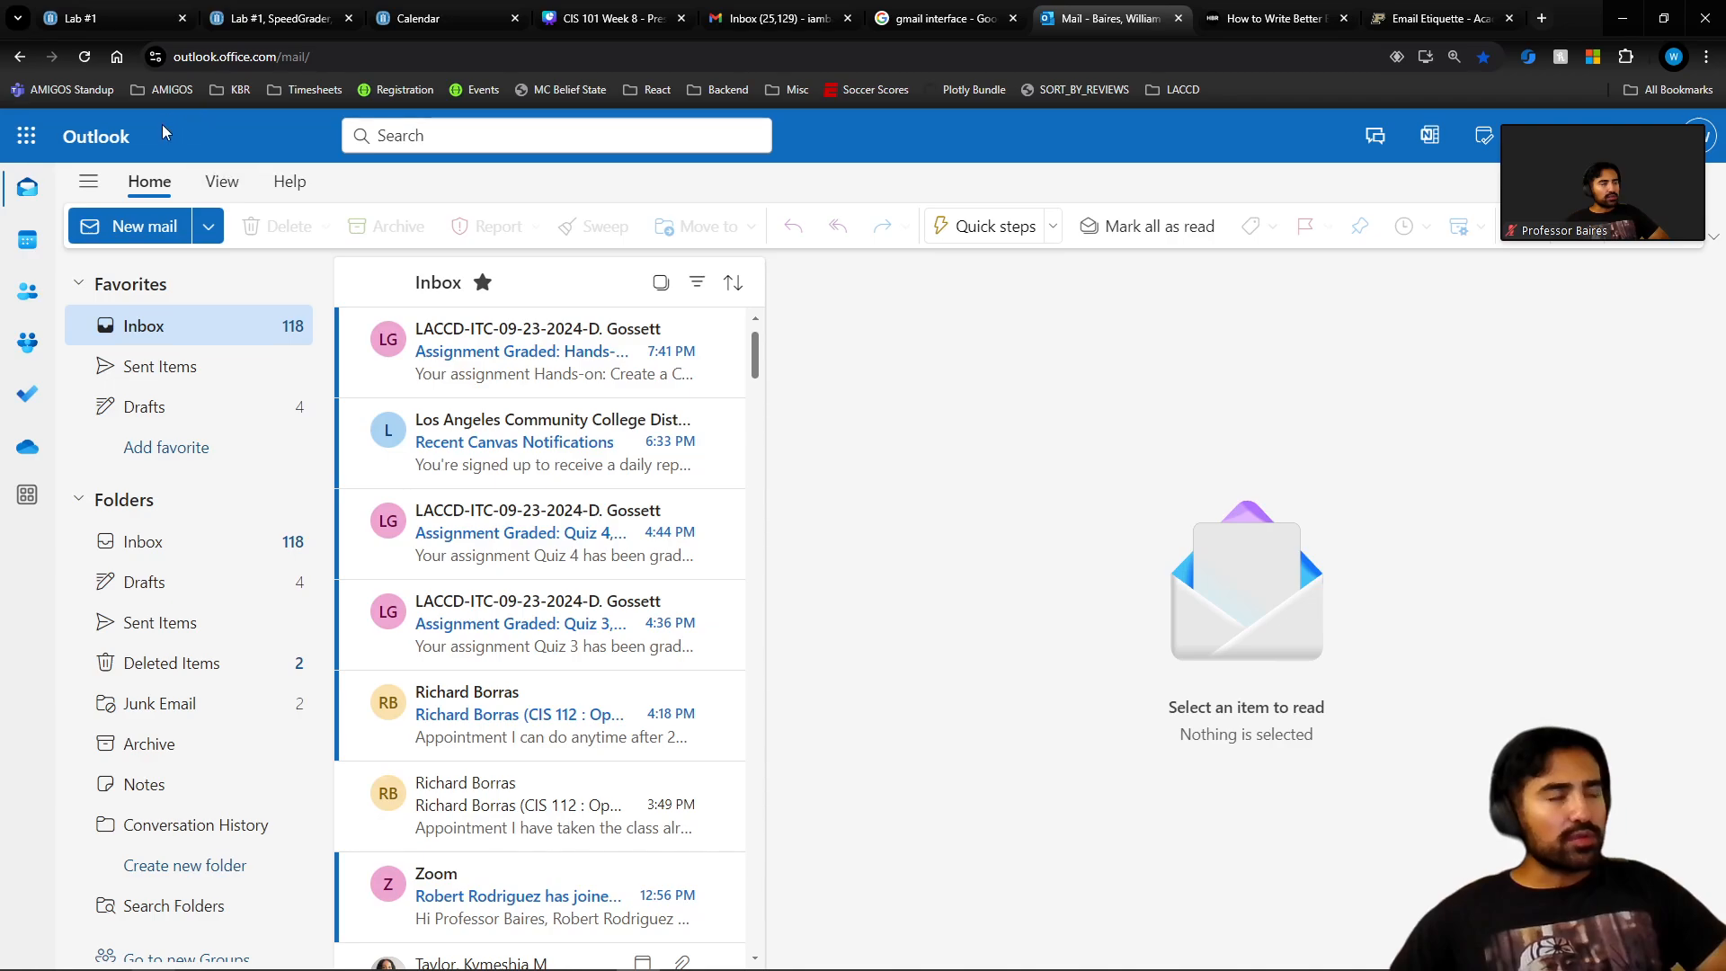
{"action": "left_click", "coordinate": [85, 59]}
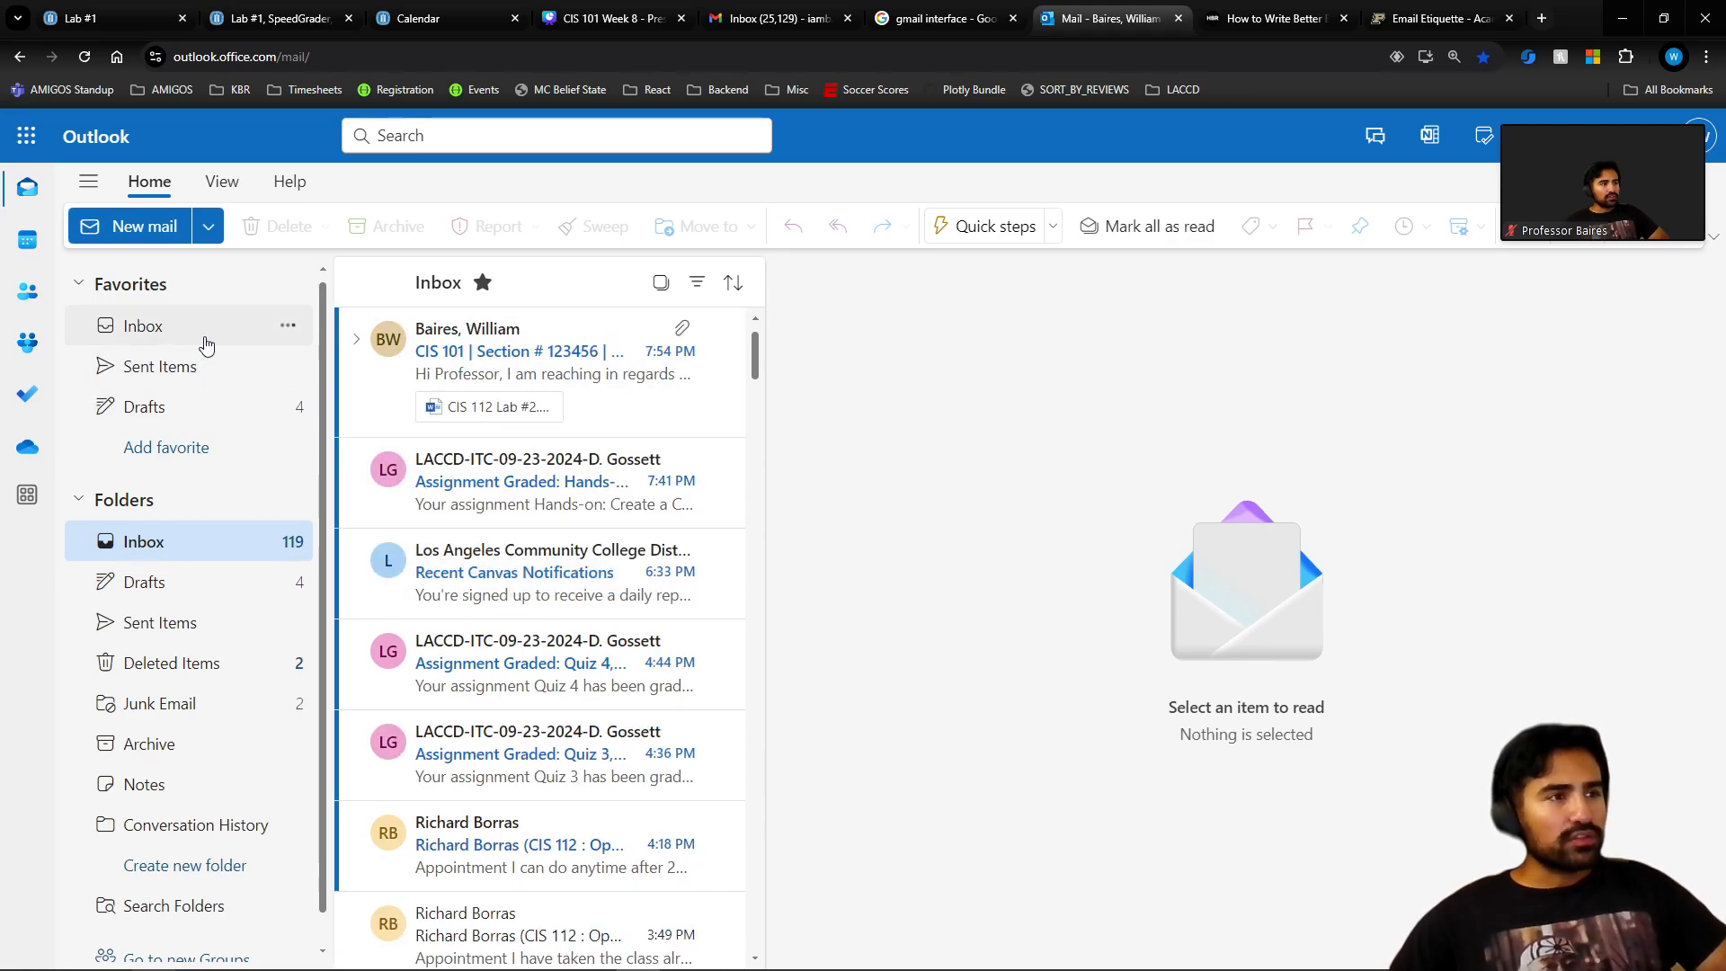
{"action": "left_click", "coordinate": [609, 407]}
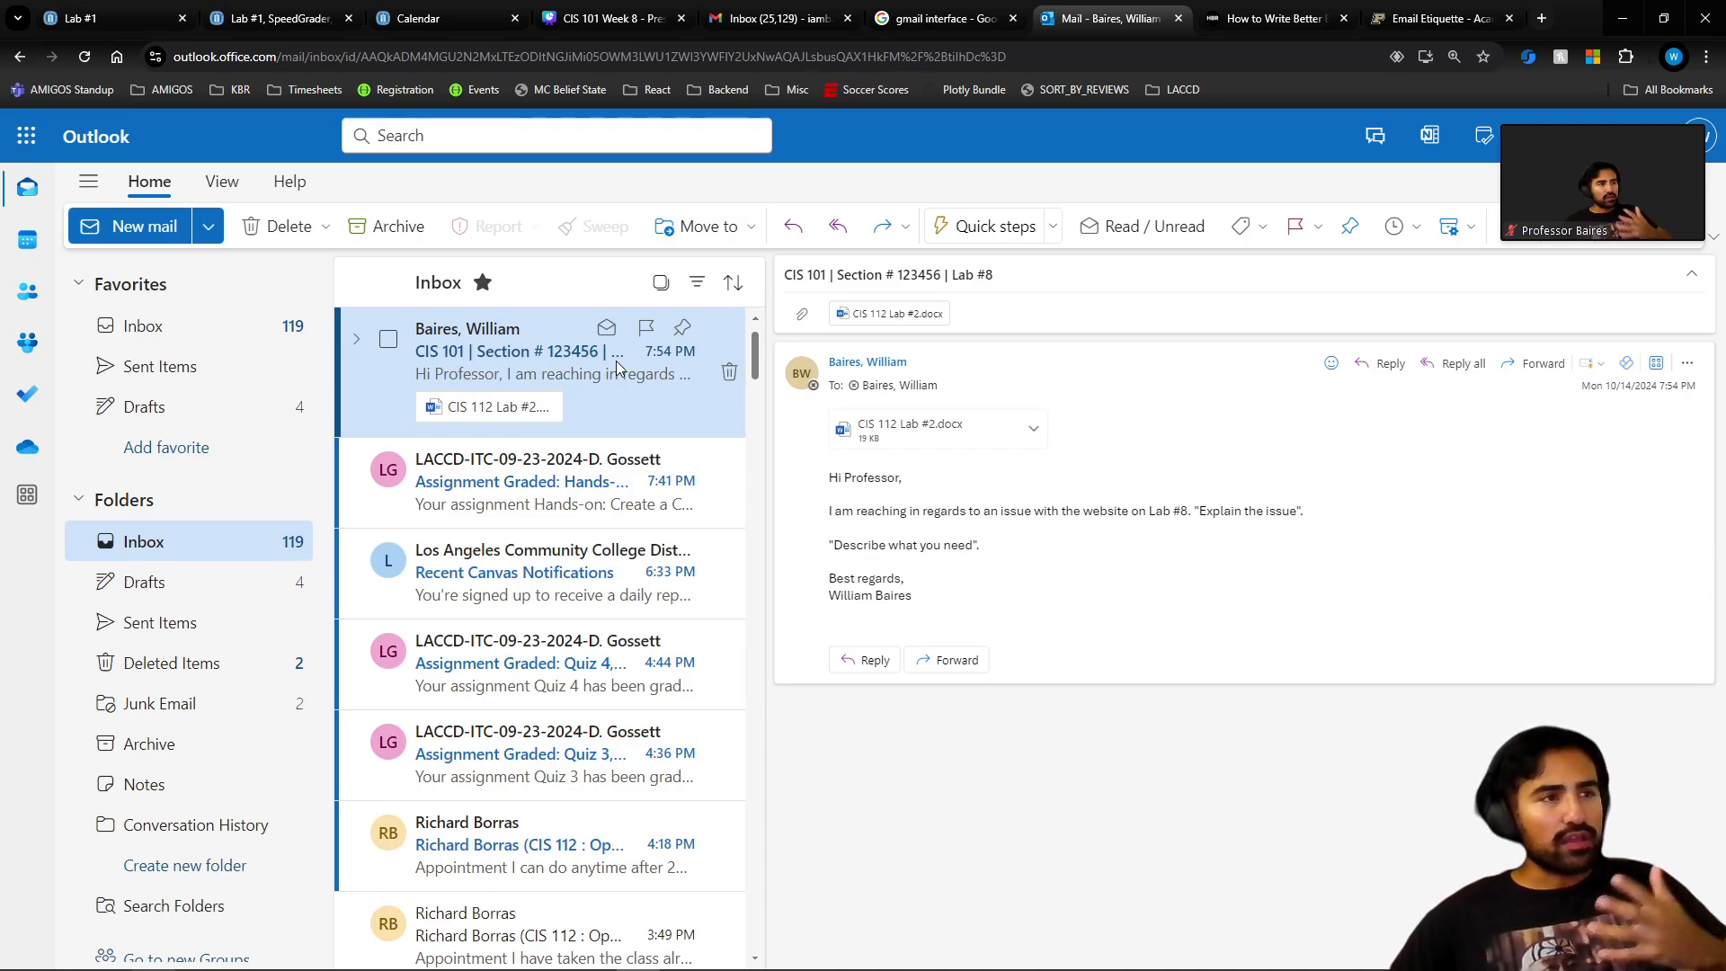
Widen the message list by dragging its divider, then reopen the Lab #8 email.
{"action": "left_click_drag", "start_coordinate": [768, 362], "coordinate": [1022, 382]}
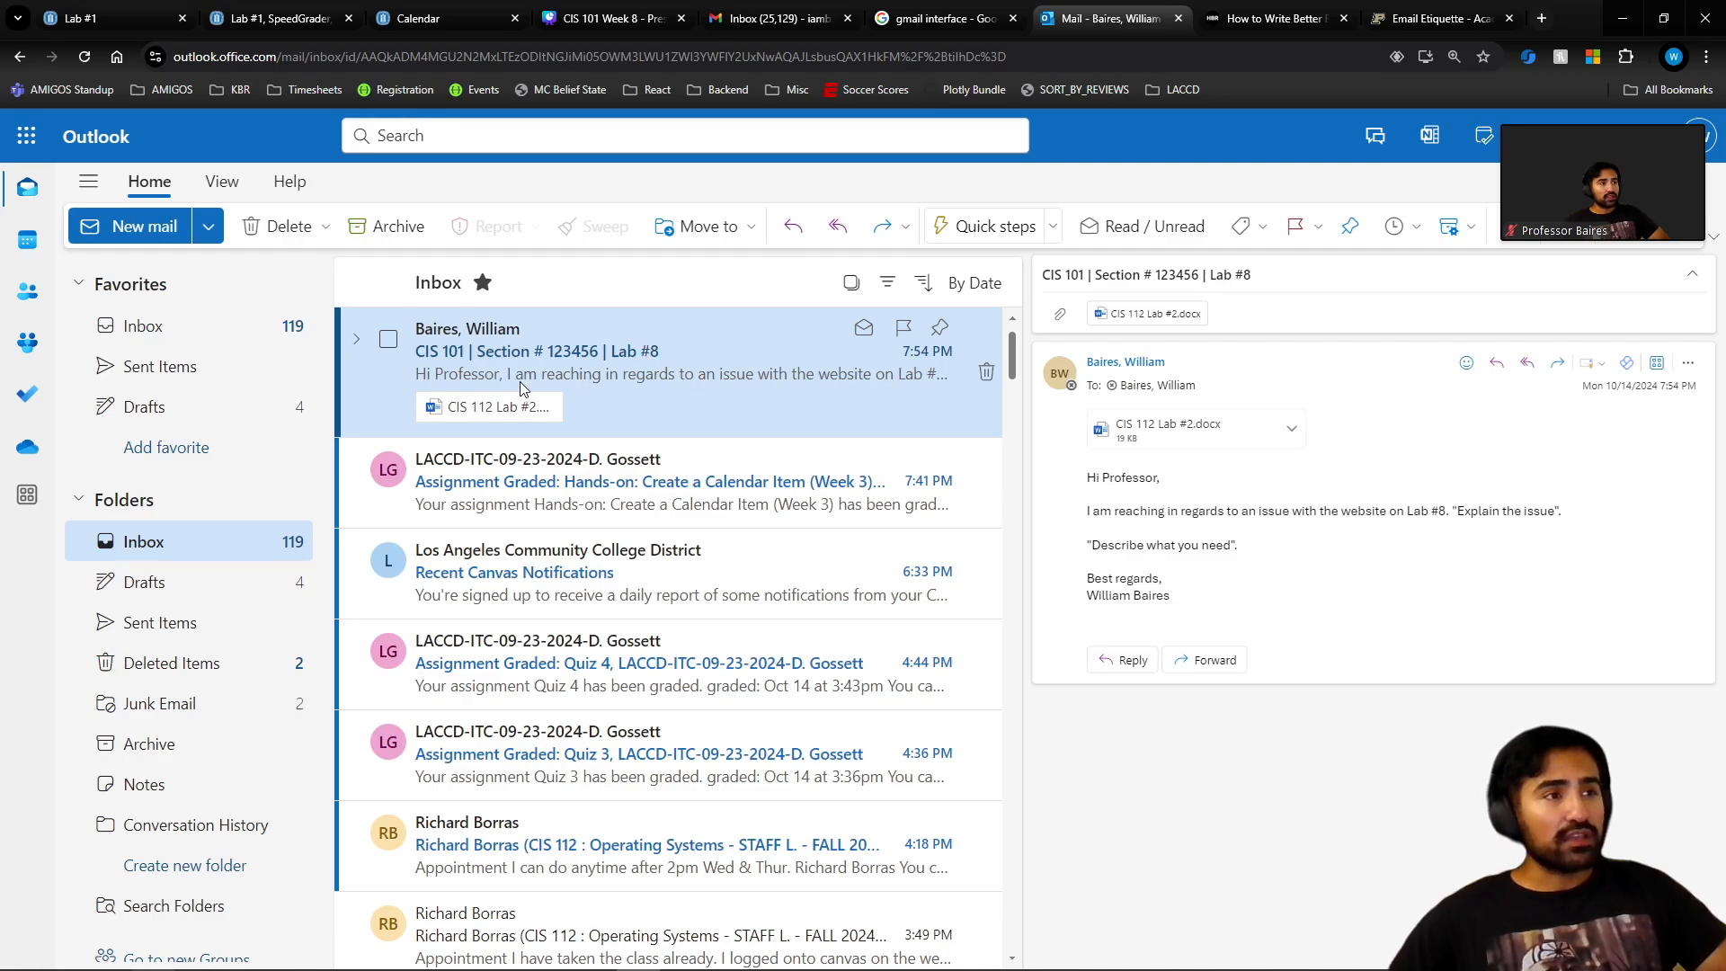
{"action": "left_click_drag", "start_coordinate": [1022, 480], "coordinate": [1004, 490]}
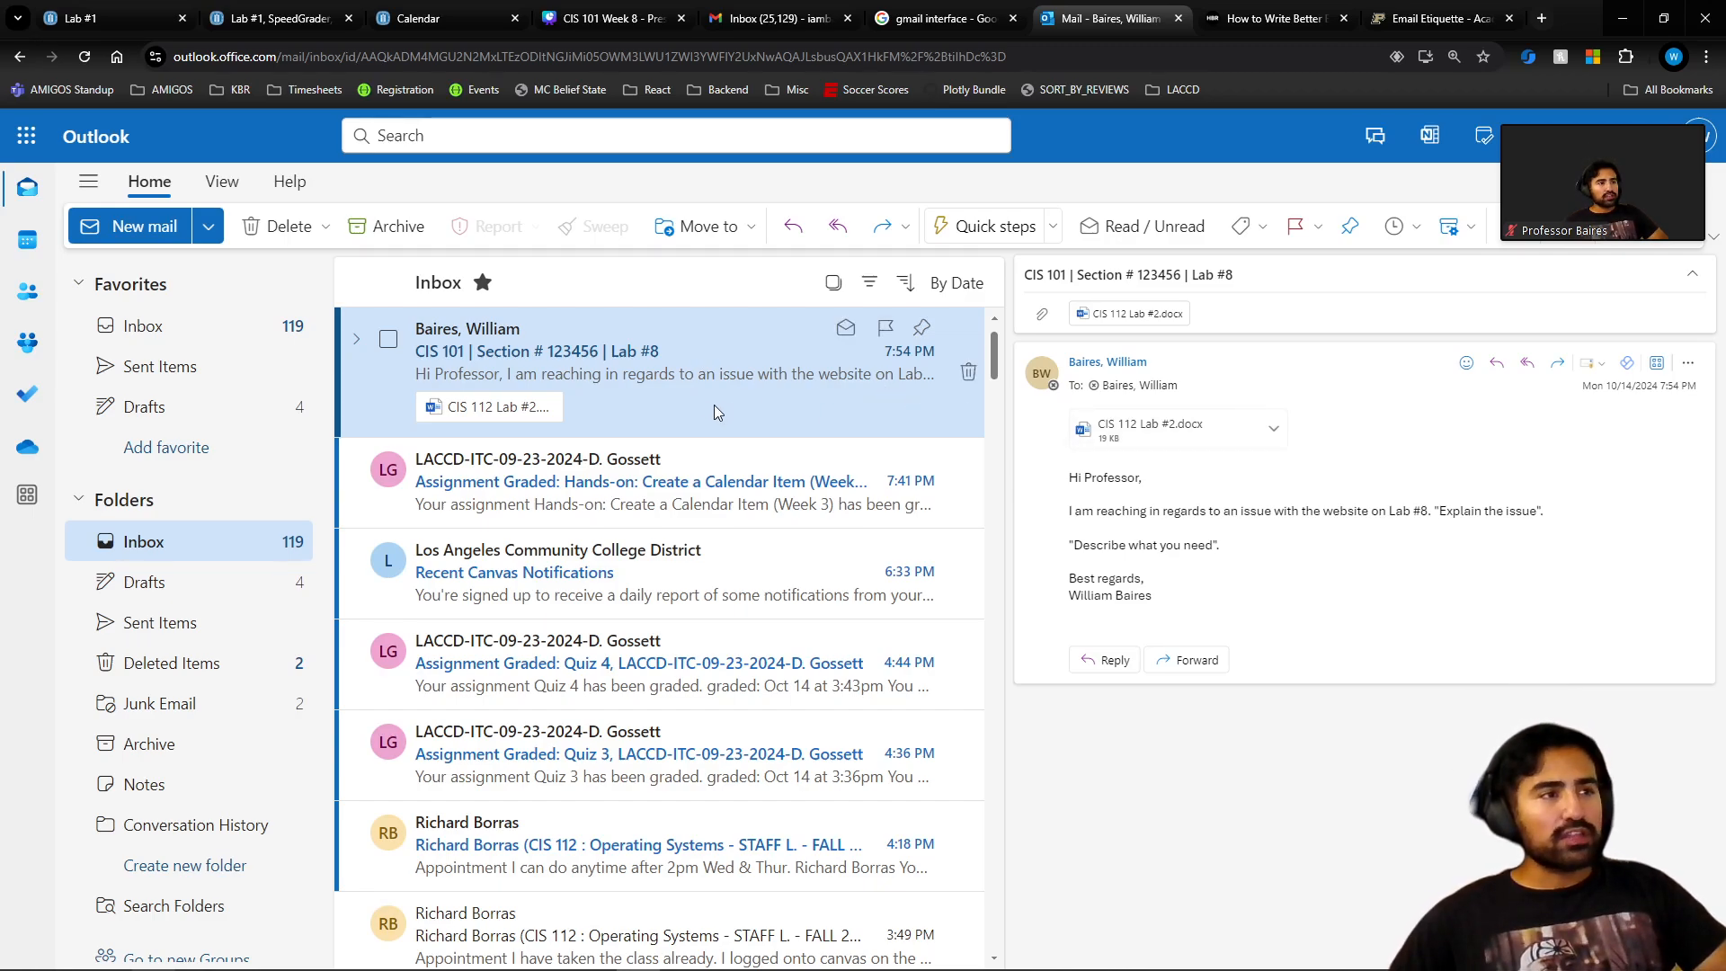
{"action": "left_click", "coordinate": [167, 332]}
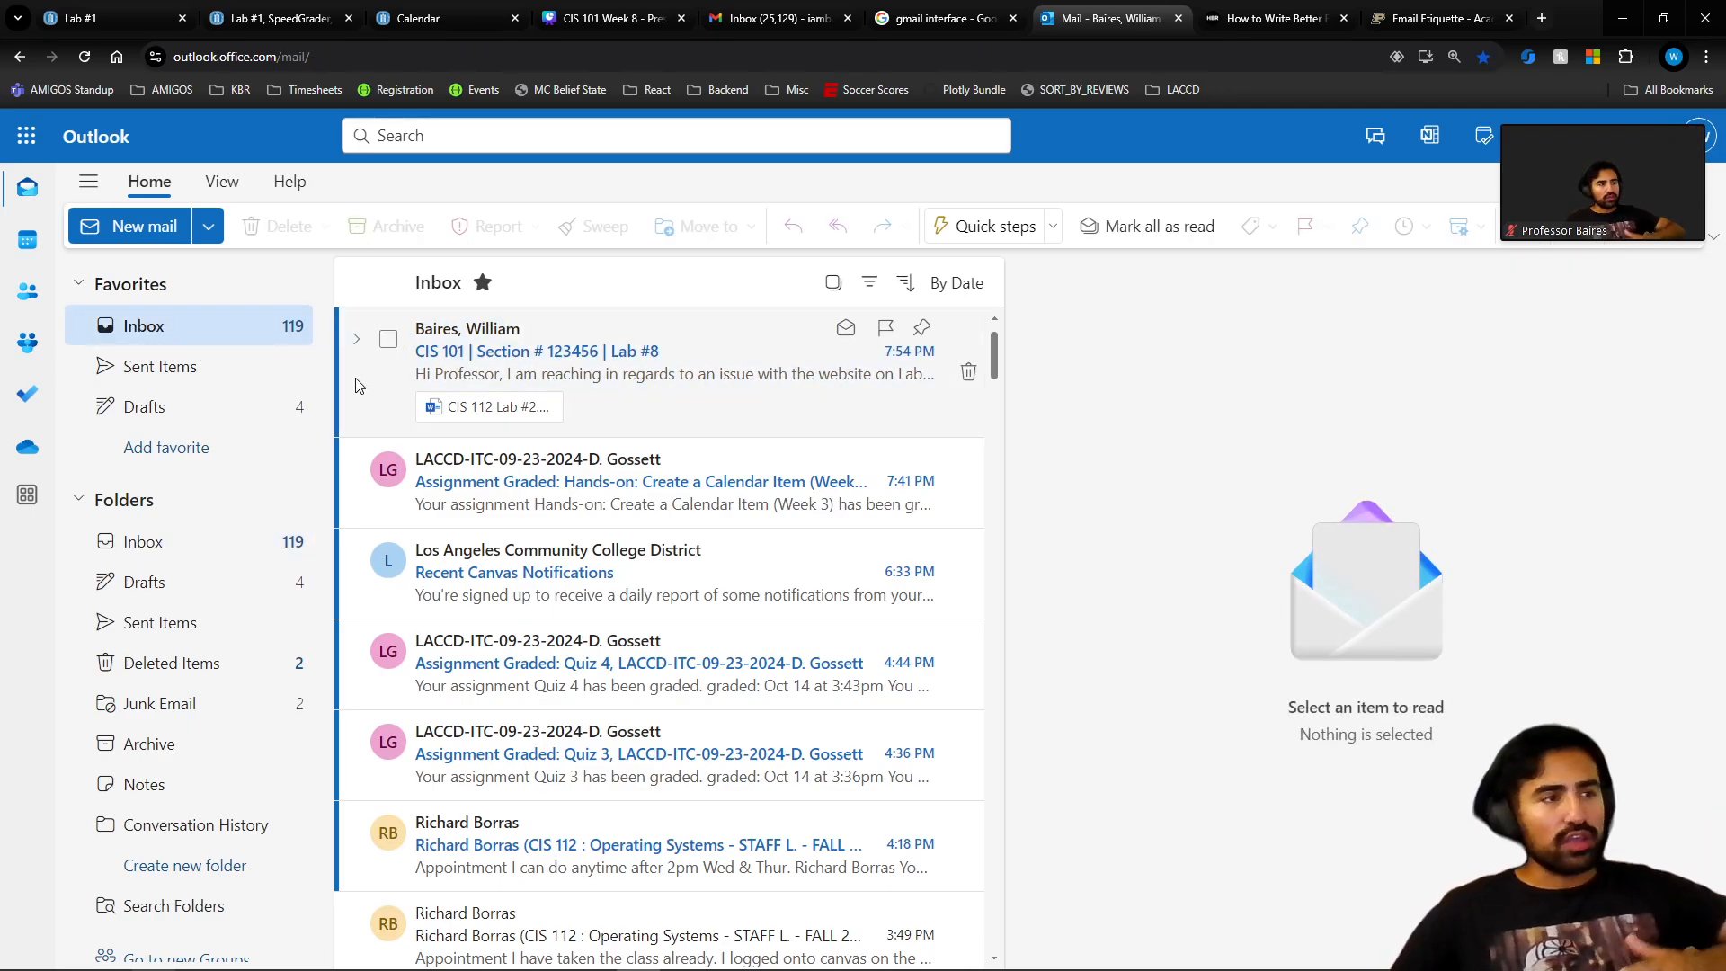
{"action": "scroll", "coordinate": [651, 490], "scroll_direction": "down", "scroll_amount": 5}
{"action": "scroll", "coordinate": [651, 490], "scroll_direction": "up", "scroll_amount": 5}
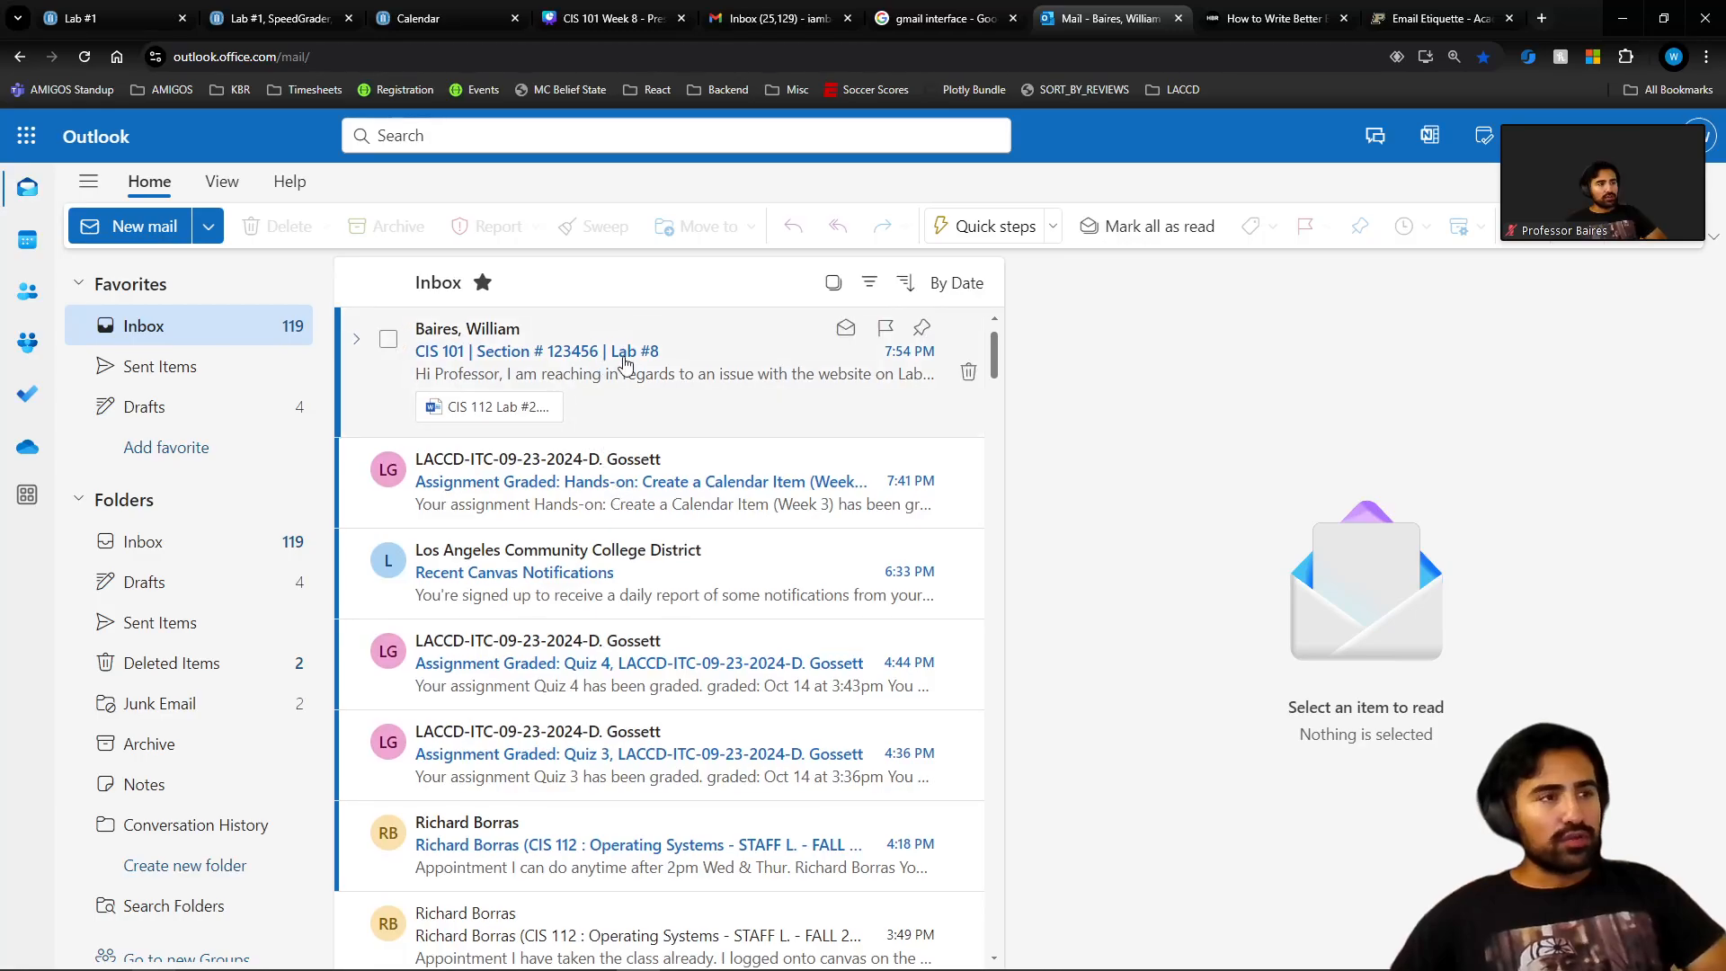
{"action": "left_click", "coordinate": [633, 375]}
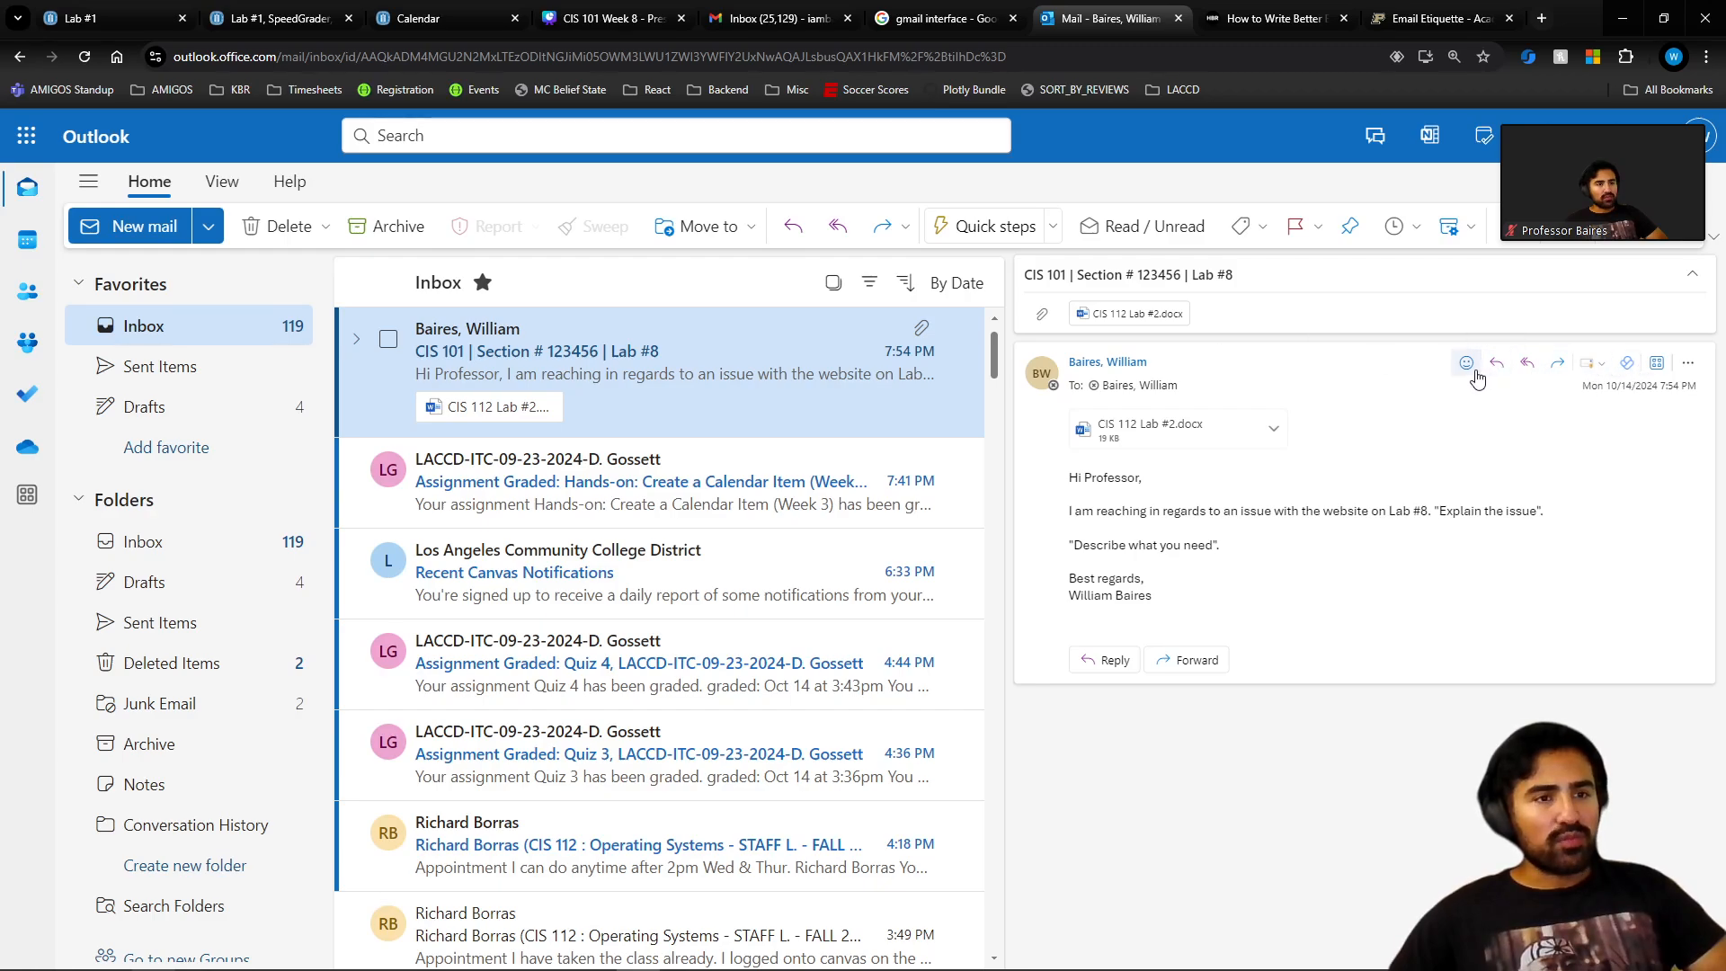
{"action": "mouse_move", "coordinate": [1475, 374]}
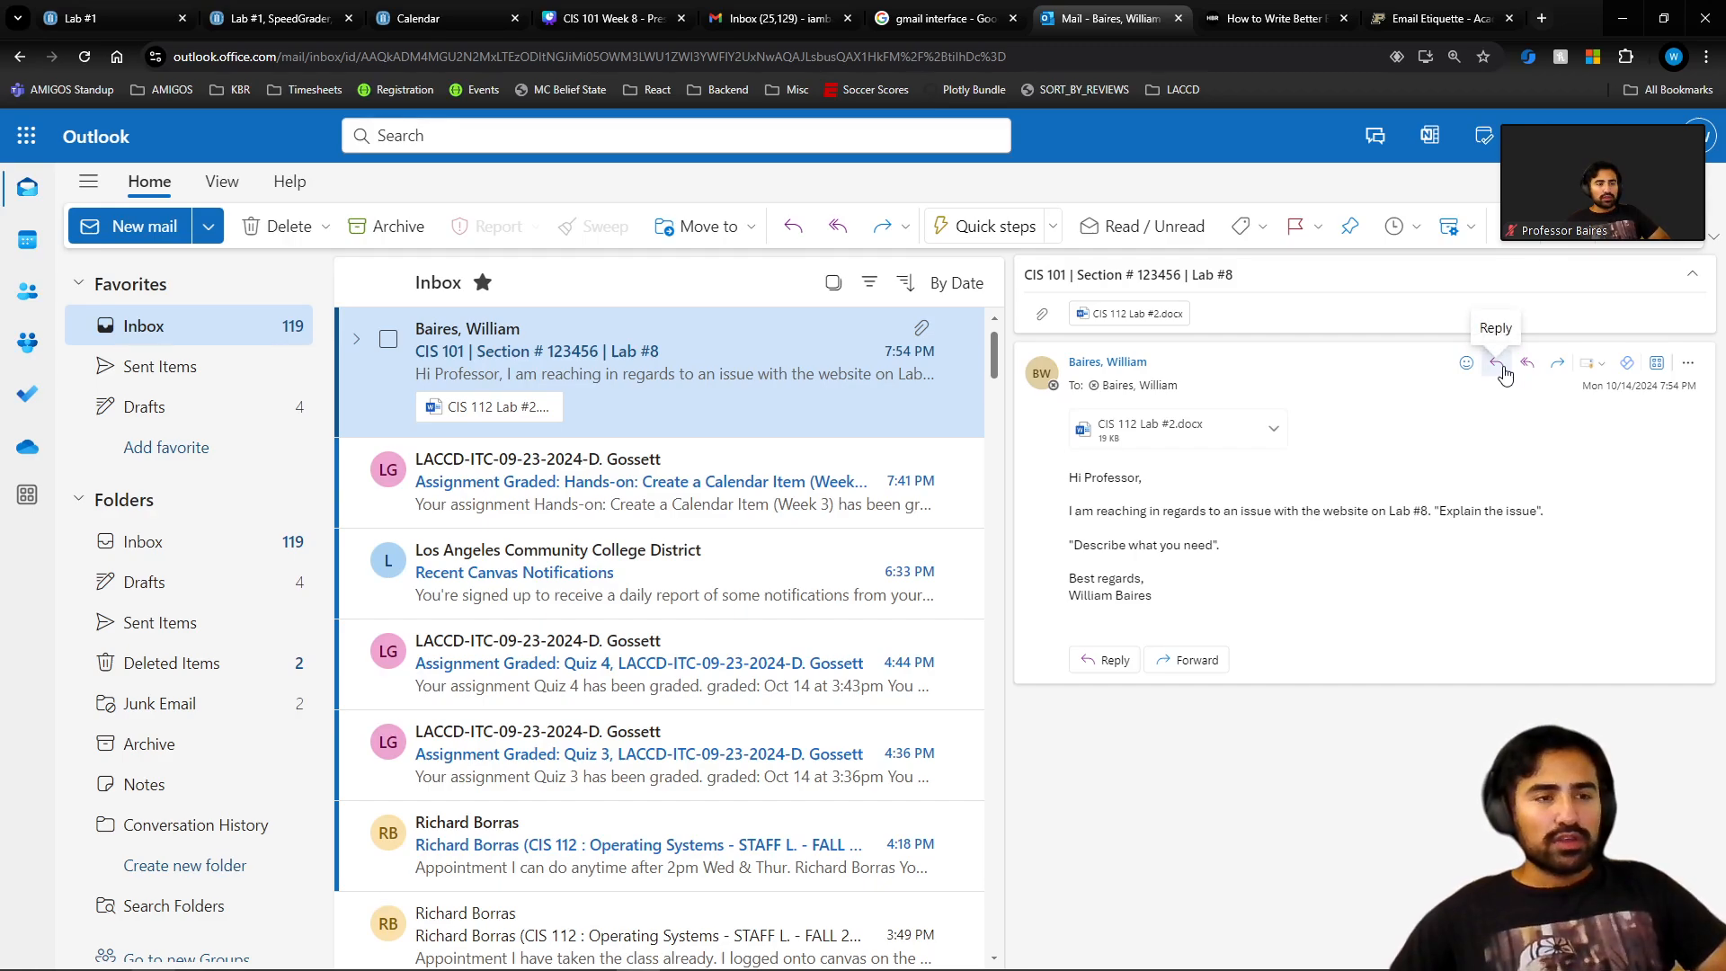
Write the reply thanking the student, promising to revise Lab #8, signed 'Best regards' and the professor's name.
{"action": "left_click", "coordinate": [1497, 363]}
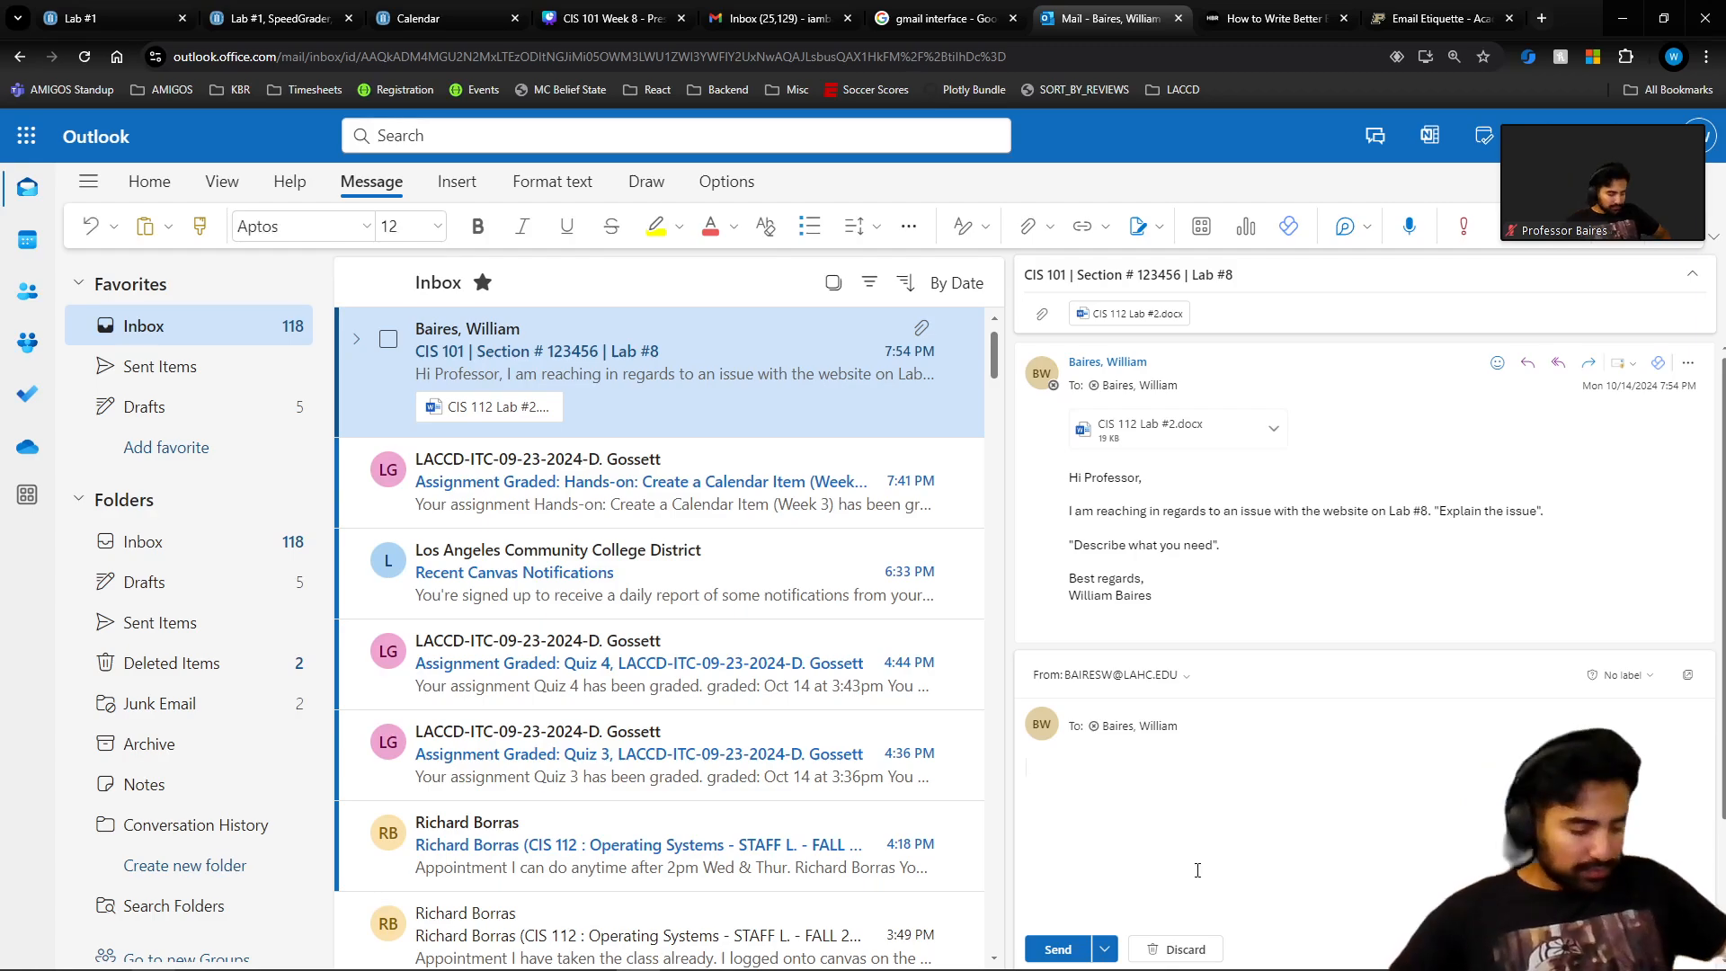
{"action": "type", "text": "Hi William,"}
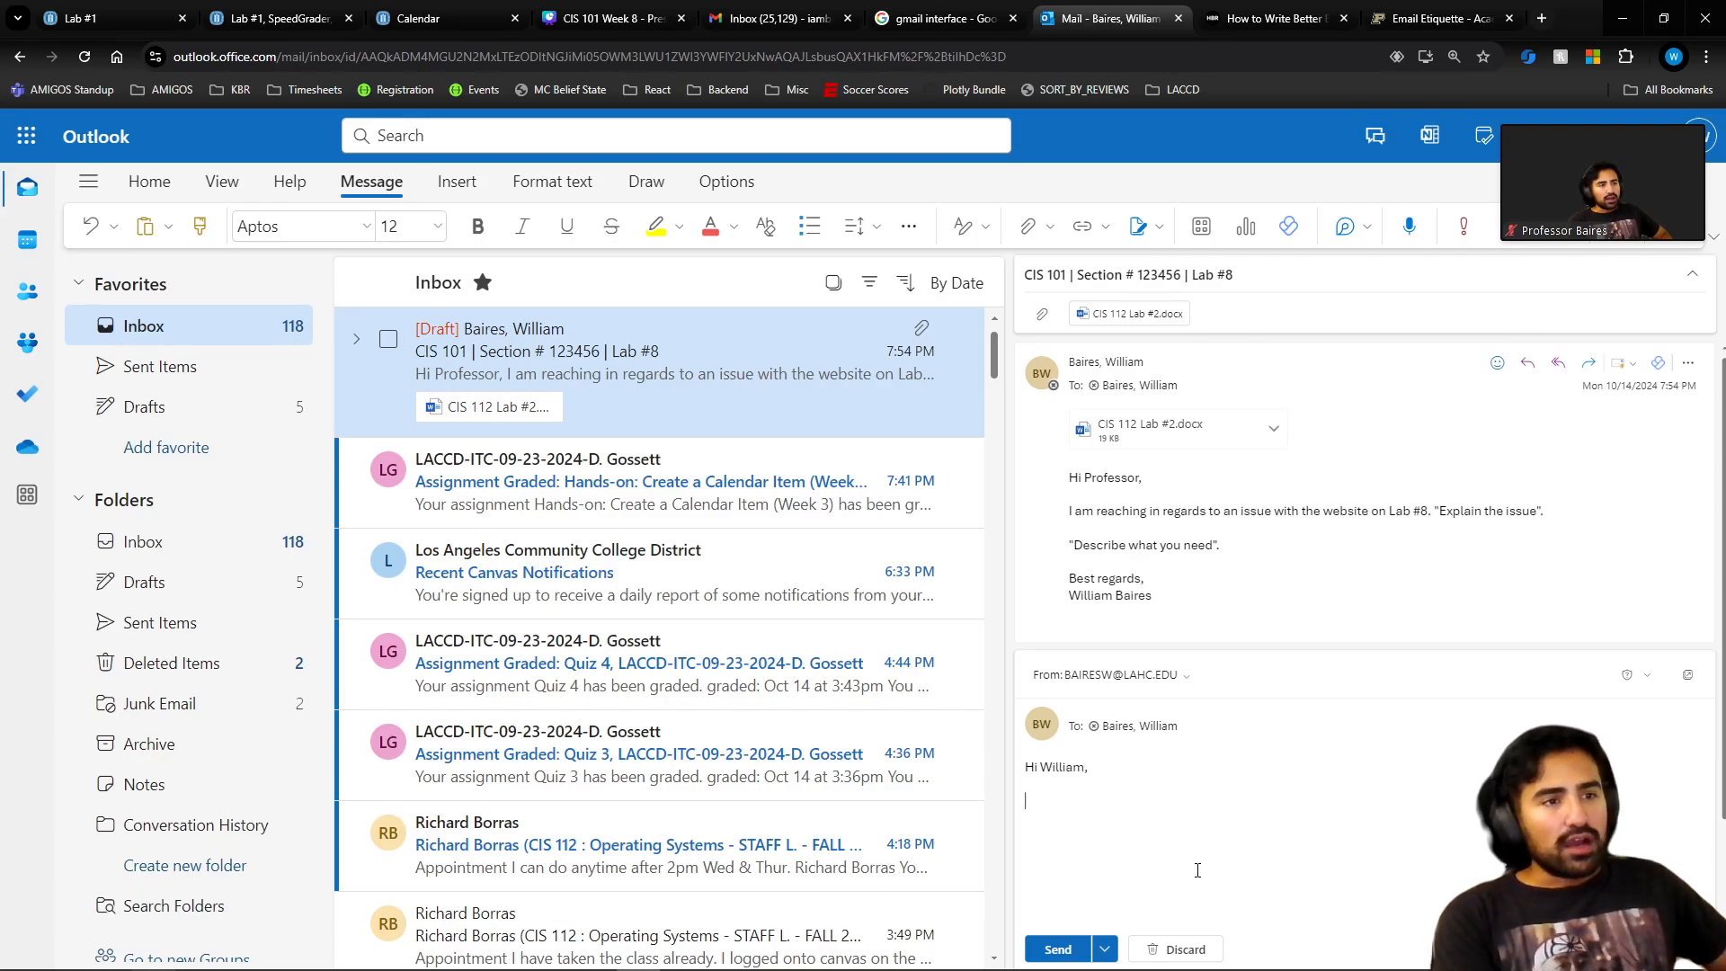
{"action": "type", "text": "Thank you "}
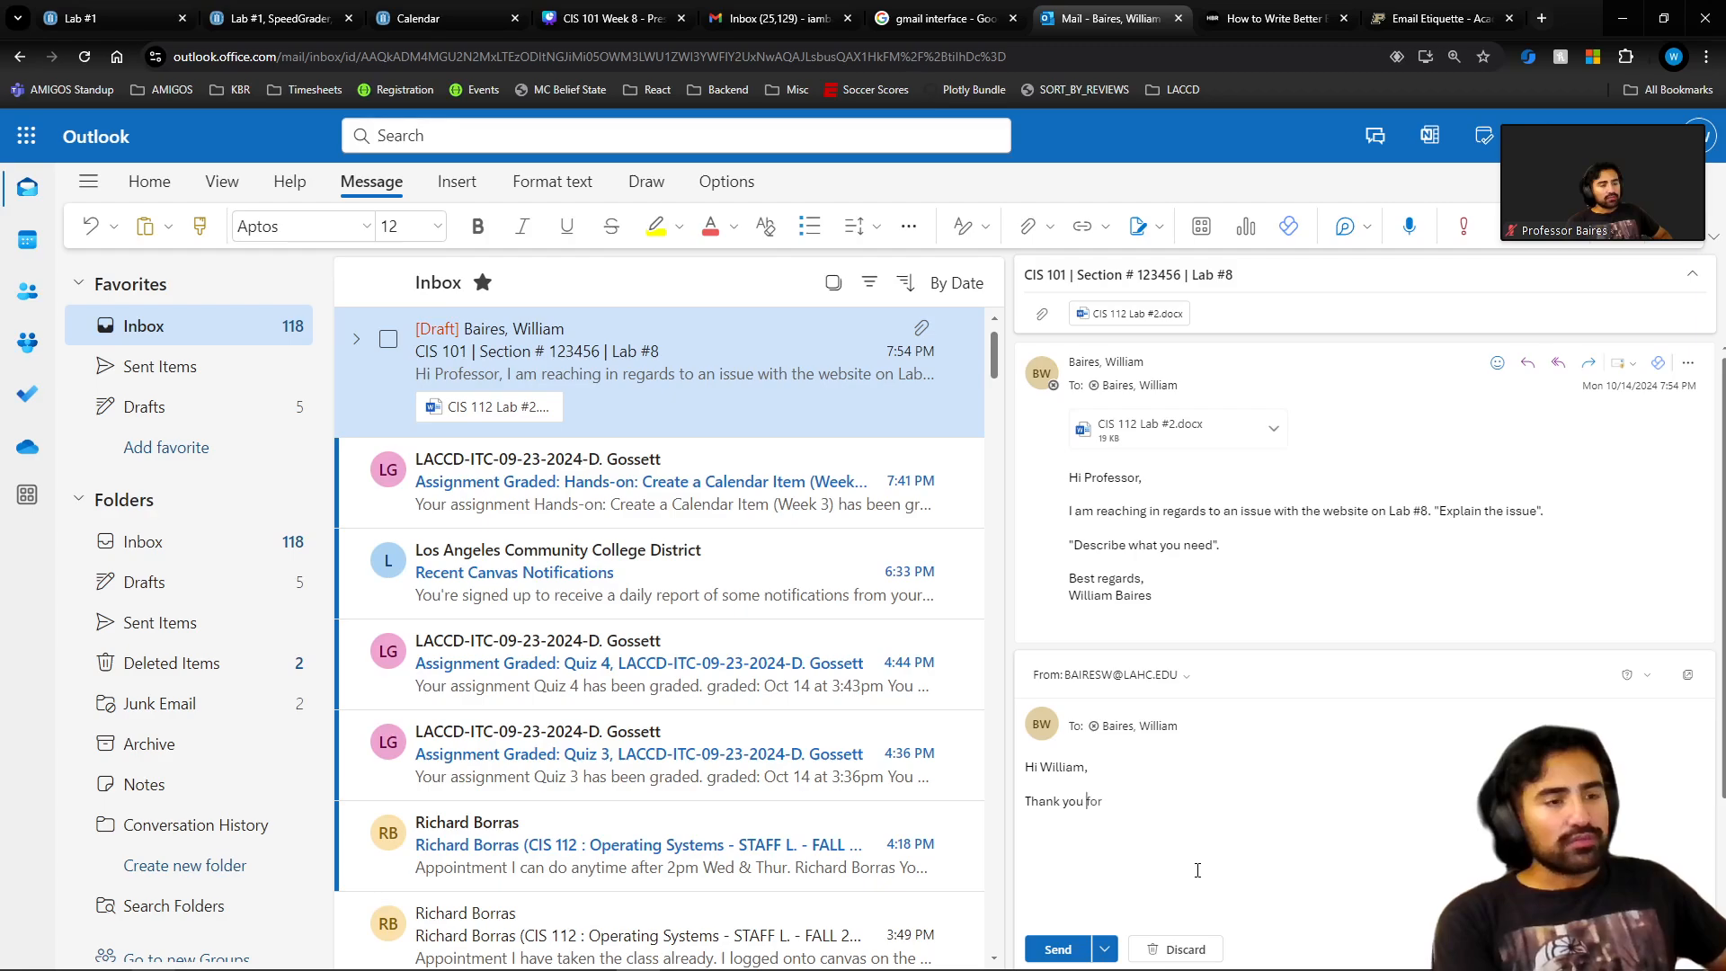
{"action": "type", "text": "for letting me know"}
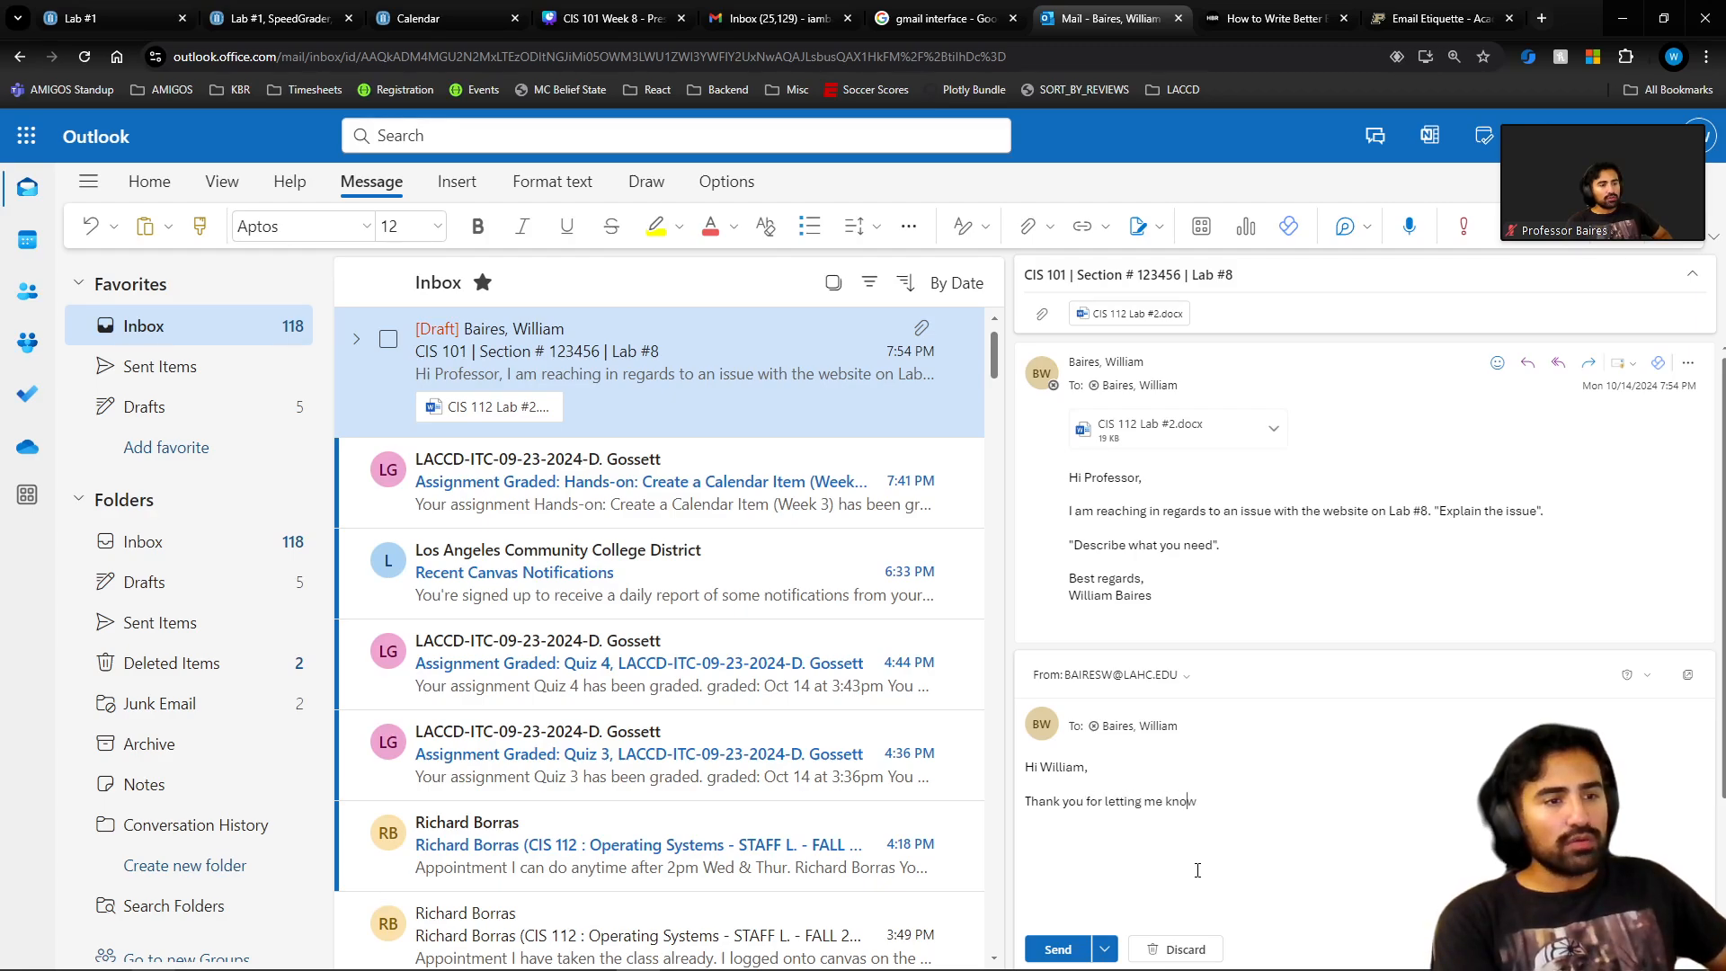
{"action": "type", "text": " about this issue. I"}
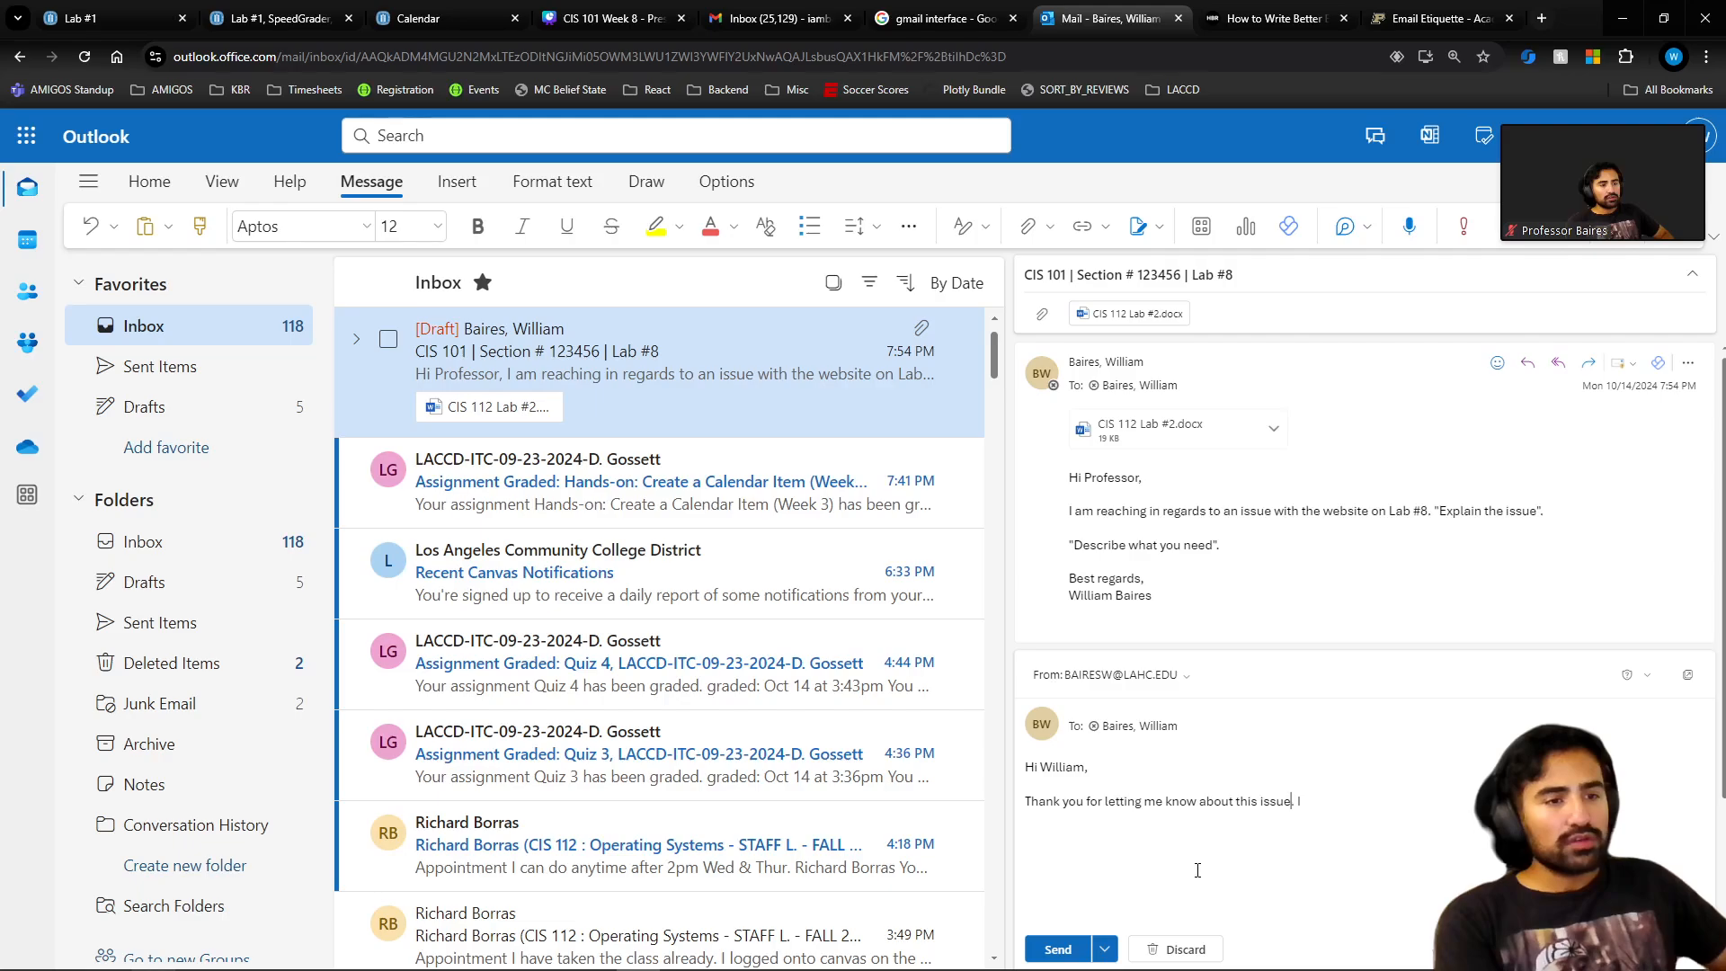
{"action": "type", "text": " will go ahead and revise L"}
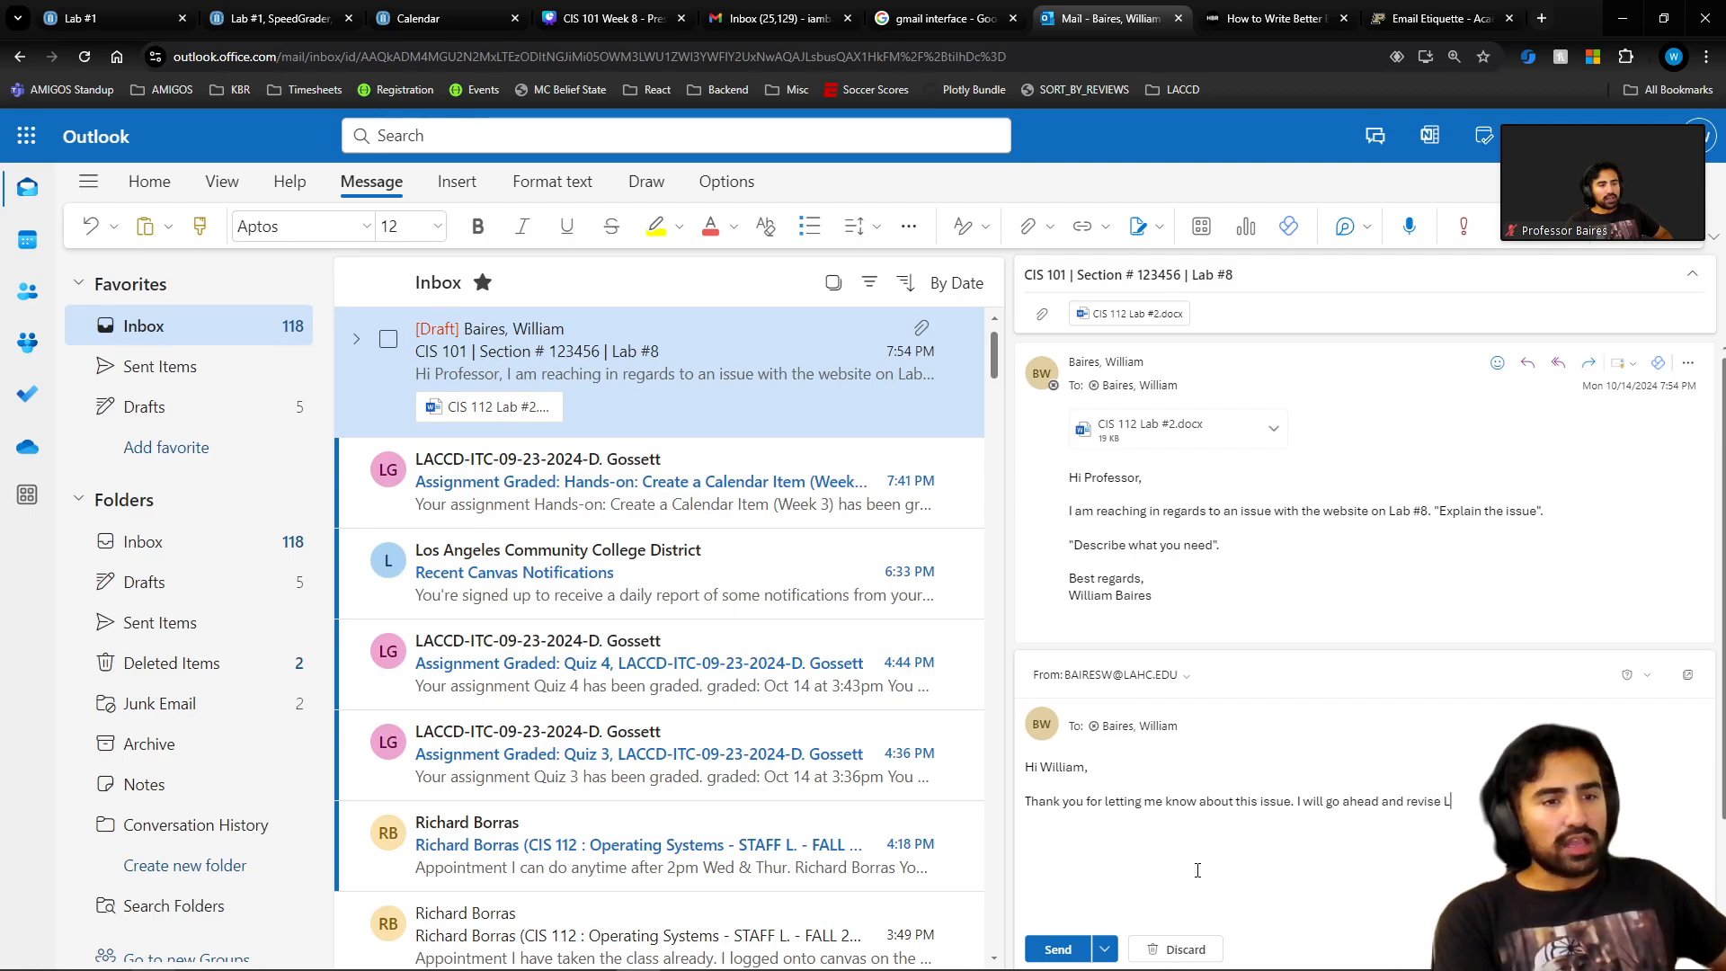
{"action": "type", "text": "ab "}
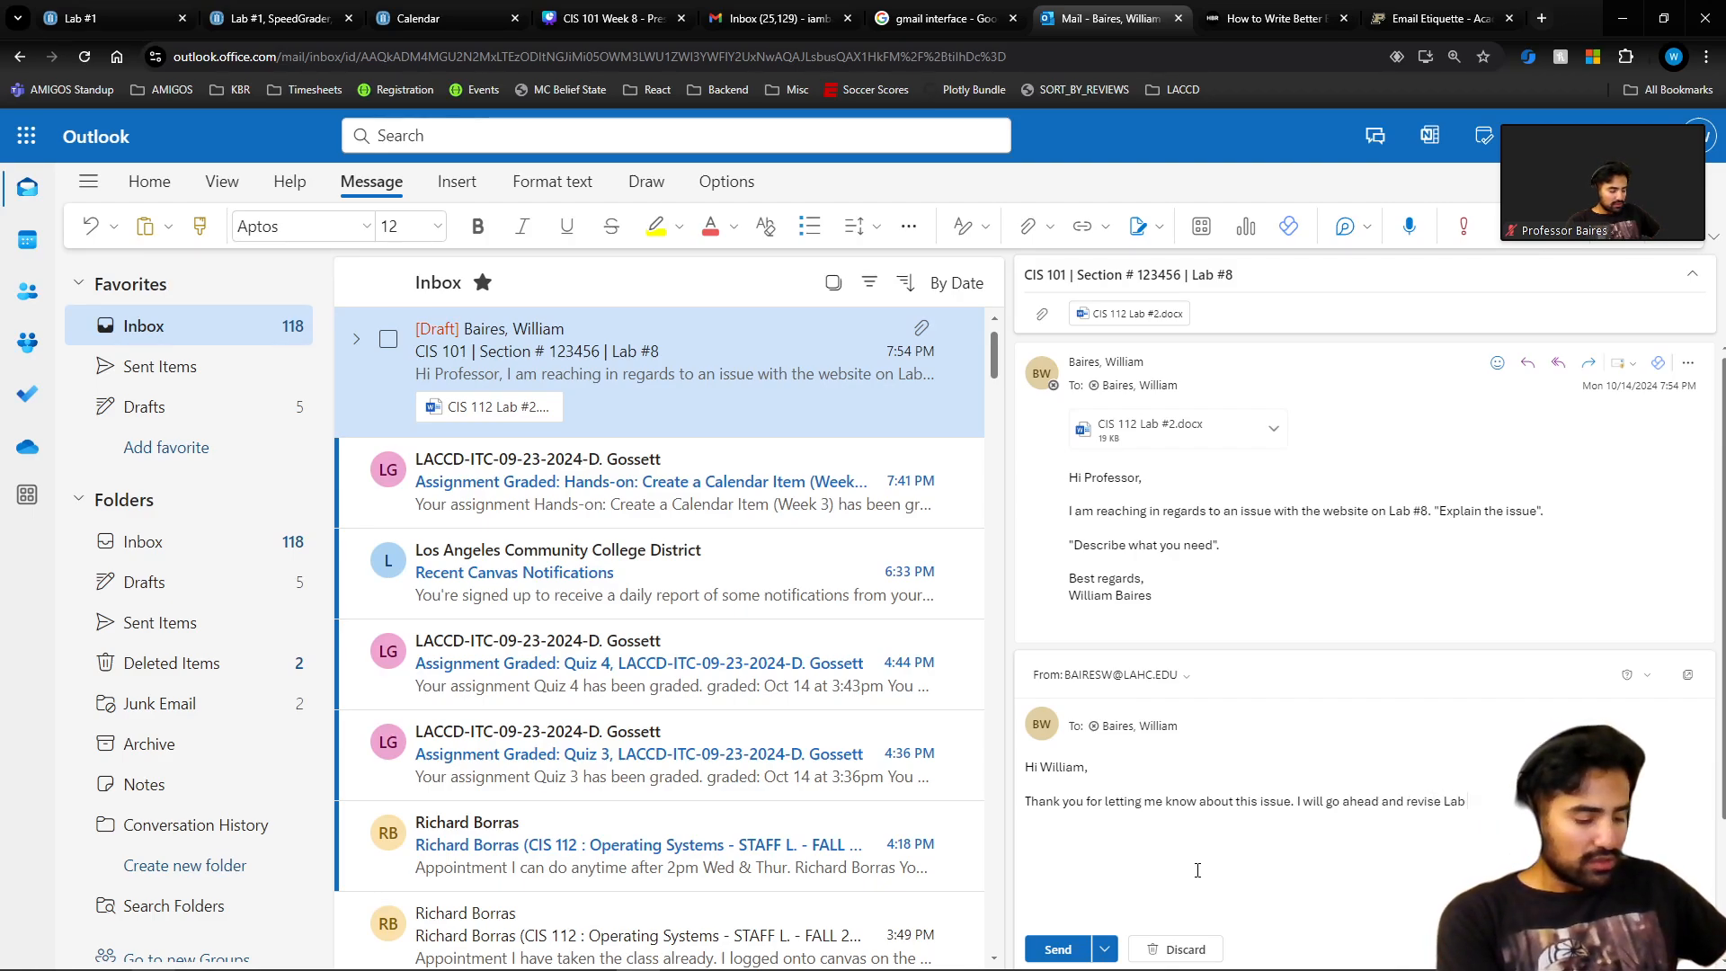
{"action": "type", "text": "#8 a"}
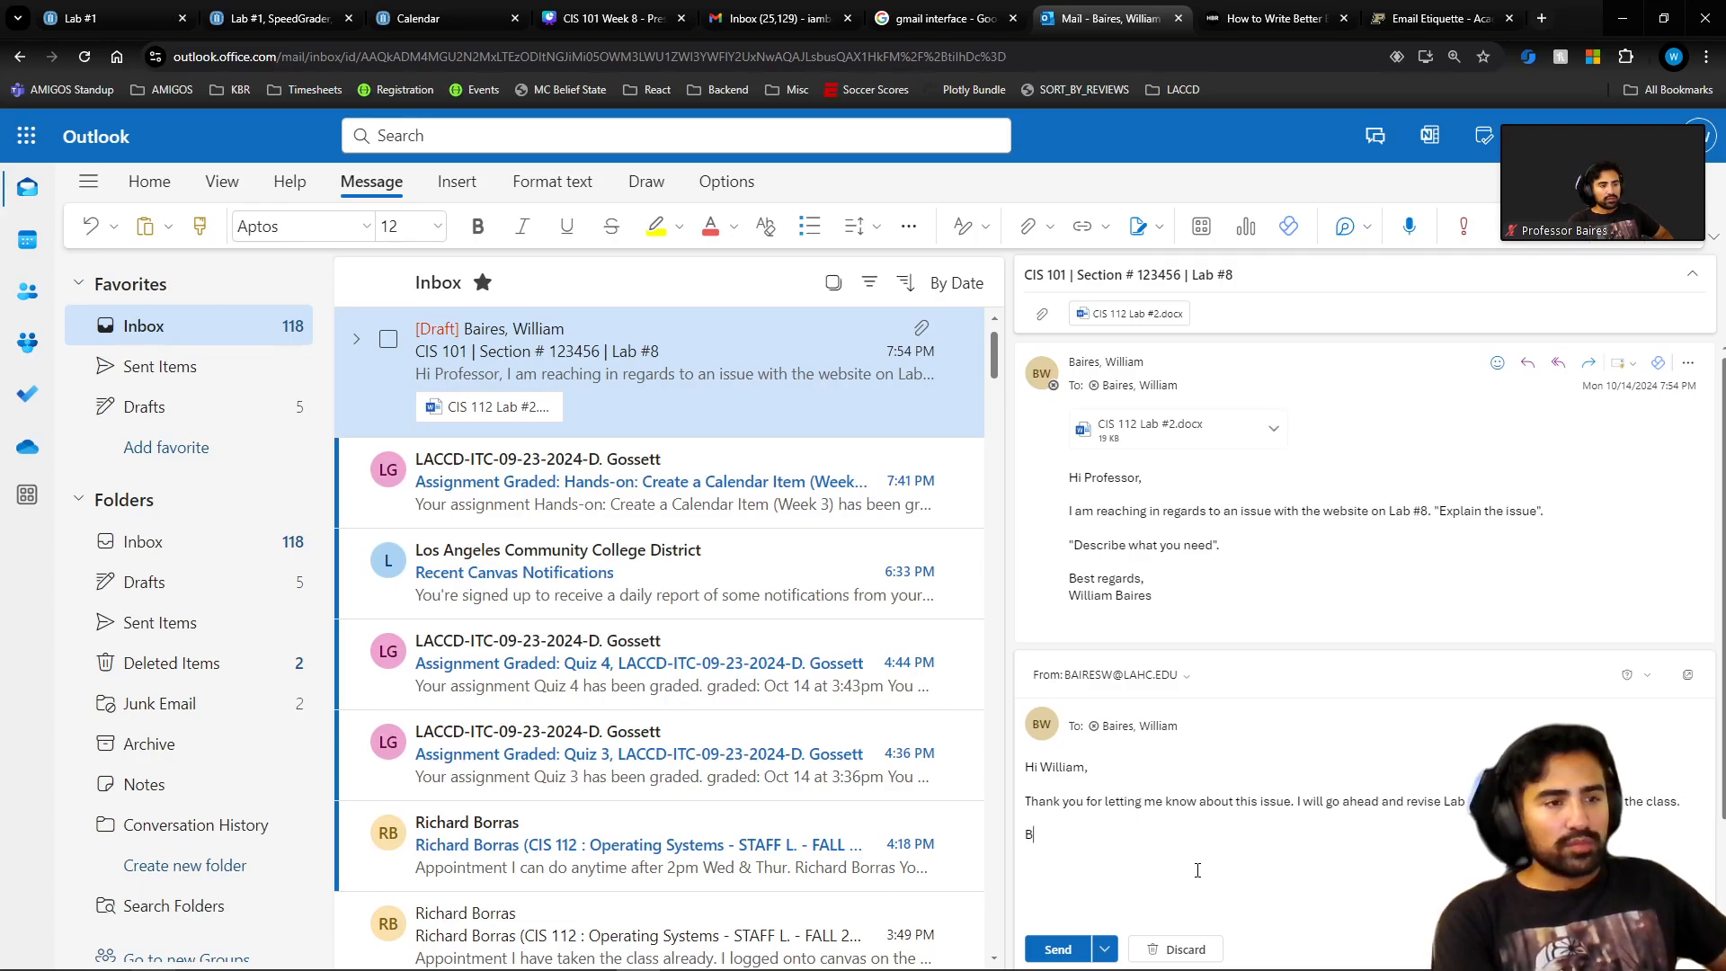
{"action": "type", "text": "est rg"}
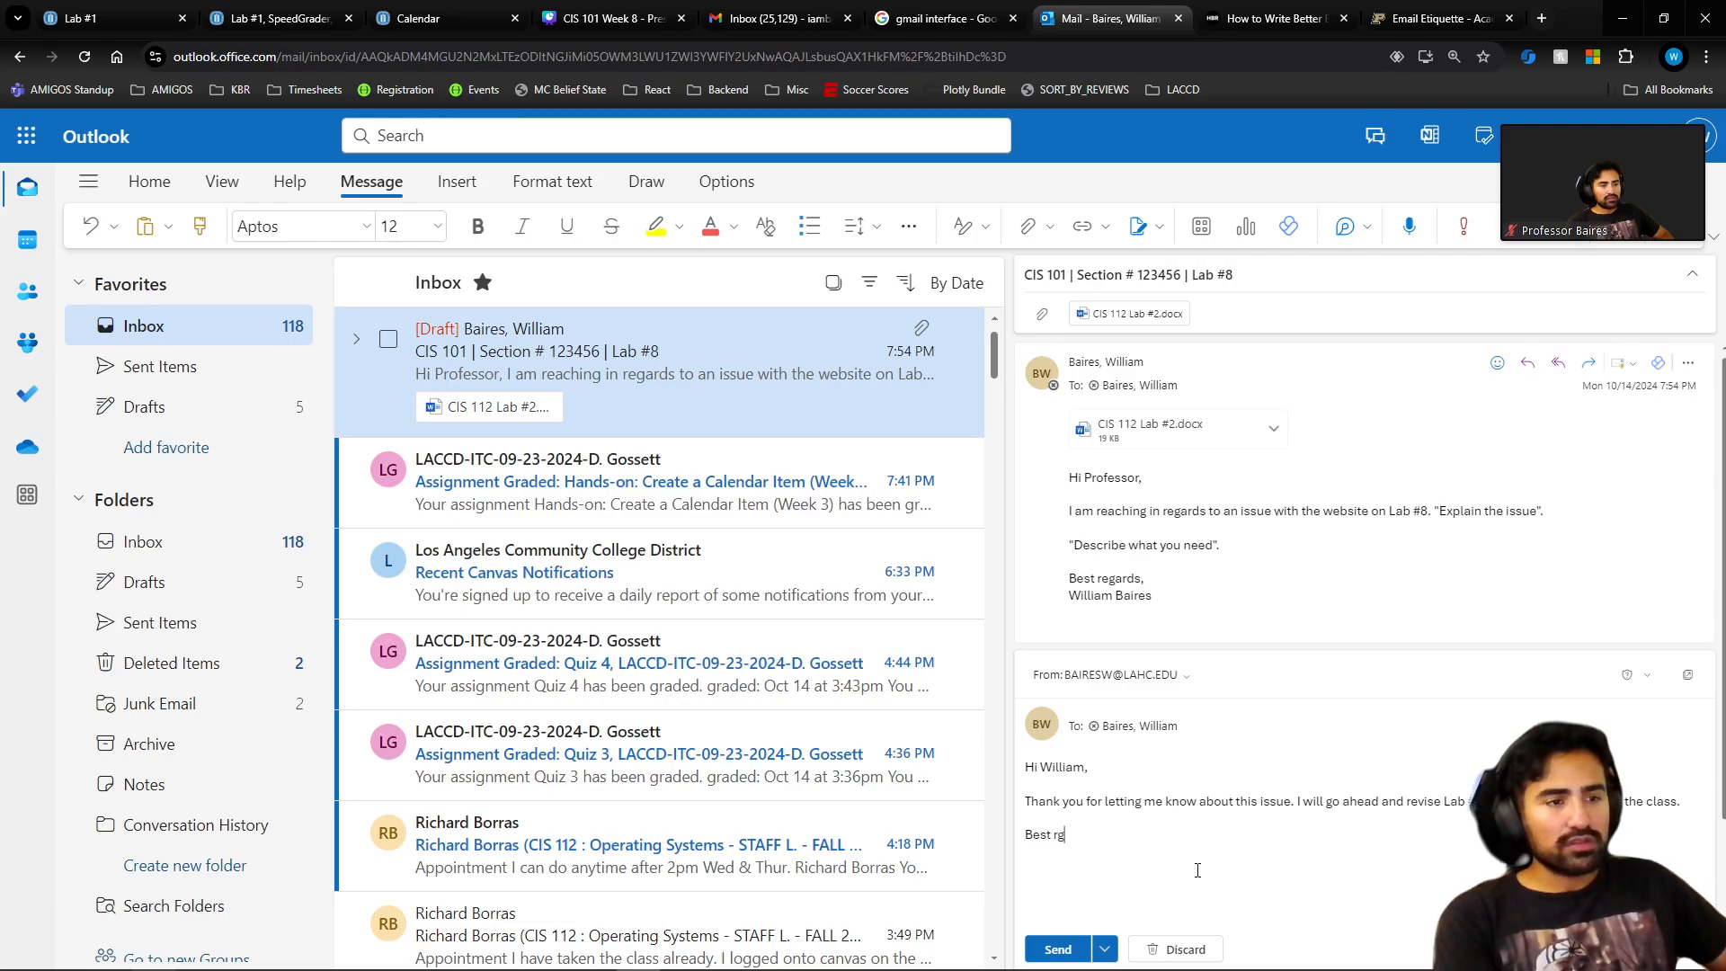
{"action": "key", "text": "BackSpace"}
{"action": "type", "text": "egarsd"}
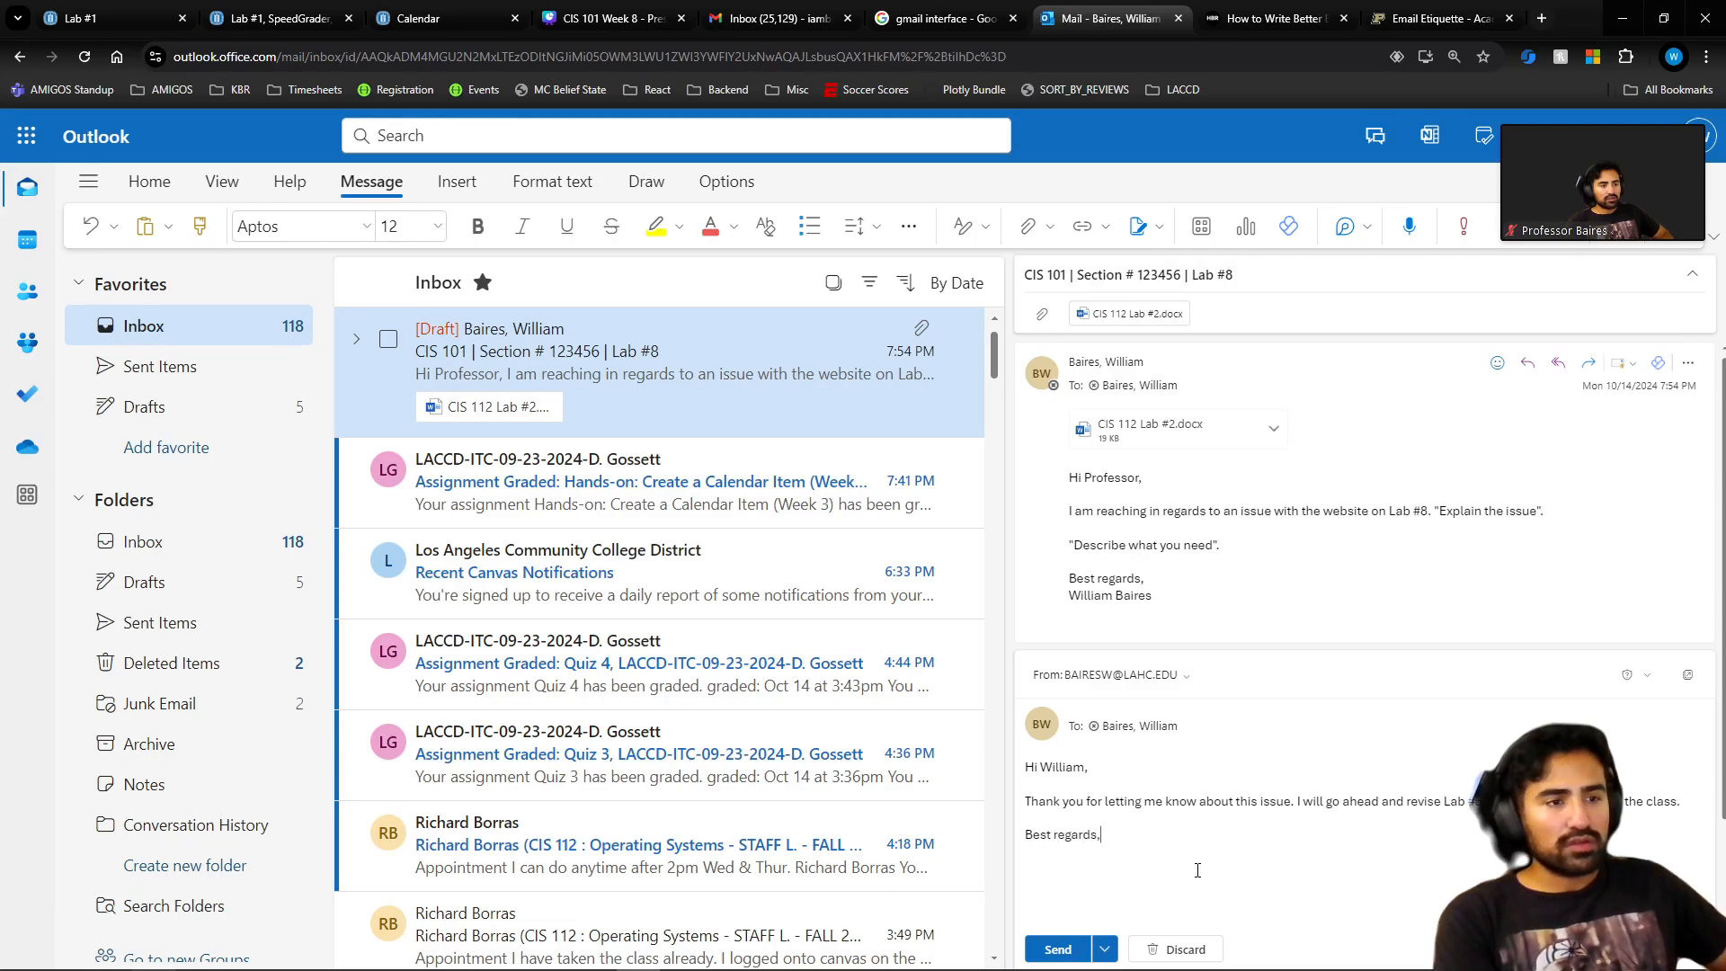
{"action": "type", "text": "Willi"}
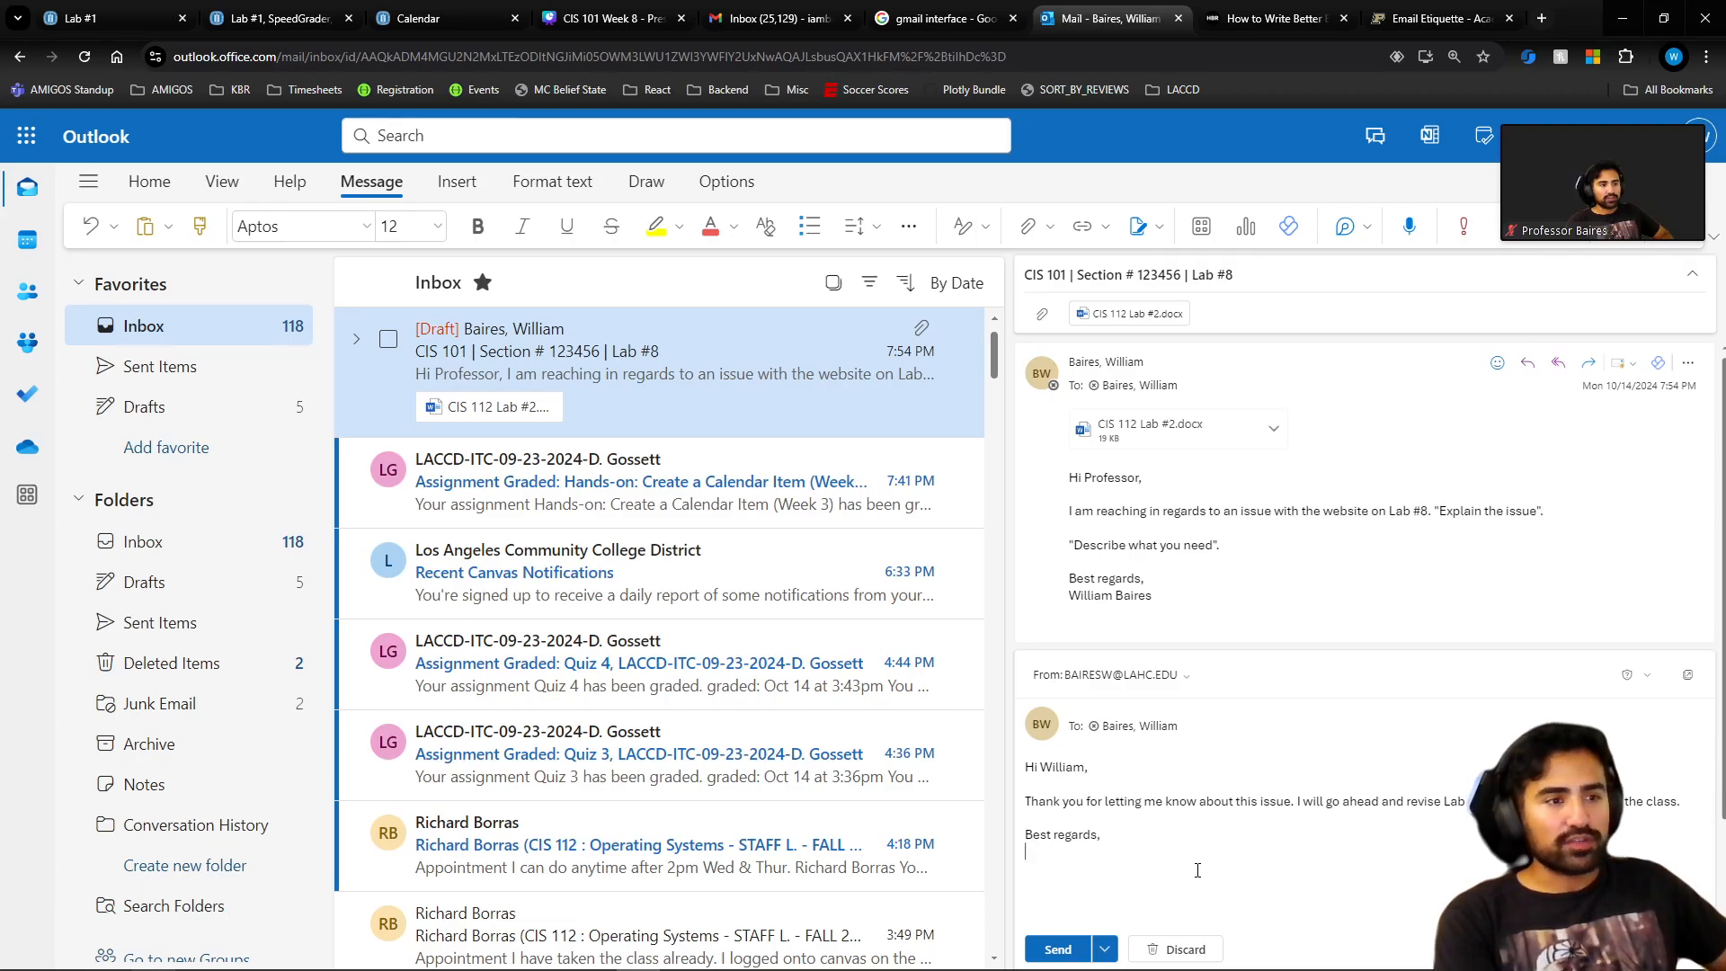
{"action": "type", "text": "Professo B"}
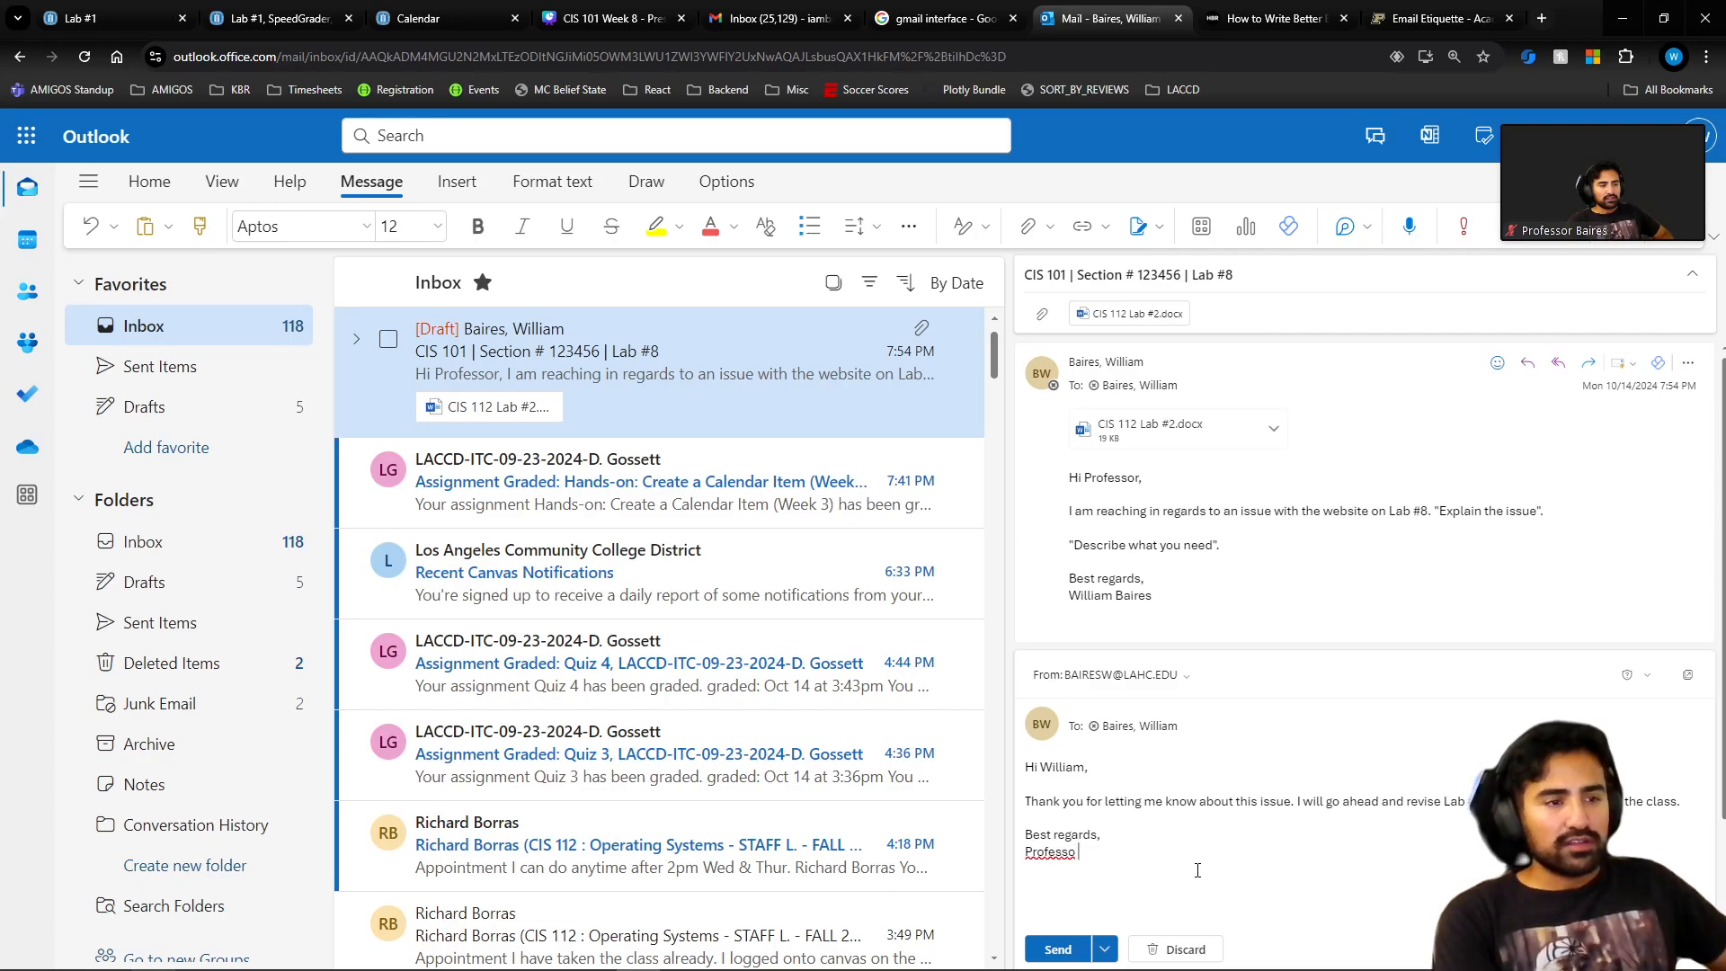
{"action": "key", "text": "BackSpace"}
{"action": "type", "text": "r Baires"}
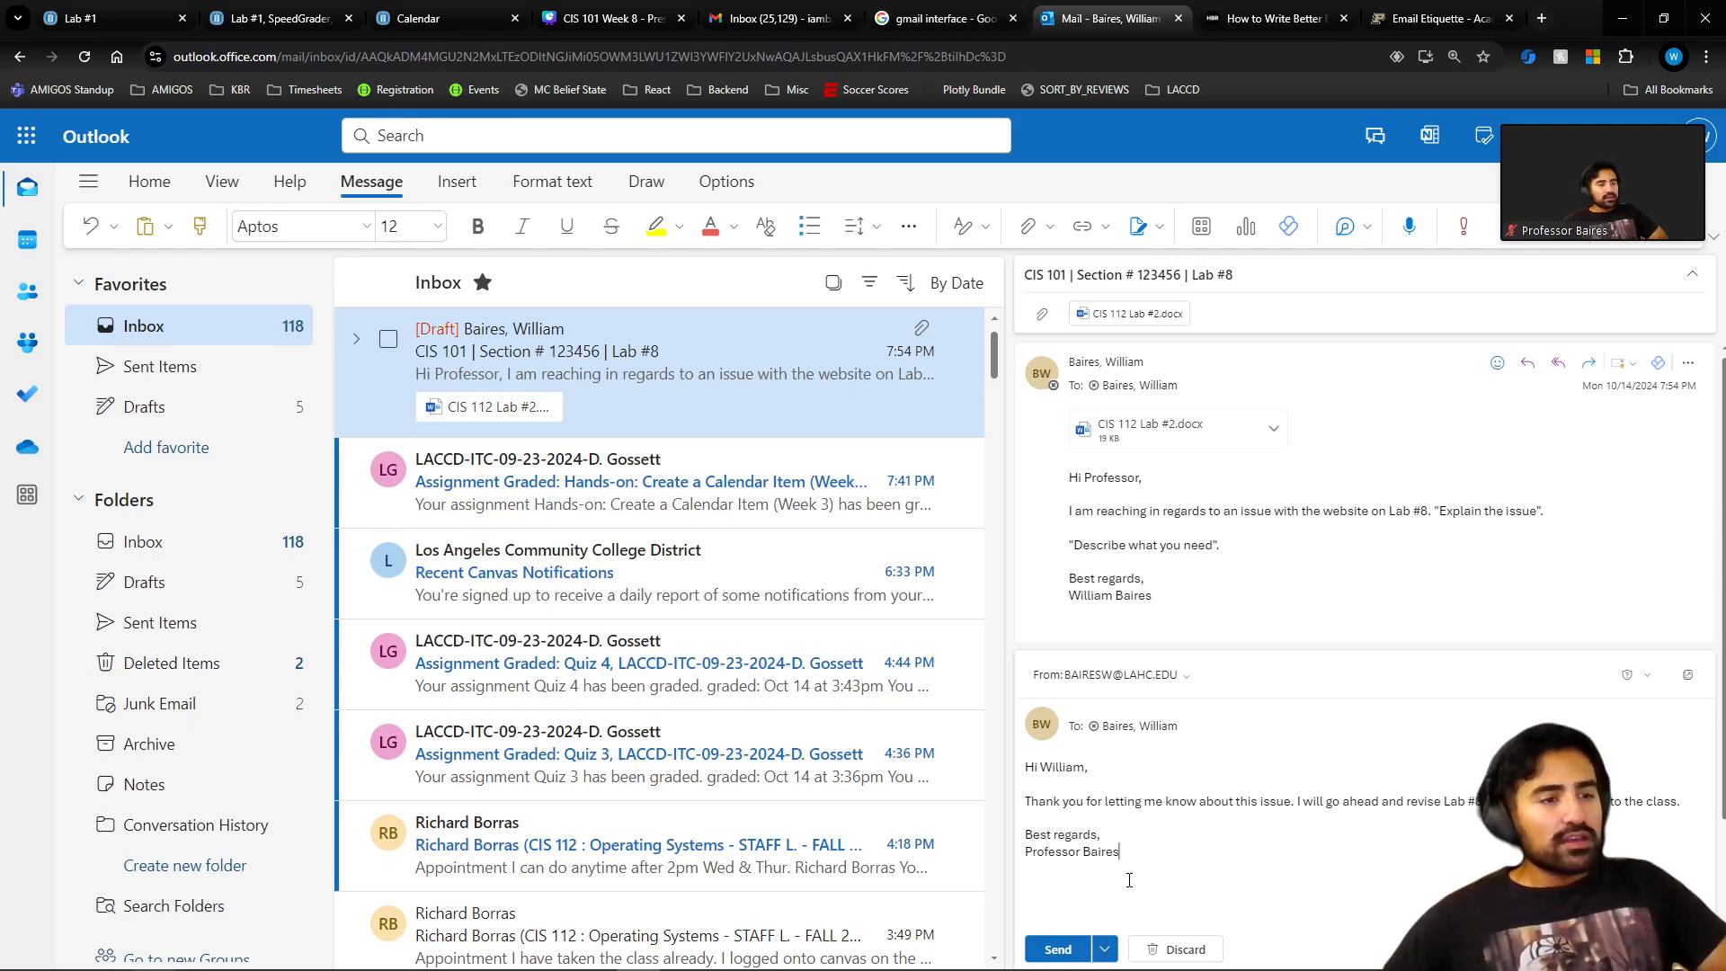
Select and deselect the reply body and sign-off lines to review the drafted text.
{"action": "left_click_drag", "start_coordinate": [1145, 848], "coordinate": [996, 737]}
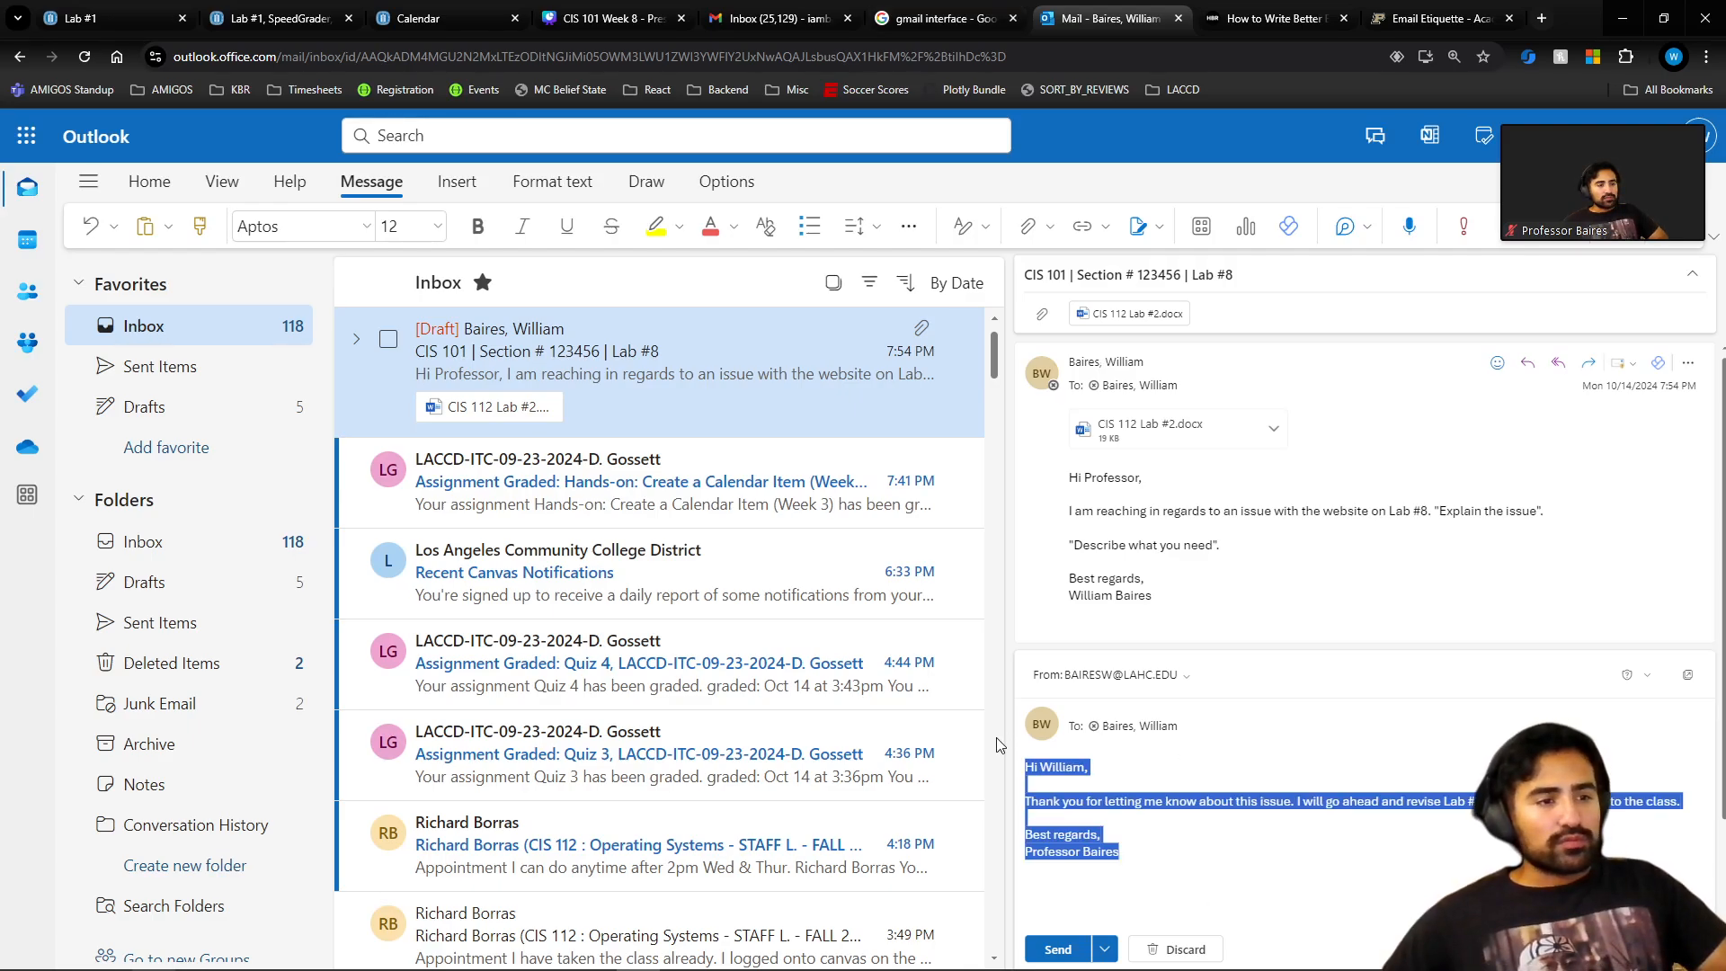
{"action": "left_click", "coordinate": [1245, 801]}
{"action": "left_click_drag", "start_coordinate": [1123, 852], "coordinate": [1024, 772]}
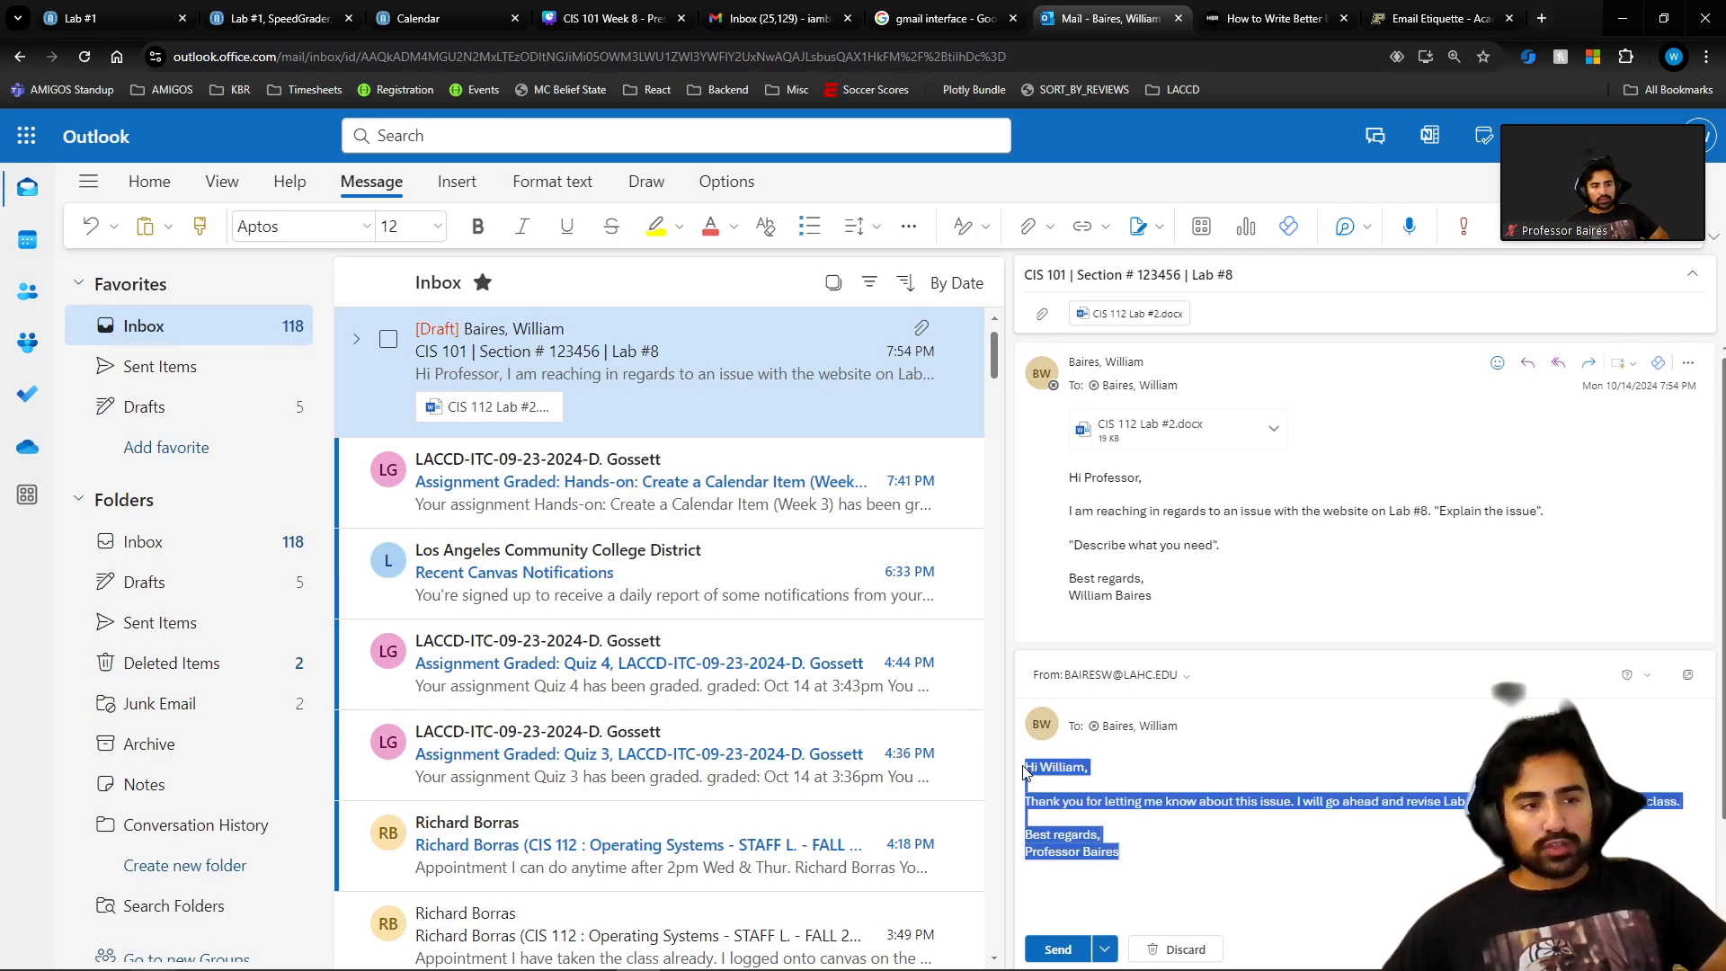
{"action": "left_click", "coordinate": [1185, 835]}
{"action": "left_click_drag", "start_coordinate": [1122, 851], "coordinate": [1029, 765]}
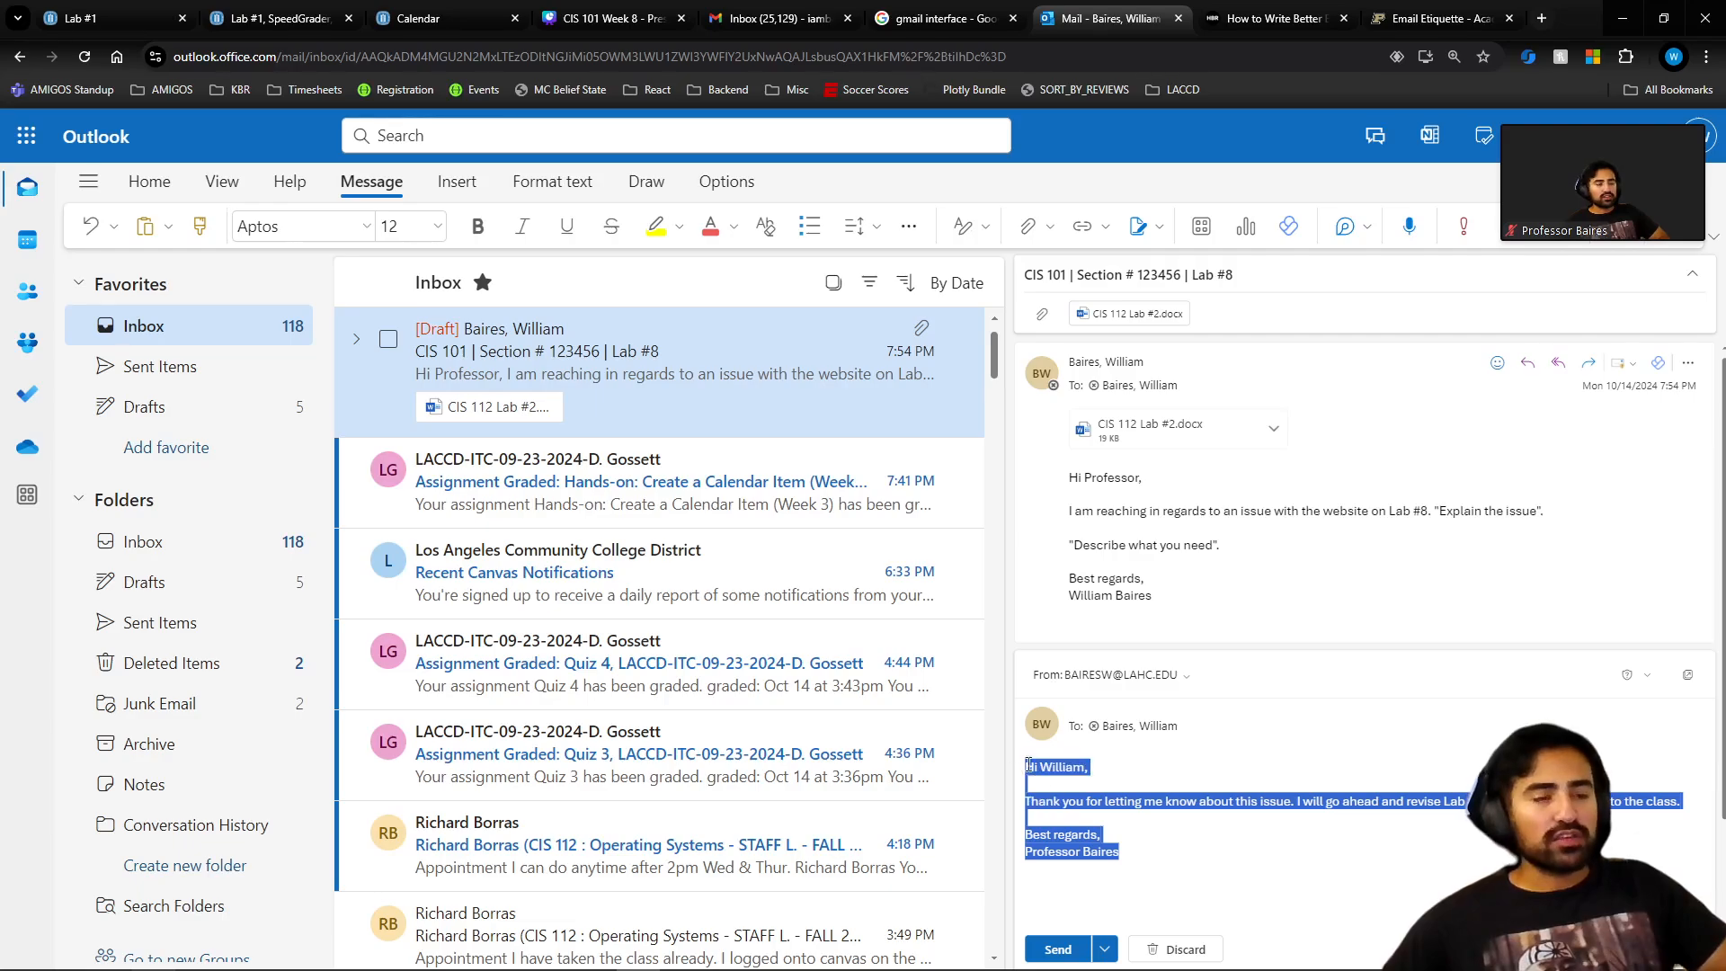
{"action": "left_click", "coordinate": [1127, 842]}
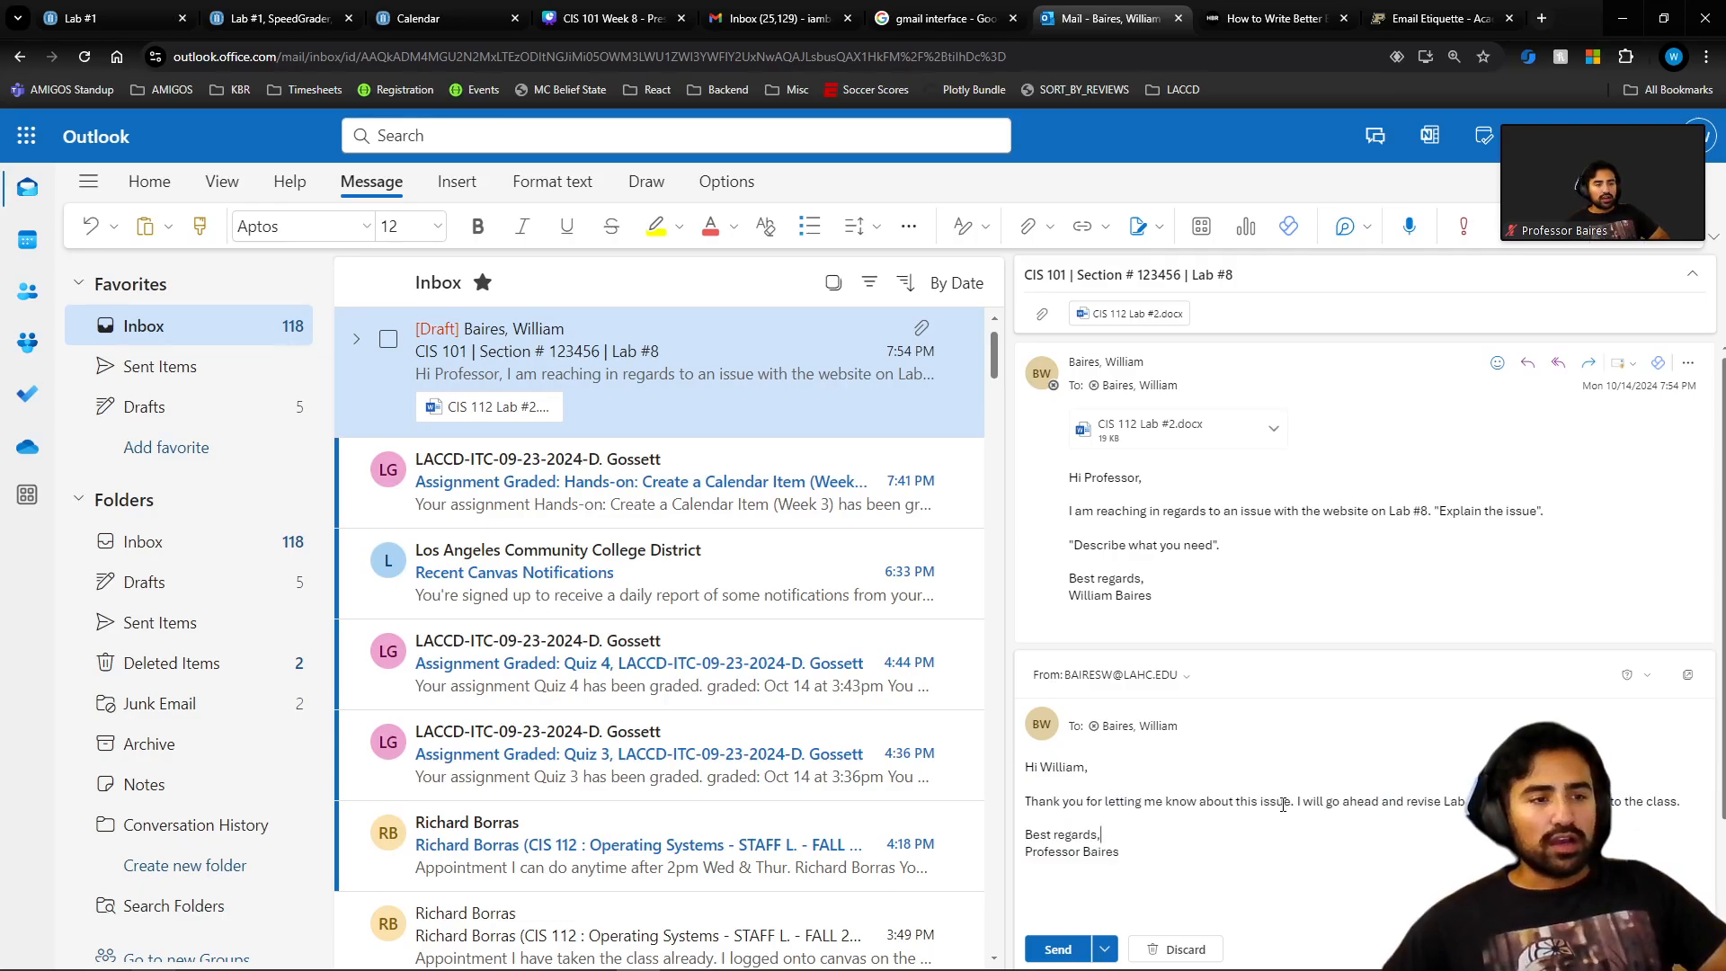
{"action": "triple_click", "coordinate": [1159, 831]}
{"action": "left_click", "coordinate": [1160, 843]}
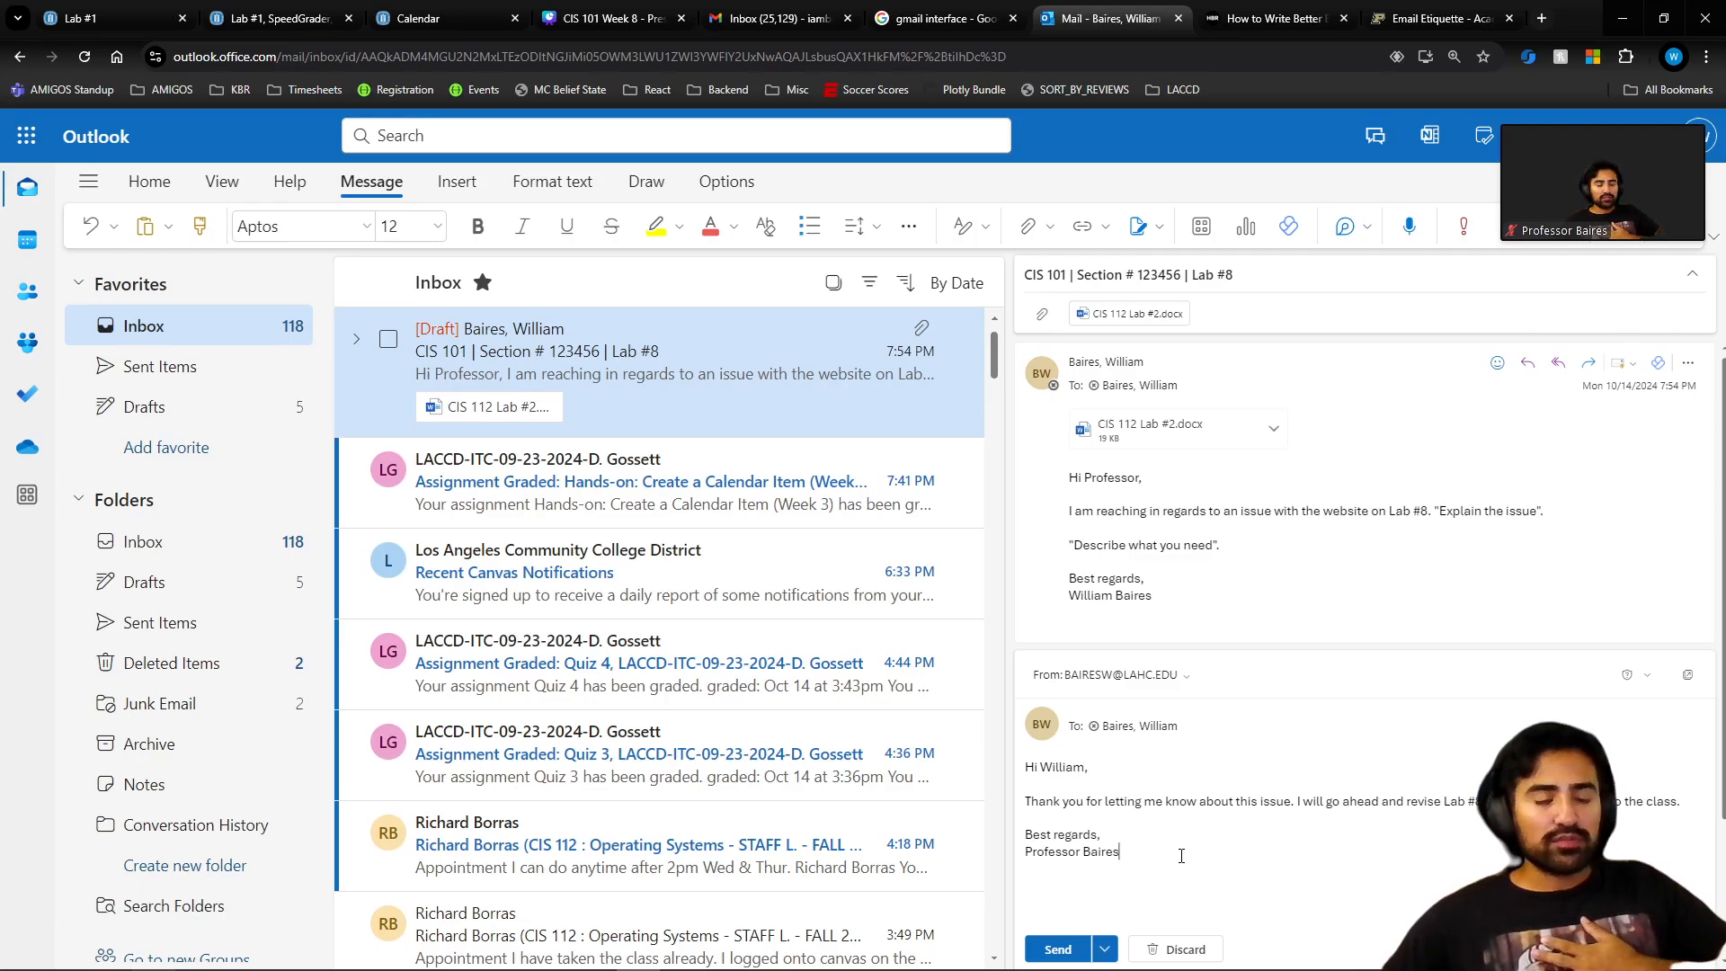
{"action": "left_click_drag", "start_coordinate": [1182, 856], "coordinate": [1023, 773]}
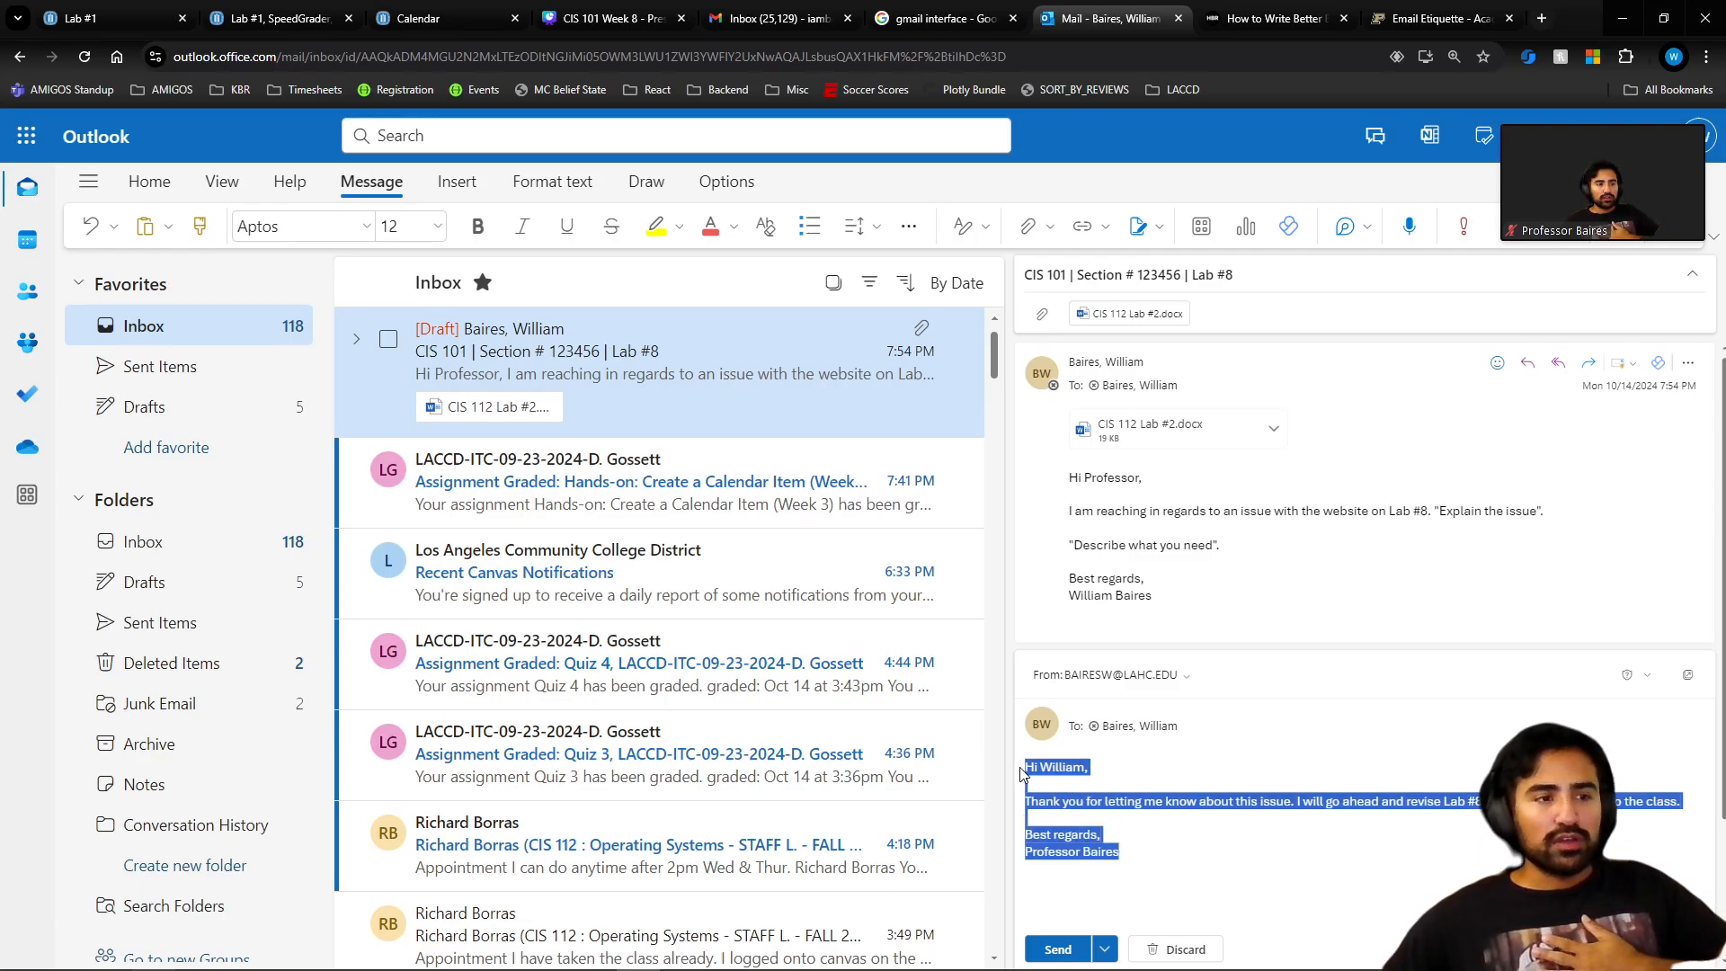
{"action": "left_click", "coordinate": [1143, 850]}
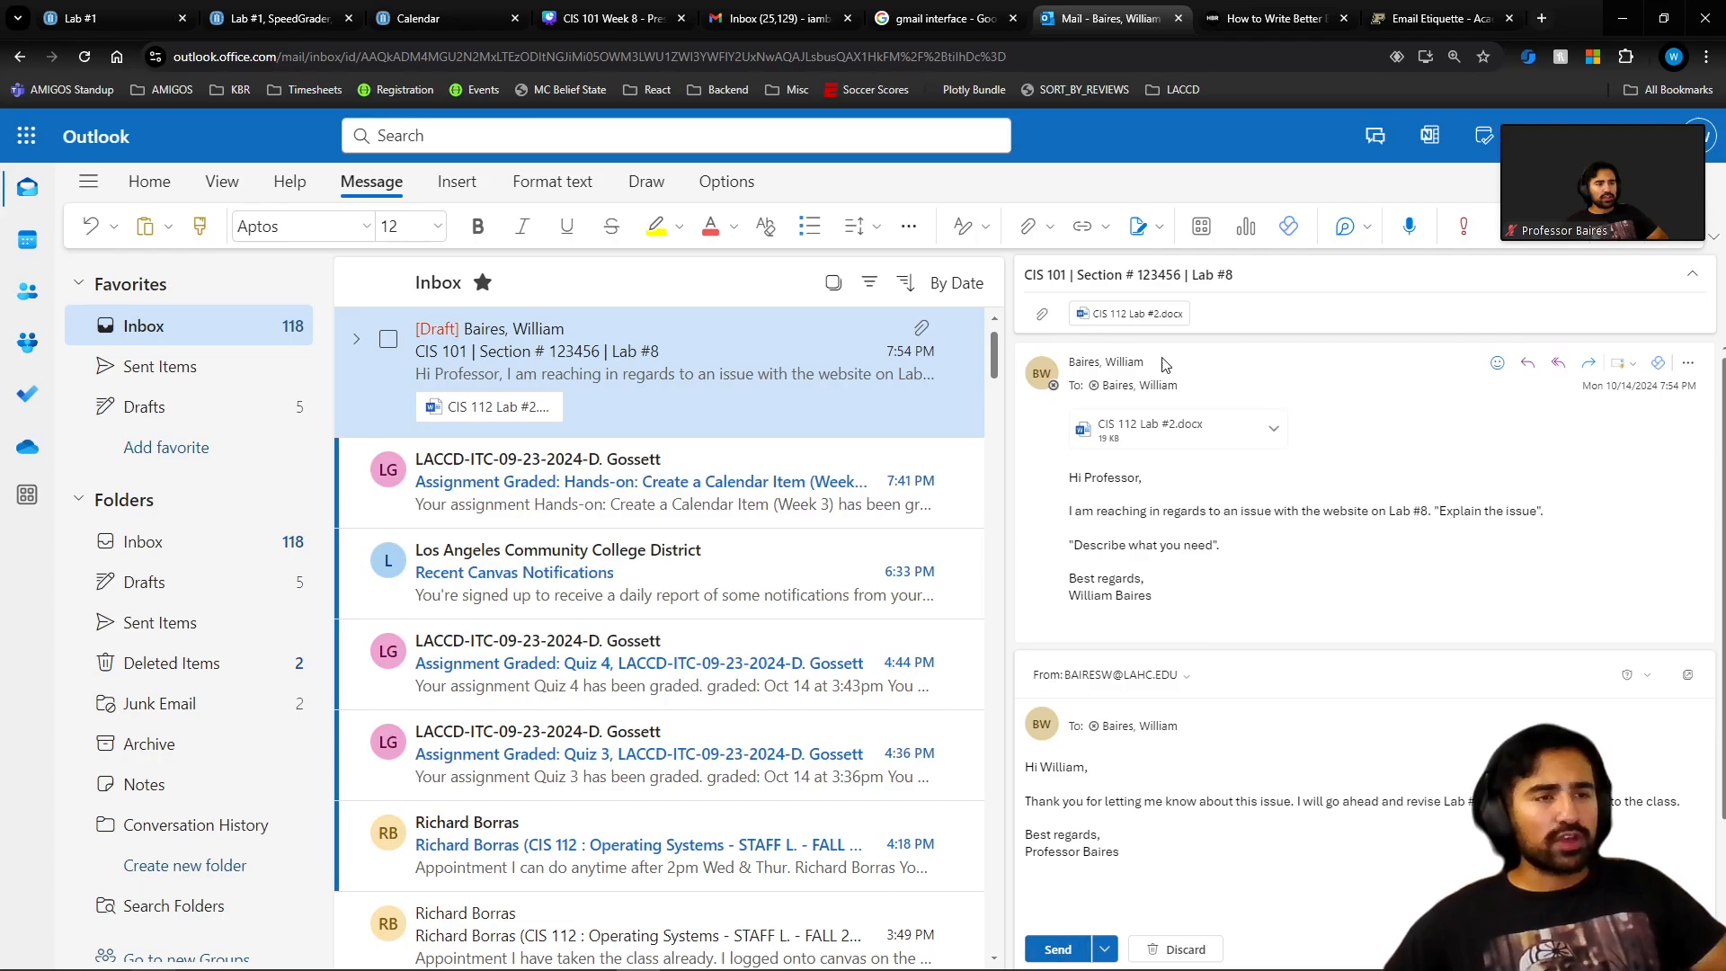
{"action": "mouse_move", "coordinate": [1054, 952]}
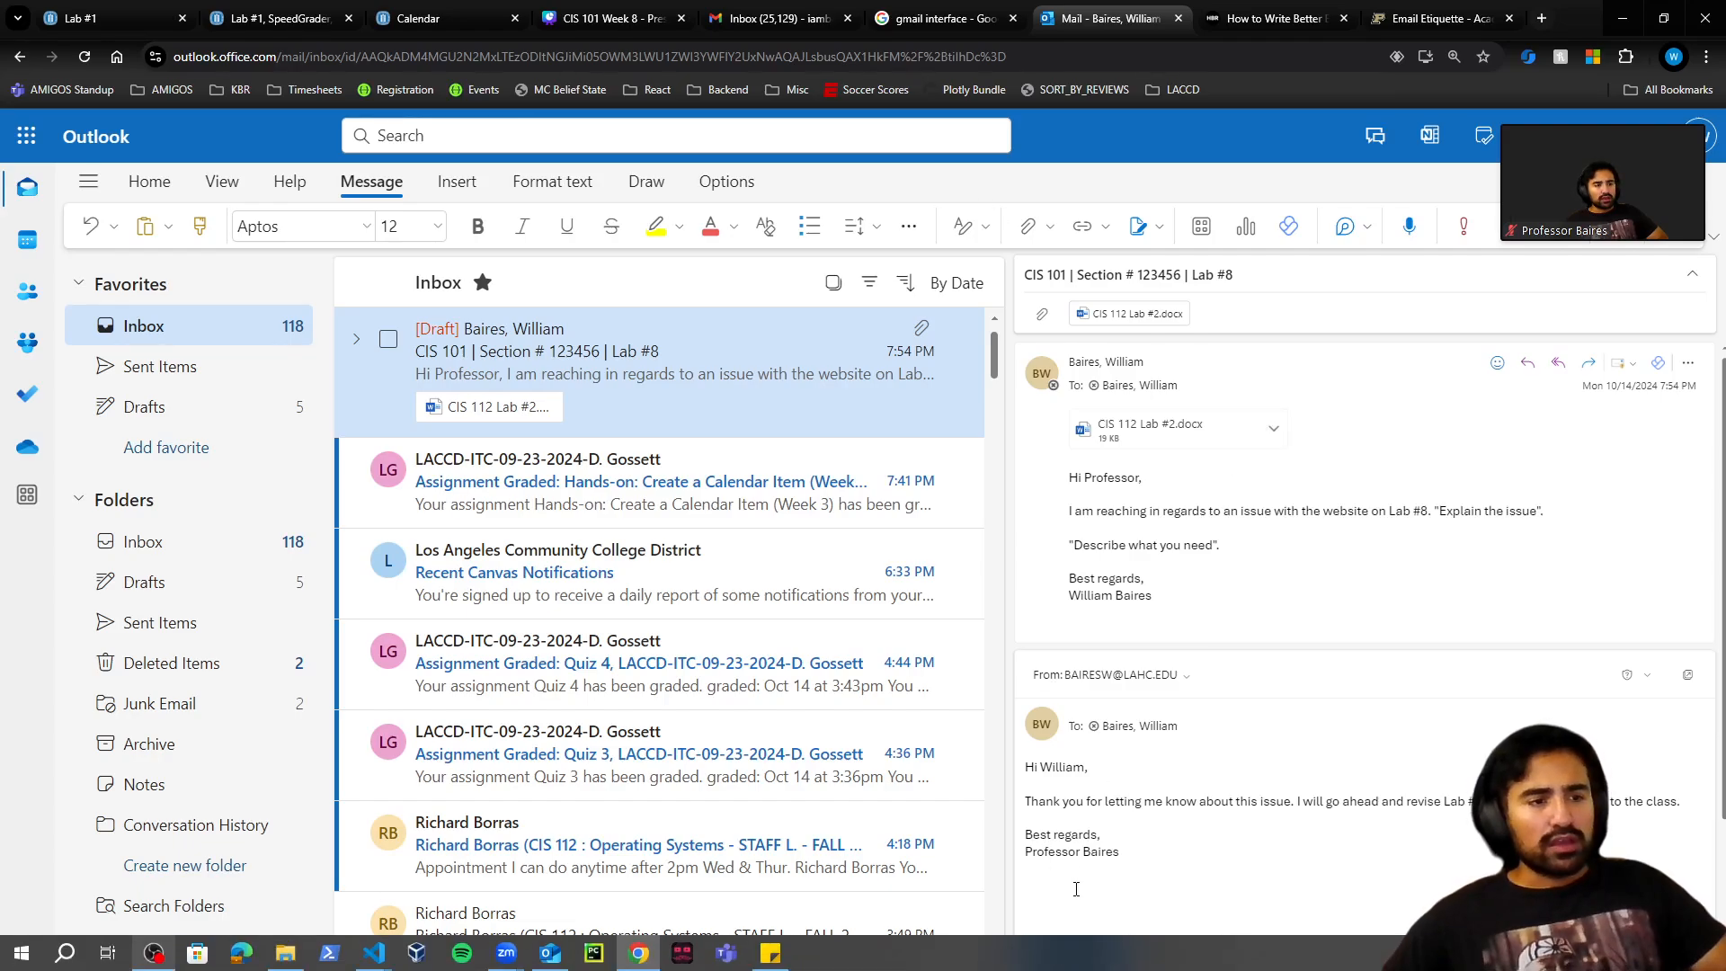
Send the reply and check it in the Lab #8 conversation thread.
{"action": "left_click", "coordinate": [1063, 946]}
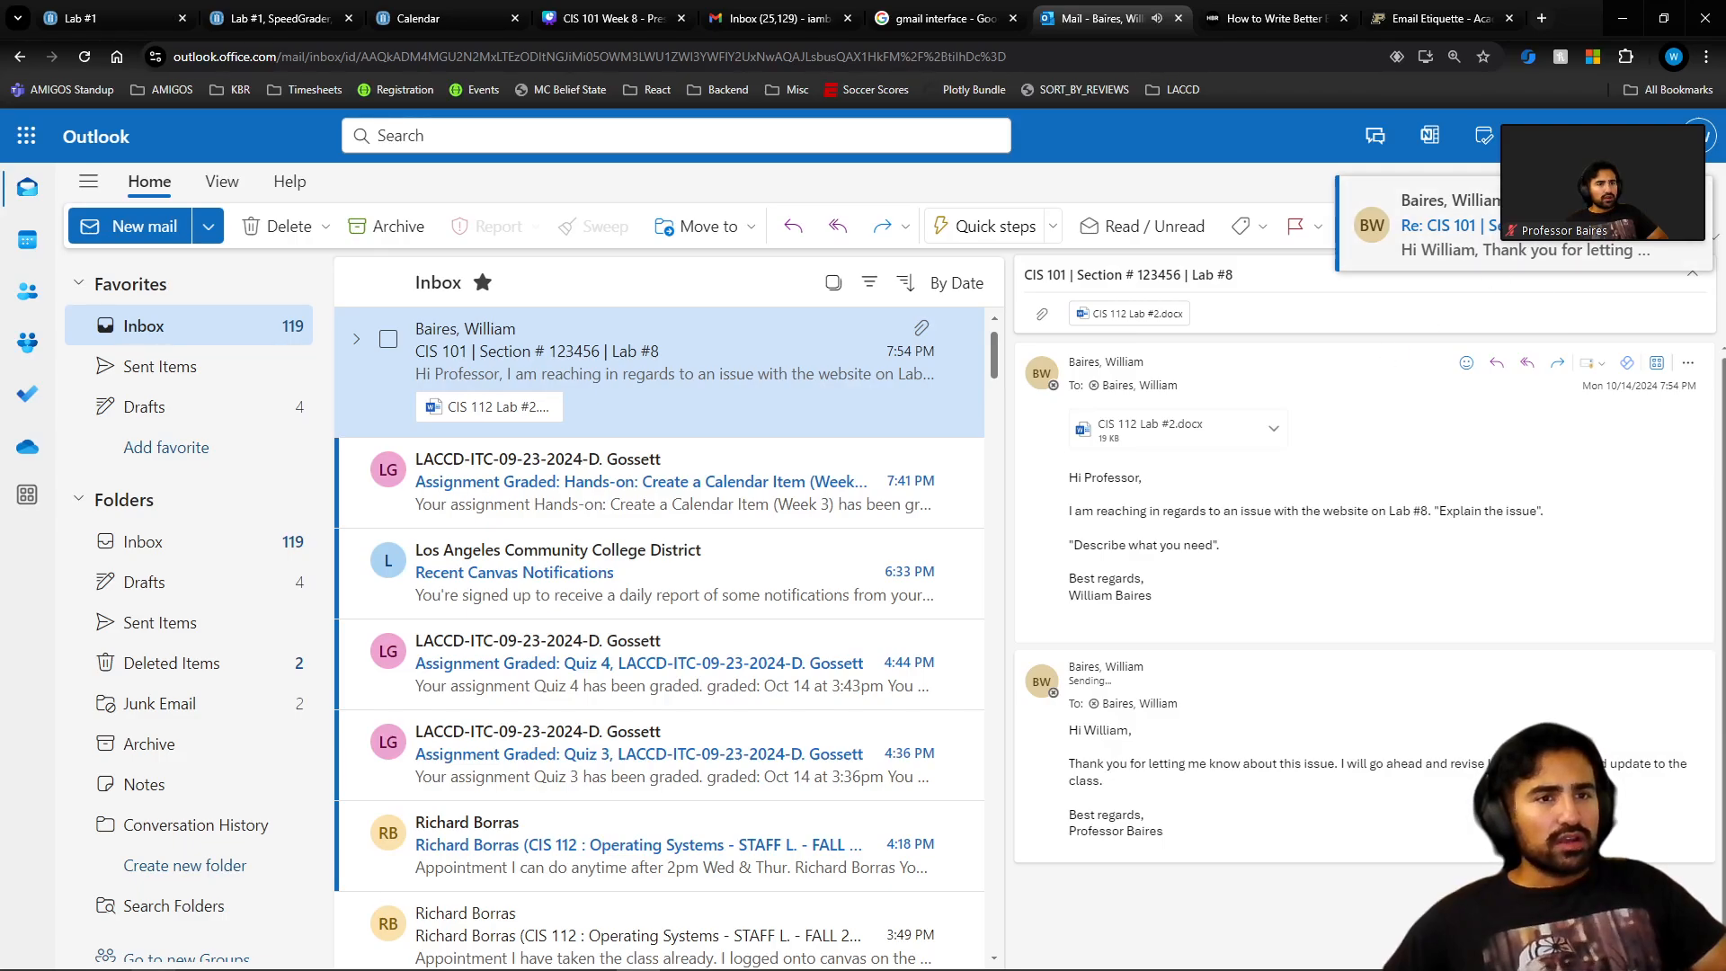
{"action": "scroll", "coordinate": [223, 690], "scroll_direction": "down", "scroll_amount": 1}
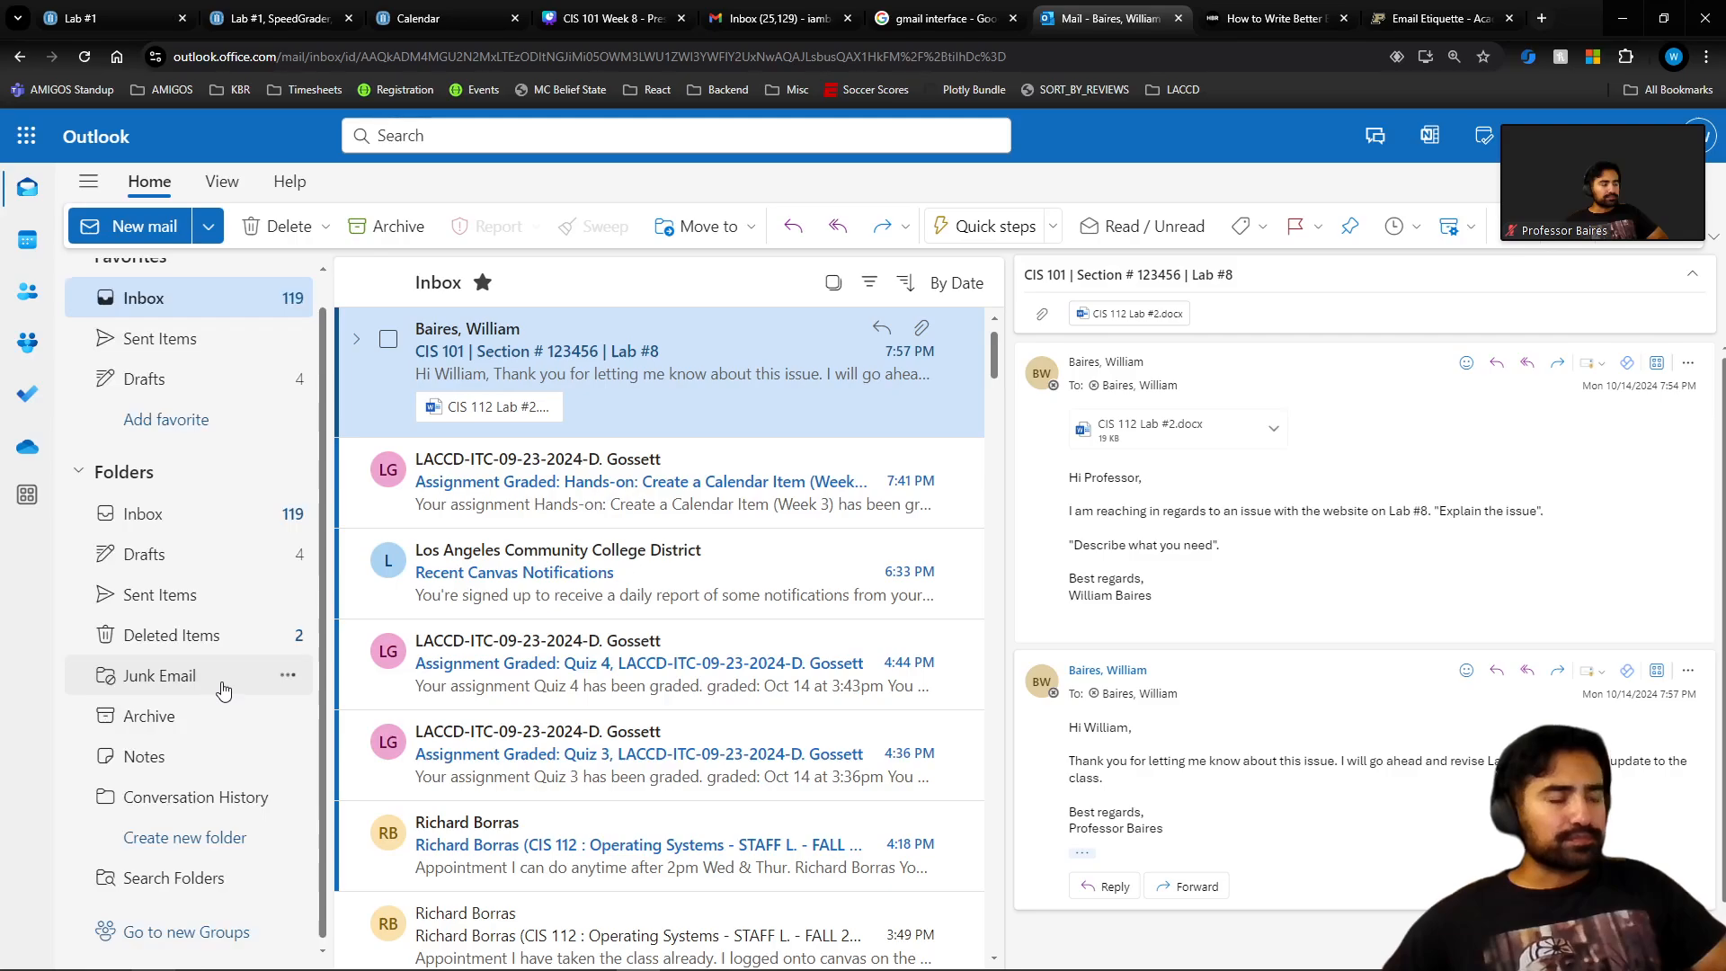
{"action": "scroll", "coordinate": [224, 690], "scroll_direction": "up", "scroll_amount": 1}
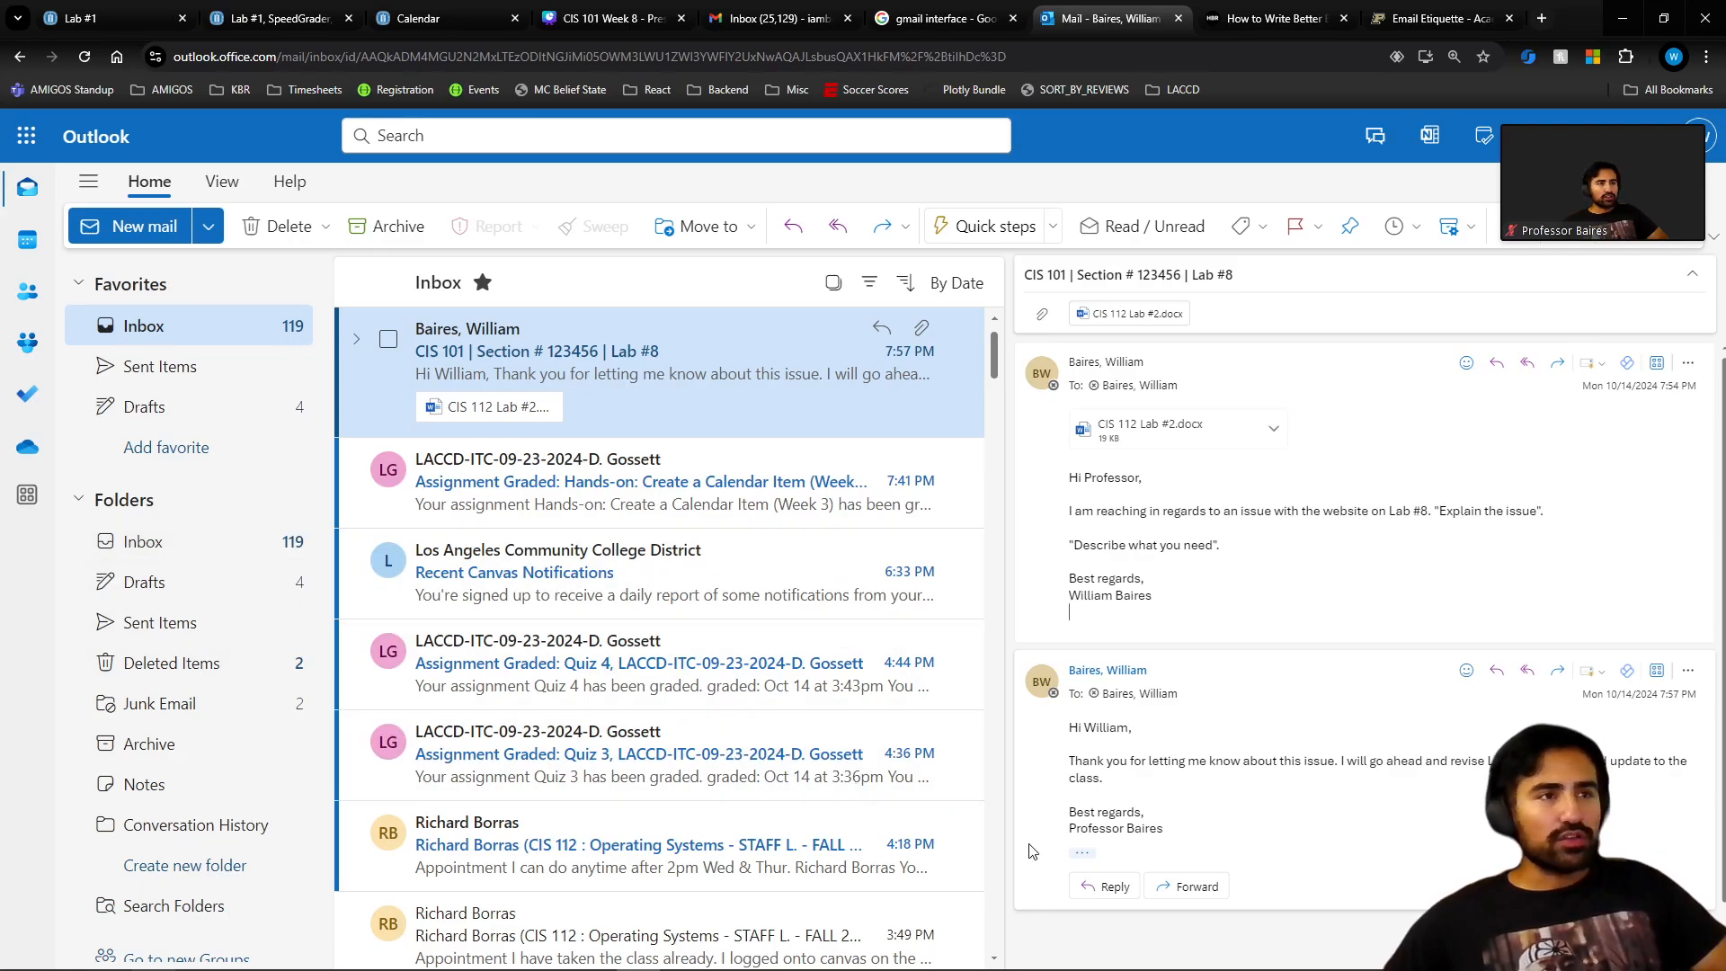
Glance at the Canva slide tab, then return to the Outlook mailbox.
{"action": "left_click", "coordinate": [611, 18]}
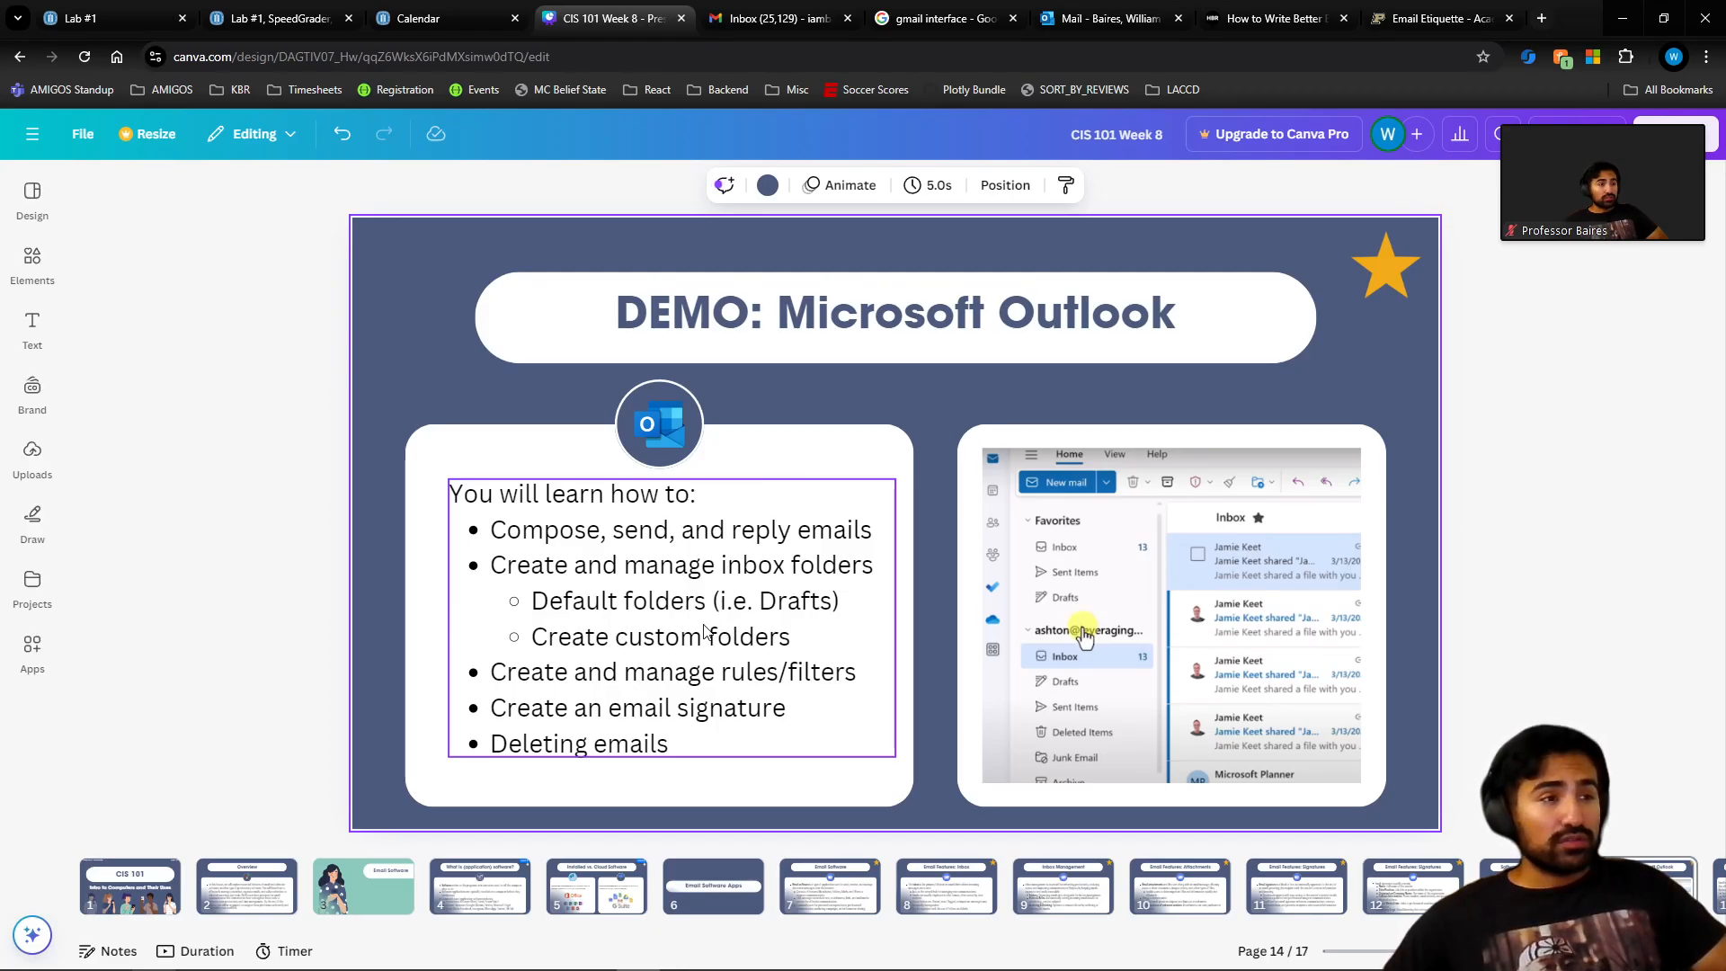
{"action": "left_click", "coordinate": [1107, 18]}
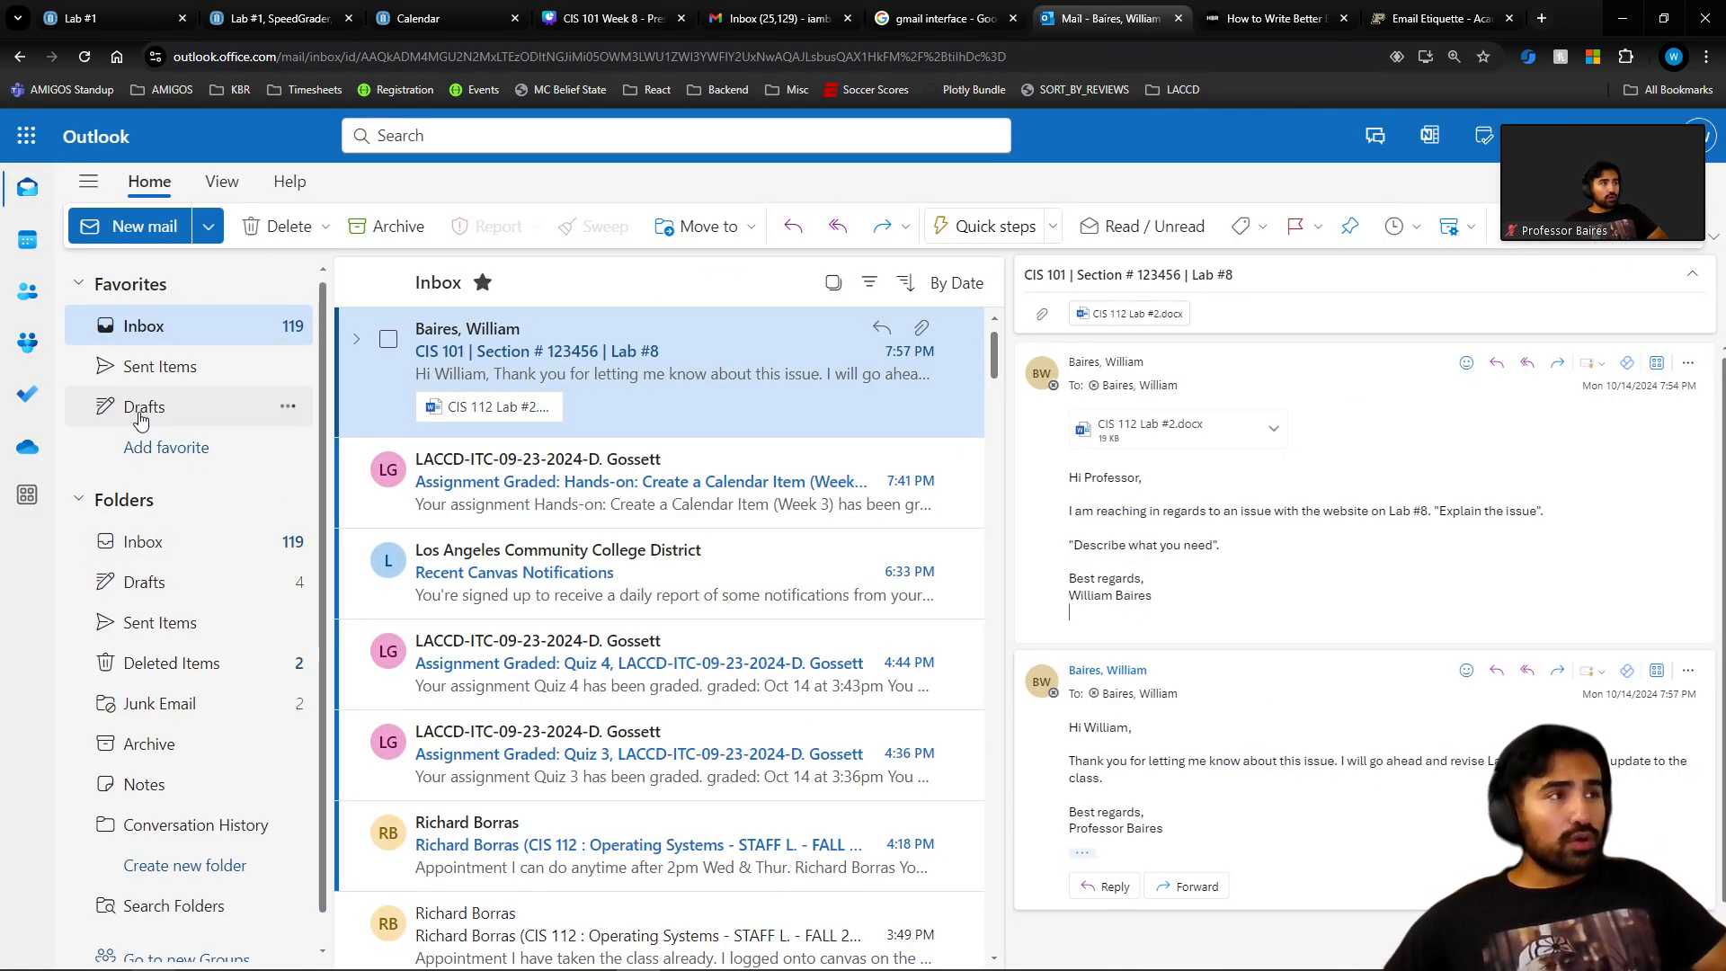
{"action": "scroll", "coordinate": [135, 557], "scroll_direction": "down", "scroll_amount": 1}
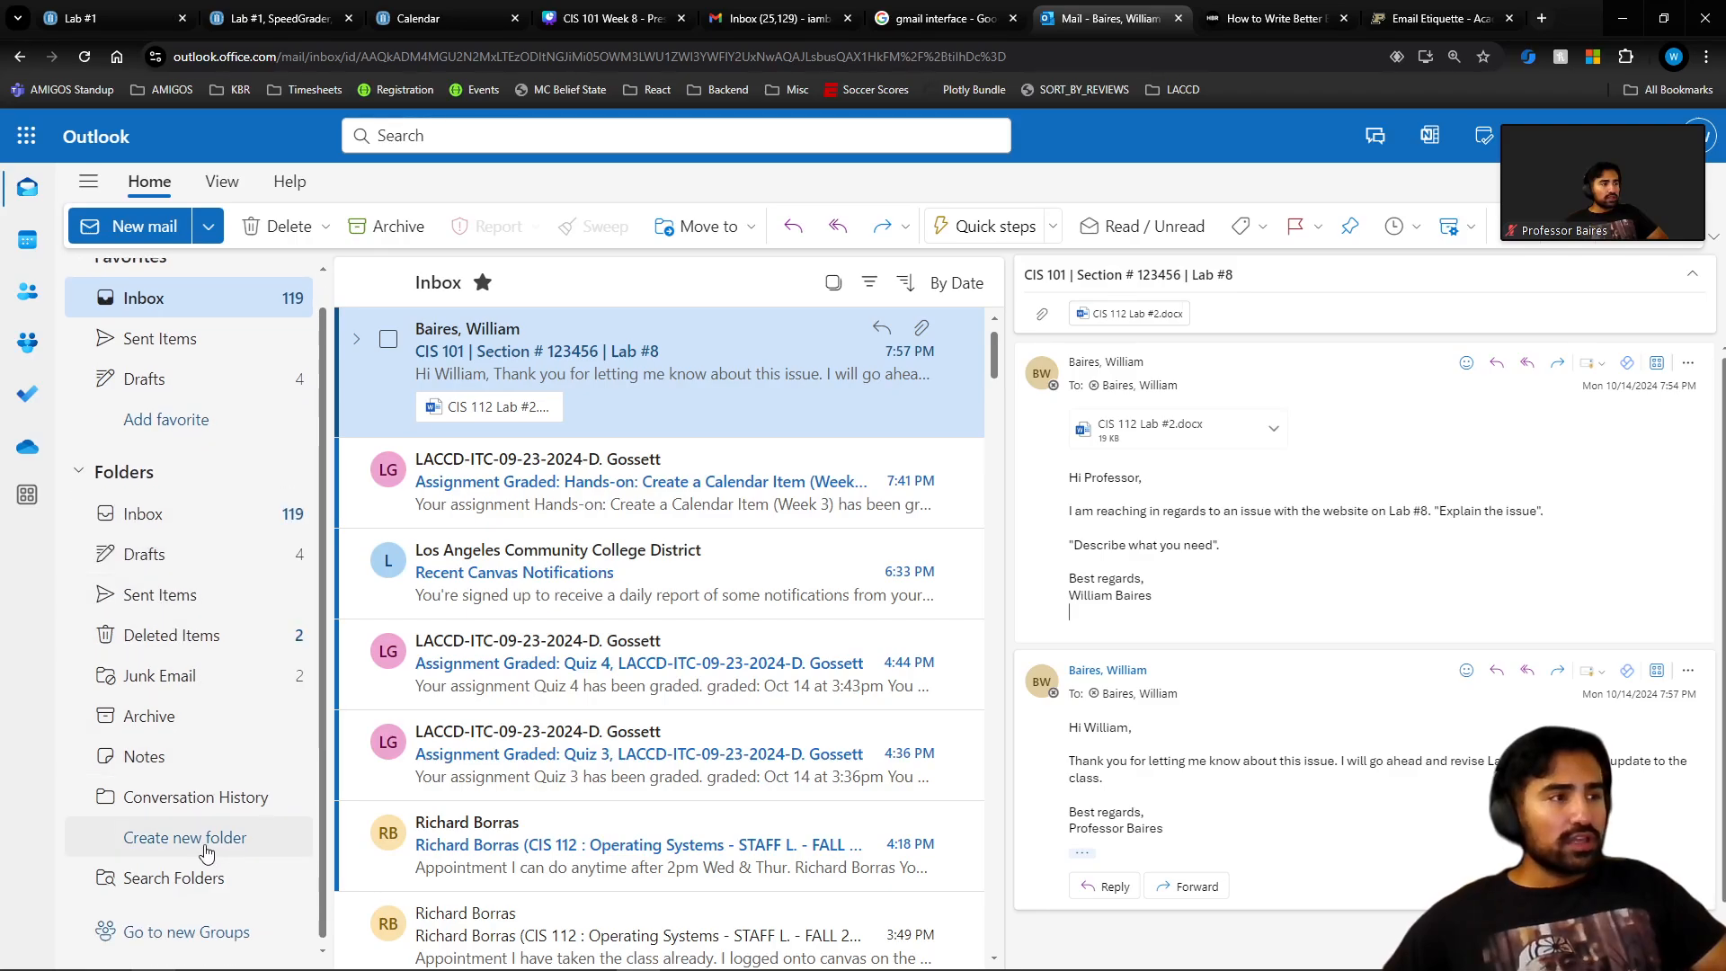
{"action": "scroll", "coordinate": [173, 436], "scroll_direction": "up", "scroll_amount": 1}
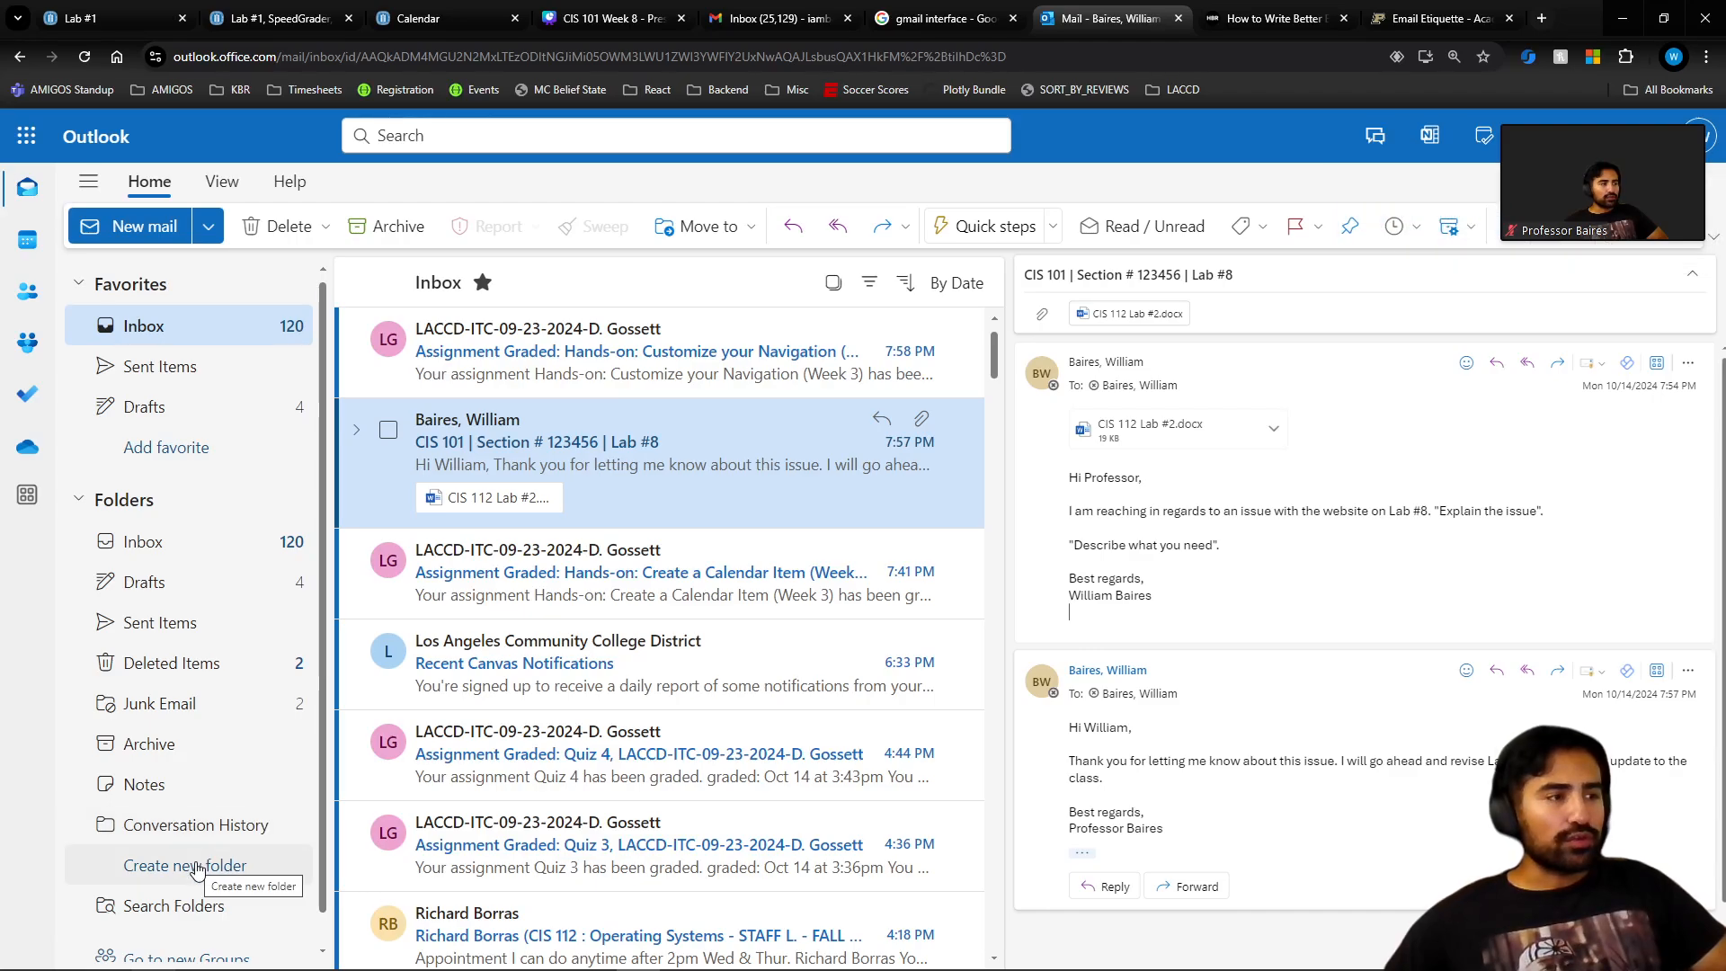
{"action": "left_click", "coordinate": [197, 863]}
{"action": "scroll", "coordinate": [261, 611], "scroll_direction": "down", "scroll_amount": 1}
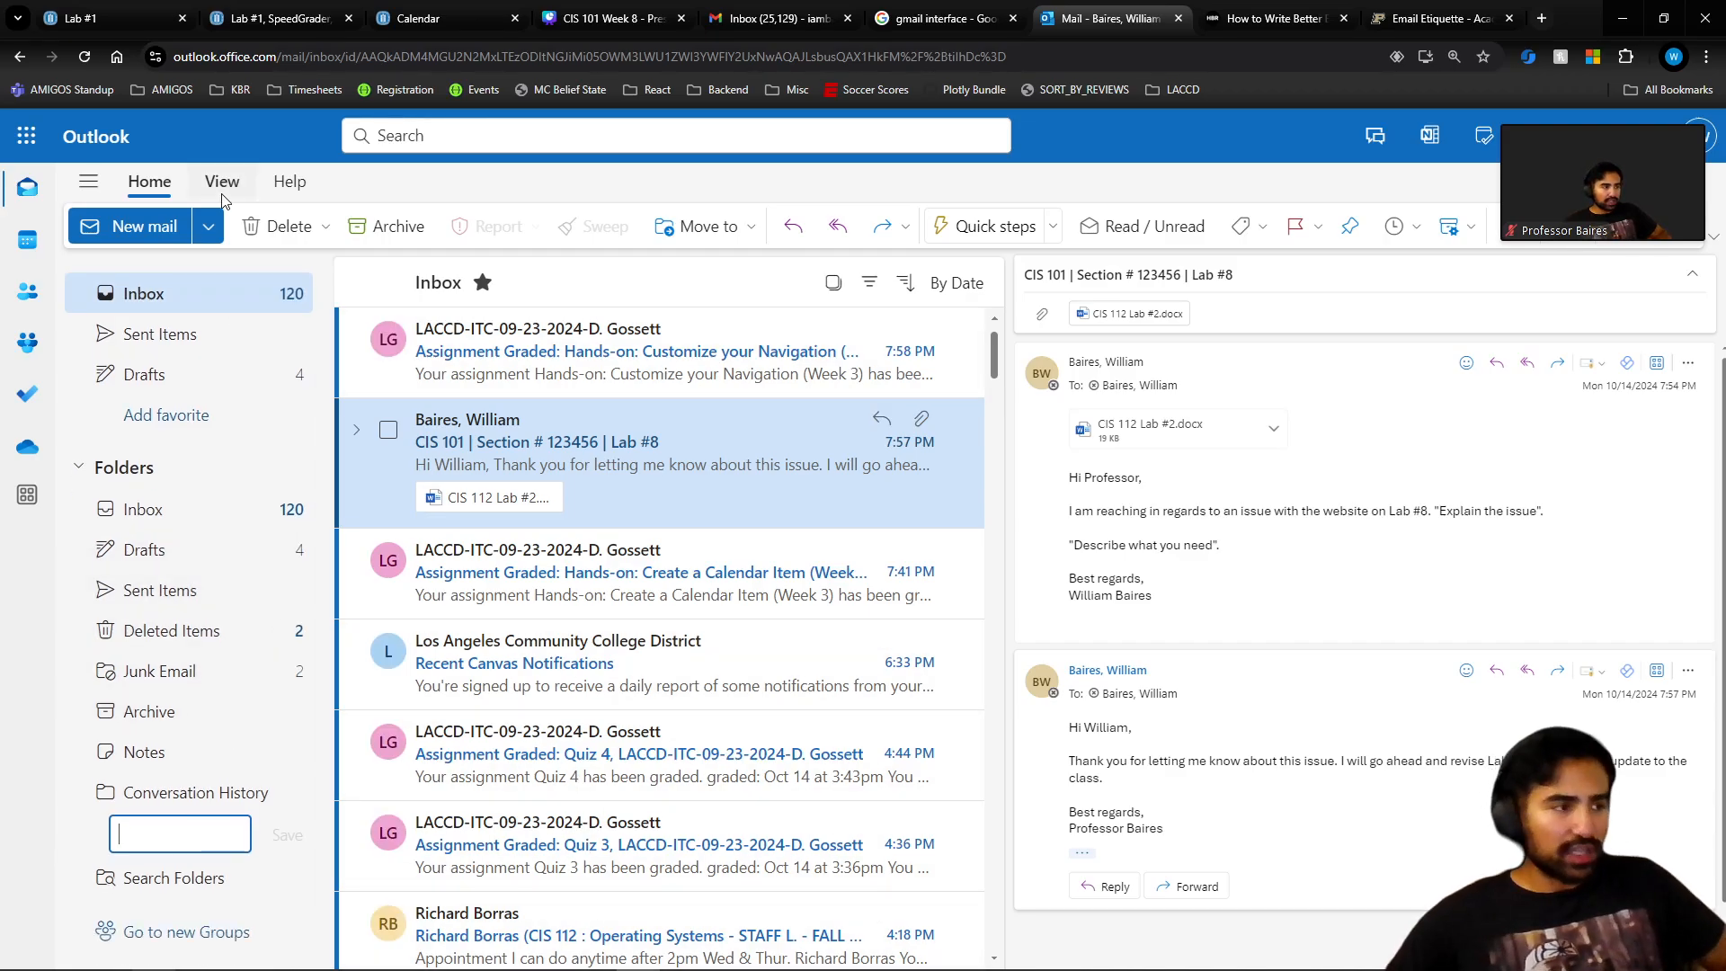
{"action": "type", "text": "Canvas"}
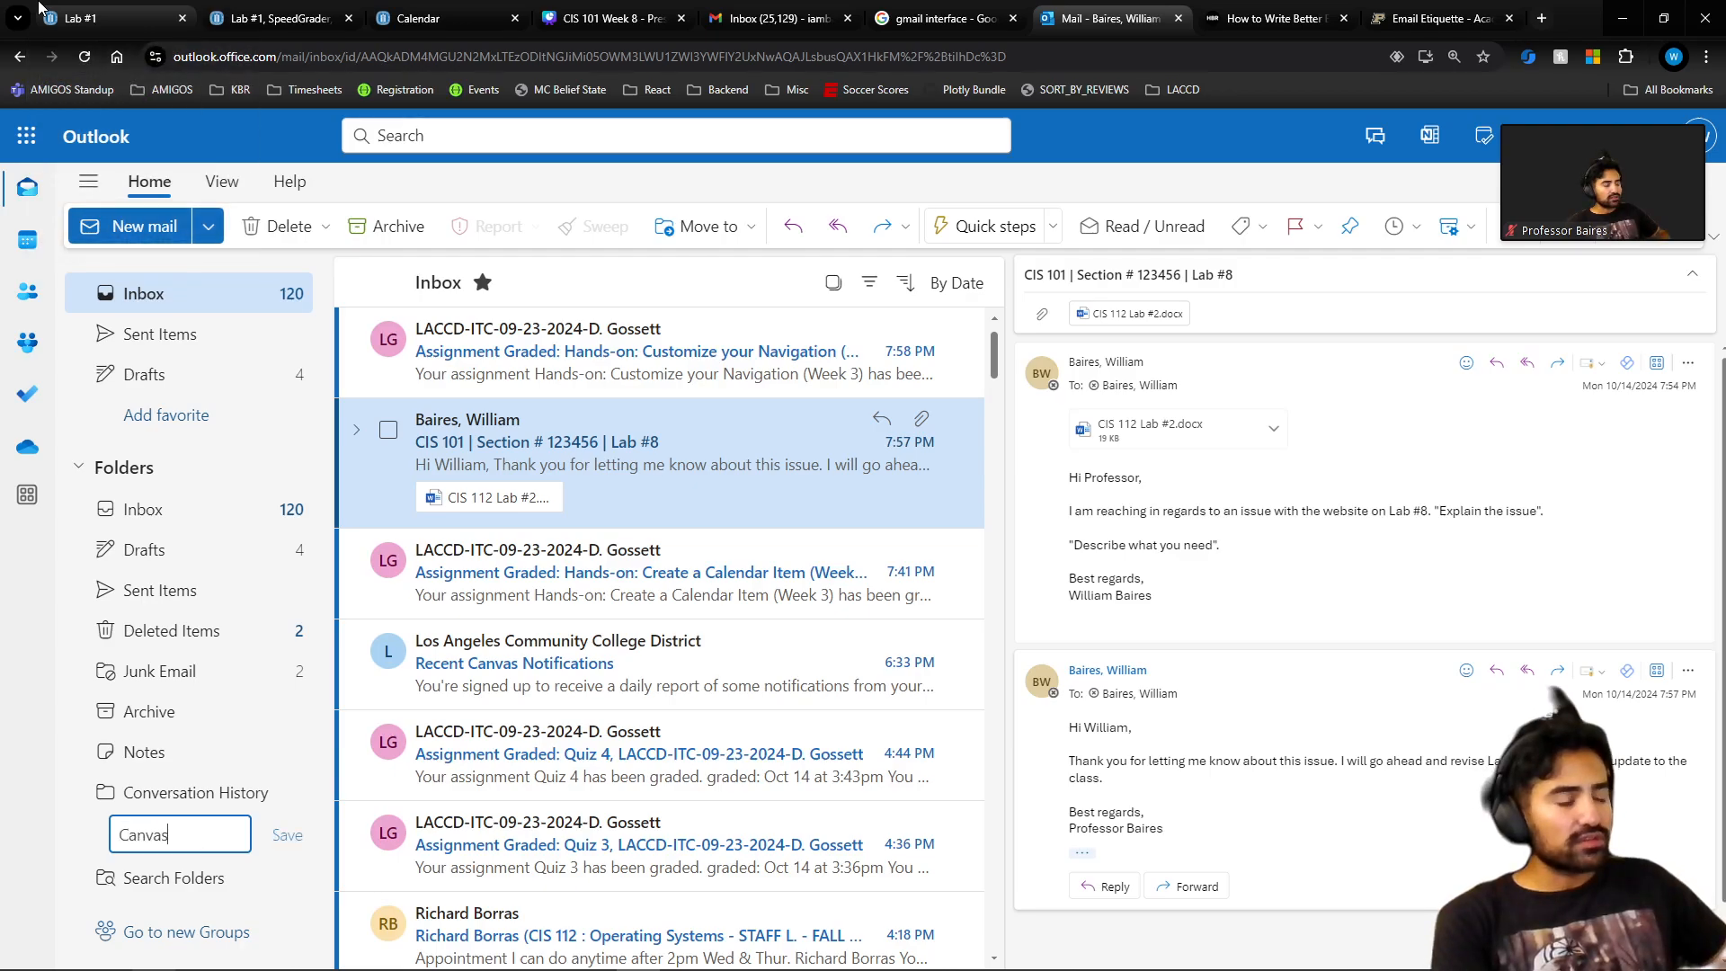
{"action": "key", "text": "Return"}
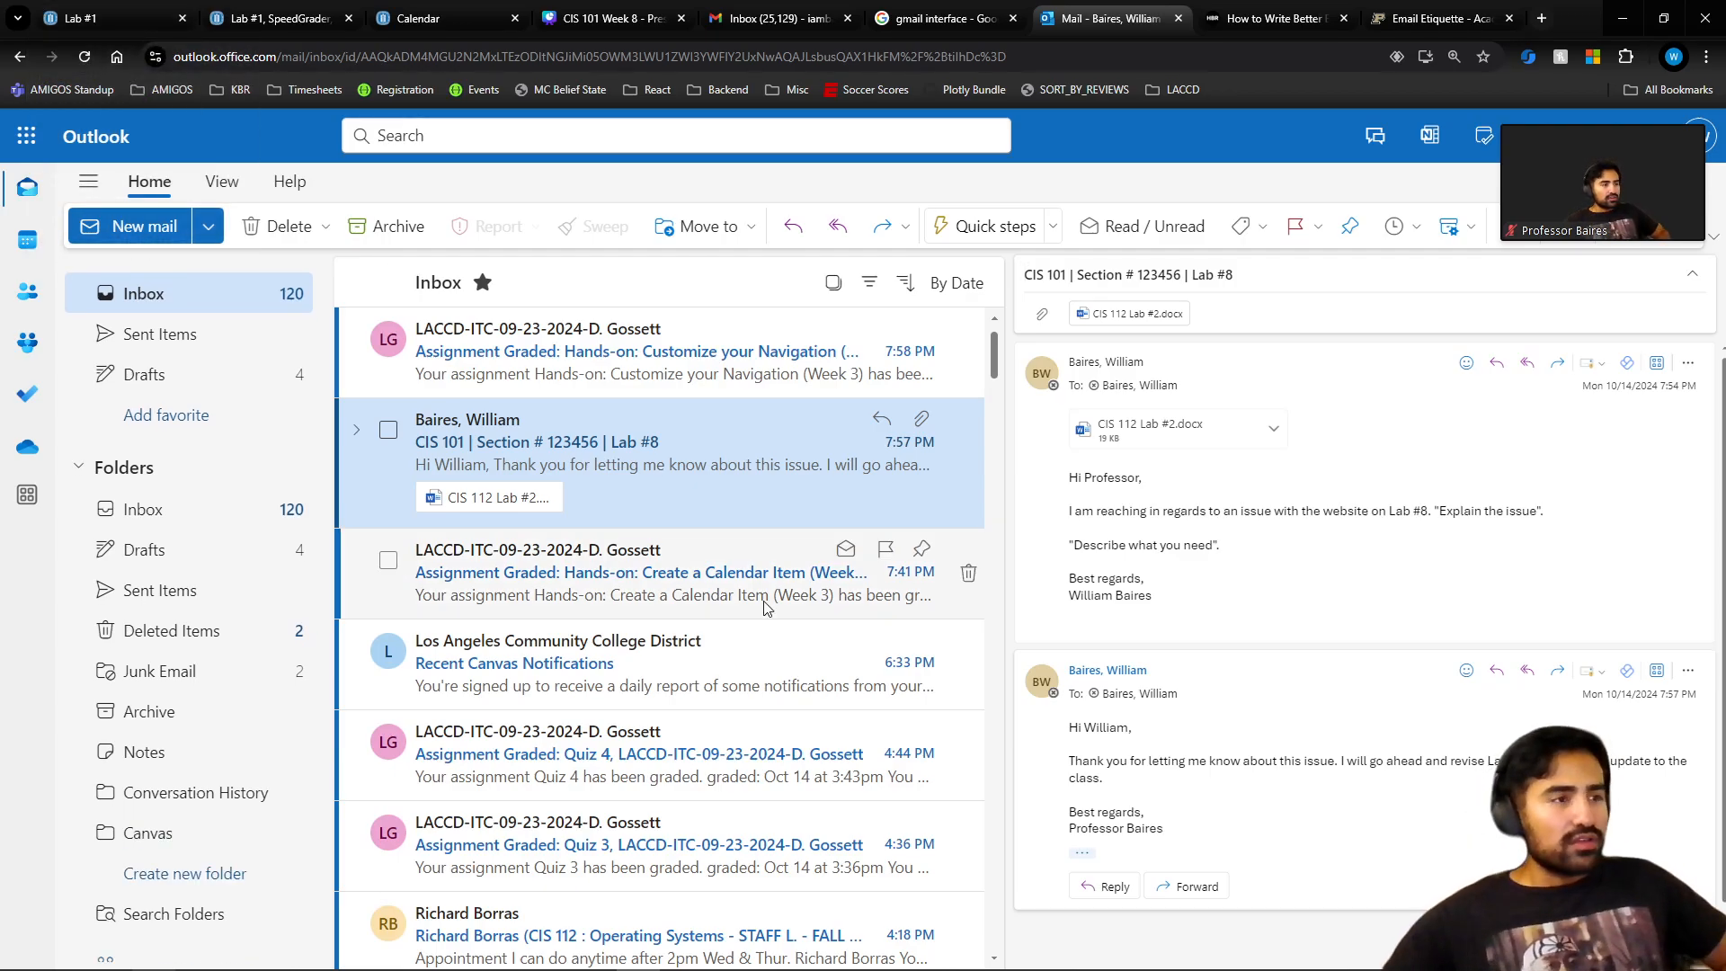
{"action": "scroll", "coordinate": [231, 822], "scroll_direction": "down", "scroll_amount": 1}
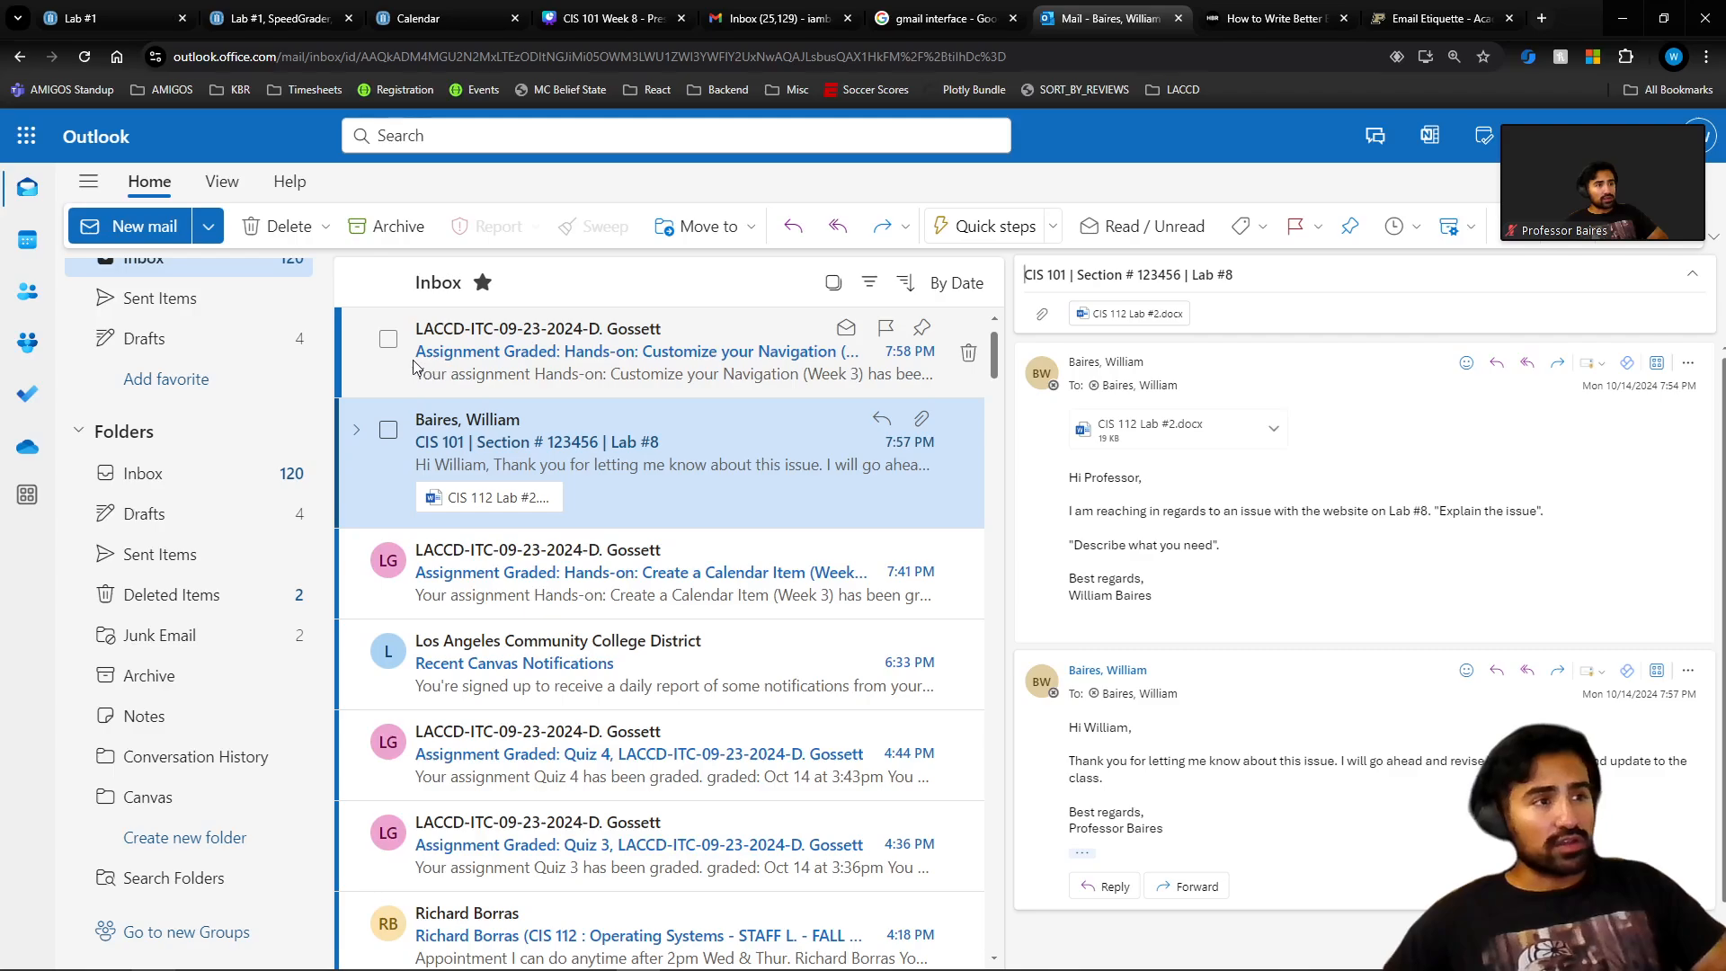
Move the 'Customize your Navigation' grading notification from the Inbox into the Canvas folder.
{"action": "left_click", "coordinate": [500, 360]}
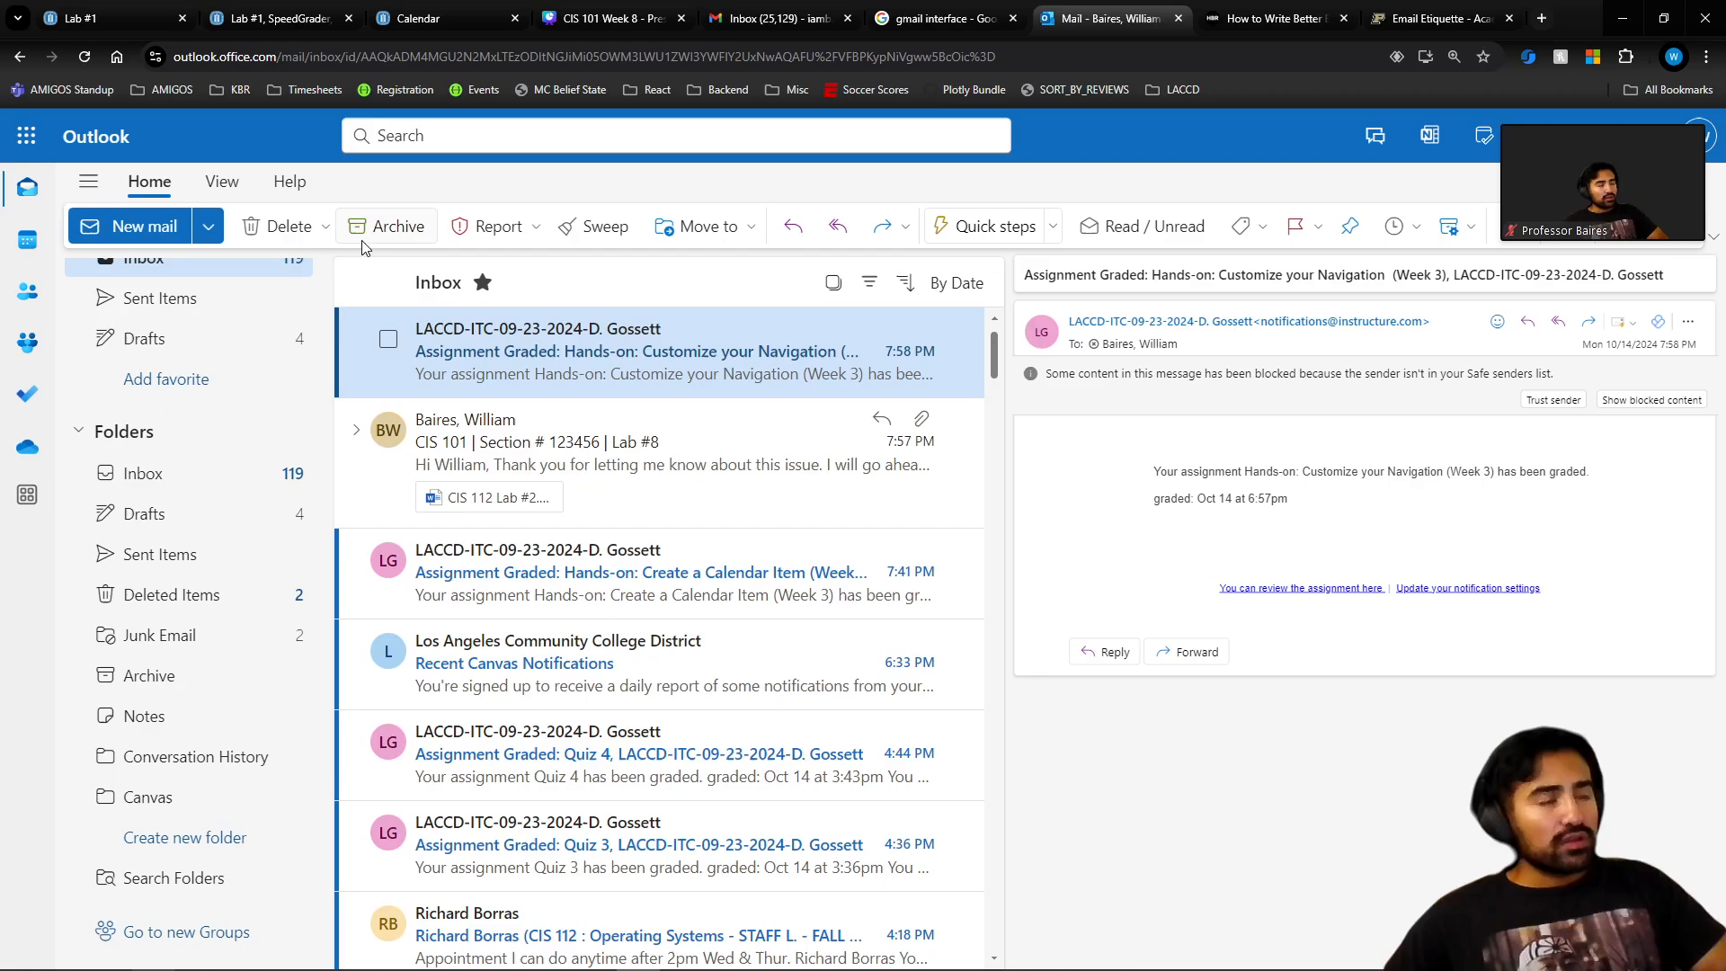
{"action": "left_click", "coordinate": [710, 226]}
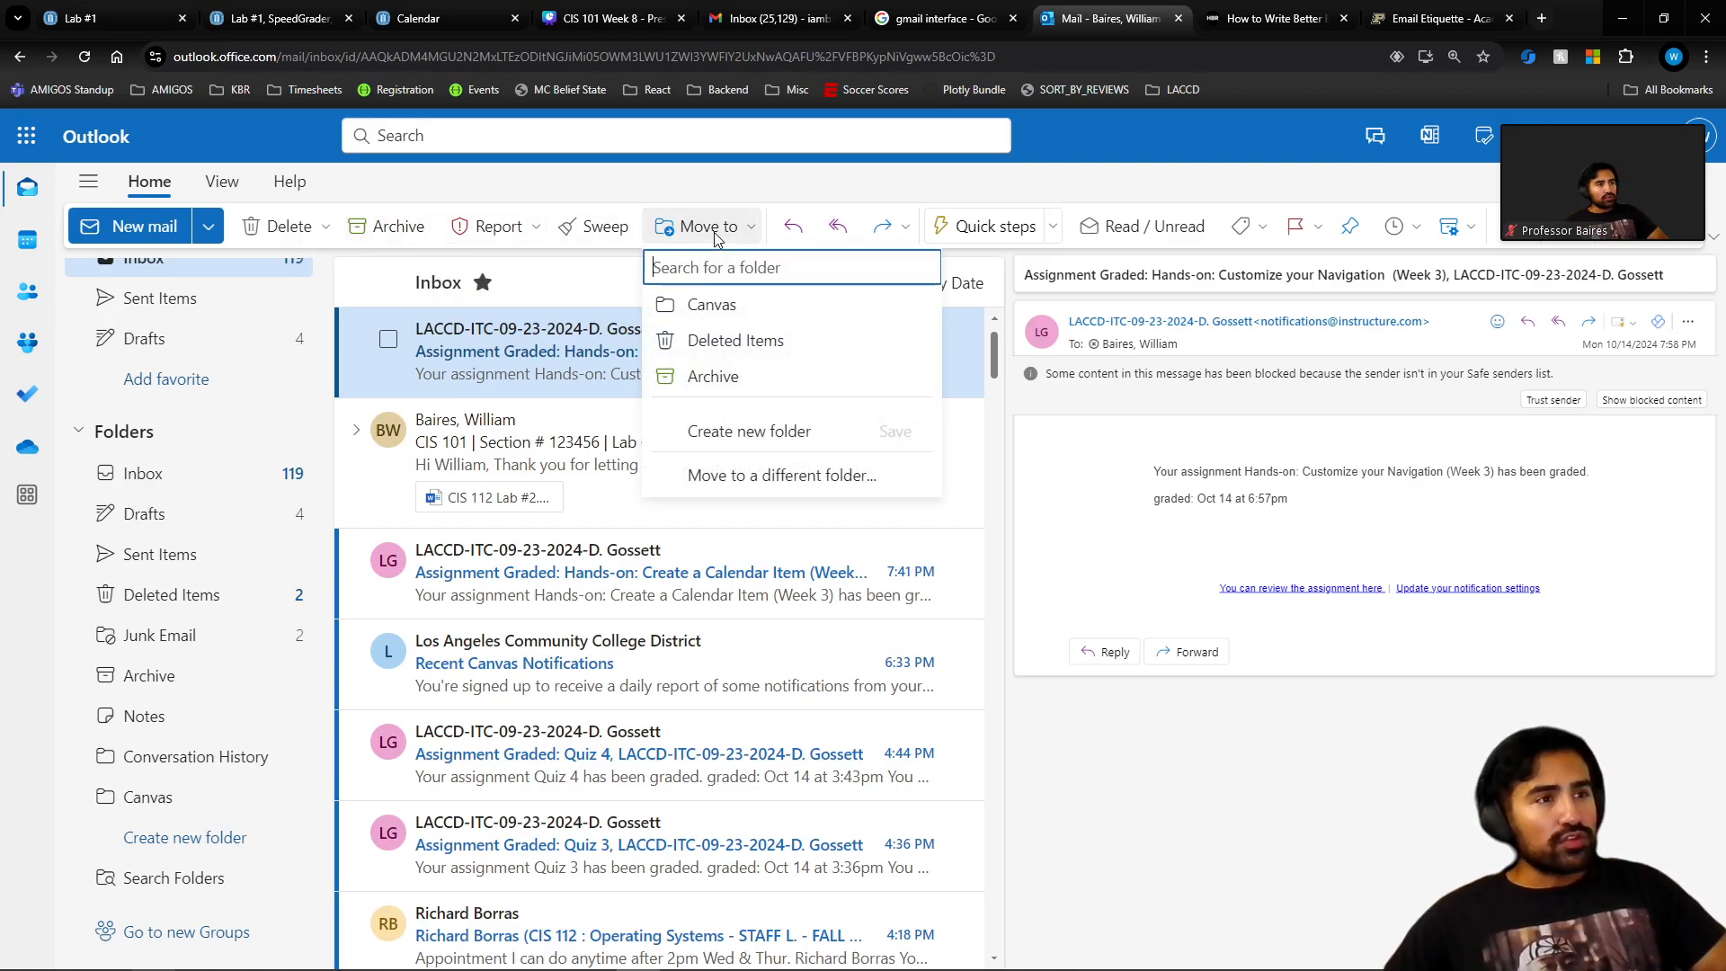
{"action": "left_click", "coordinate": [674, 216]}
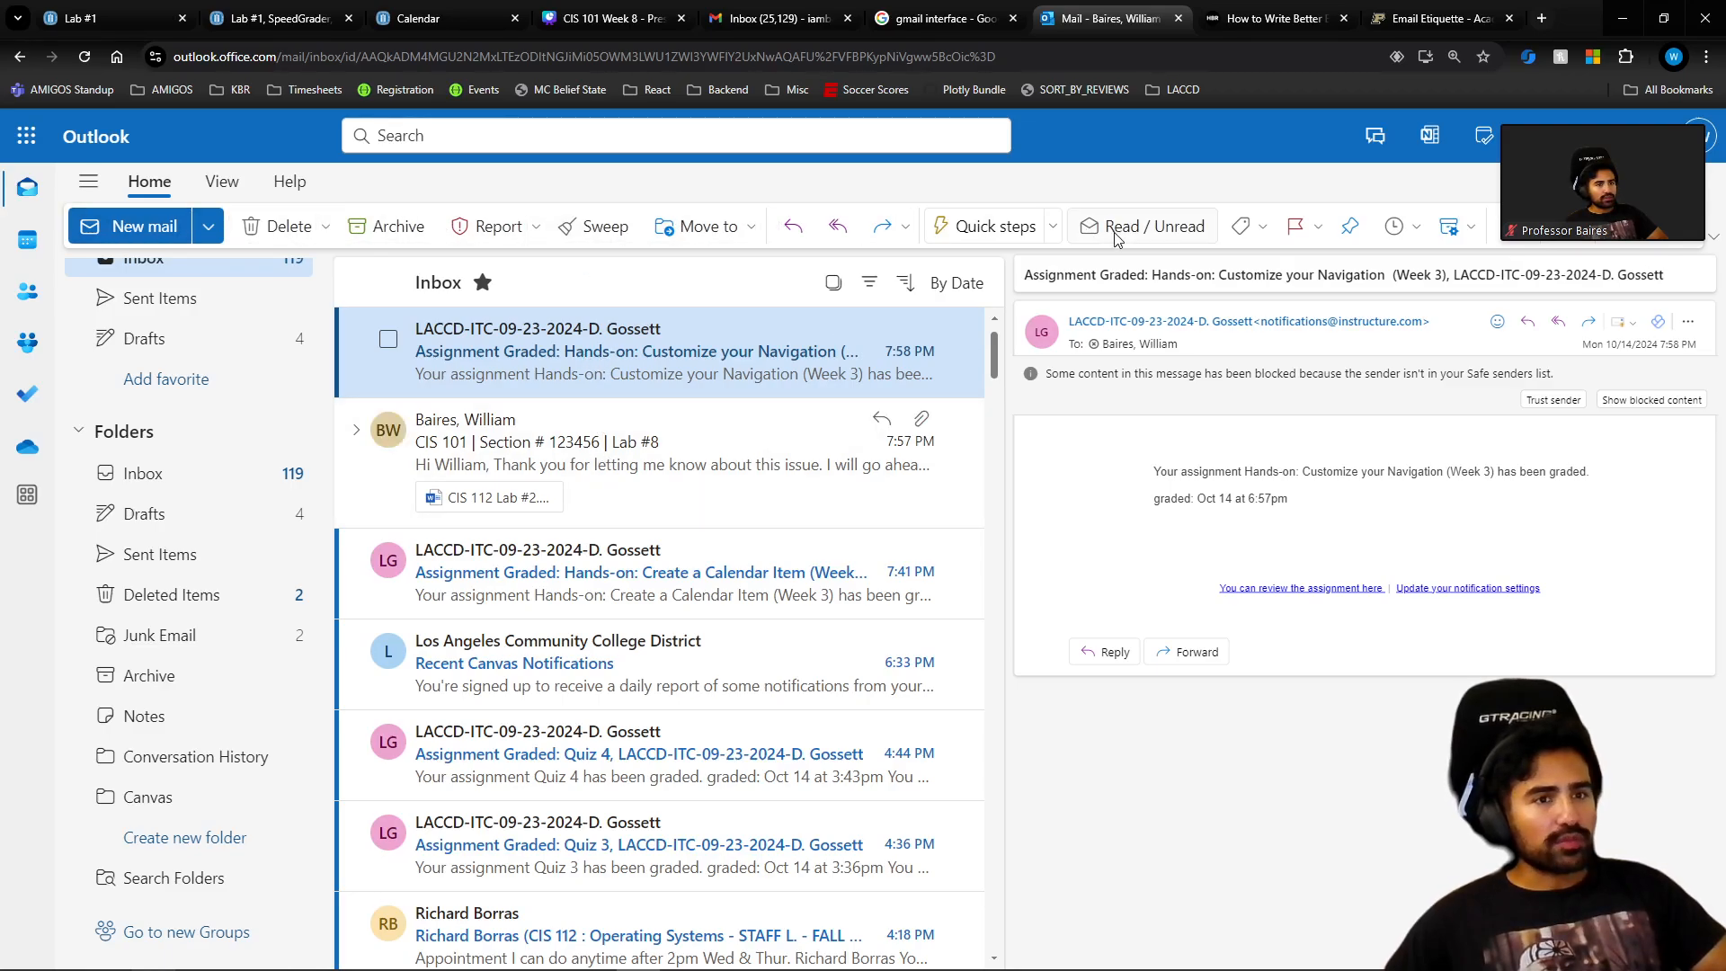
{"action": "left_click", "coordinate": [1685, 322]}
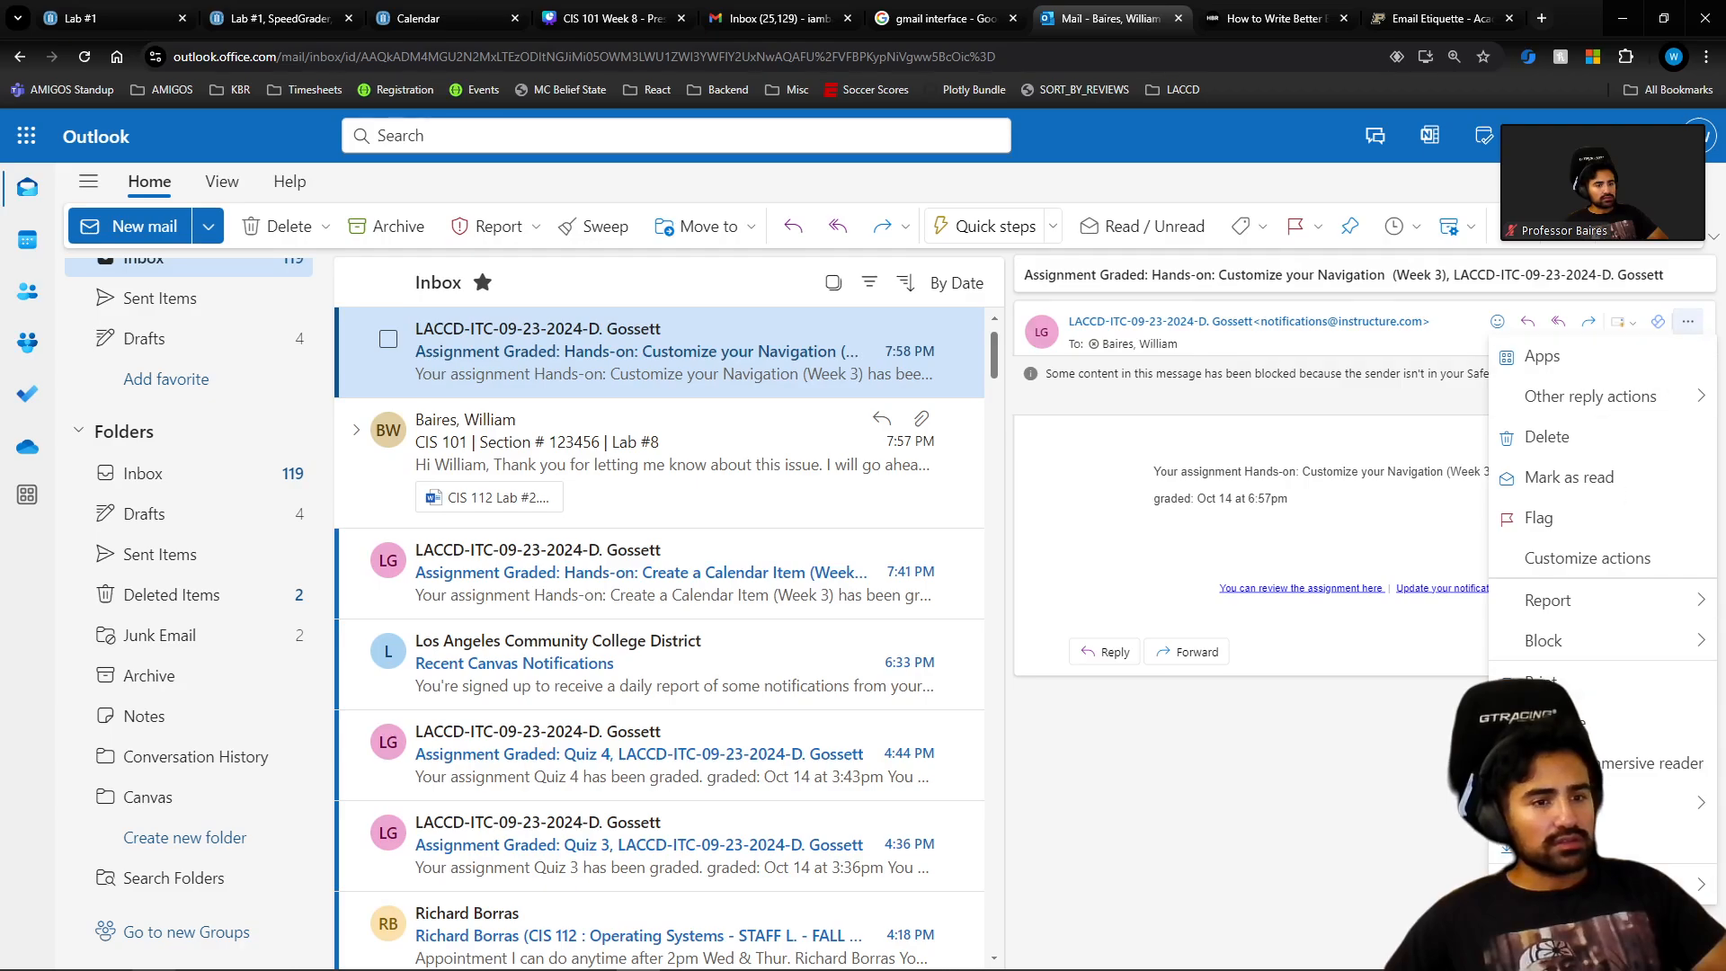
{"action": "left_click", "coordinate": [1618, 236]}
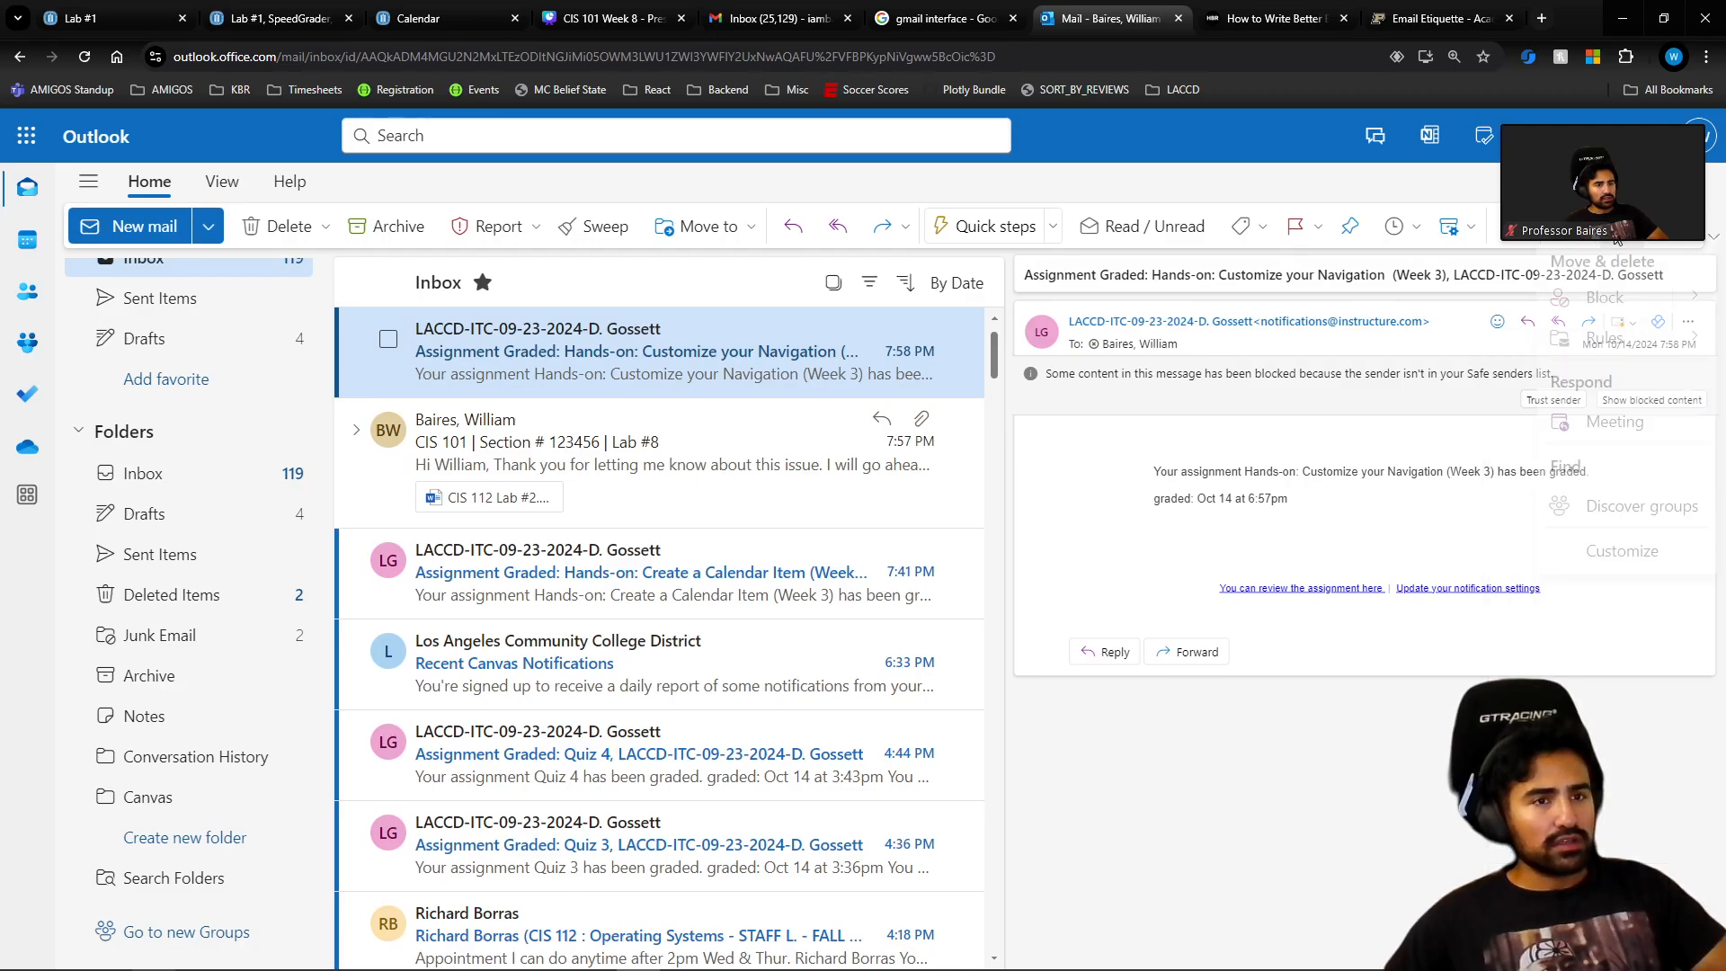
{"action": "left_click", "coordinate": [697, 228]}
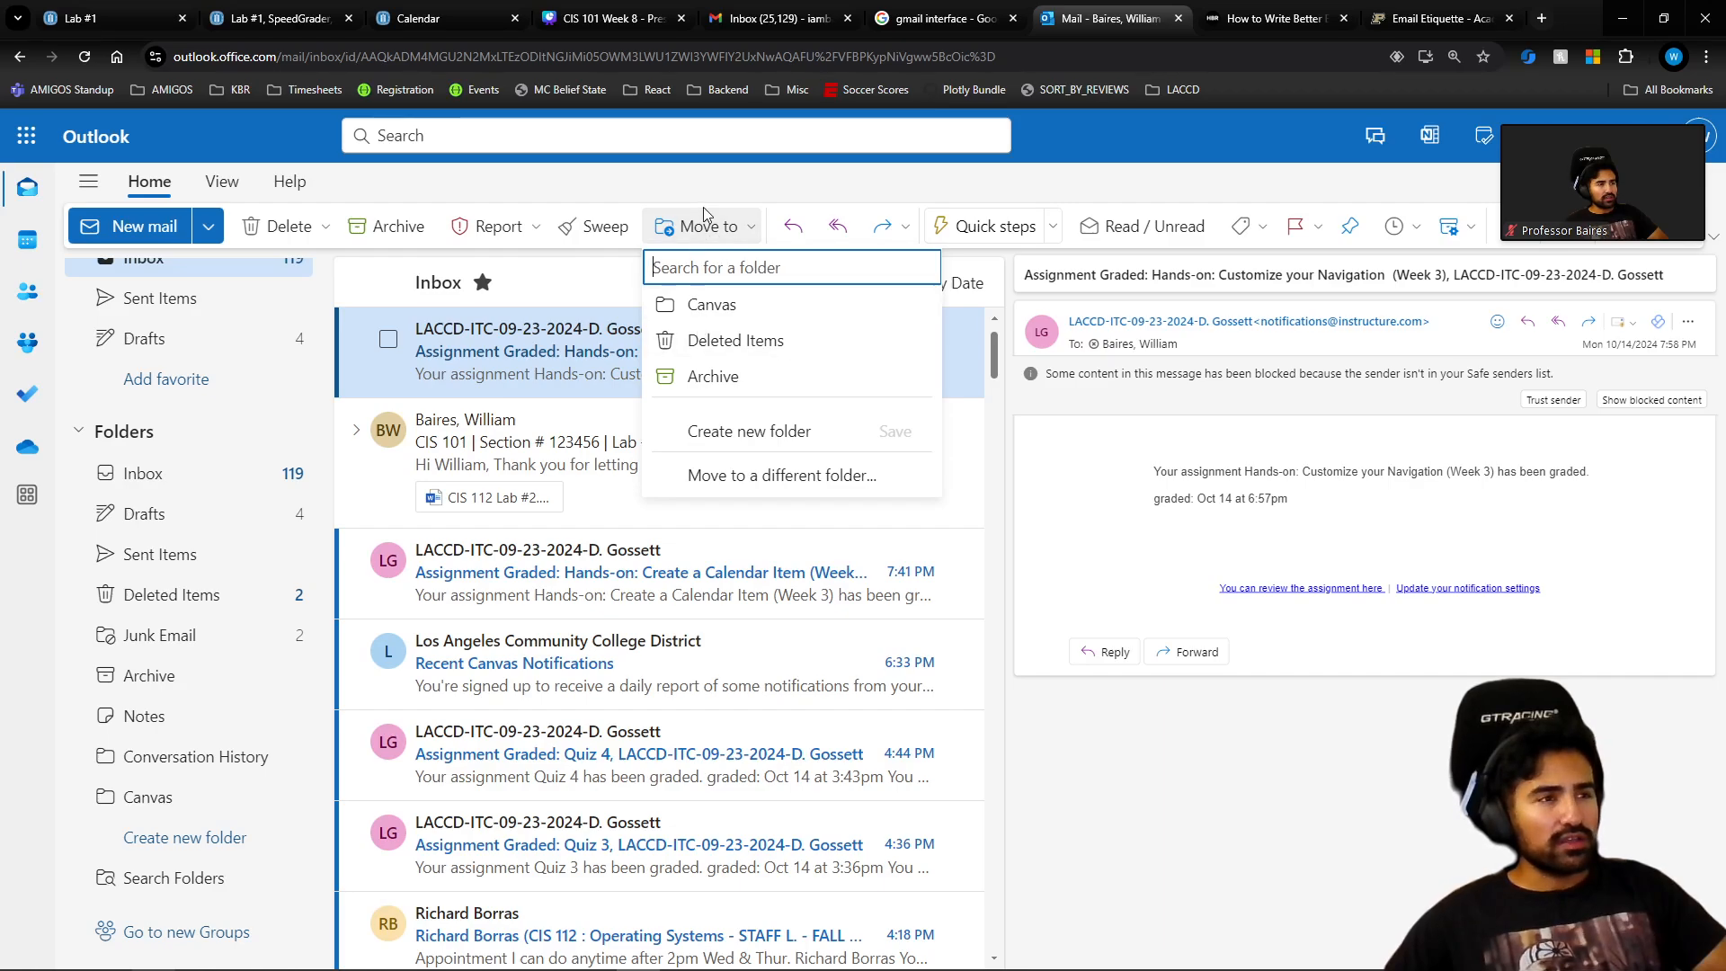
{"action": "left_click", "coordinate": [707, 303]}
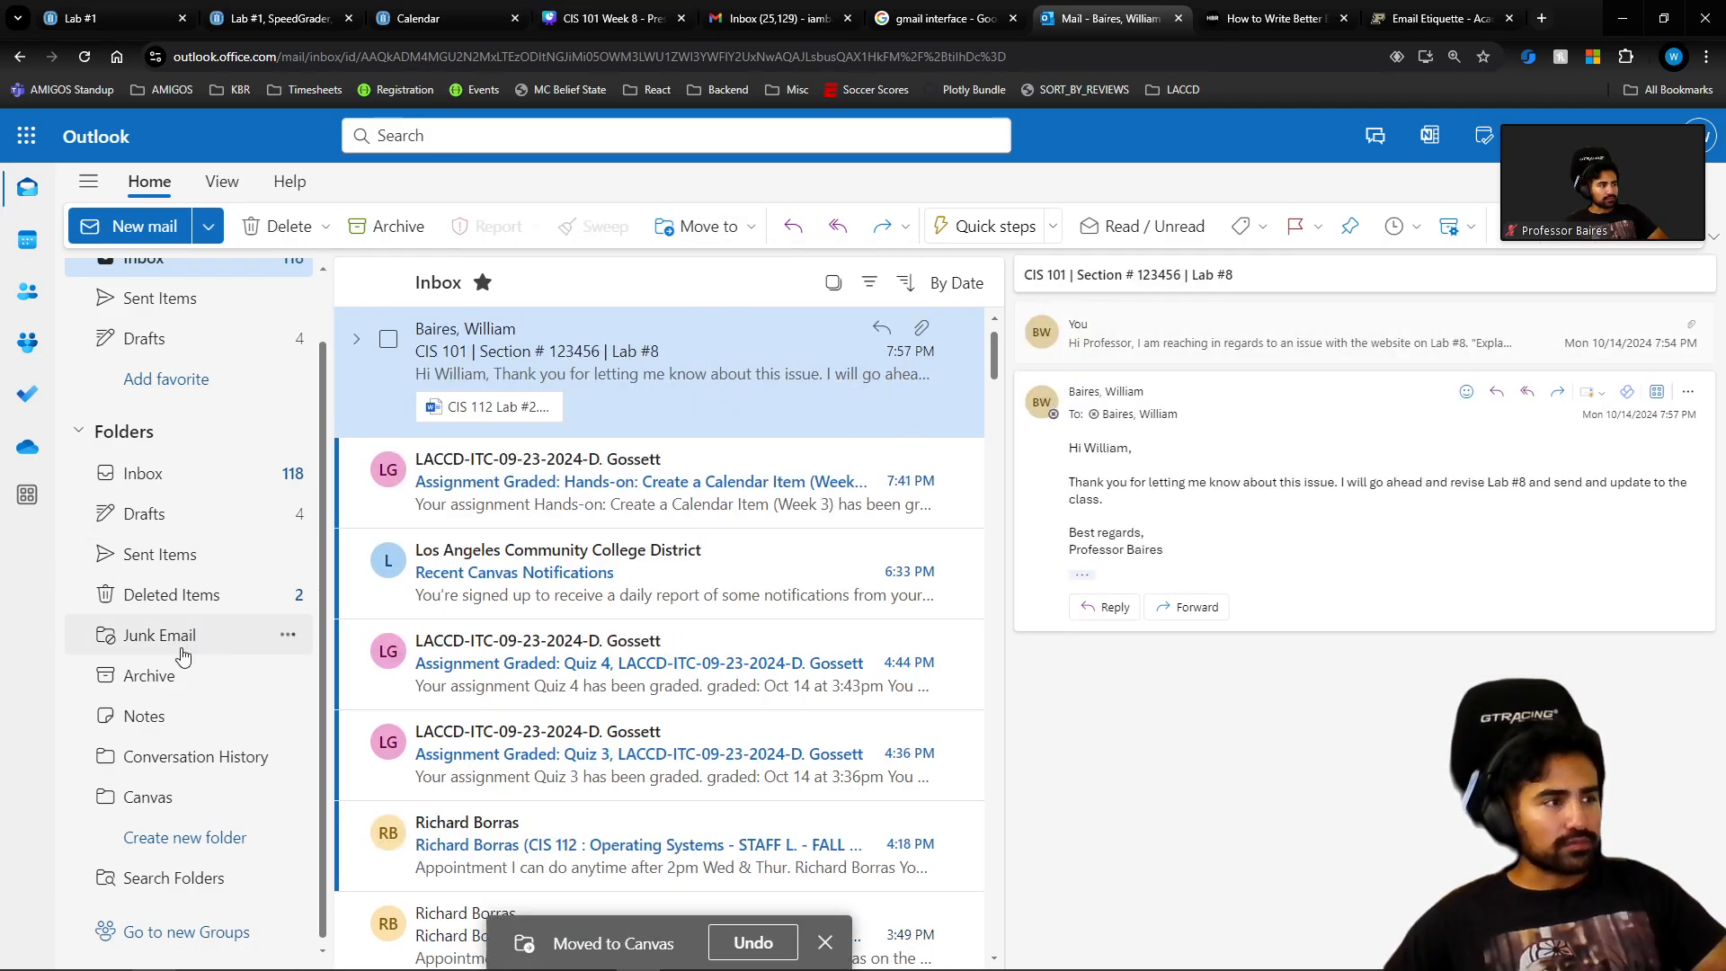
{"action": "left_click", "coordinate": [179, 789]}
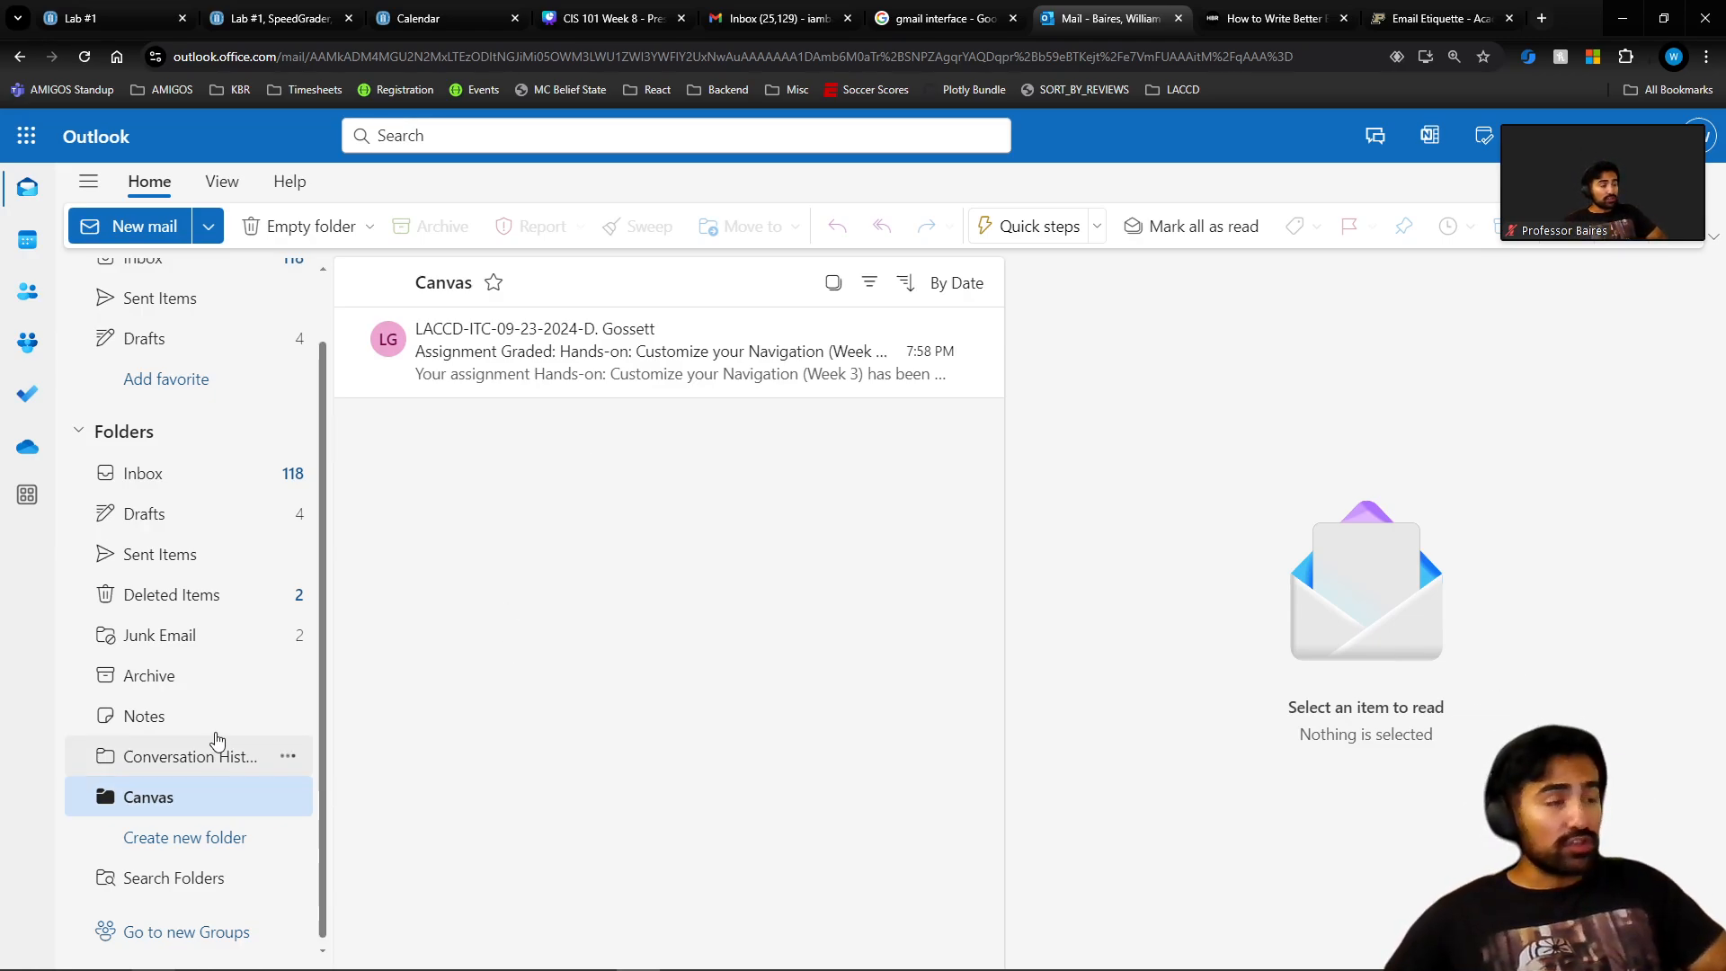
{"action": "left_click", "coordinate": [232, 481]}
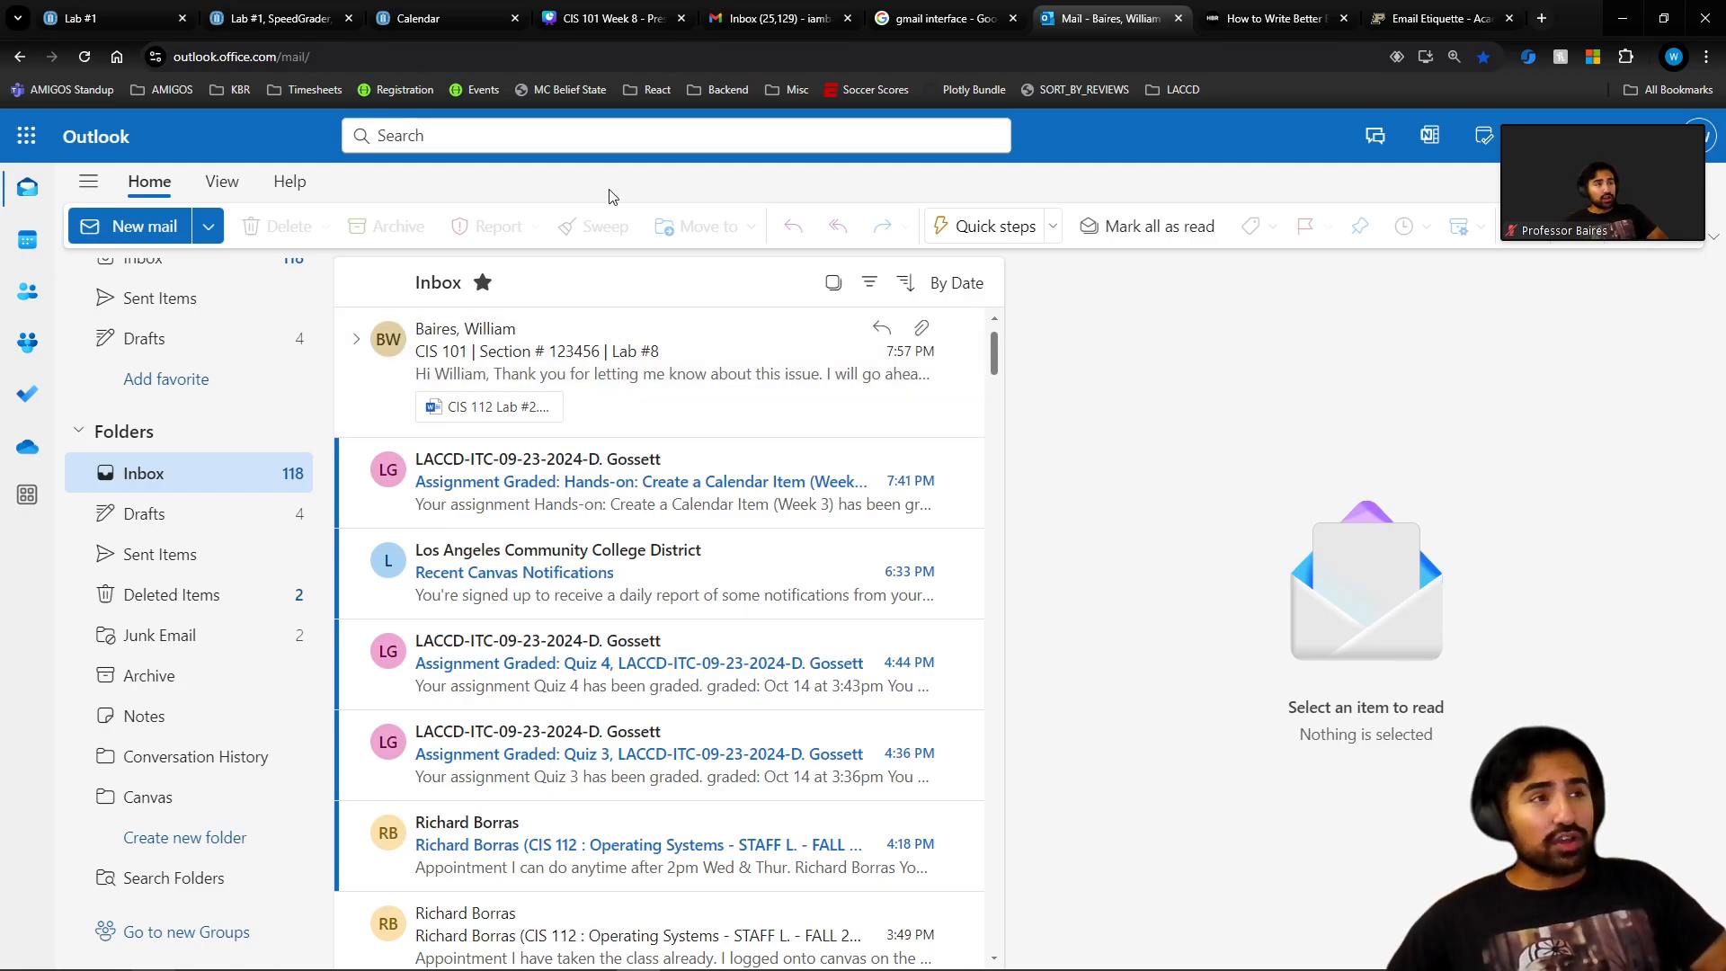
Search all mail for 'canvas', after briefly trying 'tech', and scan the results.
{"action": "left_click", "coordinate": [986, 135]}
{"action": "type", "text": "canvas"}
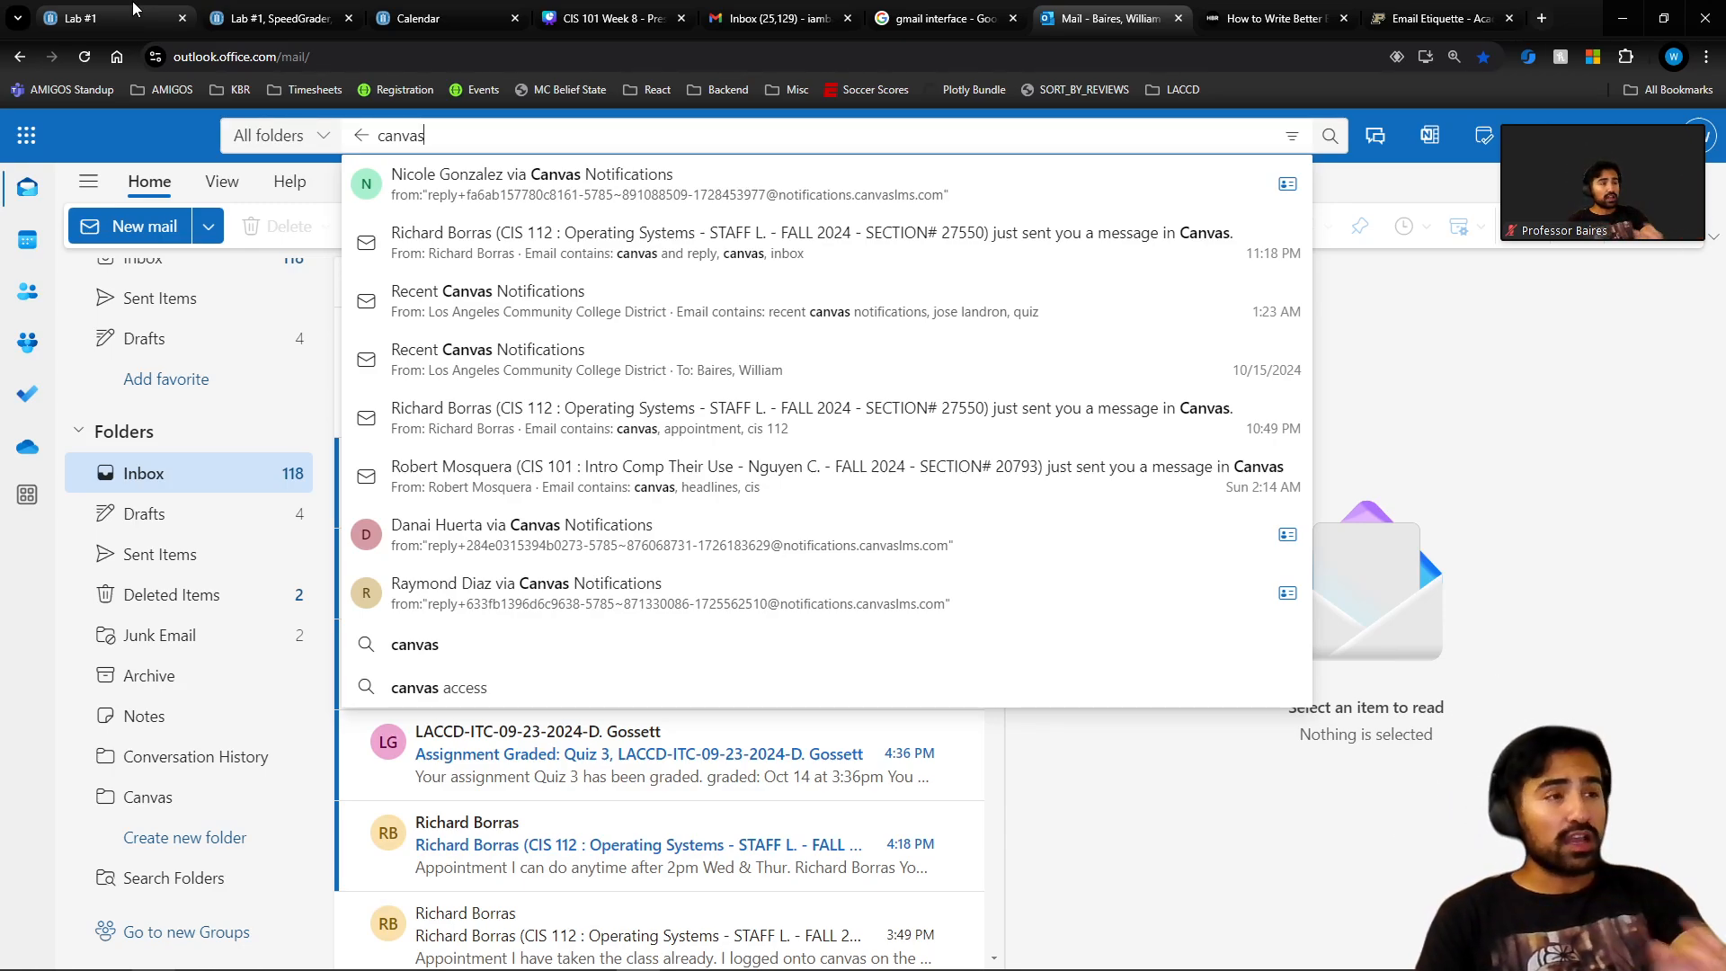
{"action": "key", "text": "BackSpace"}
{"action": "key", "text": "BackSpace"}
{"action": "key", "text": "BackSpace"}
{"action": "key", "text": "BackSpace"}
{"action": "key", "text": "BackSpace"}
{"action": "key", "text": "BackSpace"}
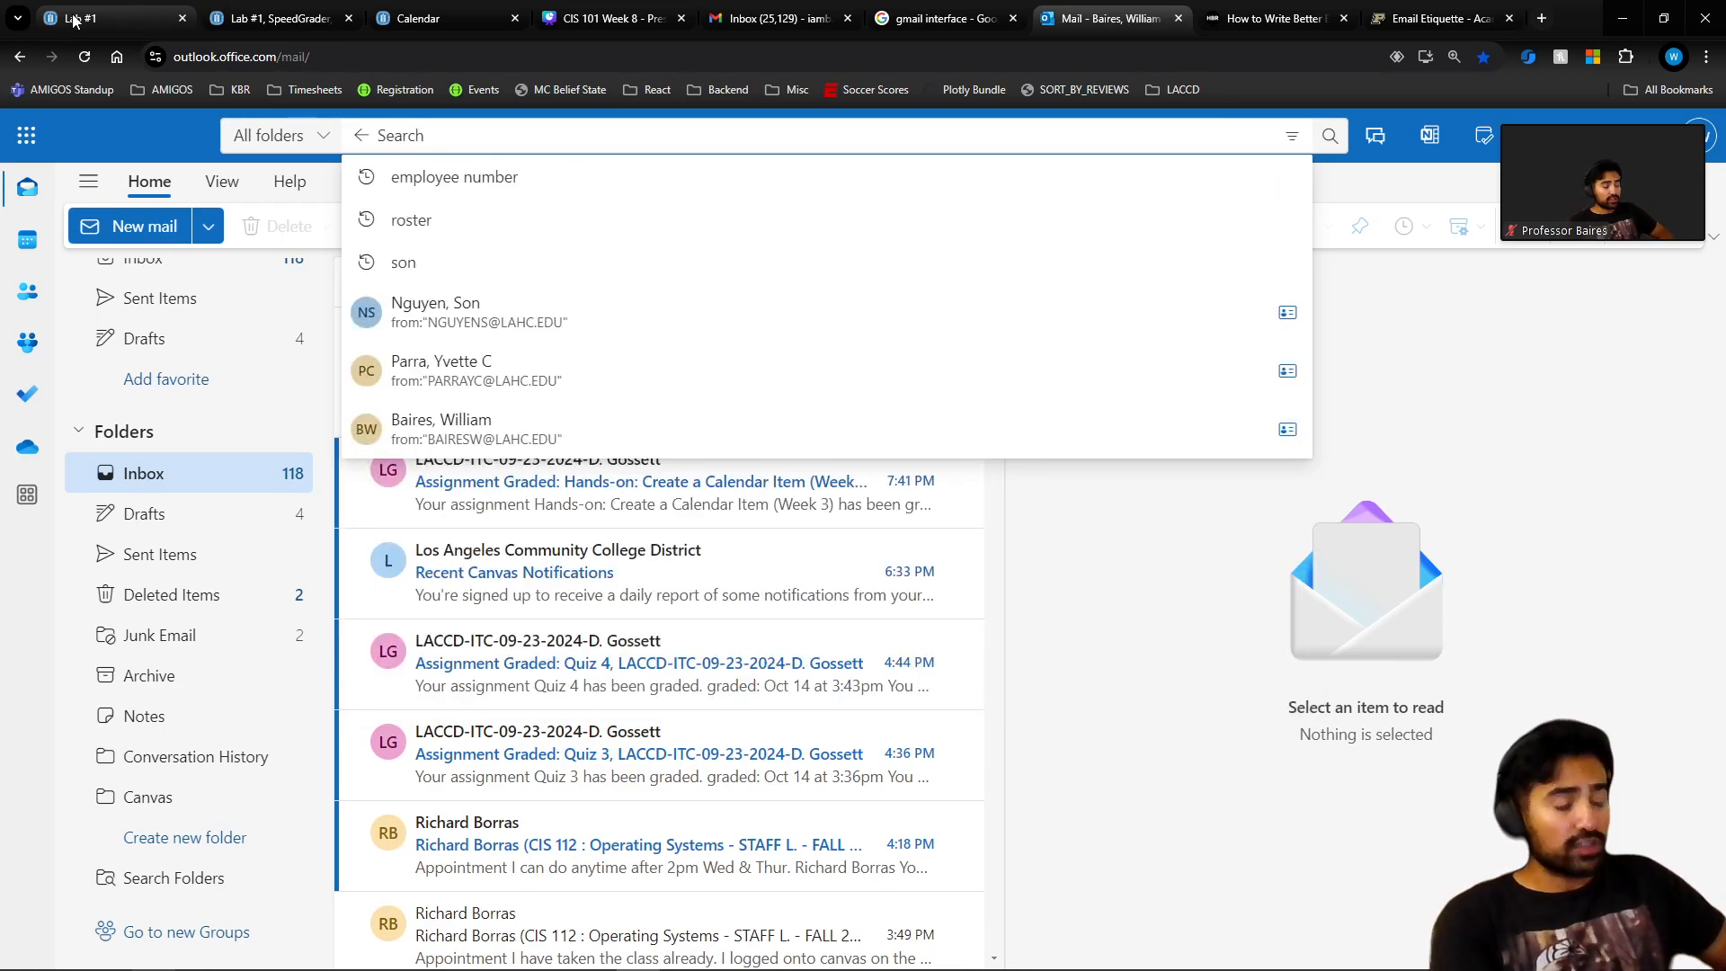
{"action": "type", "text": "tech"}
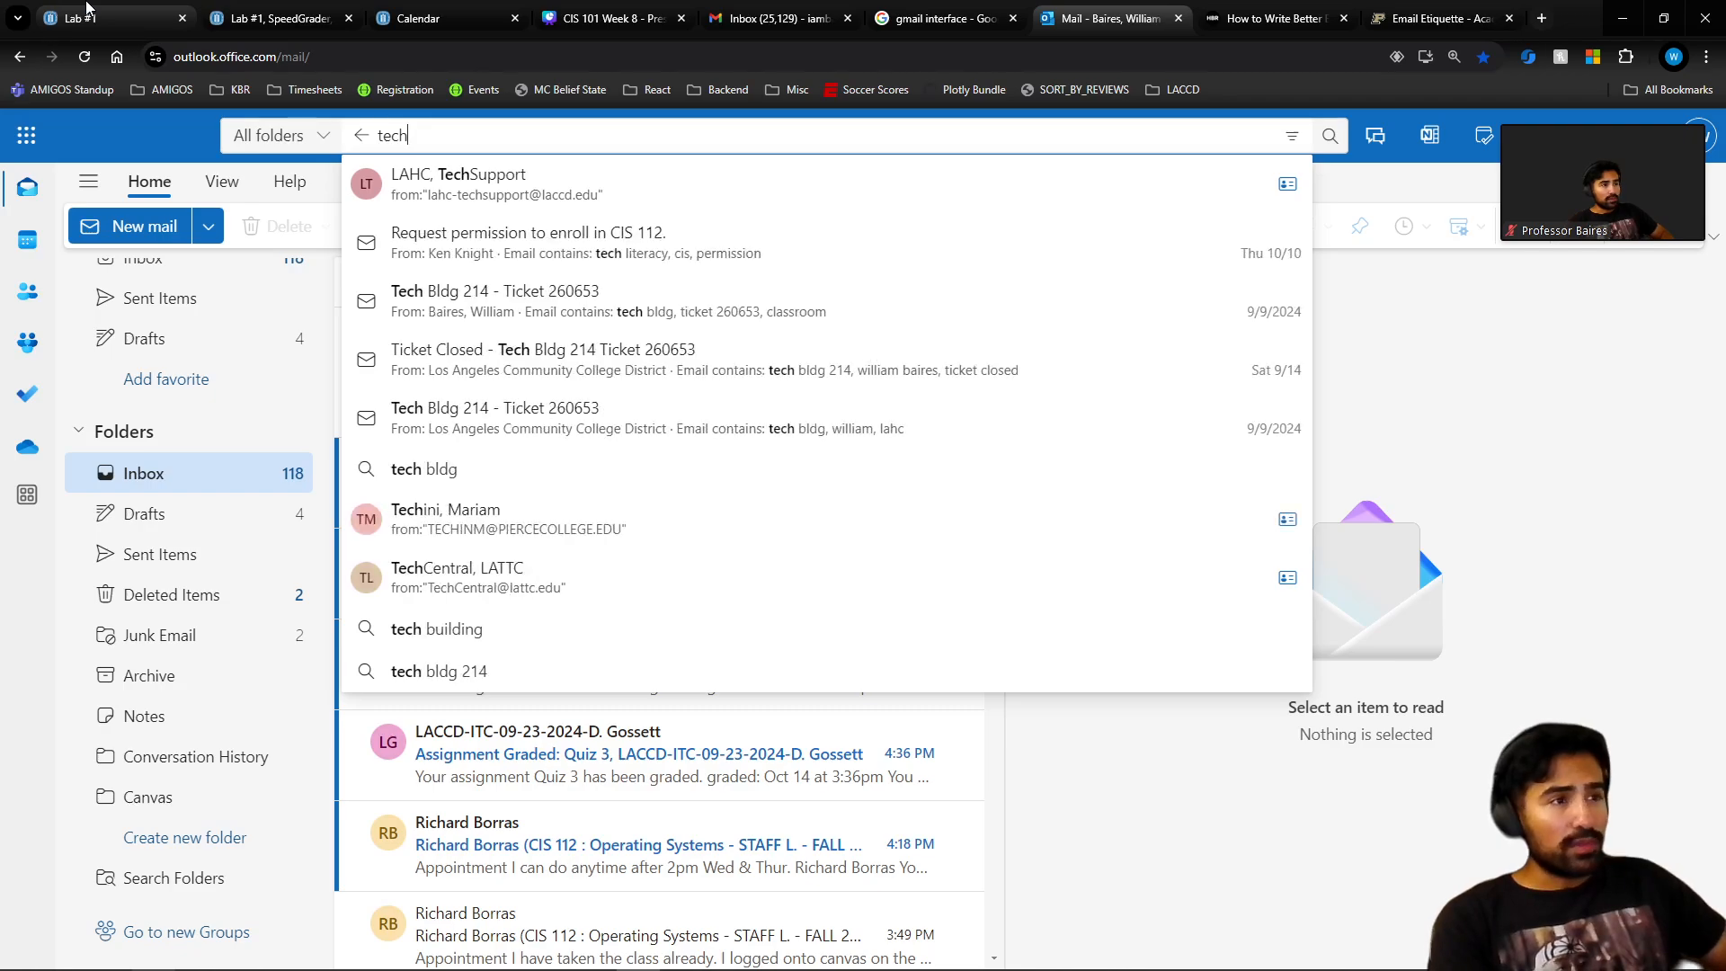
{"action": "key", "text": "BackSpace"}
{"action": "key", "text": "BackSpace"}
{"action": "key", "text": "BackSpace"}
{"action": "key", "text": "BackSpace"}
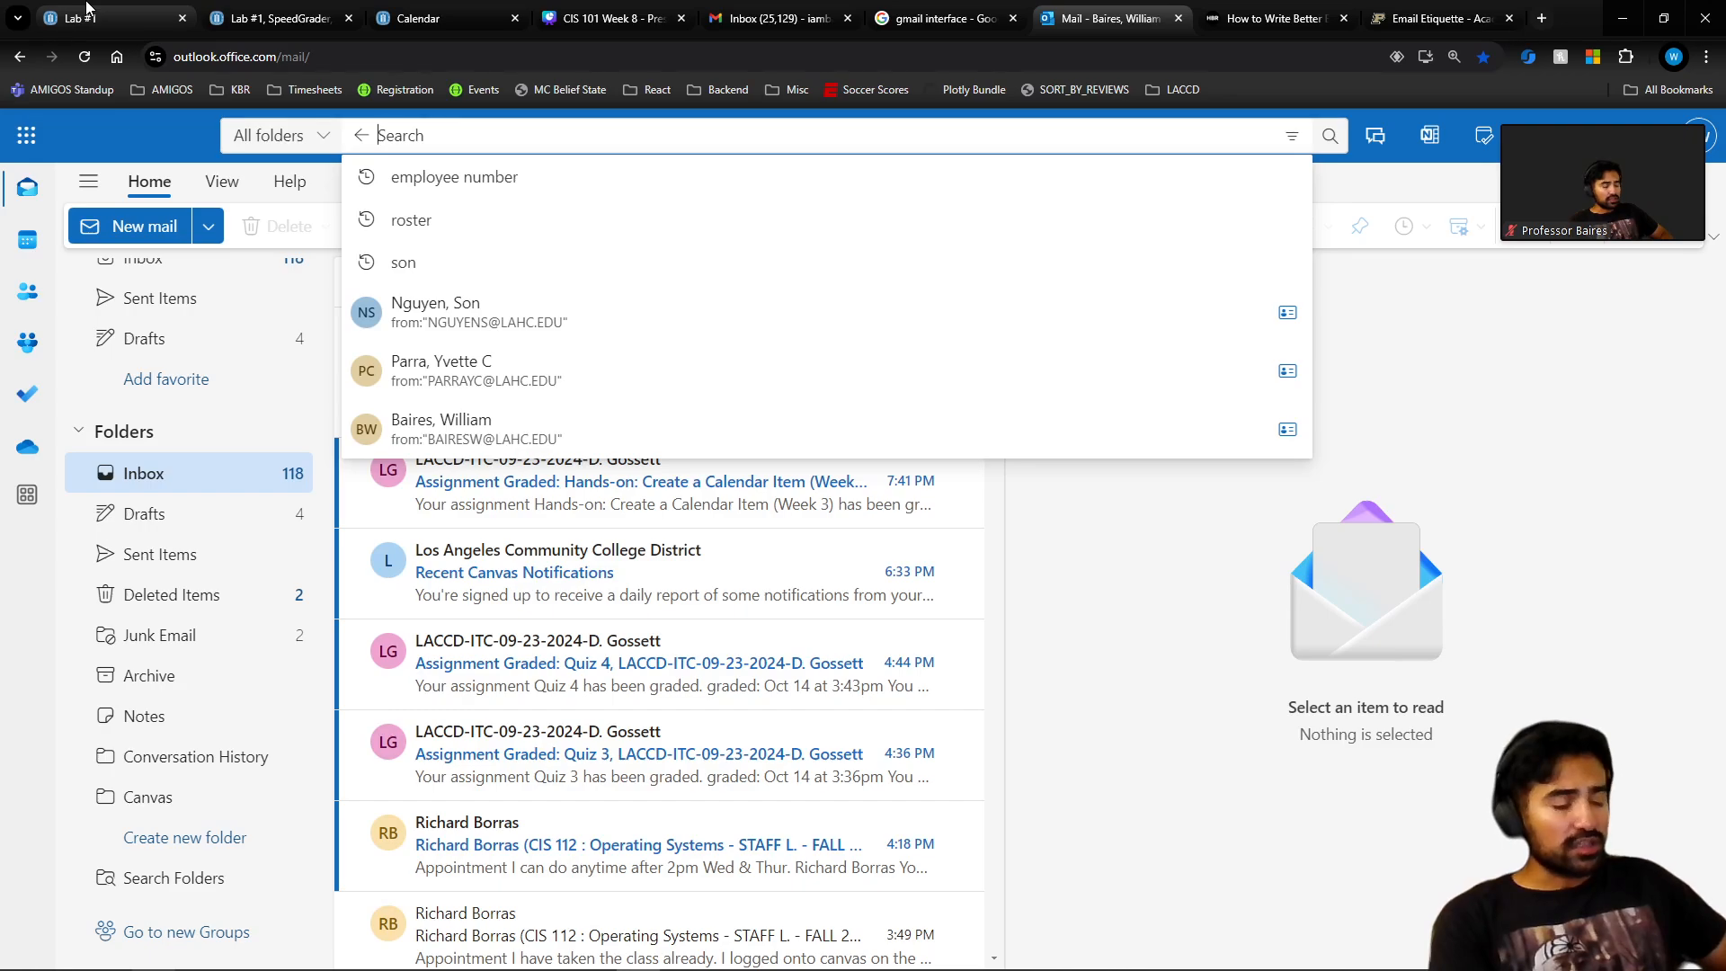
{"action": "type", "text": "canvas"}
{"action": "key", "text": "Return"}
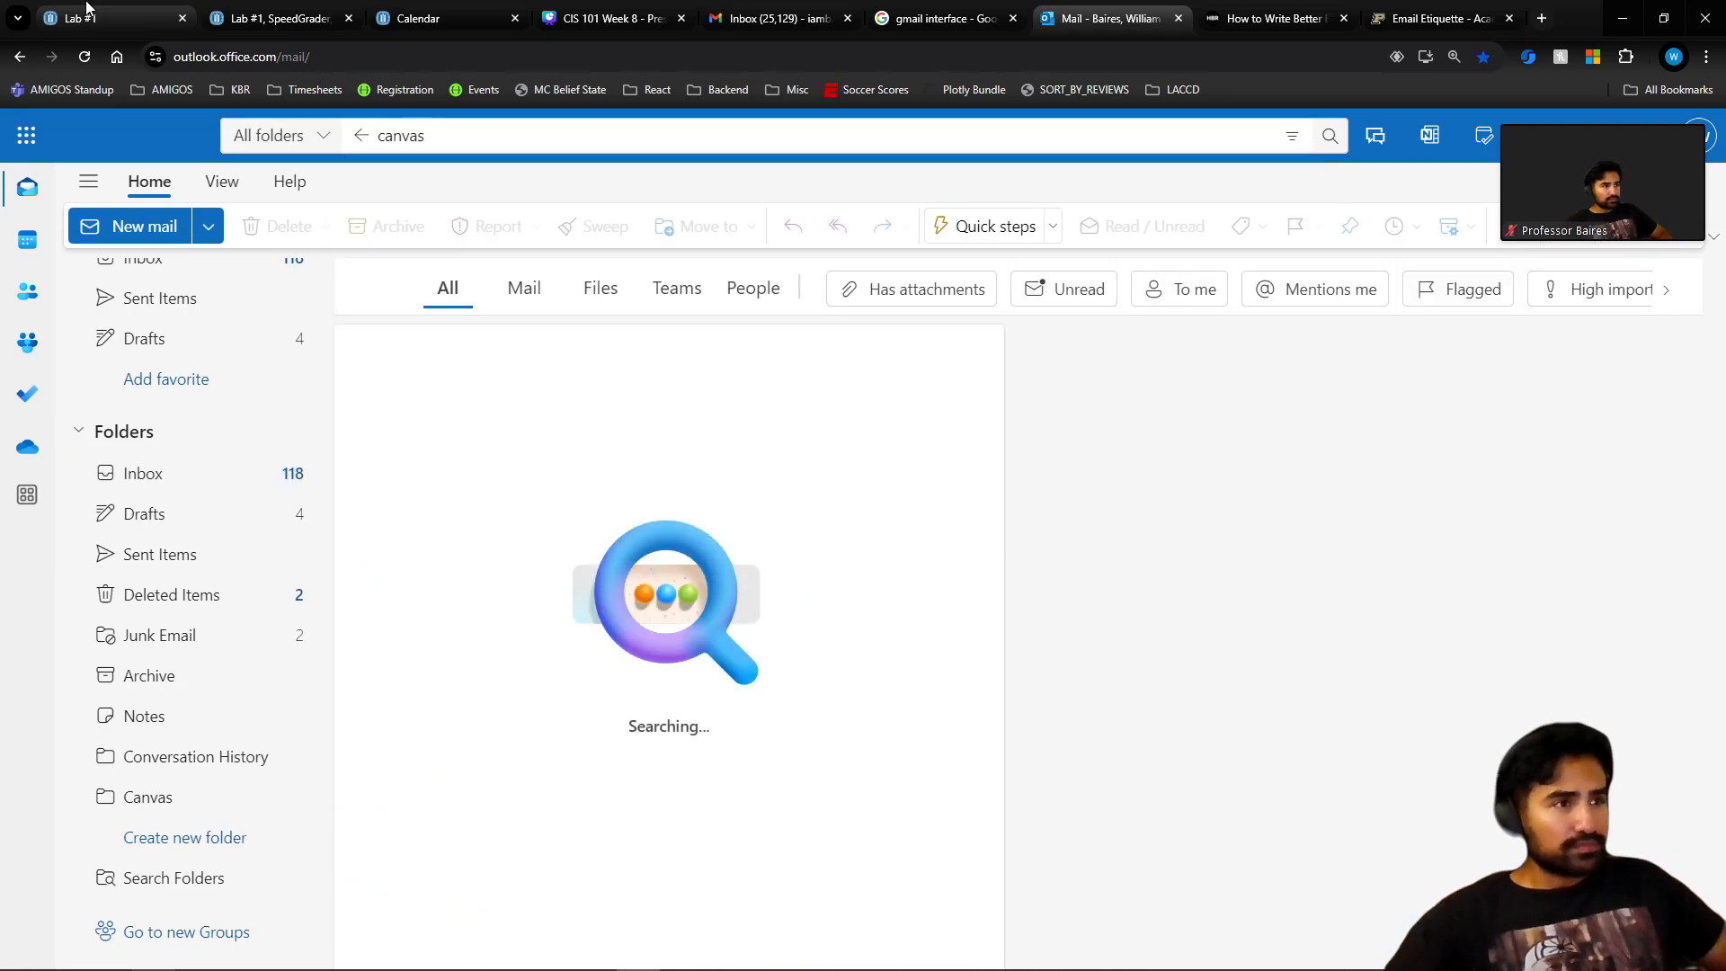
{"action": "scroll", "coordinate": [533, 662], "scroll_direction": "down", "scroll_amount": 10}
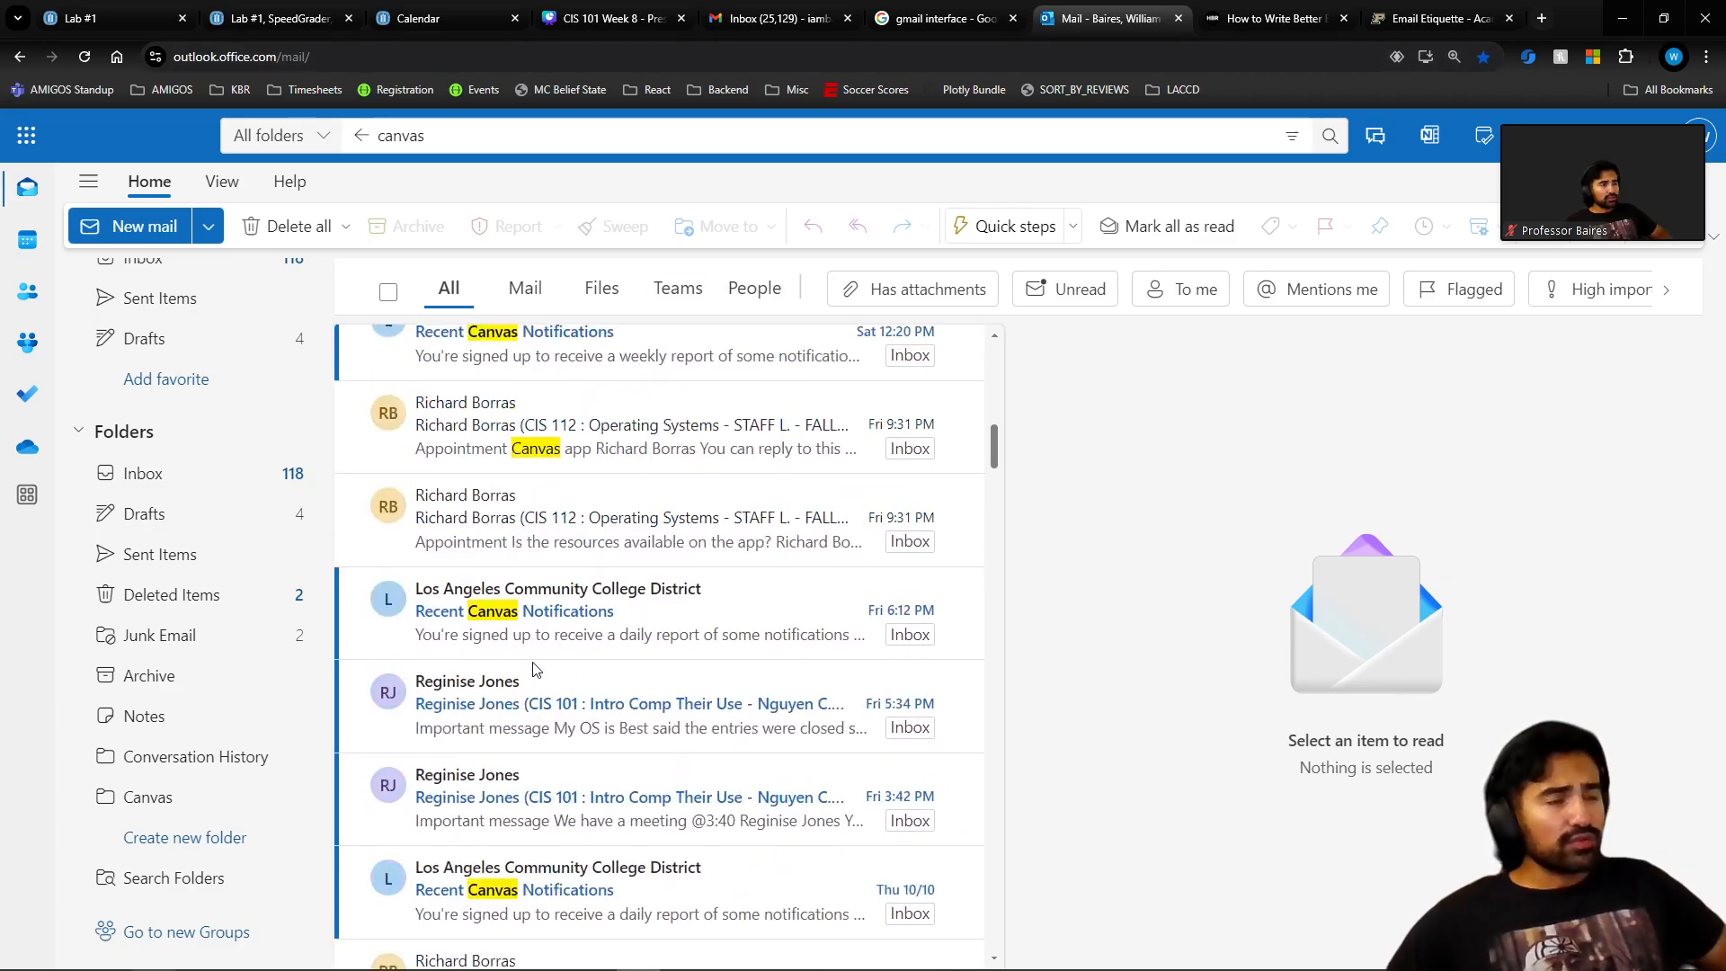
{"action": "scroll", "coordinate": [537, 632], "scroll_direction": "up", "scroll_amount": 8}
{"action": "scroll", "coordinate": [537, 632], "scroll_direction": "up", "scroll_amount": 3}
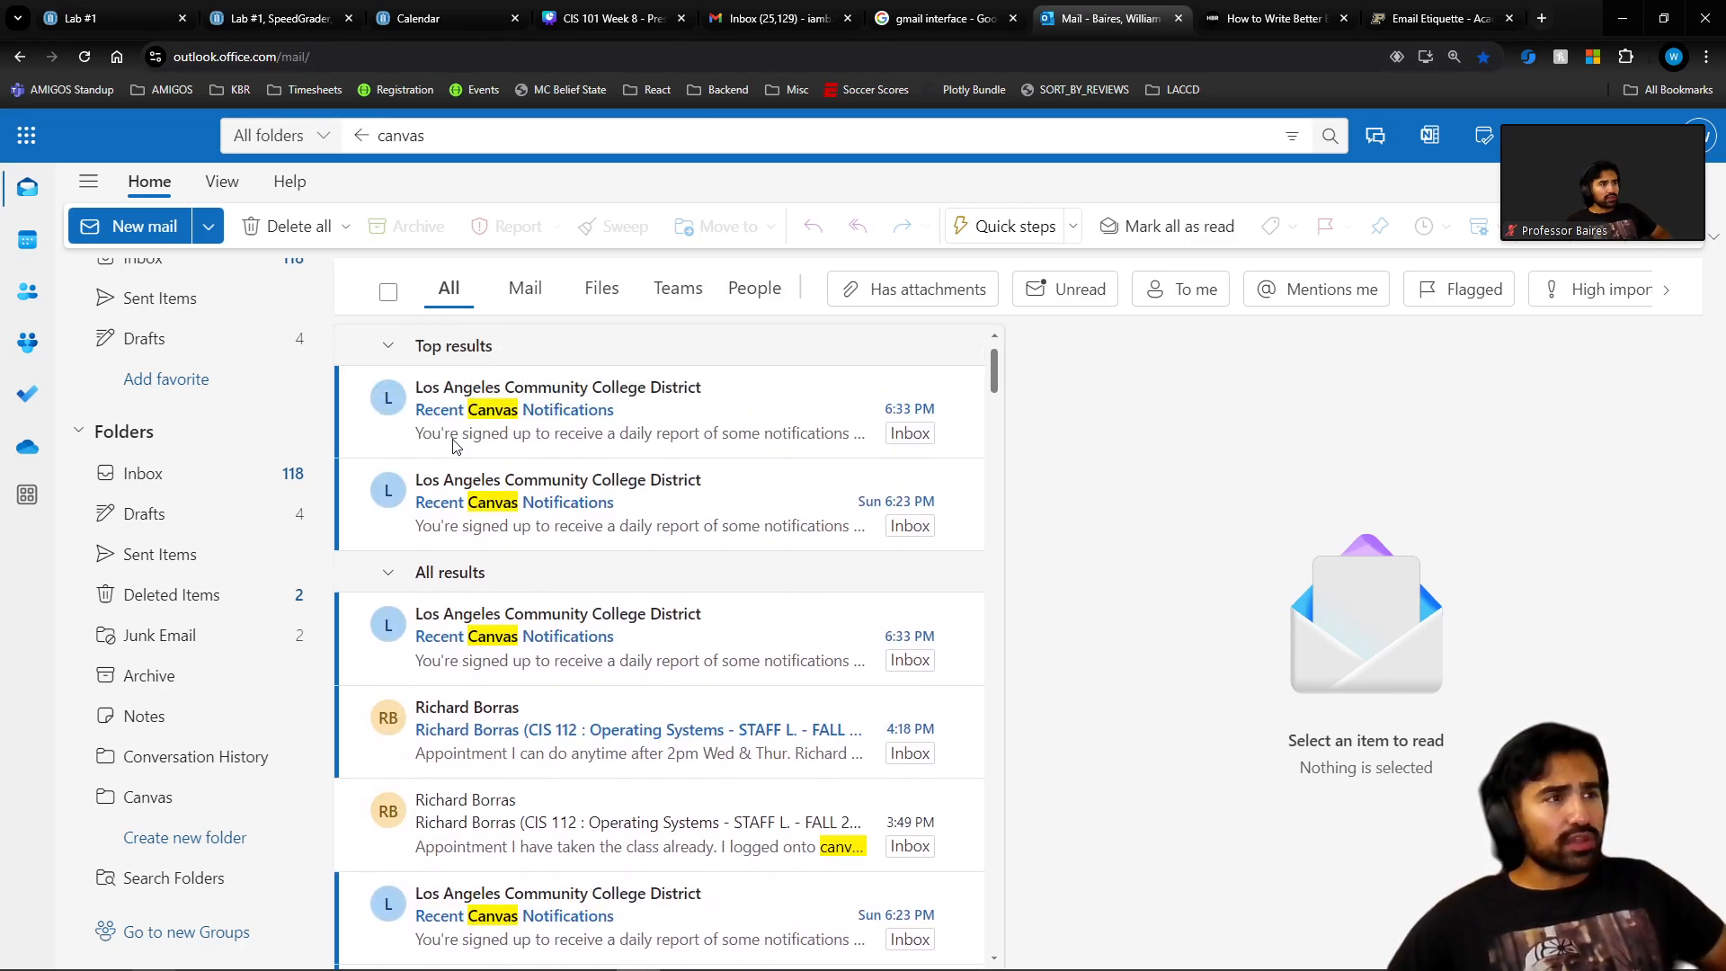
Select all 'canvas' search results and open Move to, then close it without moving anything.
{"action": "left_click", "coordinate": [388, 292]}
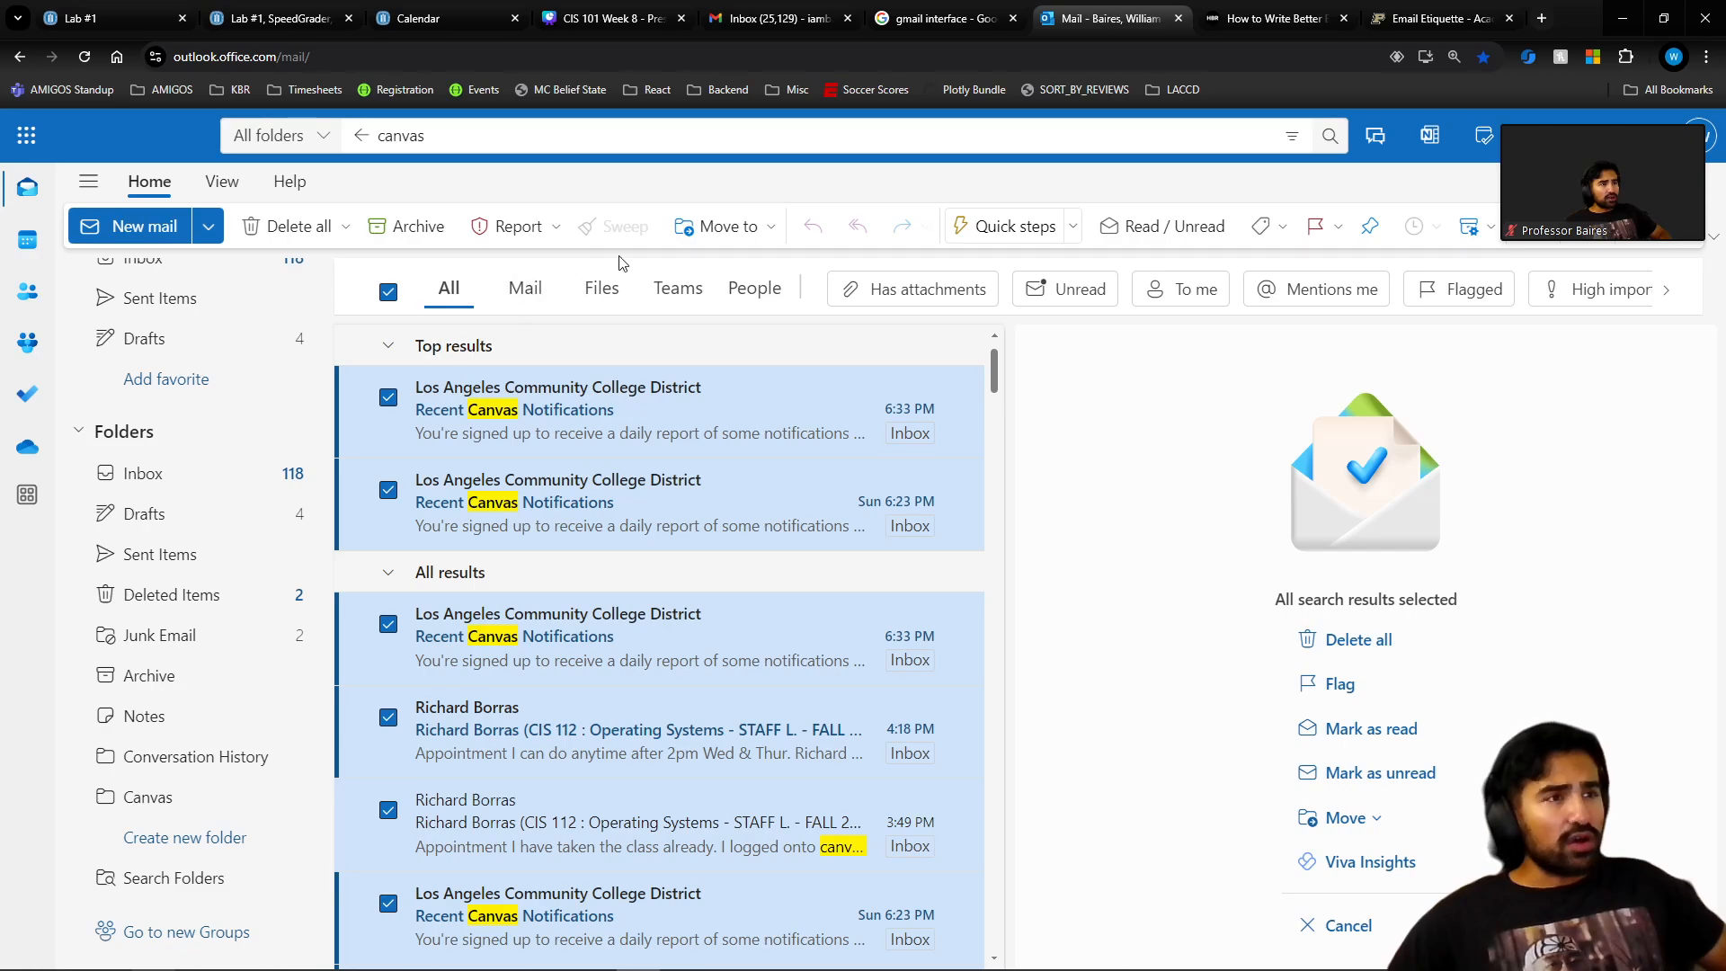
{"action": "left_click", "coordinate": [753, 229]}
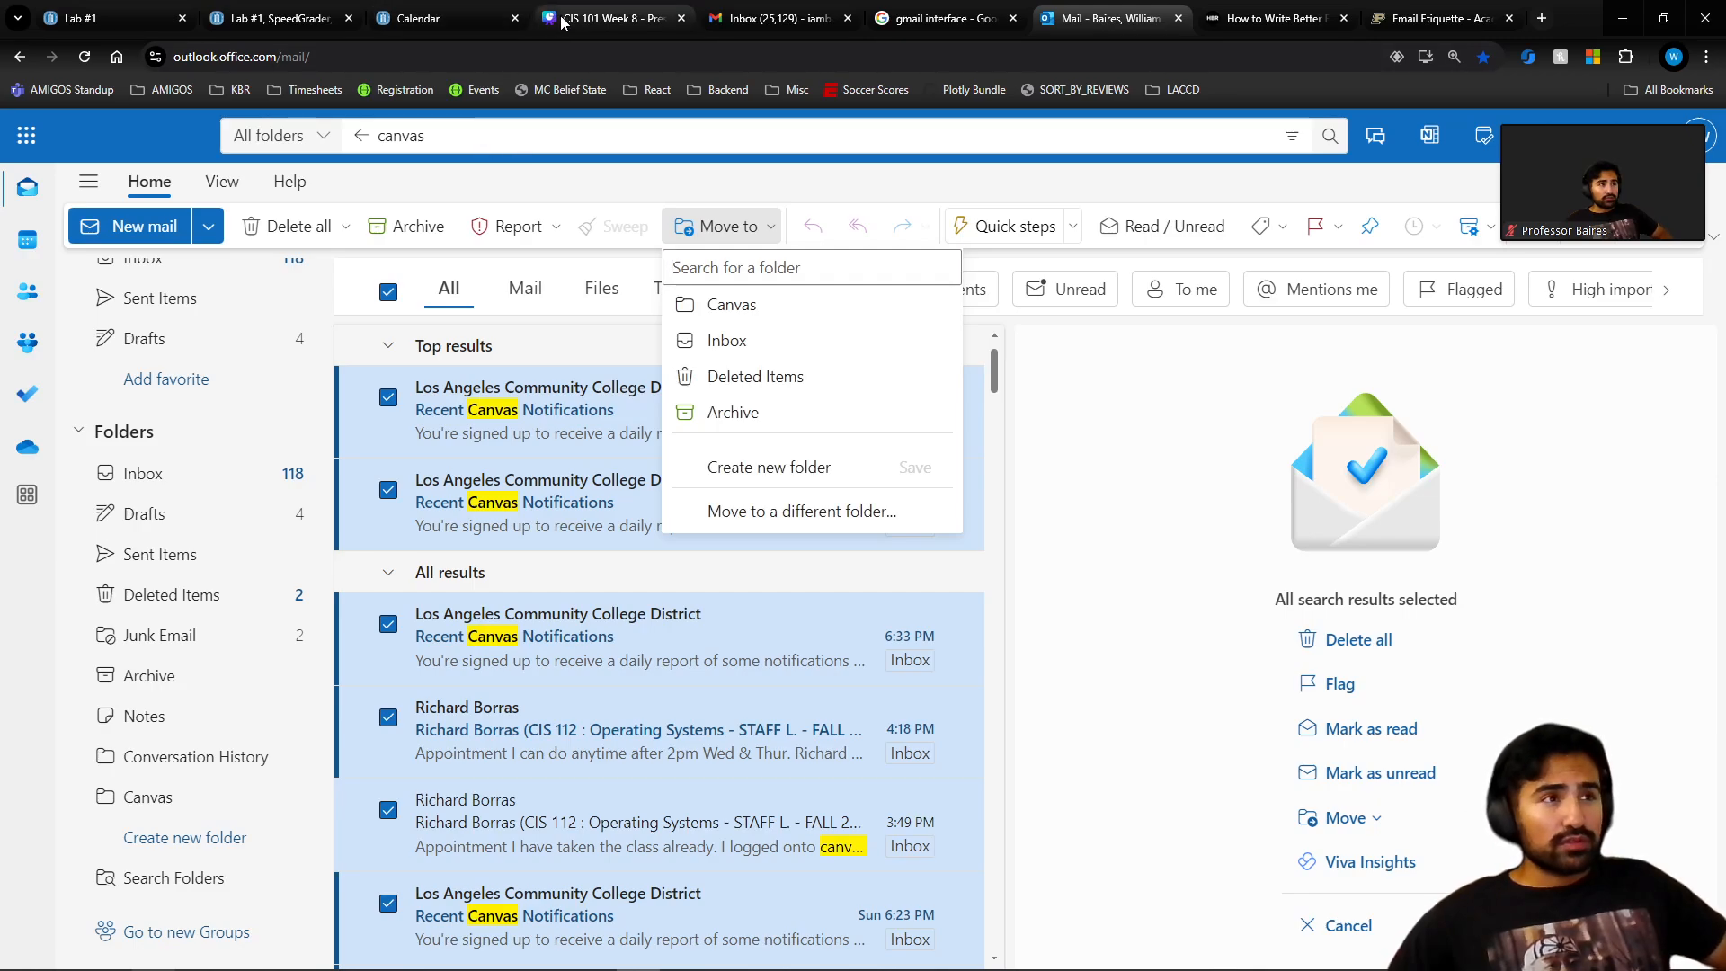
{"action": "left_click", "coordinate": [611, 17]}
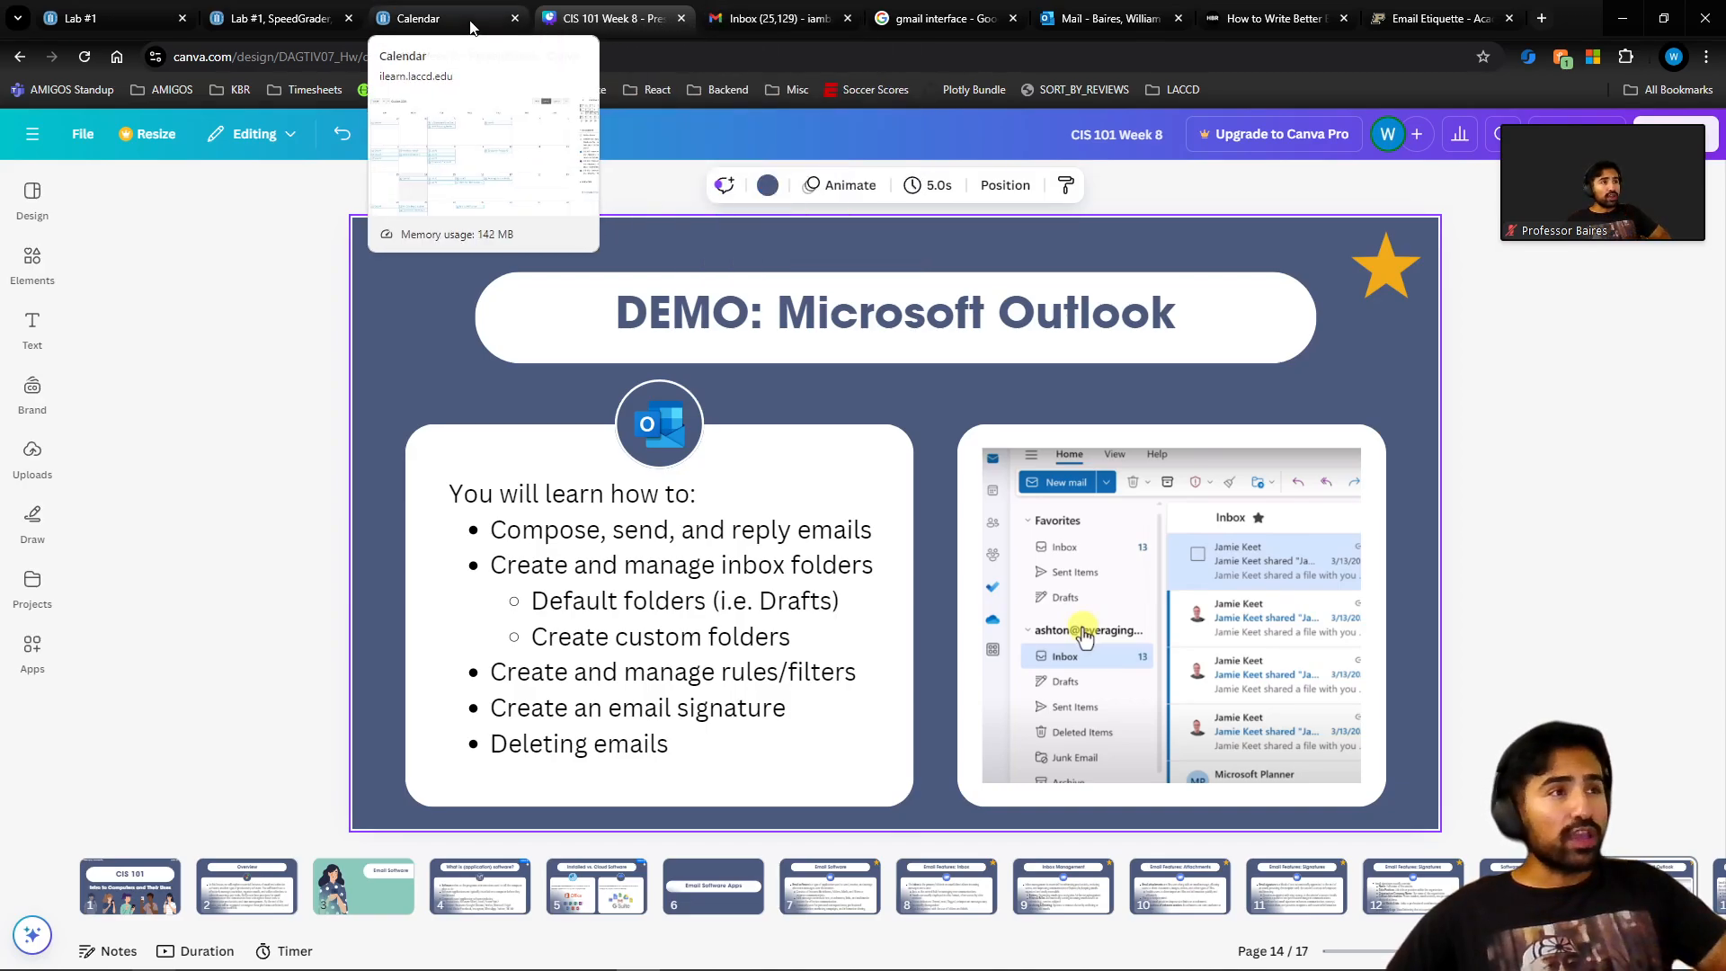
{"action": "left_click", "coordinate": [1108, 18]}
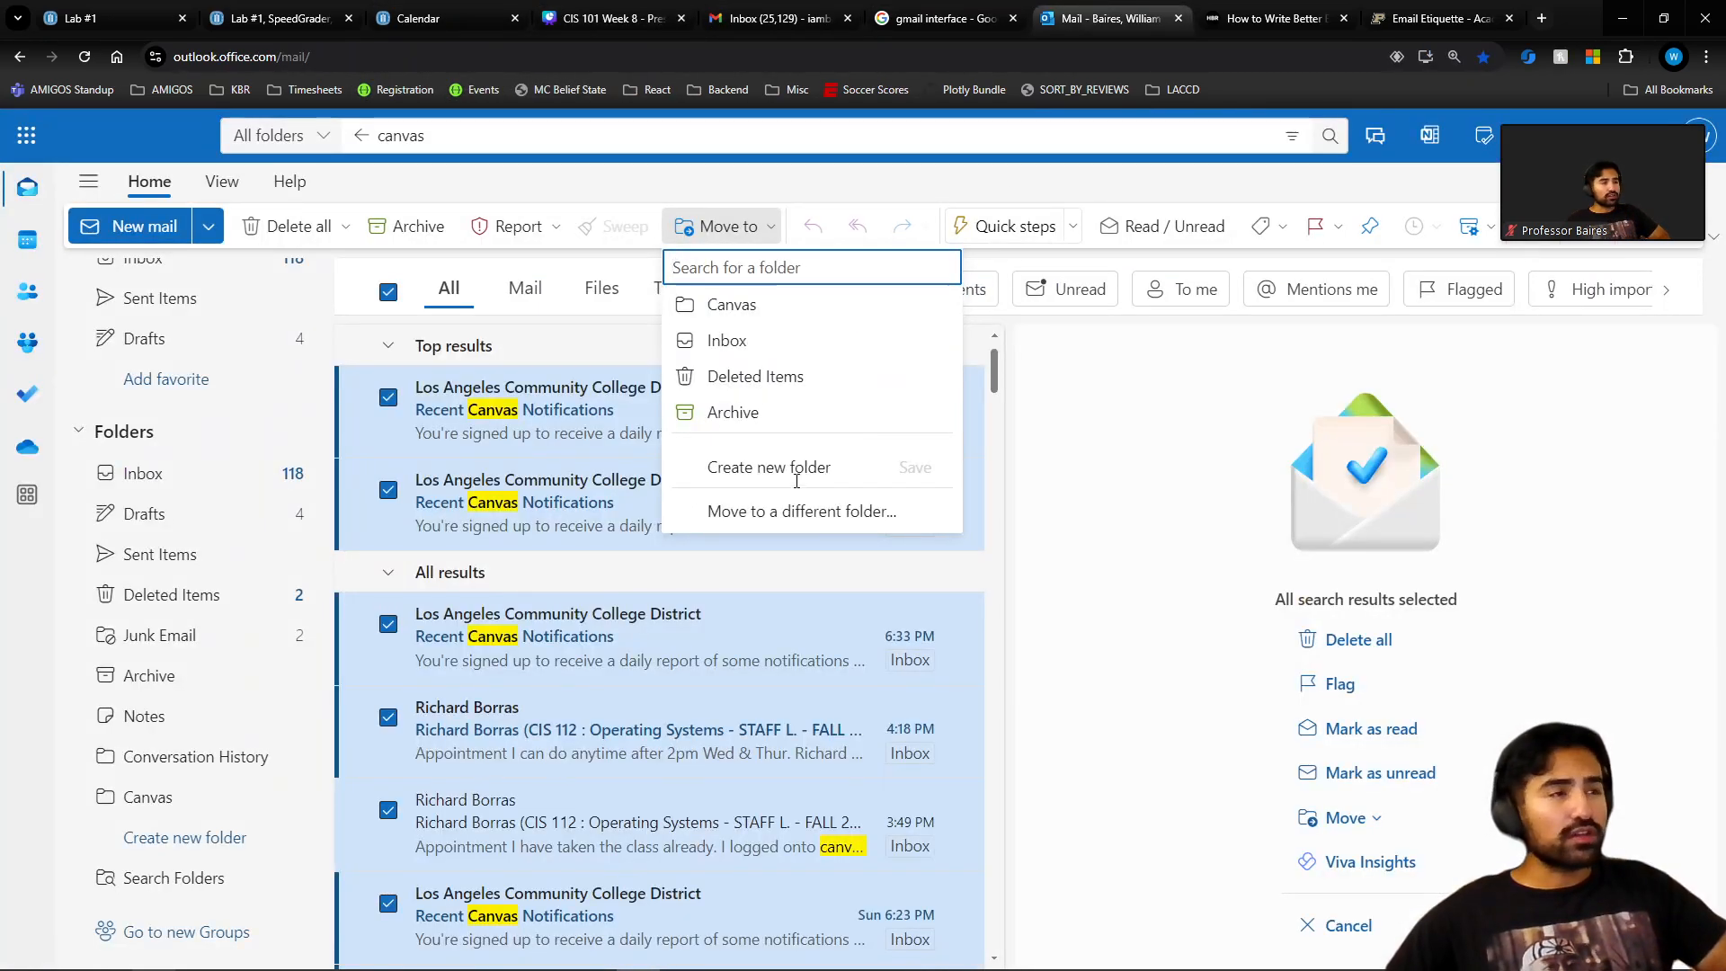
{"action": "left_click", "coordinate": [1075, 546]}
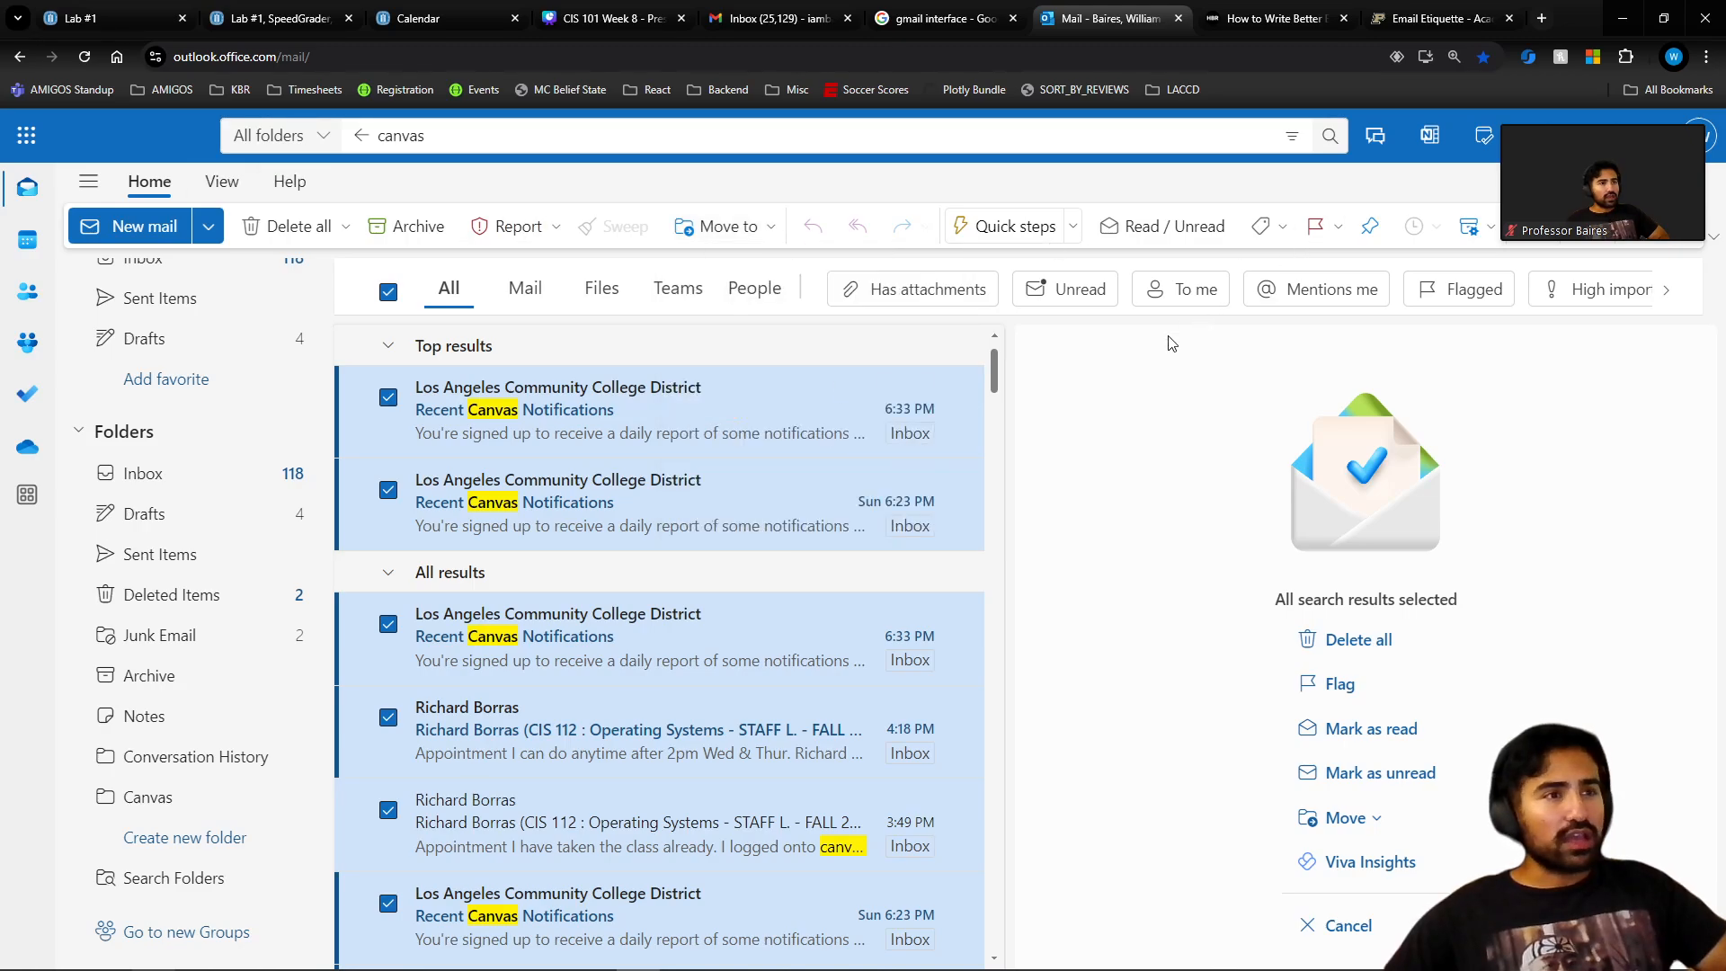
{"action": "scroll", "coordinate": [192, 358], "scroll_direction": "up", "scroll_amount": 2}
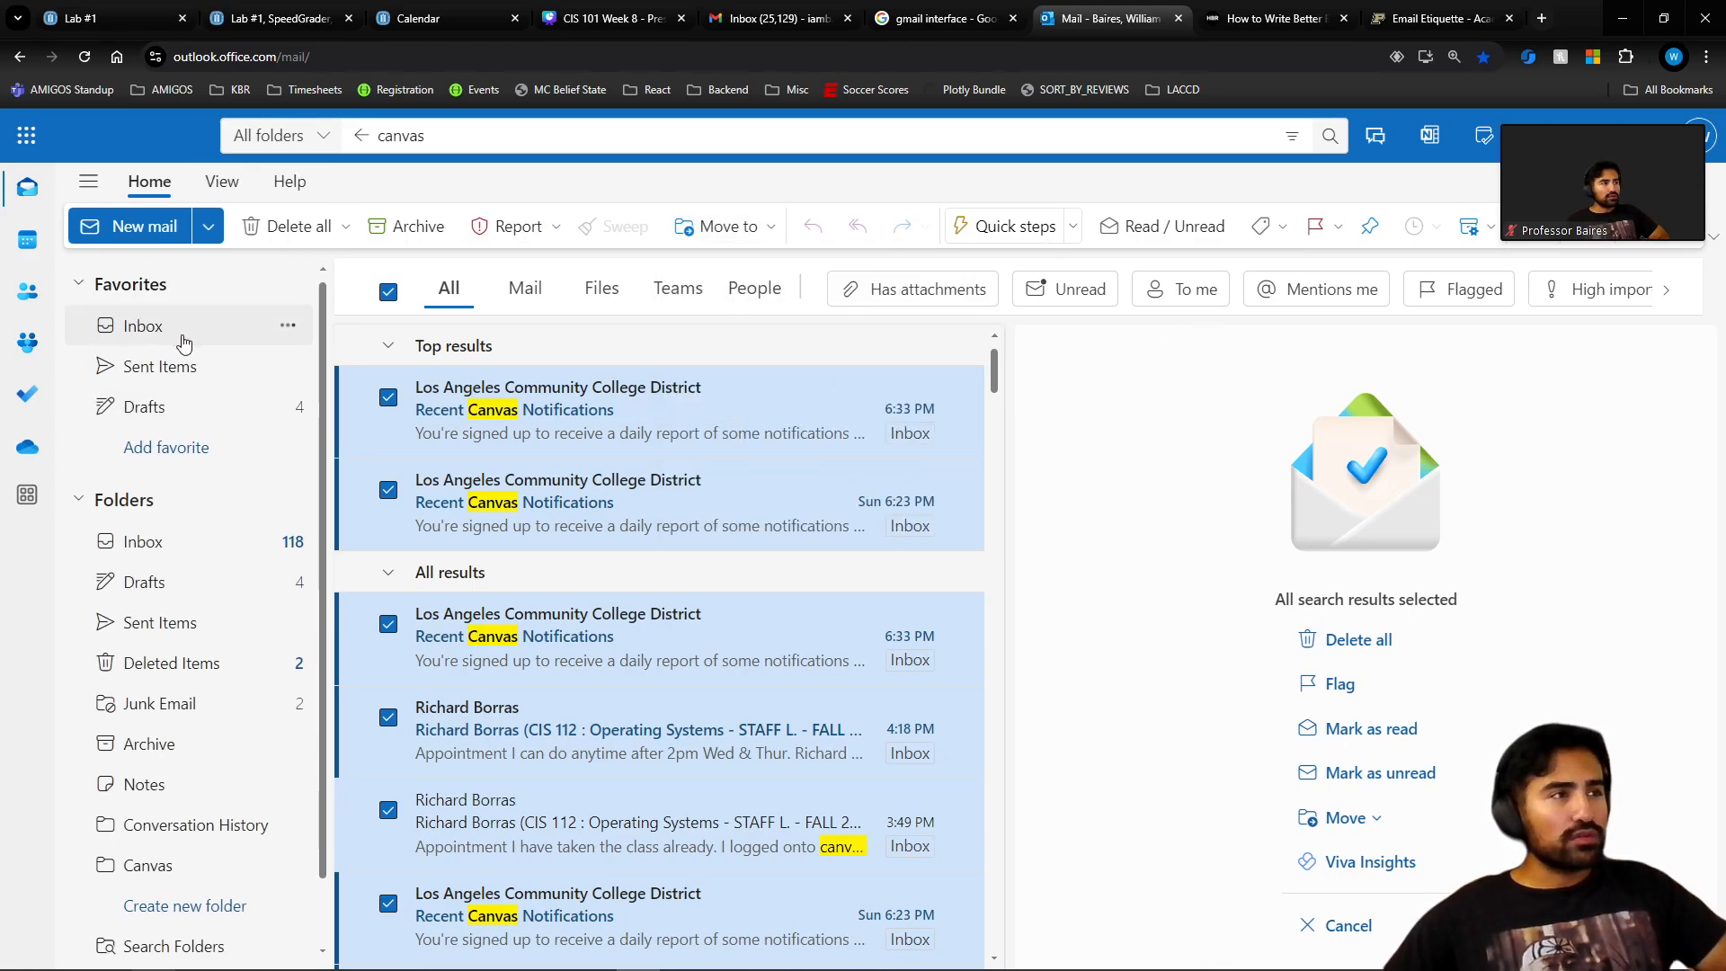
Clear the search by returning to the Inbox under Favorites.
{"action": "left_click", "coordinate": [184, 342]}
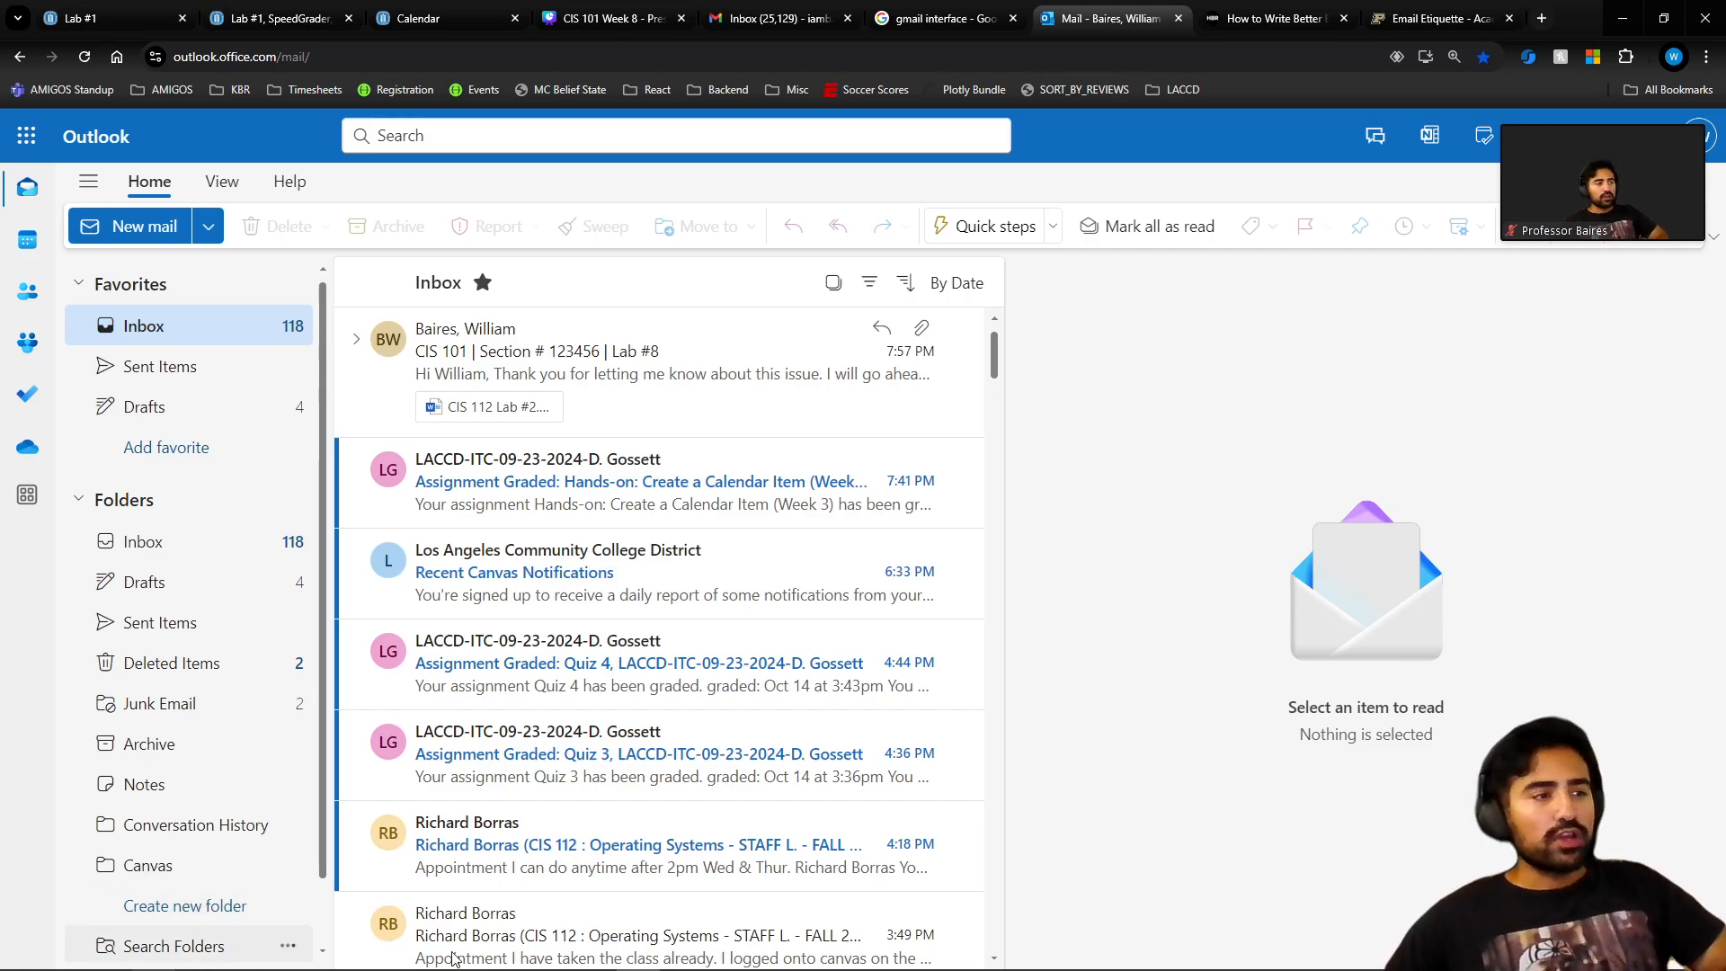
{"action": "mouse_move", "coordinate": [207, 969]}
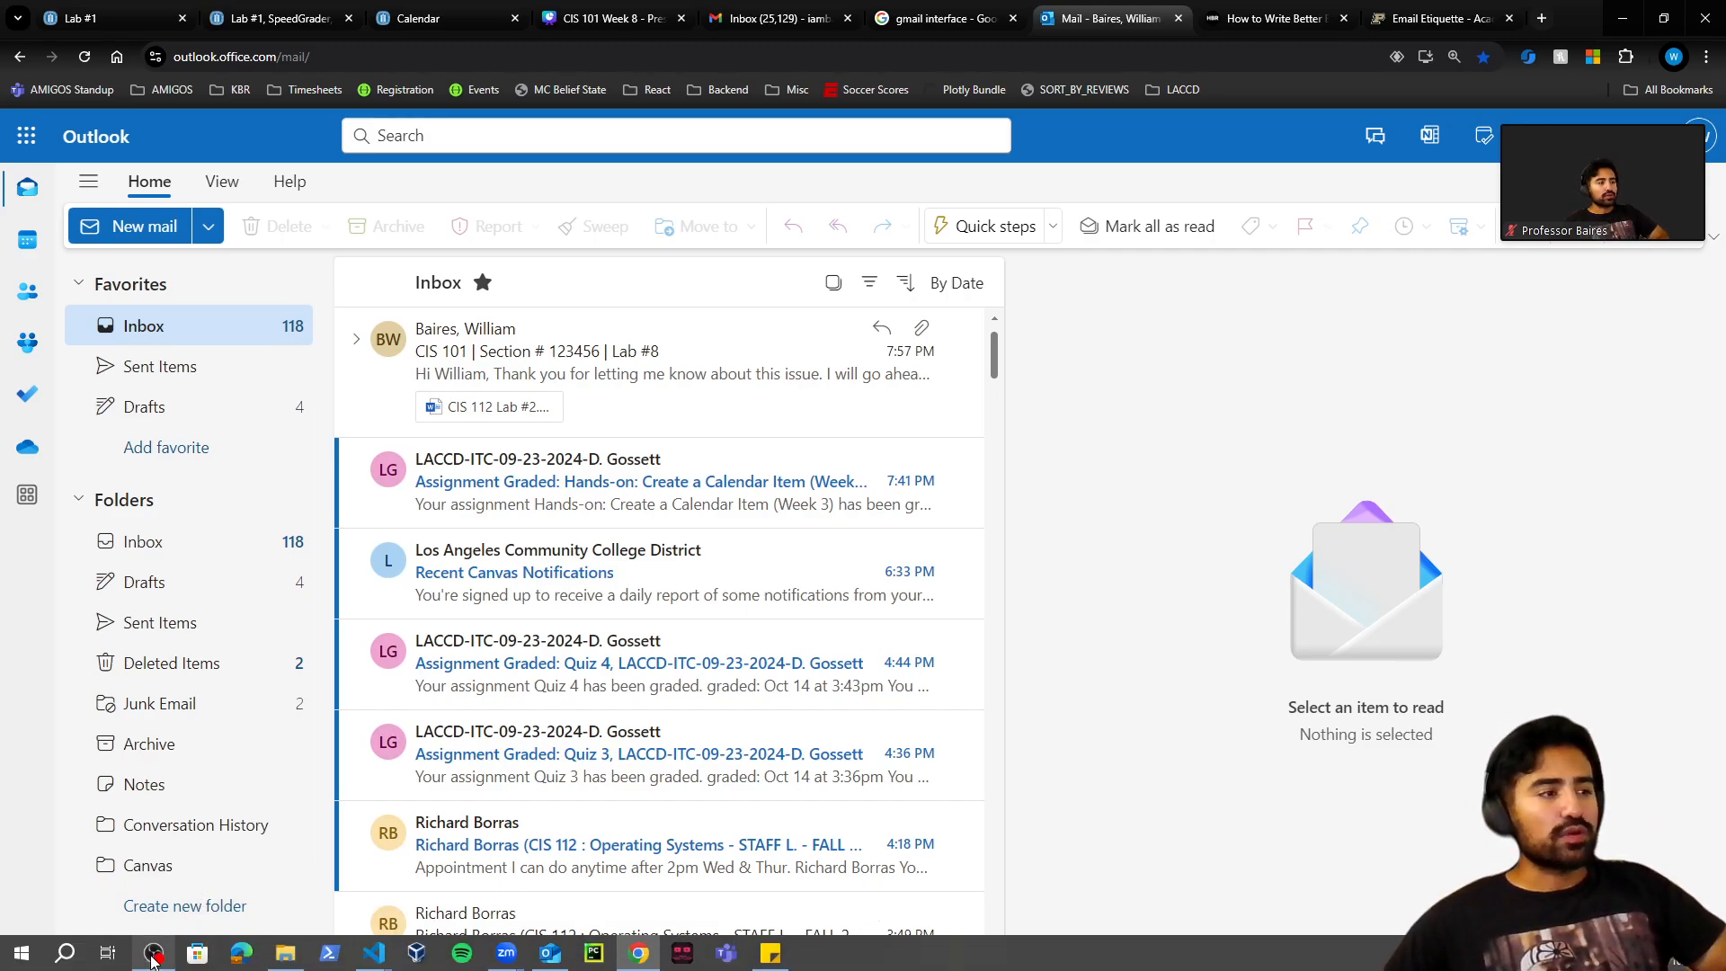